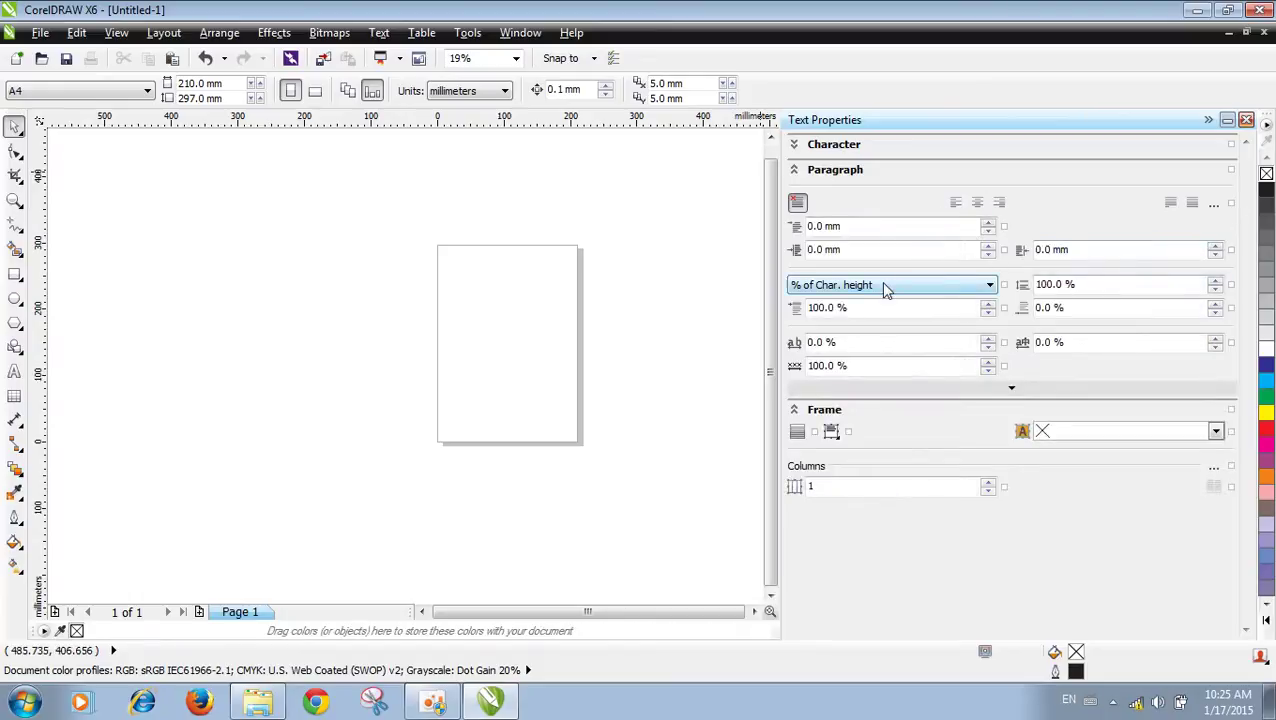
Step: Paste the copied text objects and table onto the blank A4 page and deselect them
{"action": "key", "text": "ctrl+v"}
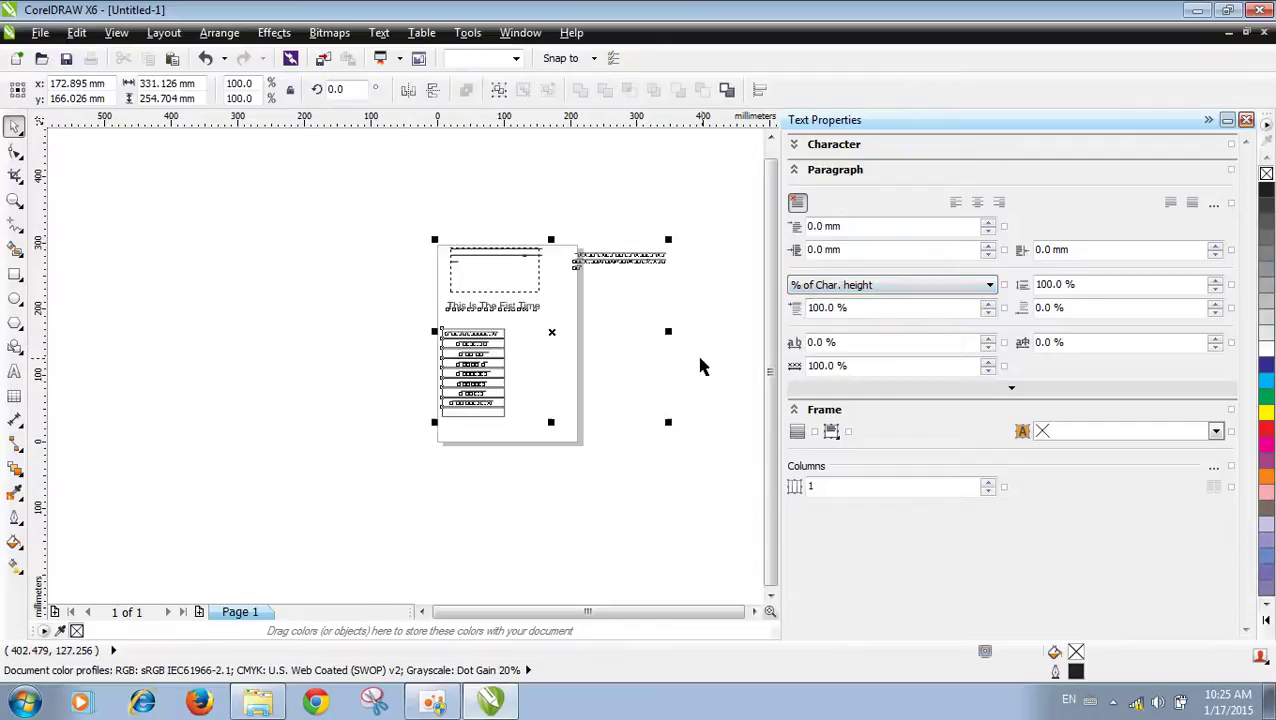
{"action": "left_click", "coordinate": [660, 362]}
{"action": "scroll", "coordinate": [508, 256], "scroll_direction": "up", "scroll_amount": 3}
{"action": "scroll", "coordinate": [476, 230], "scroll_direction": "up", "scroll_amount": 2}
{"action": "scroll", "coordinate": [456, 256], "scroll_direction": "down", "scroll_amount": 3}
Step: Set the line spacing of all the text in the Khmer paragraph frame to 130%
{"action": "left_click", "coordinate": [477, 284]}
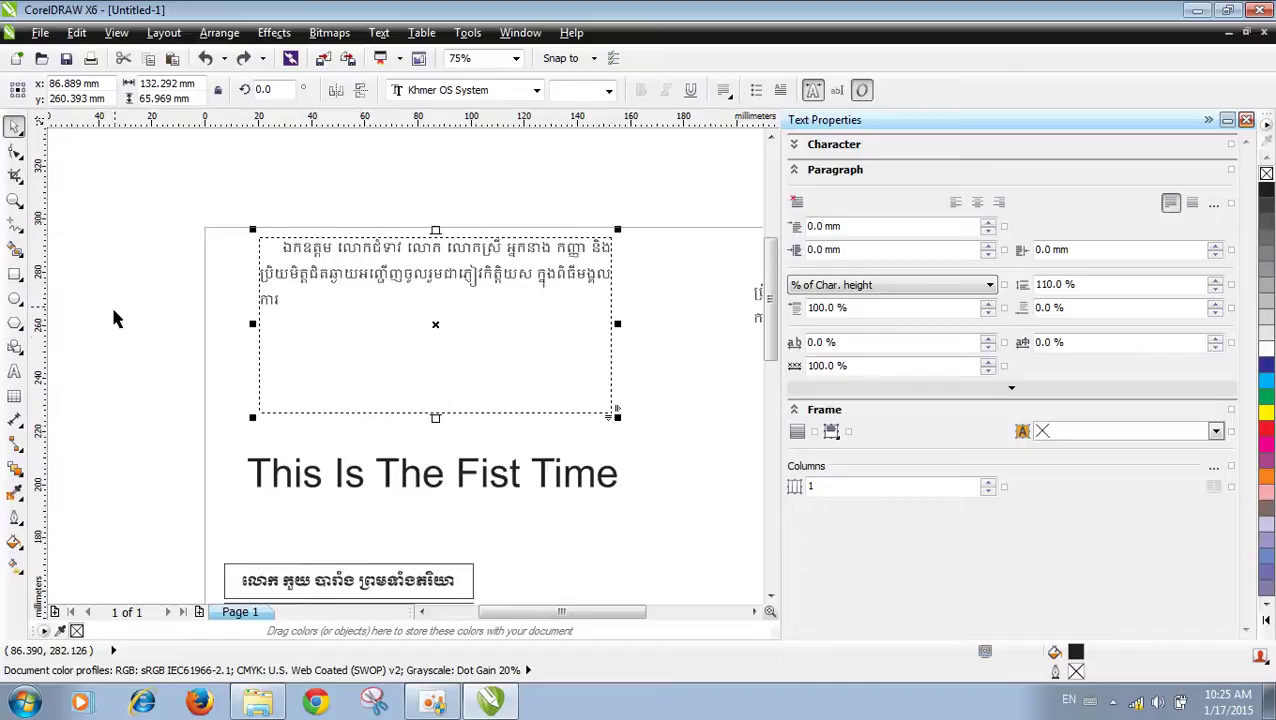
{"action": "left_click", "coordinate": [14, 371]}
{"action": "left_click", "coordinate": [313, 313]}
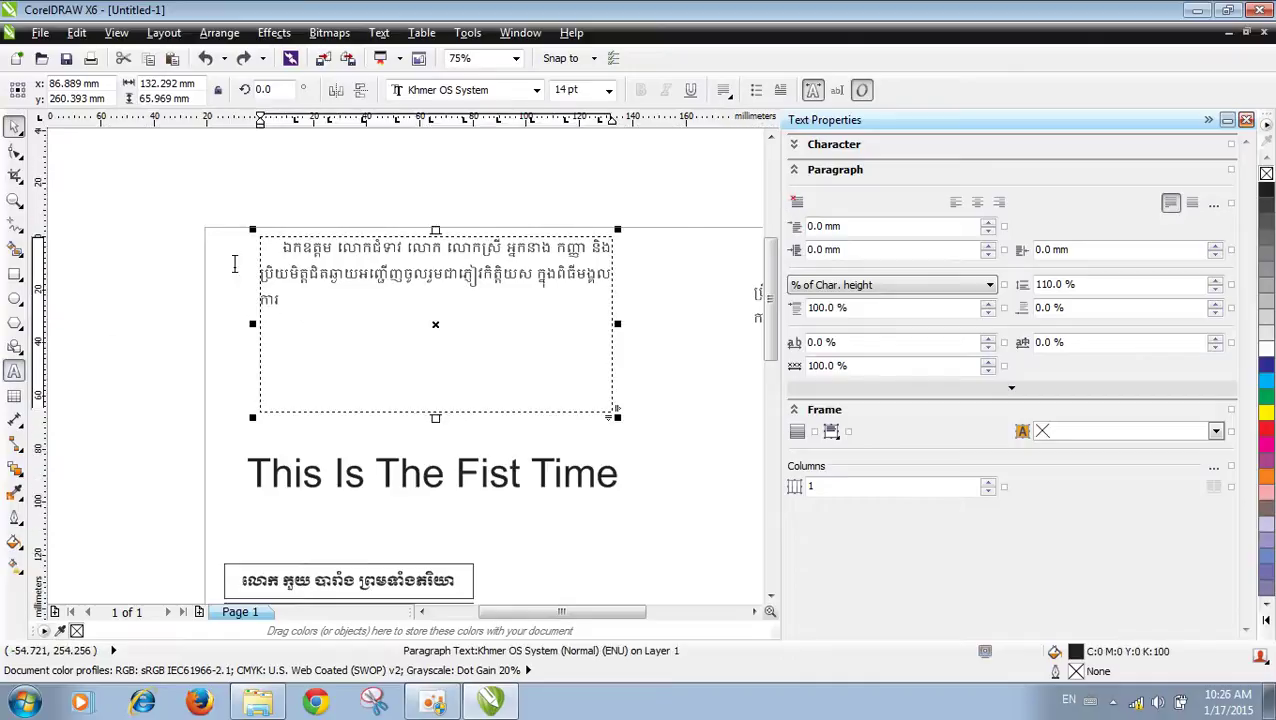
{"action": "key", "text": "ctrl+a"}
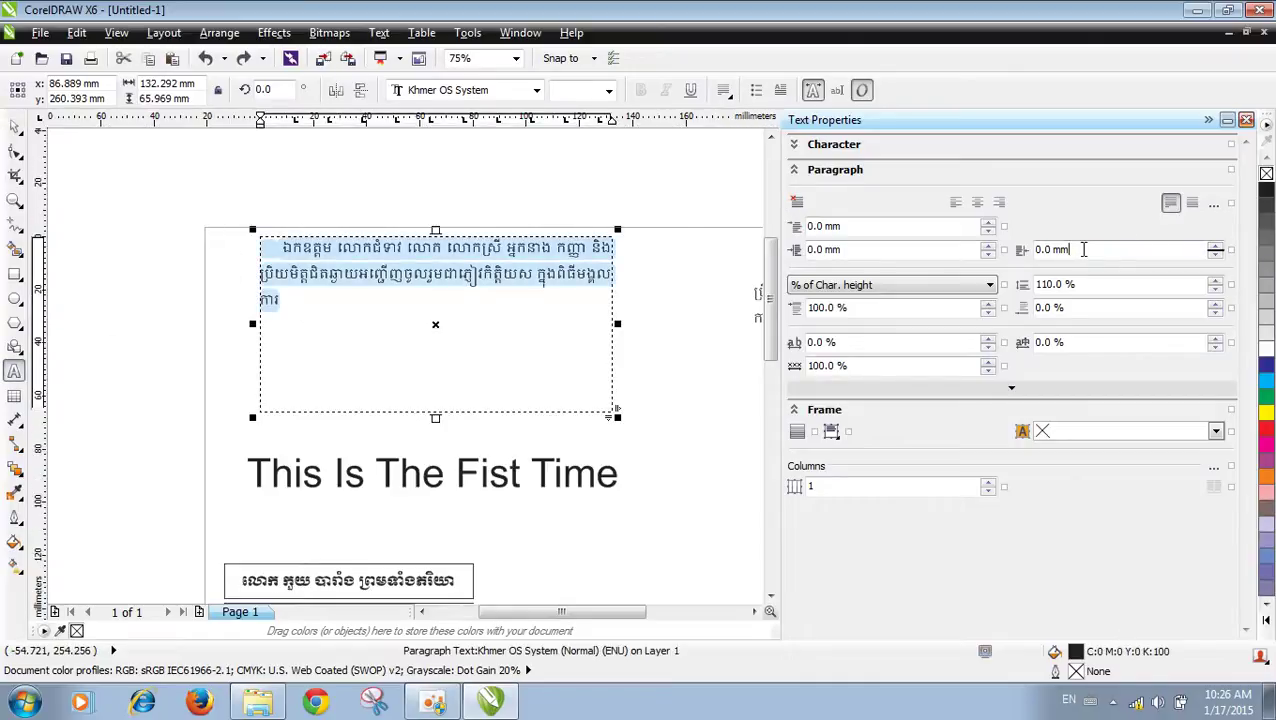
{"action": "left_click_drag", "start_coordinate": [1091, 282], "coordinate": [991, 290]}
{"action": "type", "text": "12"}
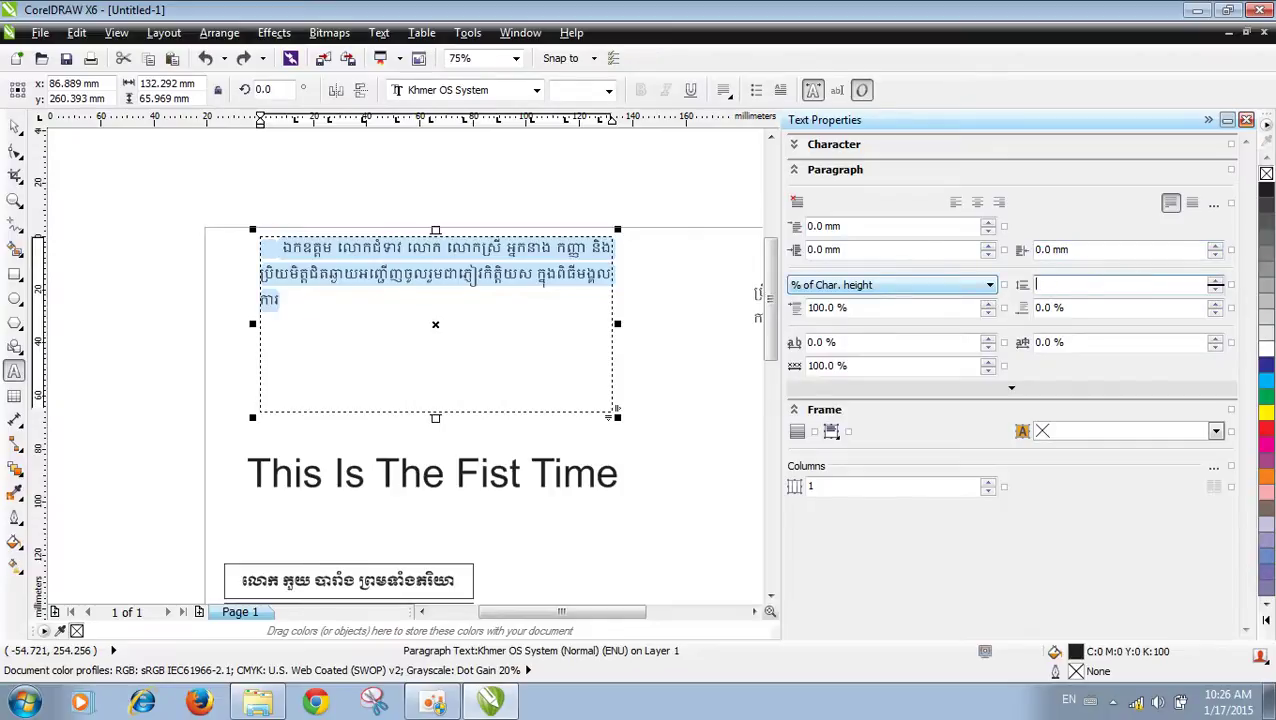
{"action": "type", "text": "0"}
{"action": "key", "text": "Return"}
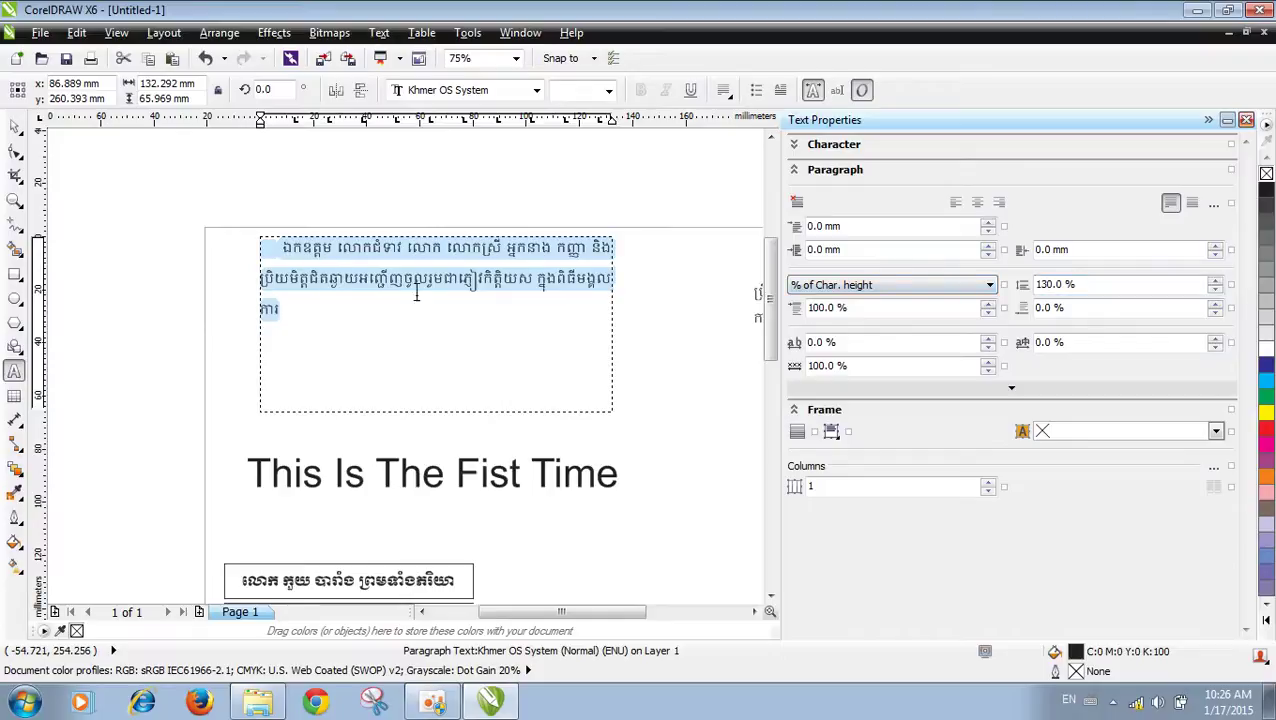
Step: Set the Khmer paragraph's line spacing to 80% of character height
{"action": "left_click", "coordinate": [1096, 286]}
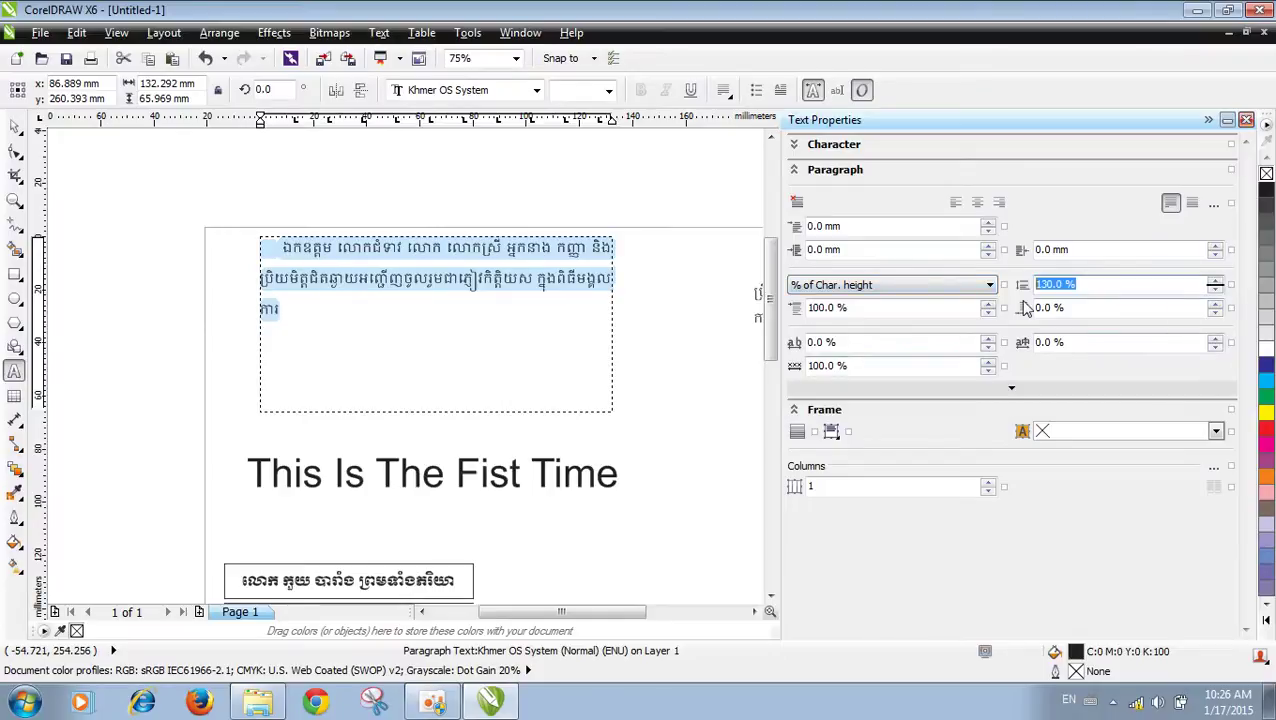
{"action": "type", "text": "80"}
{"action": "key", "text": "Return"}
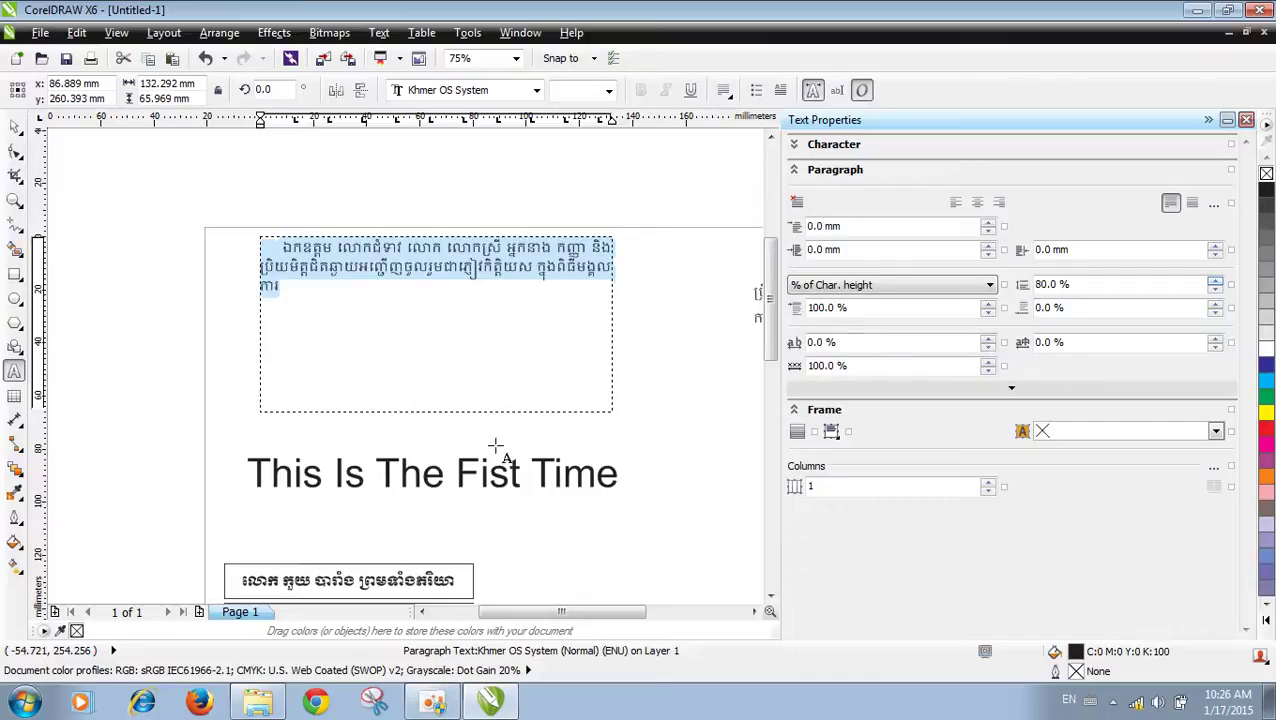
Step: Replace the artistic text "This Is The Fist Time" with "Date of Birth"
{"action": "left_click", "coordinate": [479, 474]}
{"action": "left_click", "coordinate": [16, 127]}
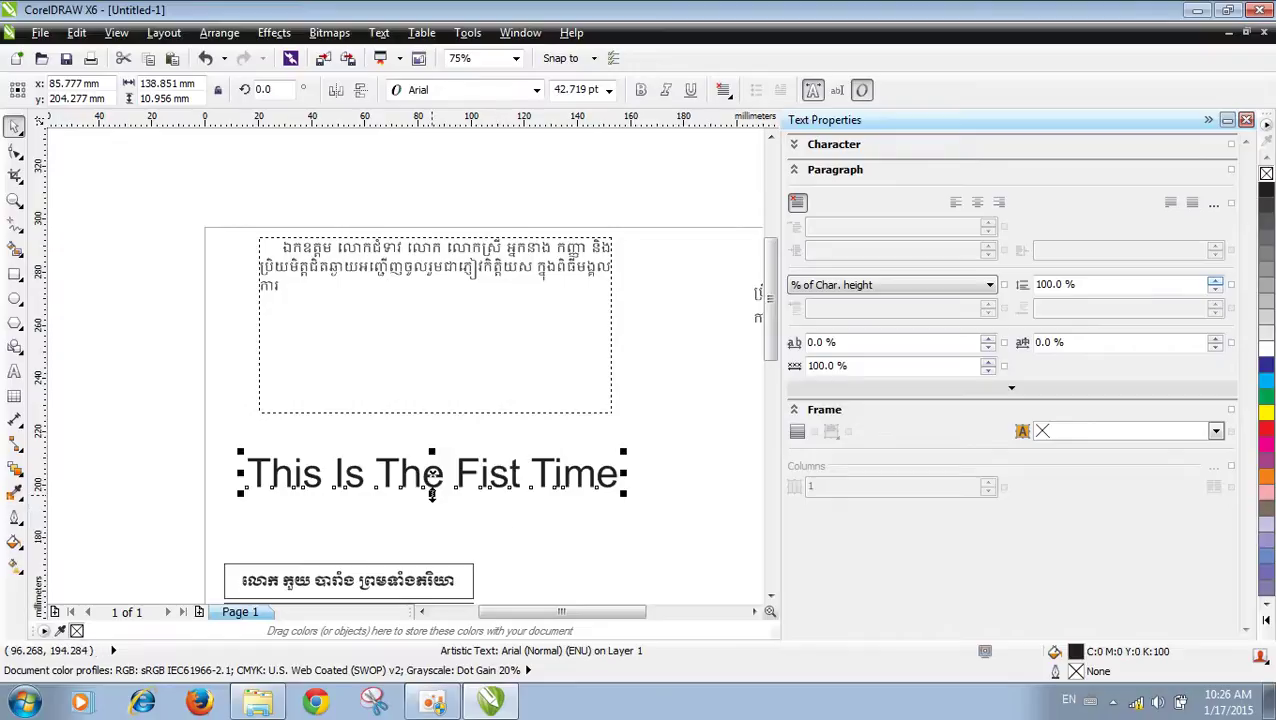
{"action": "left_click", "coordinate": [14, 371]}
{"action": "key", "text": "ctrl+space"}
{"action": "left_click_drag", "start_coordinate": [608, 474], "coordinate": [112, 490]}
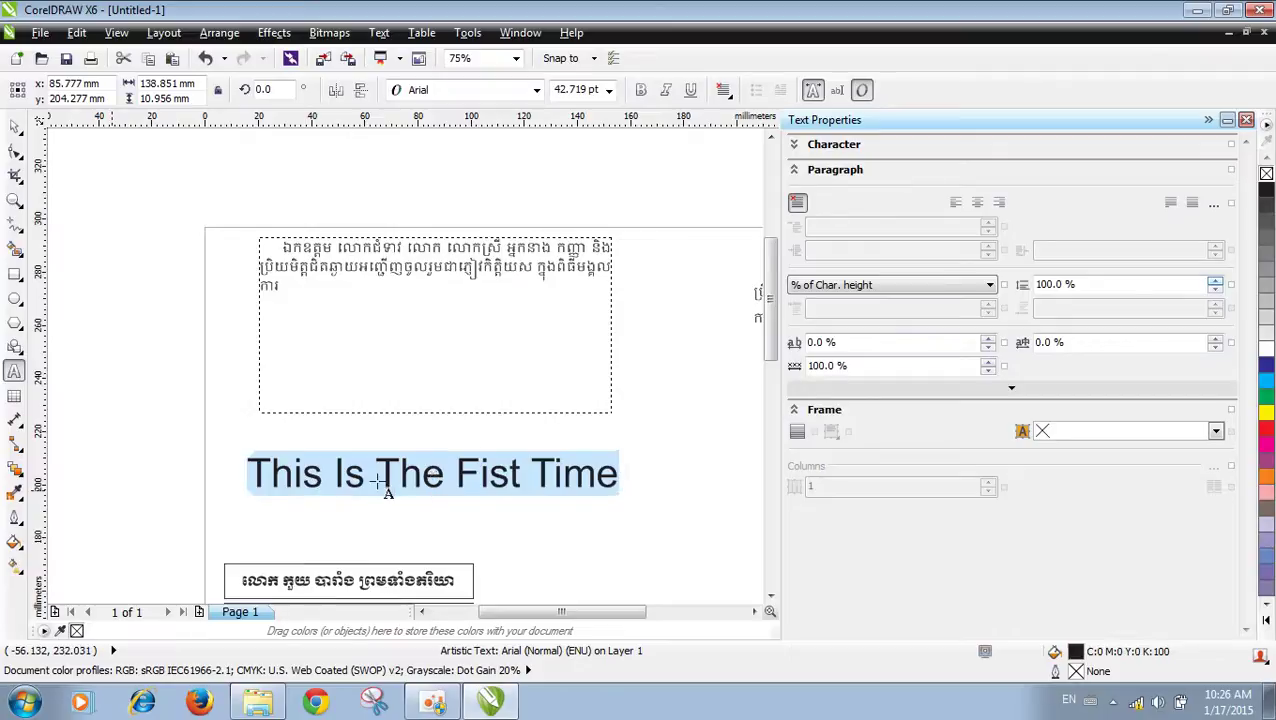
{"action": "type", "text": "Dat"}
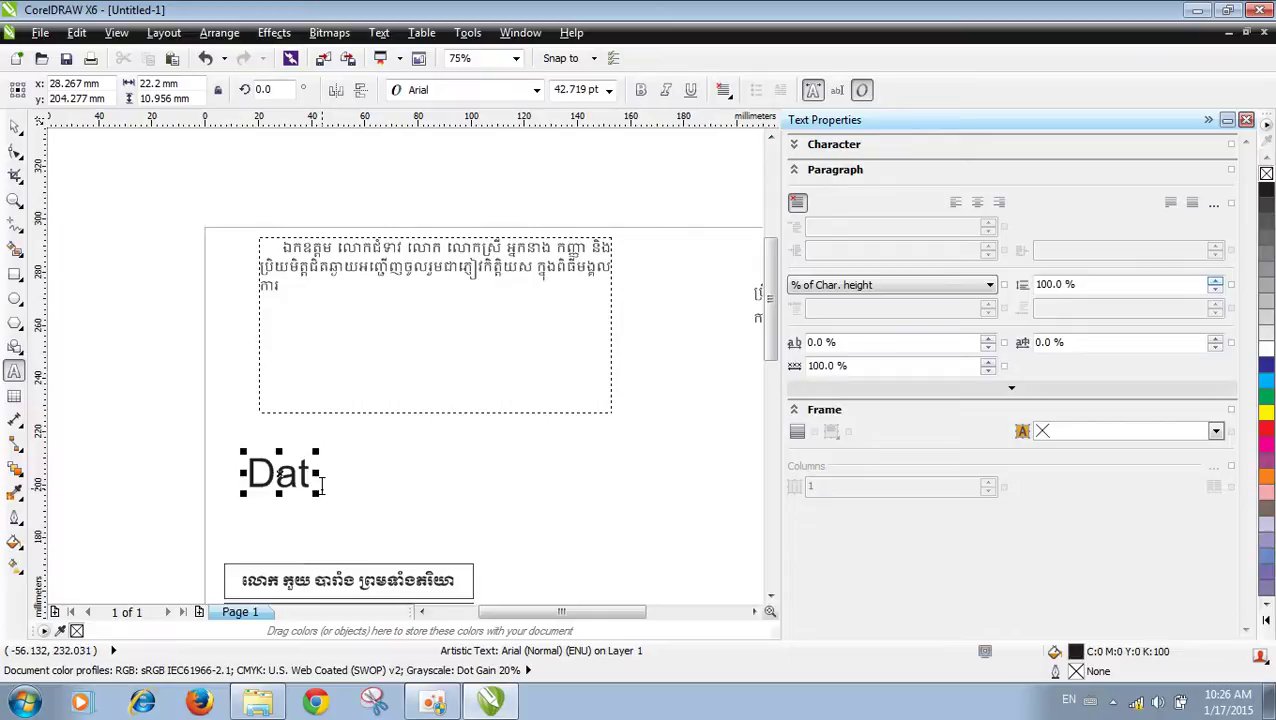
{"action": "type", "text": "e od B\\\\"}
{"action": "key", "text": "BackSpace"}
{"action": "key", "text": "BackSpace"}
{"action": "key", "text": "BackSpace"}
{"action": "key", "text": "BackSpace"}
{"action": "key", "text": "BackSpace"}
{"action": "key", "text": "BackSpace"}
{"action": "key", "text": "BackSpace"}
{"action": "key", "text": "BackSpace"}
{"action": "key", "text": "BackSpace"}
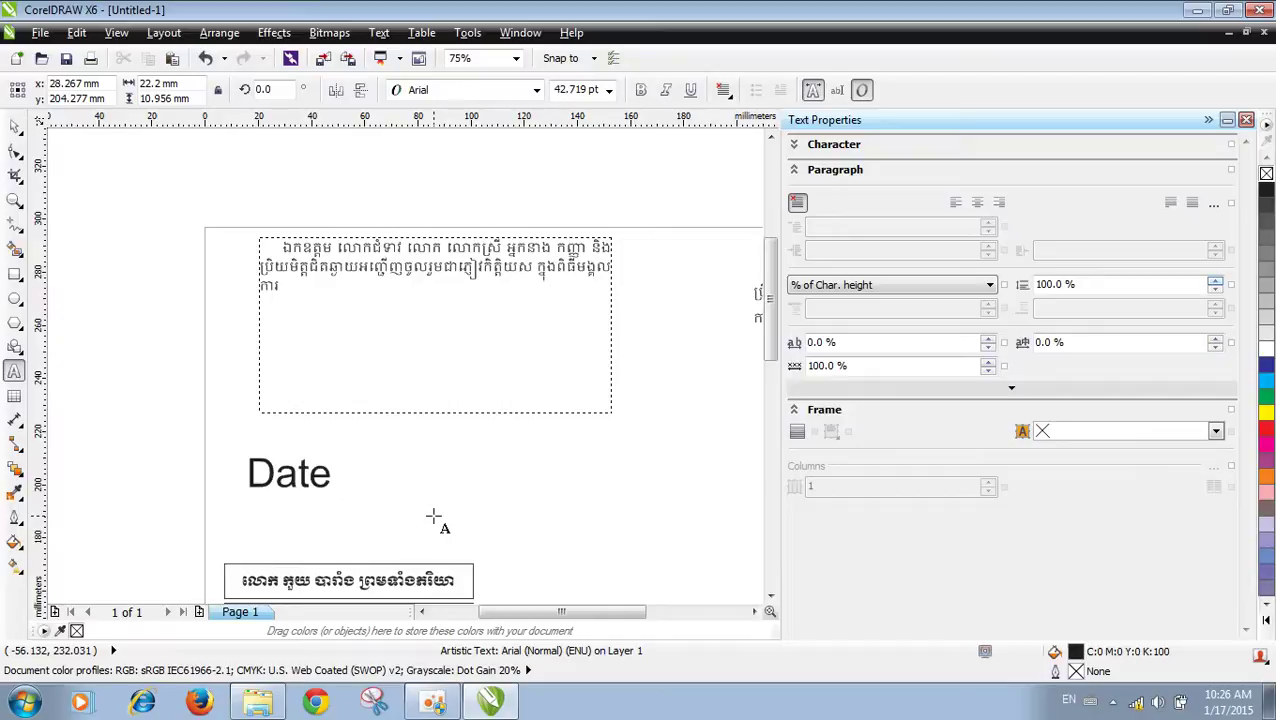
{"action": "type", "text": "of B"}
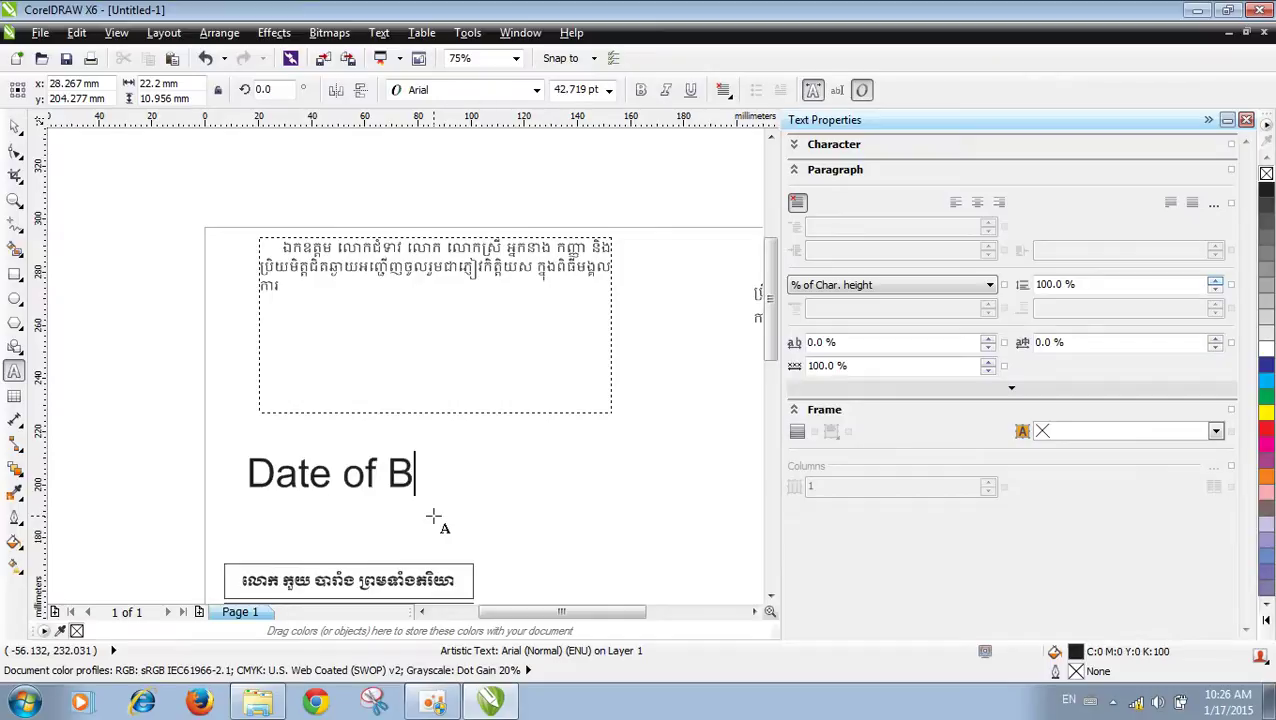
{"action": "type", "text": "irth"}
{"action": "key", "text": "Escape"}
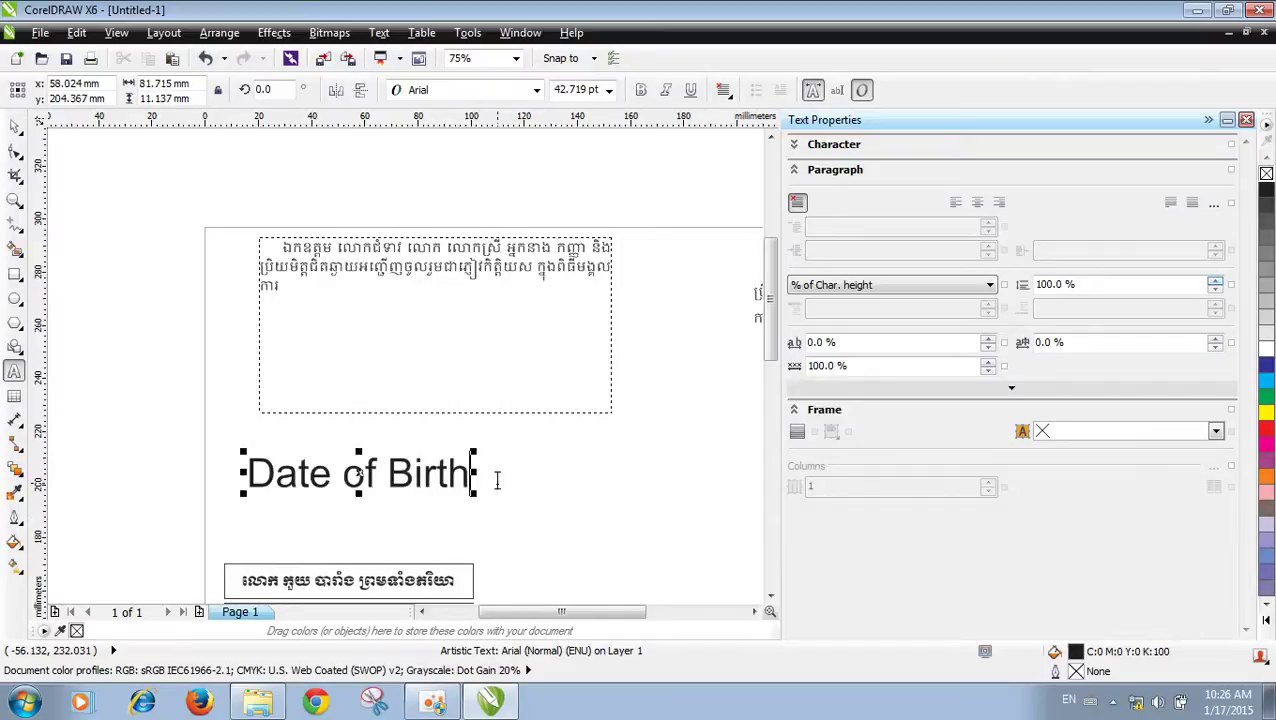
Step: Set the character spacing of the whole "Date of Birth" text to 200% and its word spacing to 300%
{"action": "left_click", "coordinate": [465, 478]}
{"action": "left_click_drag", "start_coordinate": [465, 478], "coordinate": [247, 487]}
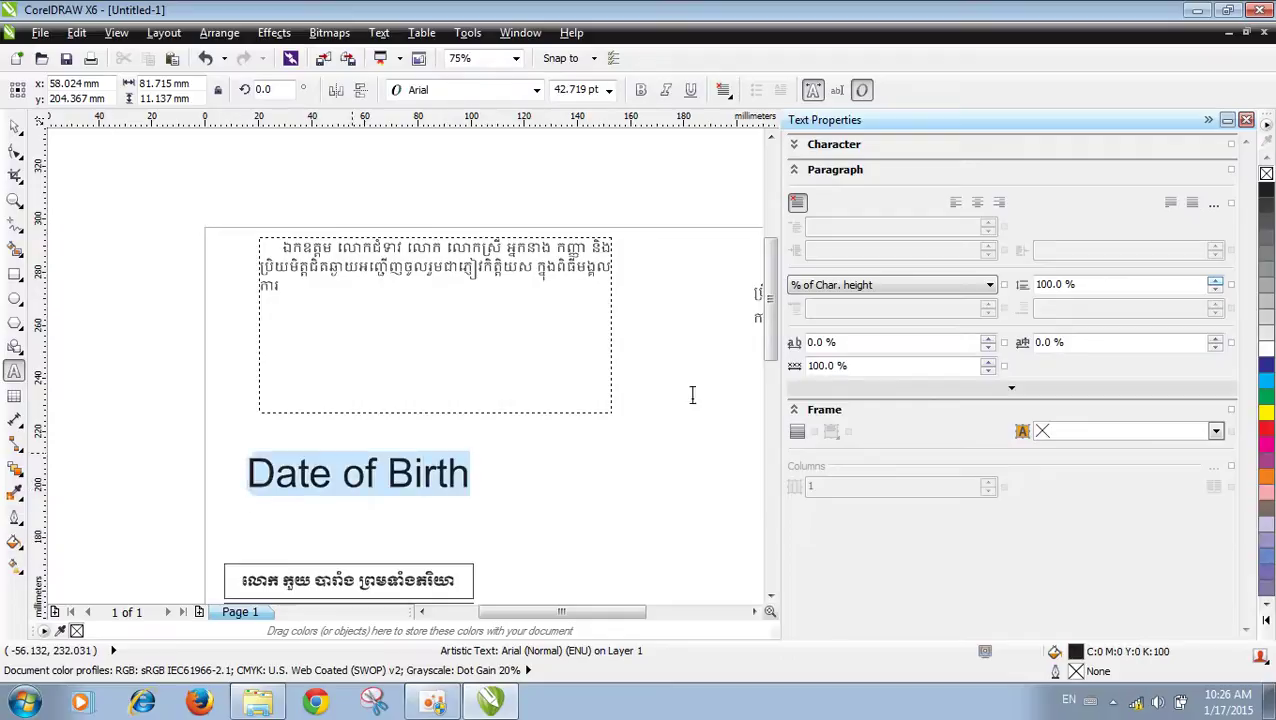
{"action": "double_click", "coordinate": [850, 343]}
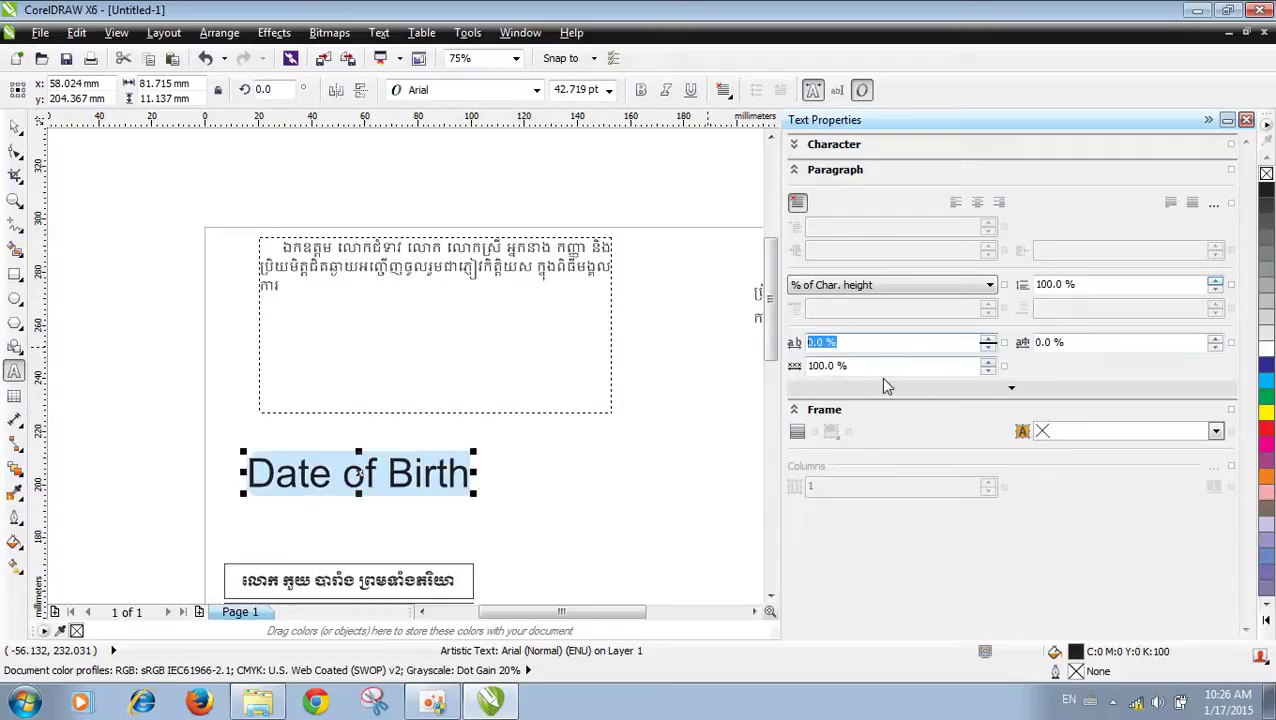
{"action": "type", "text": "200"}
{"action": "key", "text": "Return"}
{"action": "double_click", "coordinate": [872, 367]}
{"action": "type", "text": "30"}
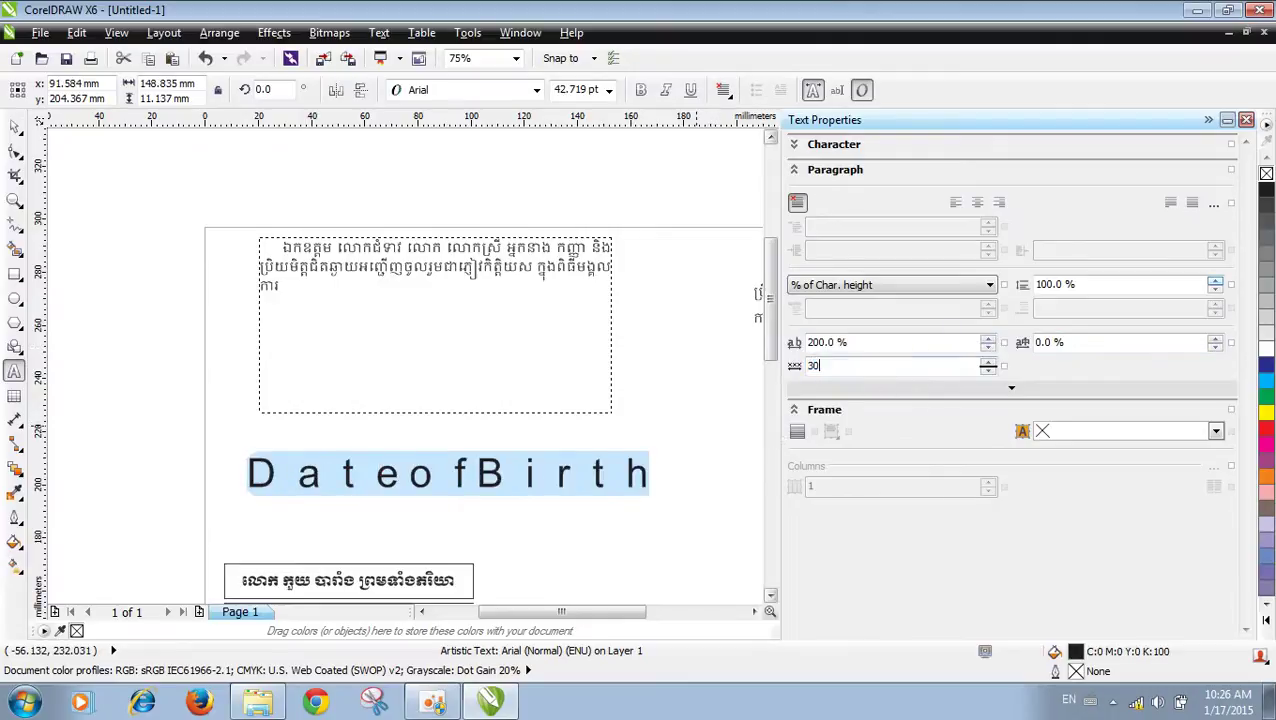
{"action": "type", "text": "0"}
{"action": "key", "text": "Return"}
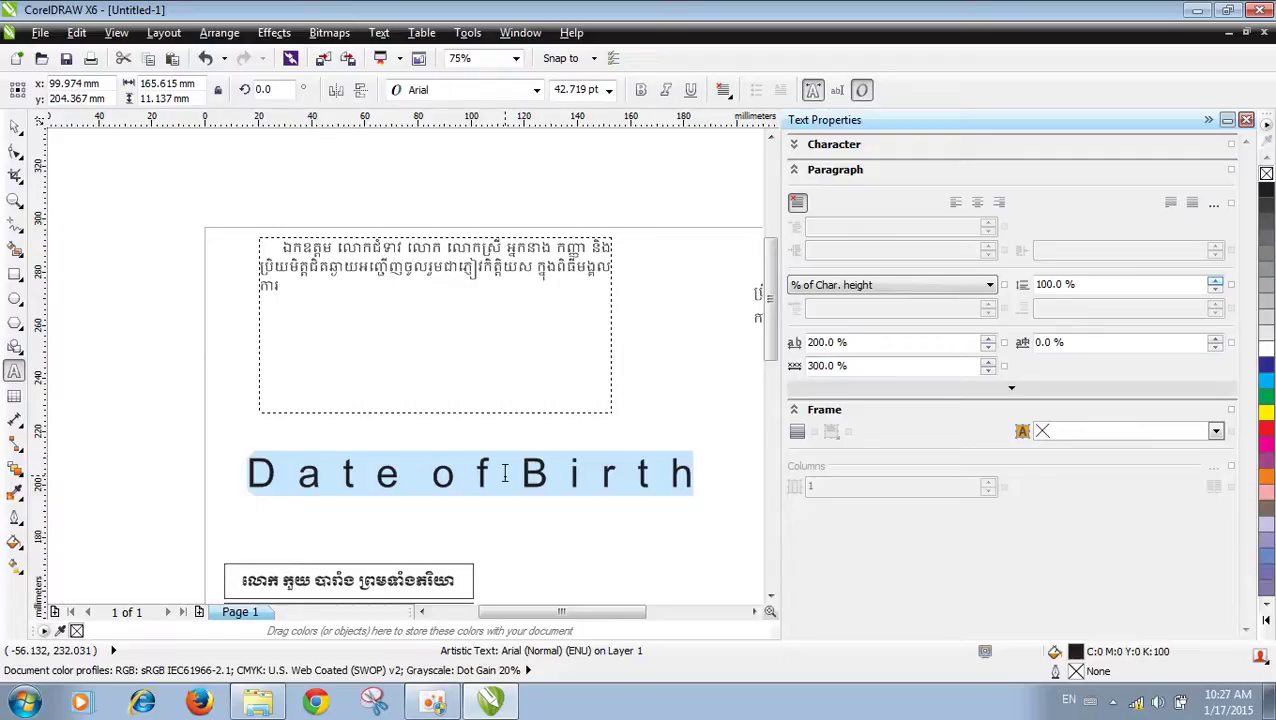
Step: Set the word spacing of the "Date of Birth" text to 500%
{"action": "double_click", "coordinate": [862, 366]}
{"action": "type", "text": "500"}
{"action": "key", "text": "Return"}
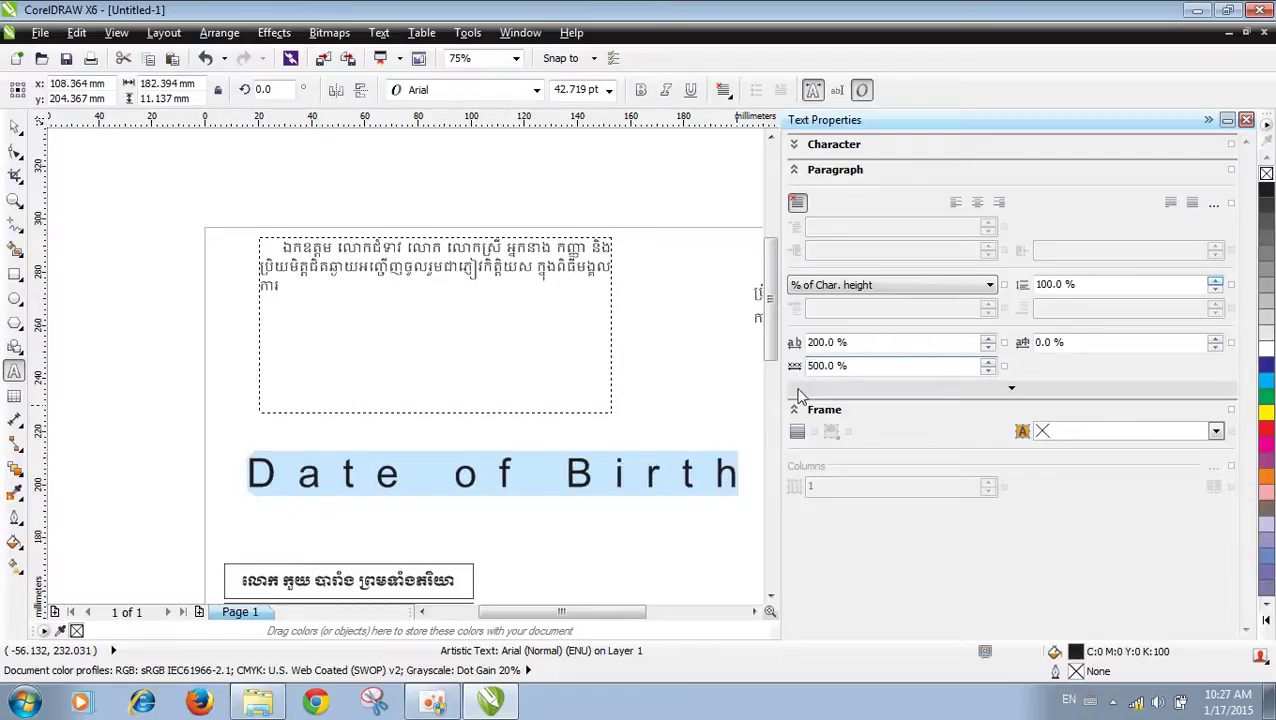
Step: Highlight the gaps between the words of "Date of Birth" to examine the word spacing
{"action": "left_click", "coordinate": [547, 476]}
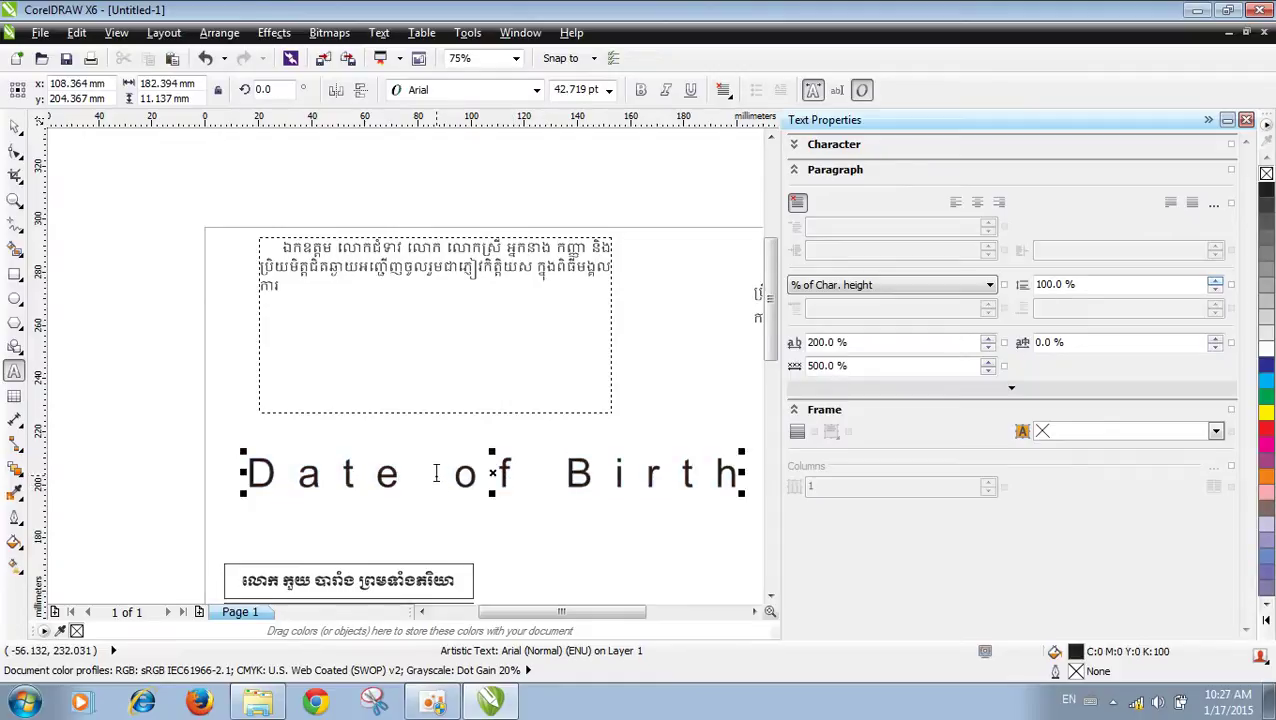
{"action": "left_click_drag", "start_coordinate": [440, 478], "coordinate": [410, 480]}
{"action": "double_click", "coordinate": [530, 473]}
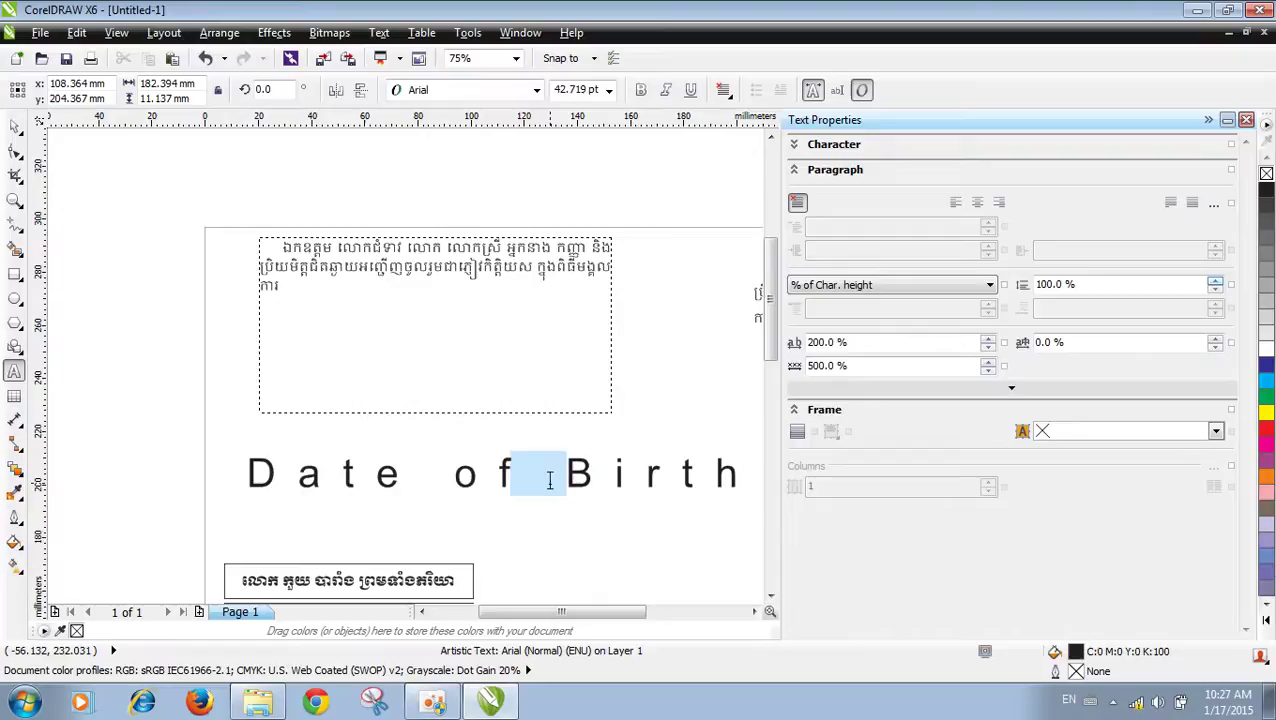
{"action": "left_click", "coordinate": [617, 472]}
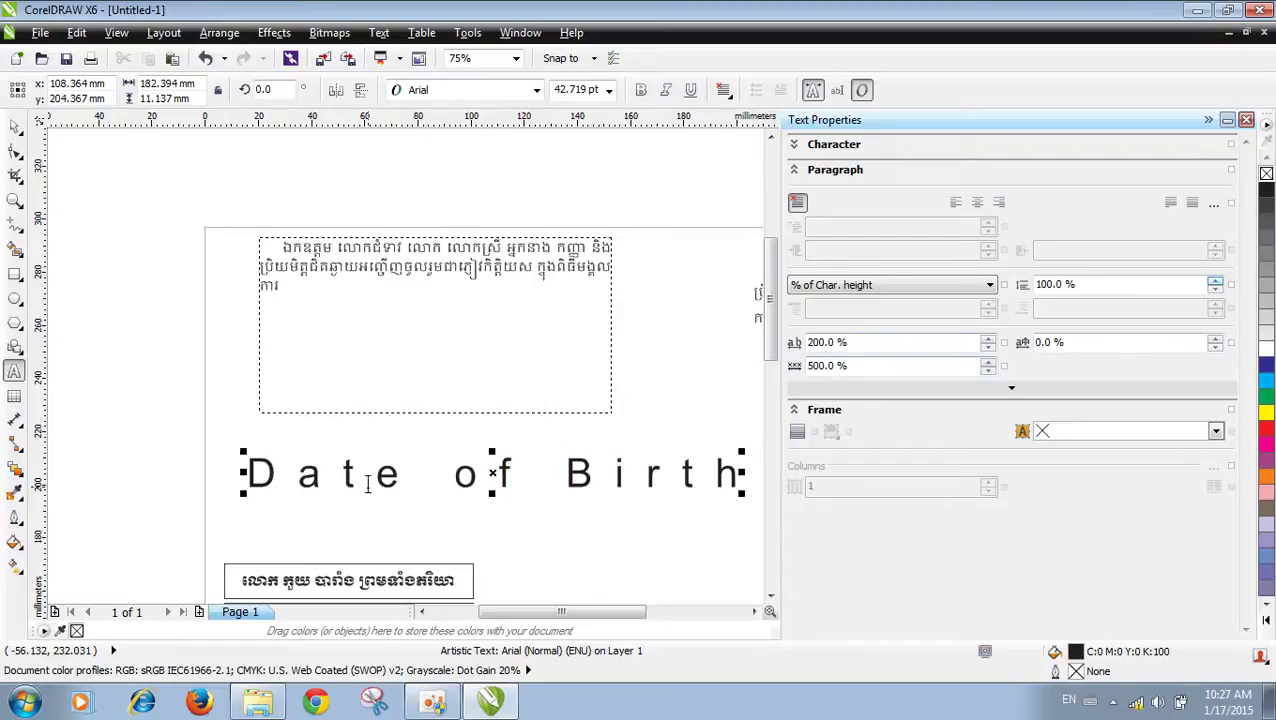
Step: Select the whole "Date of Birth" text and set its character spacing to 100%
{"action": "left_click", "coordinate": [249, 478]}
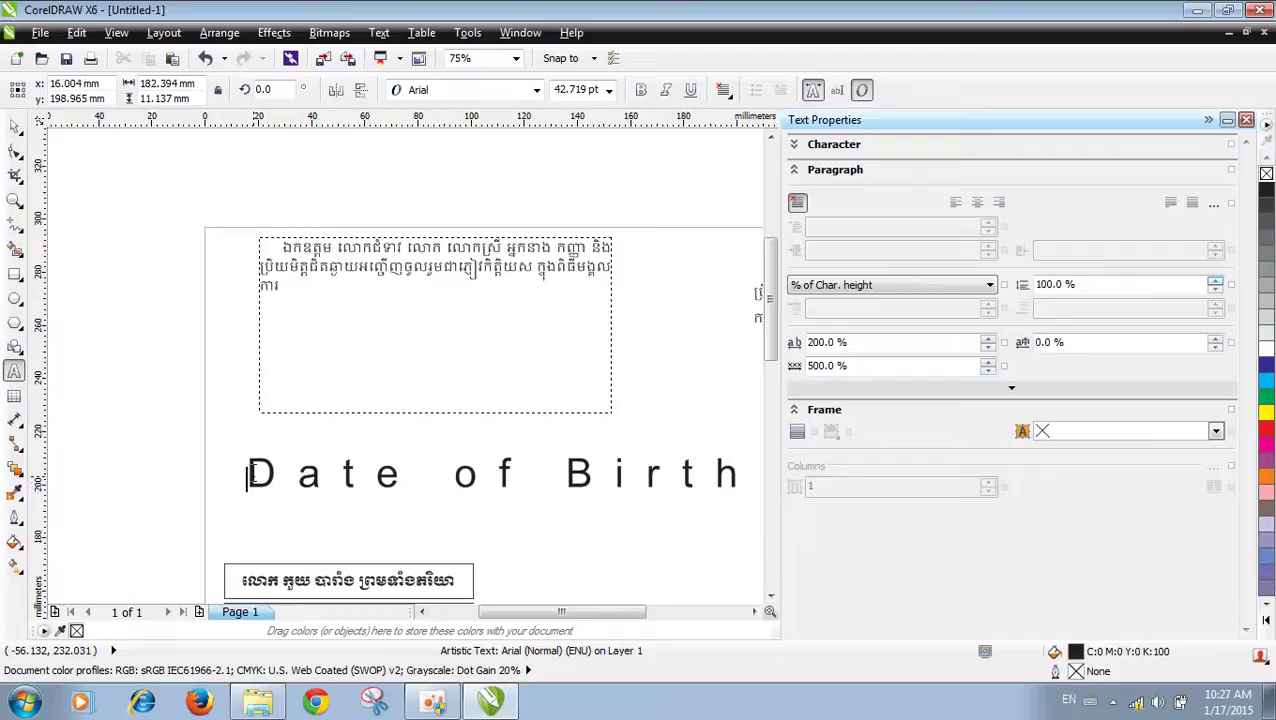
{"action": "left_click_drag", "start_coordinate": [254, 467], "coordinate": [620, 490]}
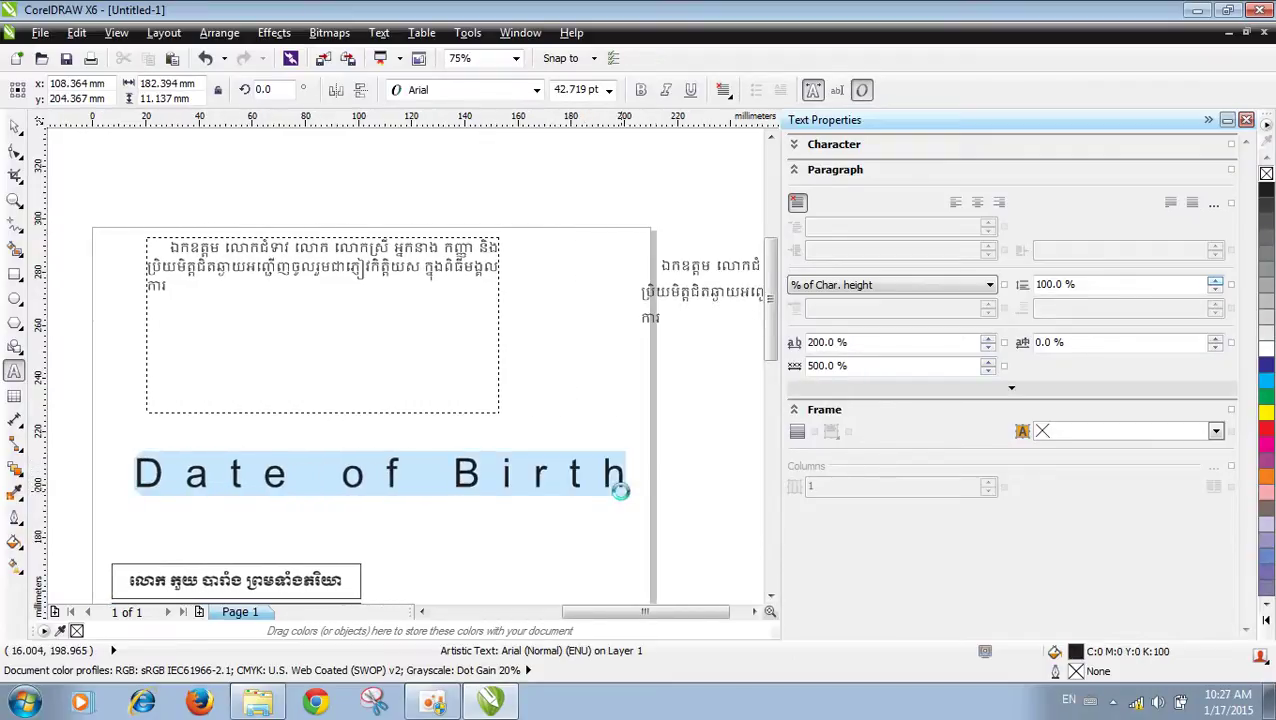
{"action": "left_click_drag", "start_coordinate": [853, 343], "coordinate": [775, 358]}
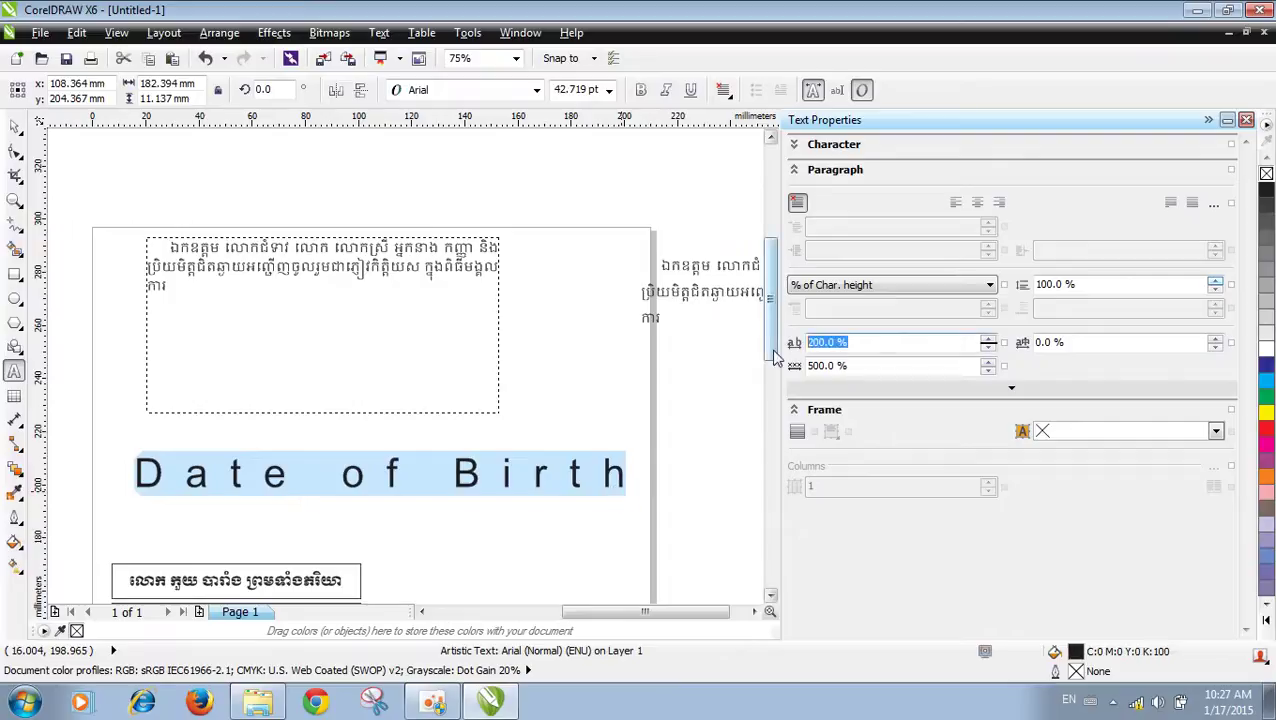
{"action": "type", "text": "100"}
{"action": "key", "text": "Return"}
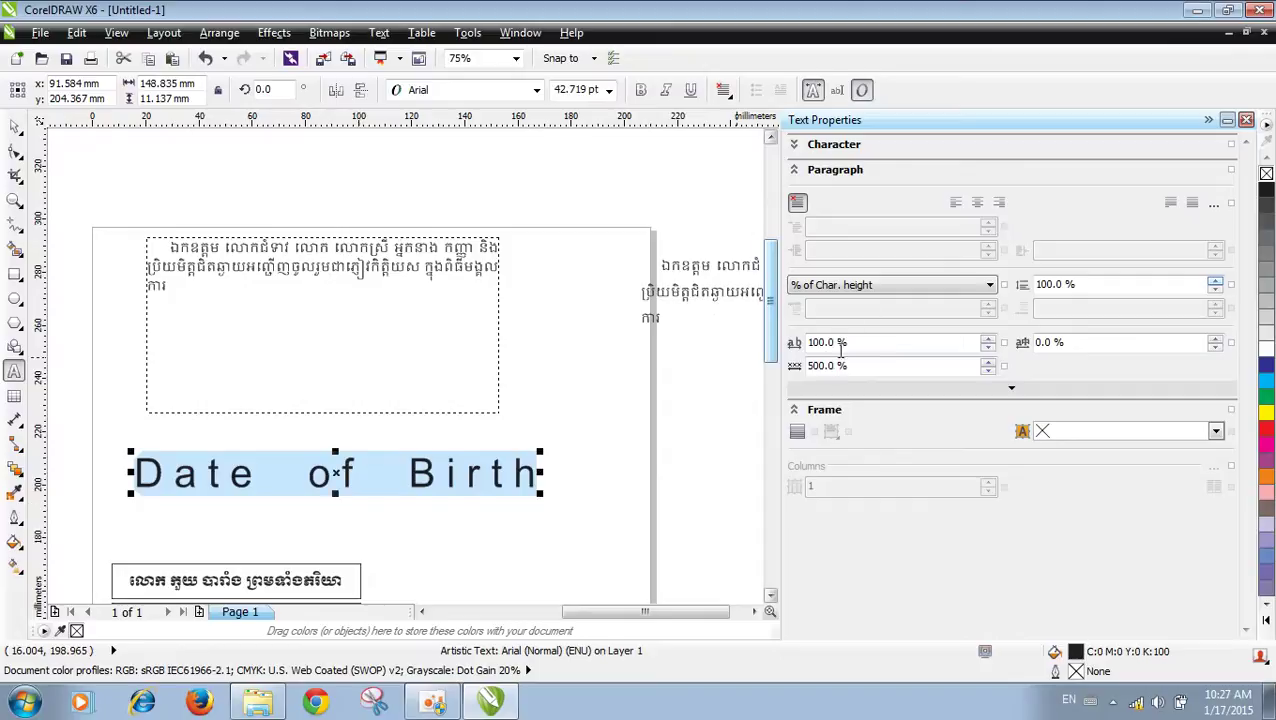
Step: Set the character spacing of the "Date of Birth" text to 300%
{"action": "left_click_drag", "start_coordinate": [845, 343], "coordinate": [722, 357]}
{"action": "type", "text": "3"}
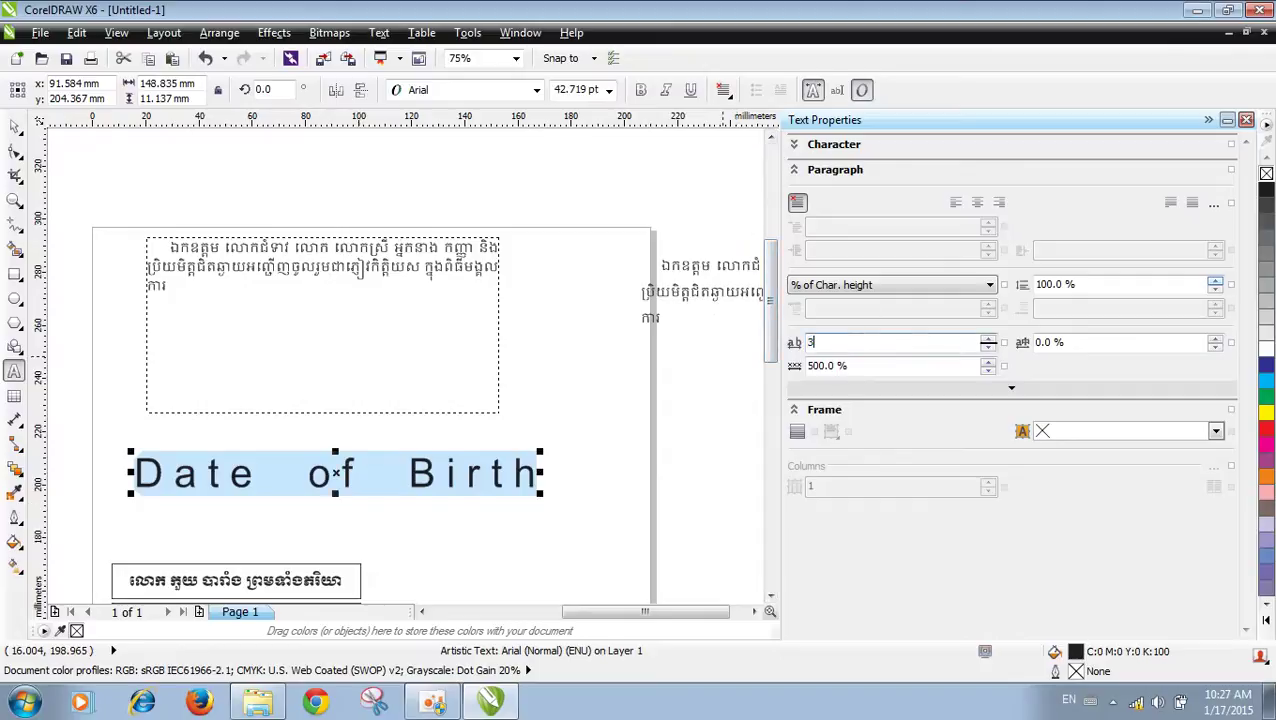
{"action": "type", "text": "00"}
{"action": "key", "text": "Return"}
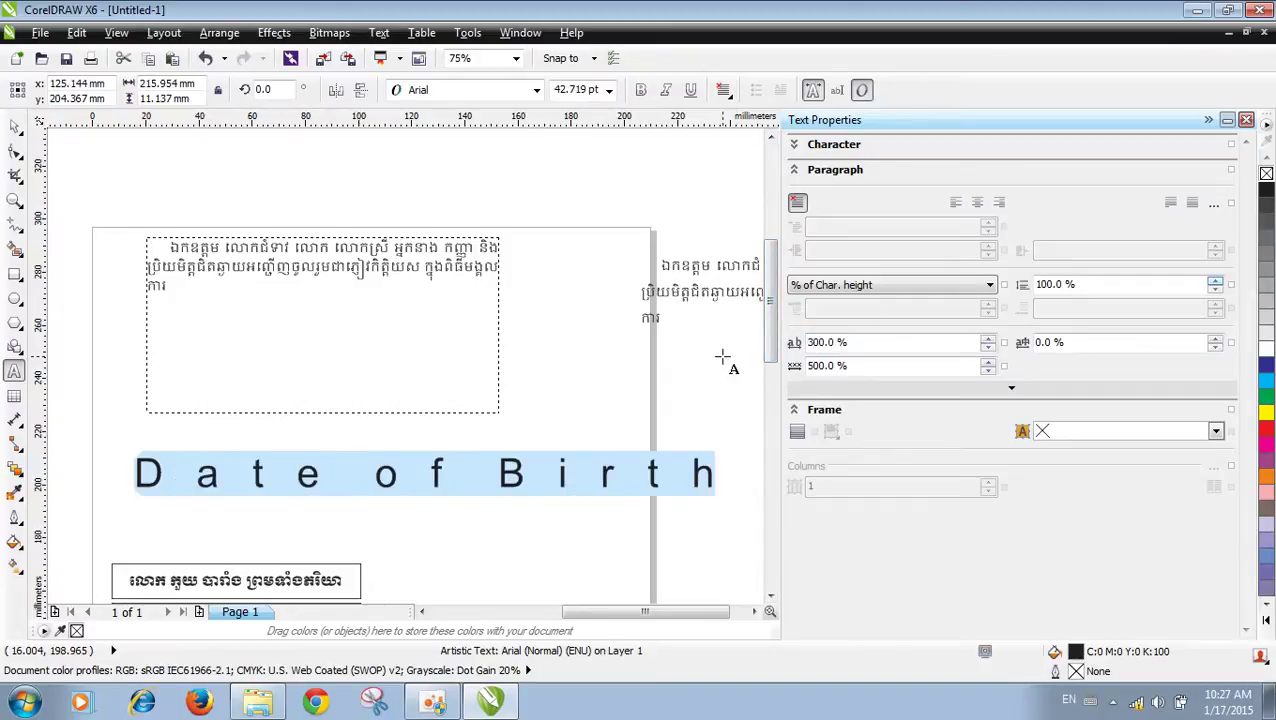
Step: Set the word spacing of the "Date of Birth" text to 200%
{"action": "left_click_drag", "start_coordinate": [862, 365], "coordinate": [725, 366]}
{"action": "type", "text": "200"}
{"action": "key", "text": "Return"}
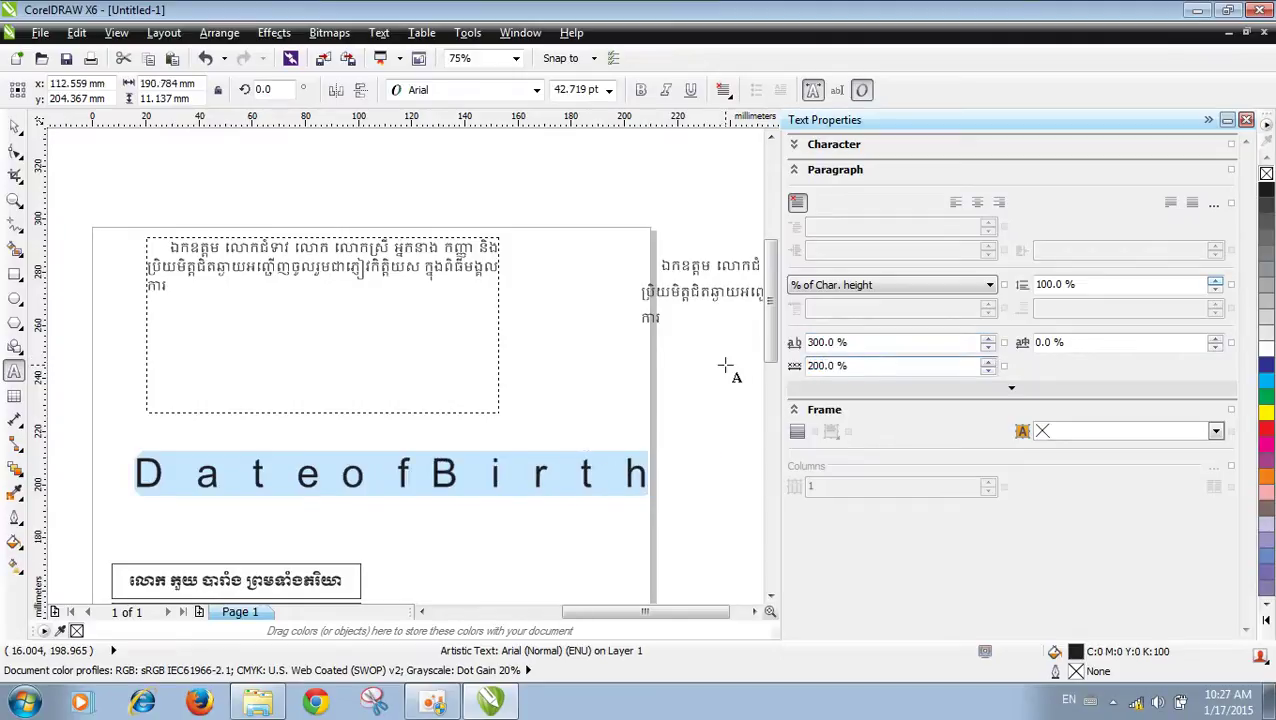
Step: Set the word spacing of the "Date of Birth" text to 400% and finish editing the text
{"action": "left_click_drag", "start_coordinate": [866, 364], "coordinate": [723, 373]}
{"action": "type", "text": "3\\4"}
{"action": "key", "text": "Return"}
{"action": "left_click", "coordinate": [579, 488]}
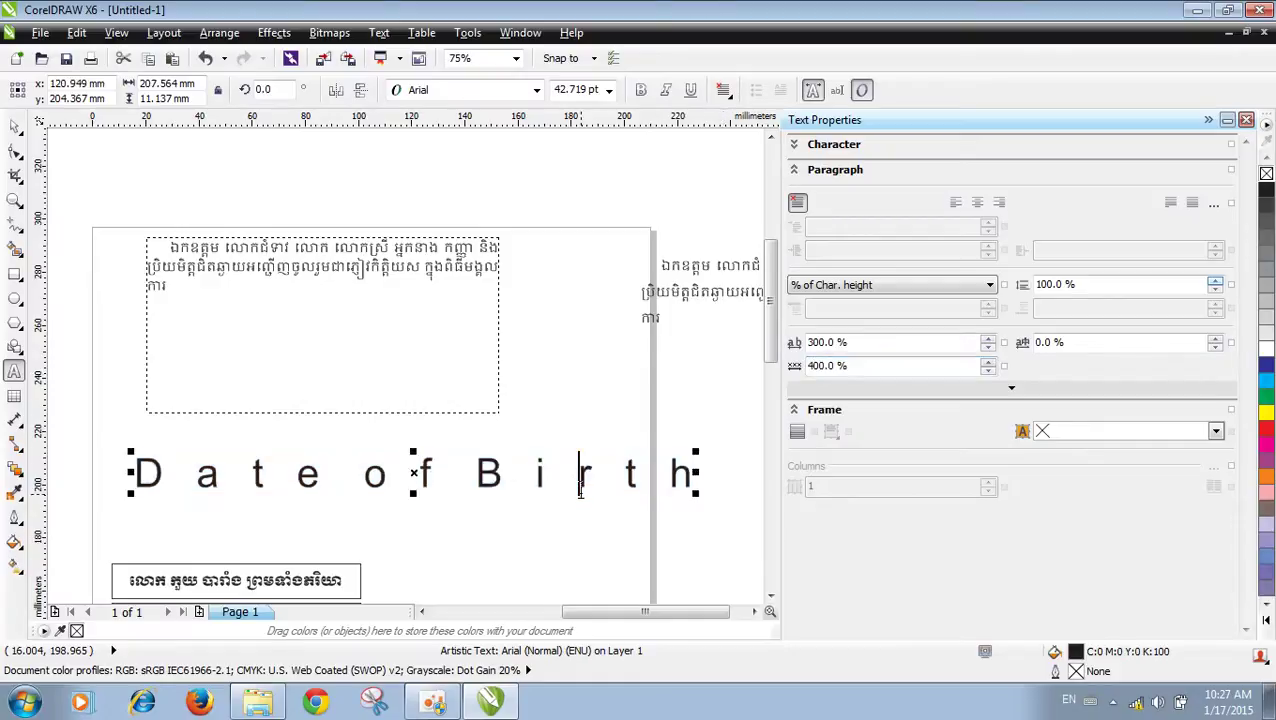
{"action": "left_click", "coordinate": [15, 127]}
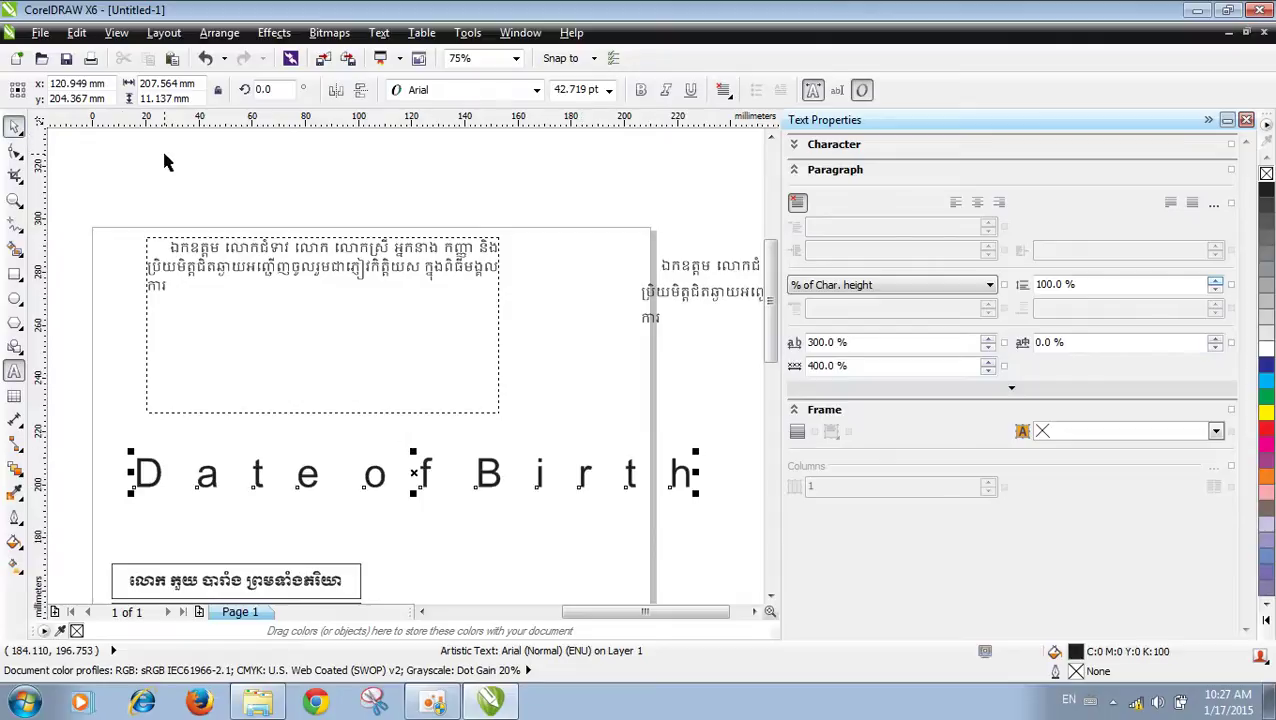
{"action": "key", "text": "ctrl+z"}
{"action": "key", "text": "ctrl+z"}
{"action": "key", "text": "ctrl+shift+z"}
{"action": "key", "text": "ctrl+shift+z"}
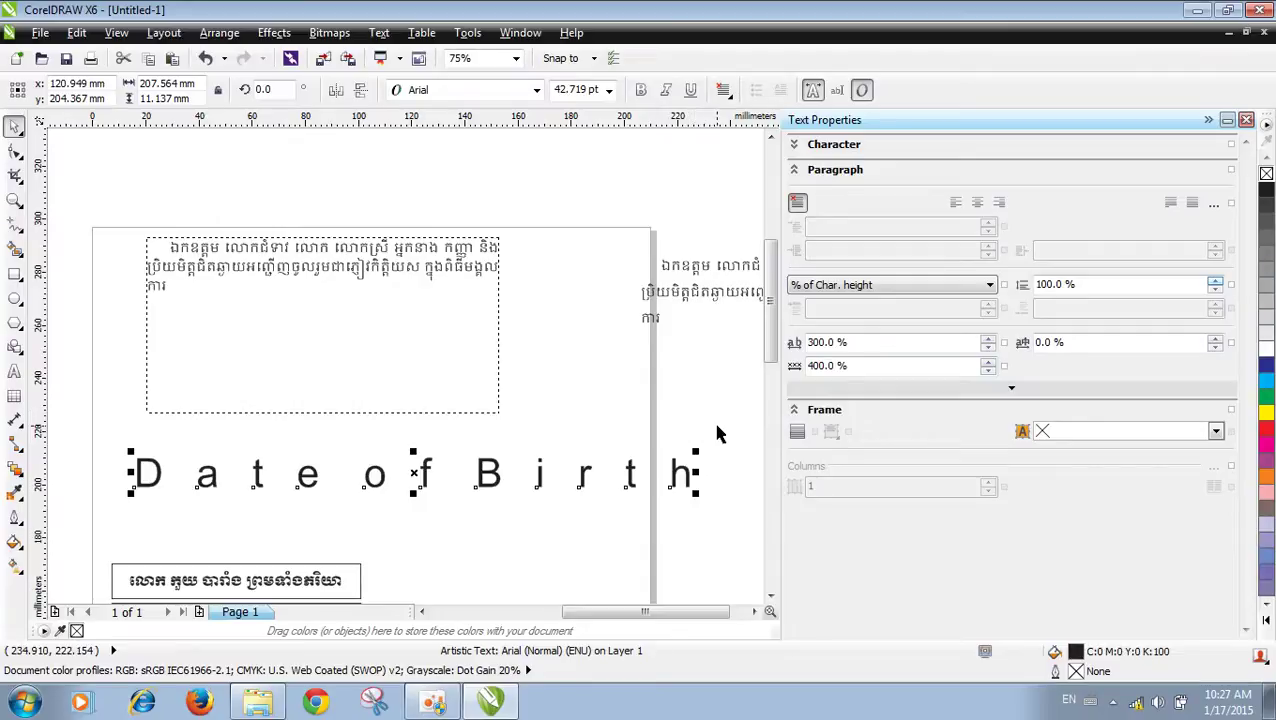
{"action": "left_click", "coordinate": [640, 90]}
{"action": "left_click", "coordinate": [640, 90]}
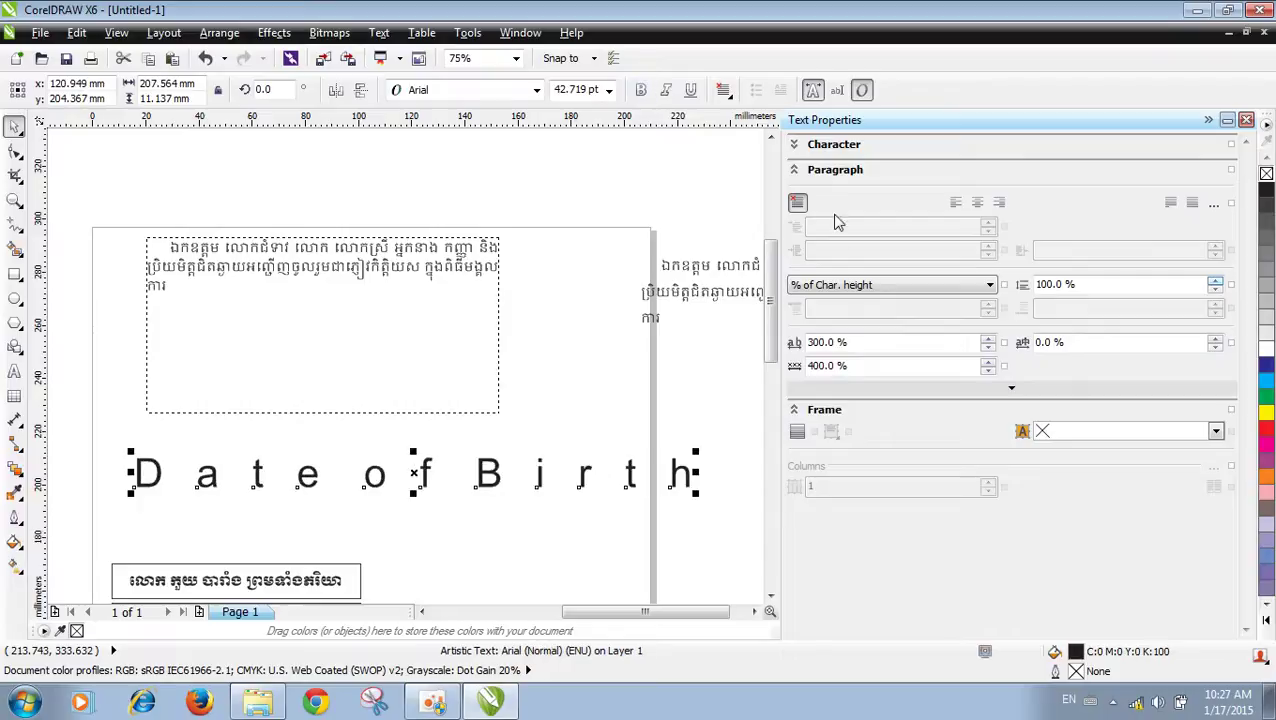
Step: Collapse the paragraph settings and expand the character settings for the "Date of Birth" text
{"action": "left_click", "coordinate": [794, 170]}
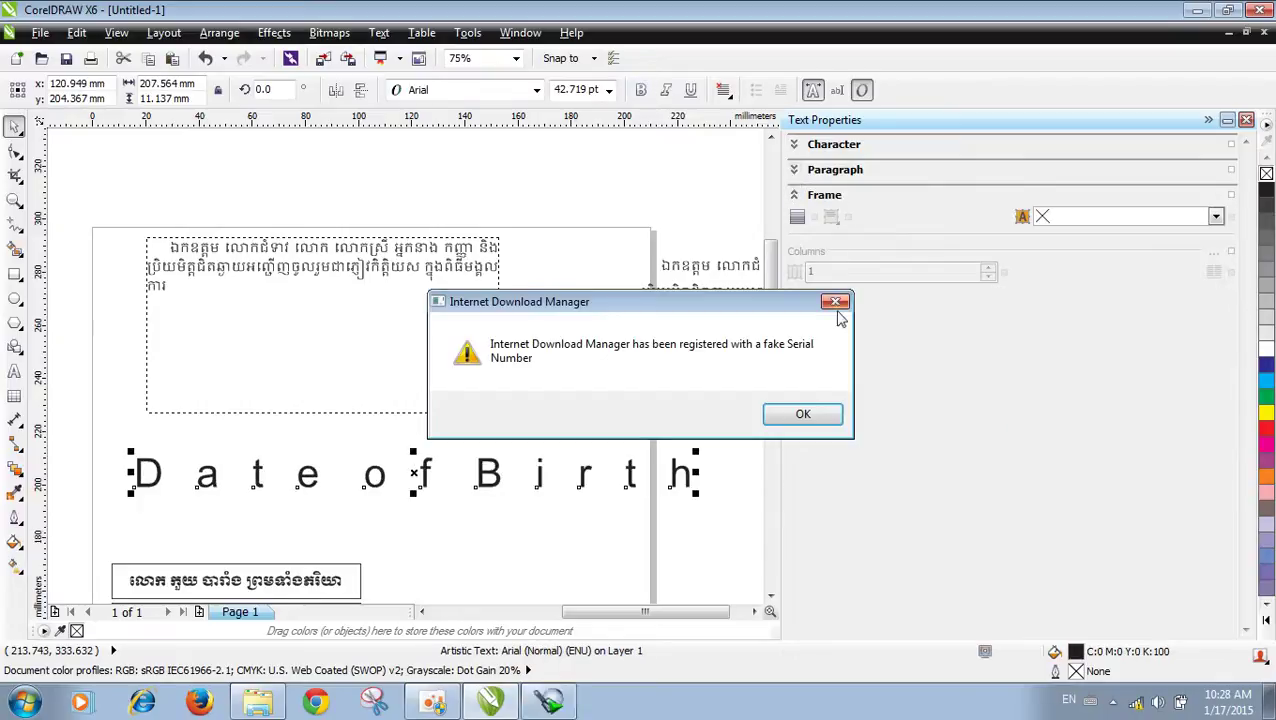
{"action": "left_click", "coordinate": [795, 146]}
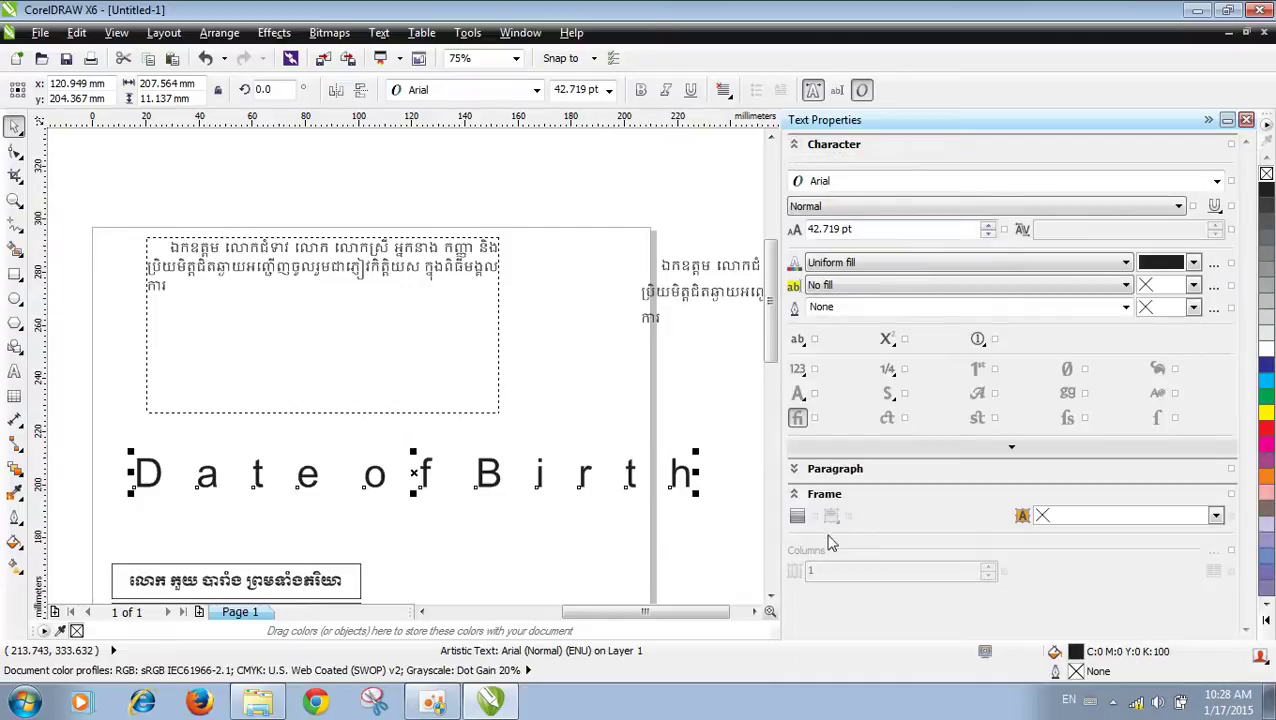
{"action": "left_click", "coordinate": [795, 470]}
{"action": "left_click", "coordinate": [796, 472]}
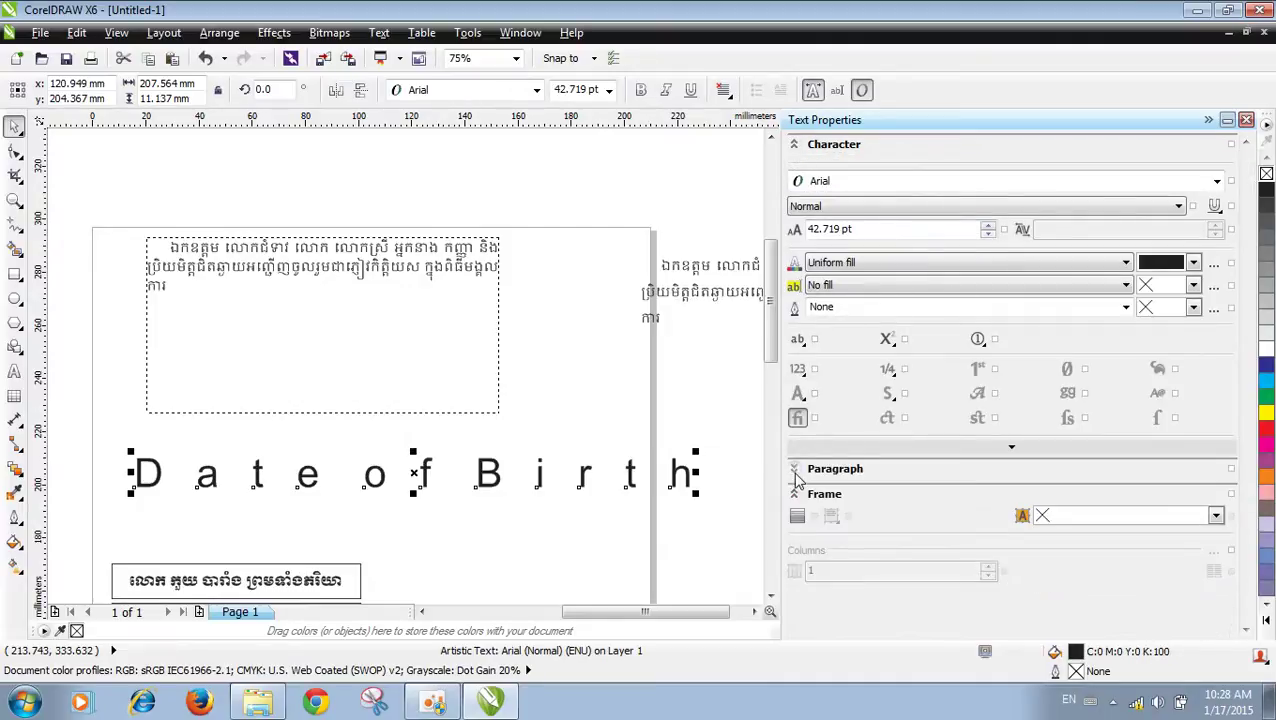
{"action": "left_click", "coordinate": [801, 498]}
{"action": "left_click", "coordinate": [801, 498]}
{"action": "left_click", "coordinate": [794, 470]}
{"action": "left_click", "coordinate": [794, 472]}
Step: Set the outline width of the "Date of Birth" text to 2.0 pt
{"action": "left_click", "coordinate": [855, 312]}
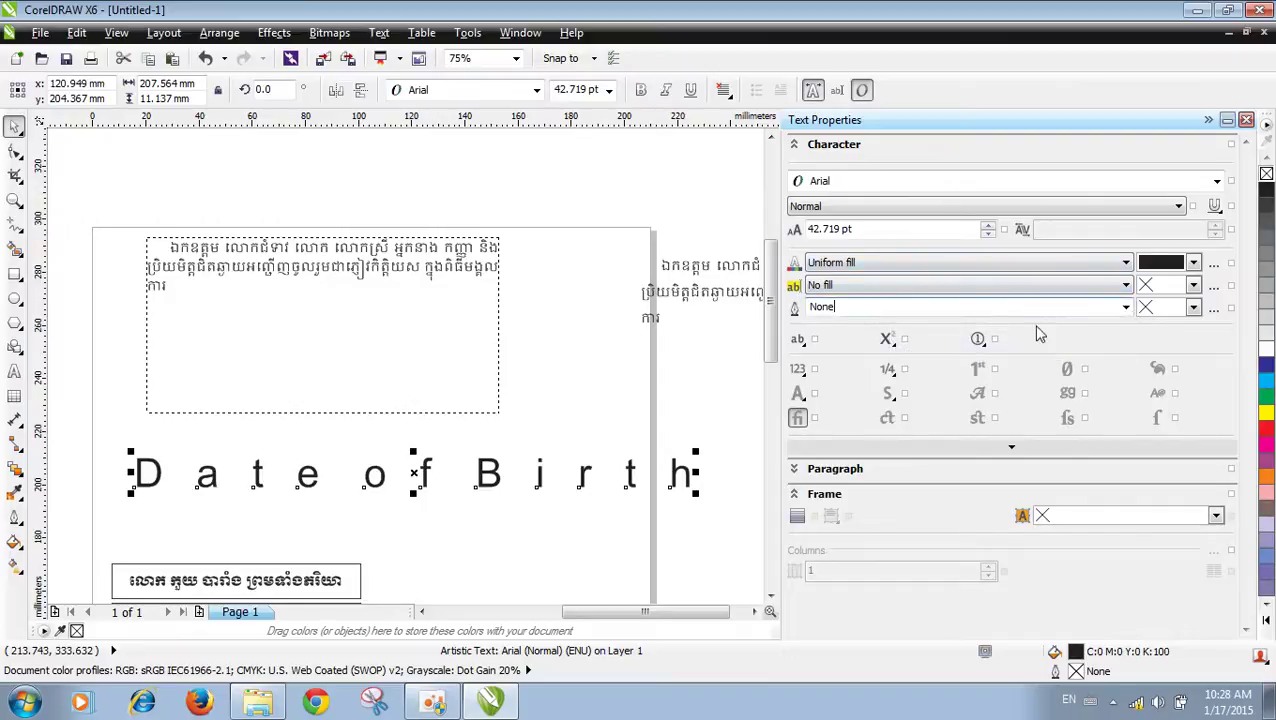
{"action": "left_click", "coordinate": [1125, 308]}
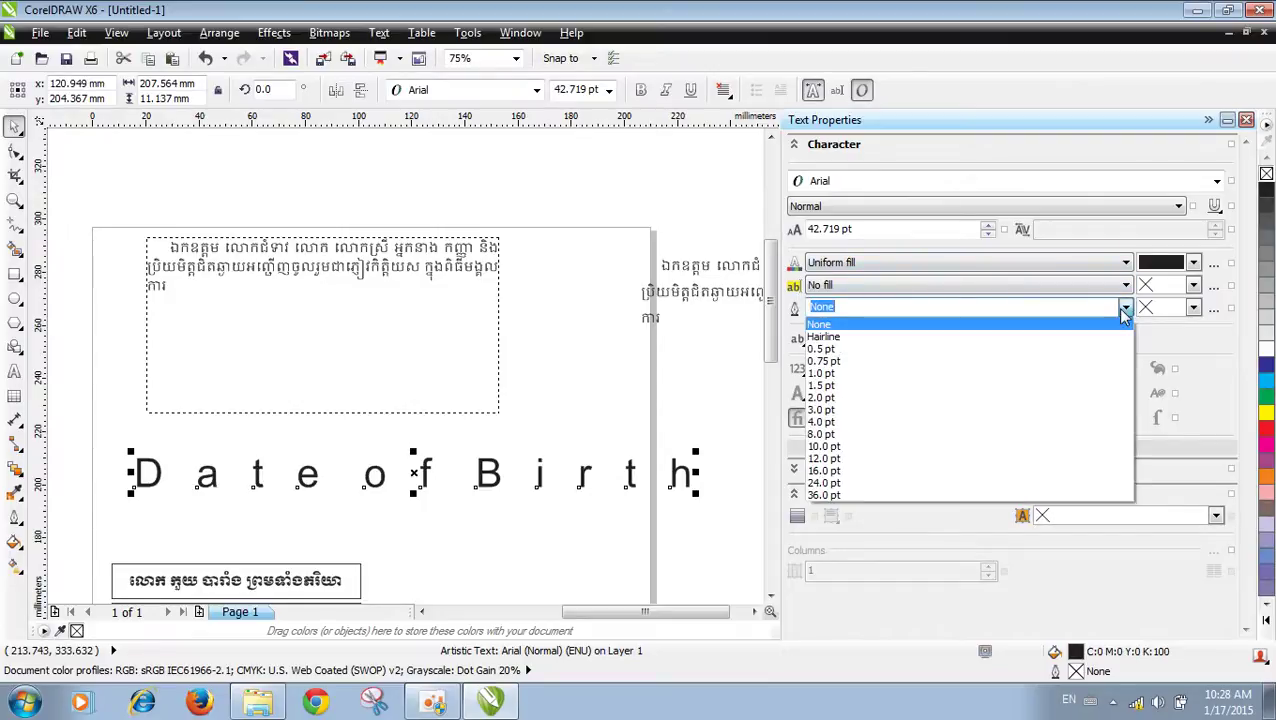
{"action": "left_click", "coordinate": [1125, 312]}
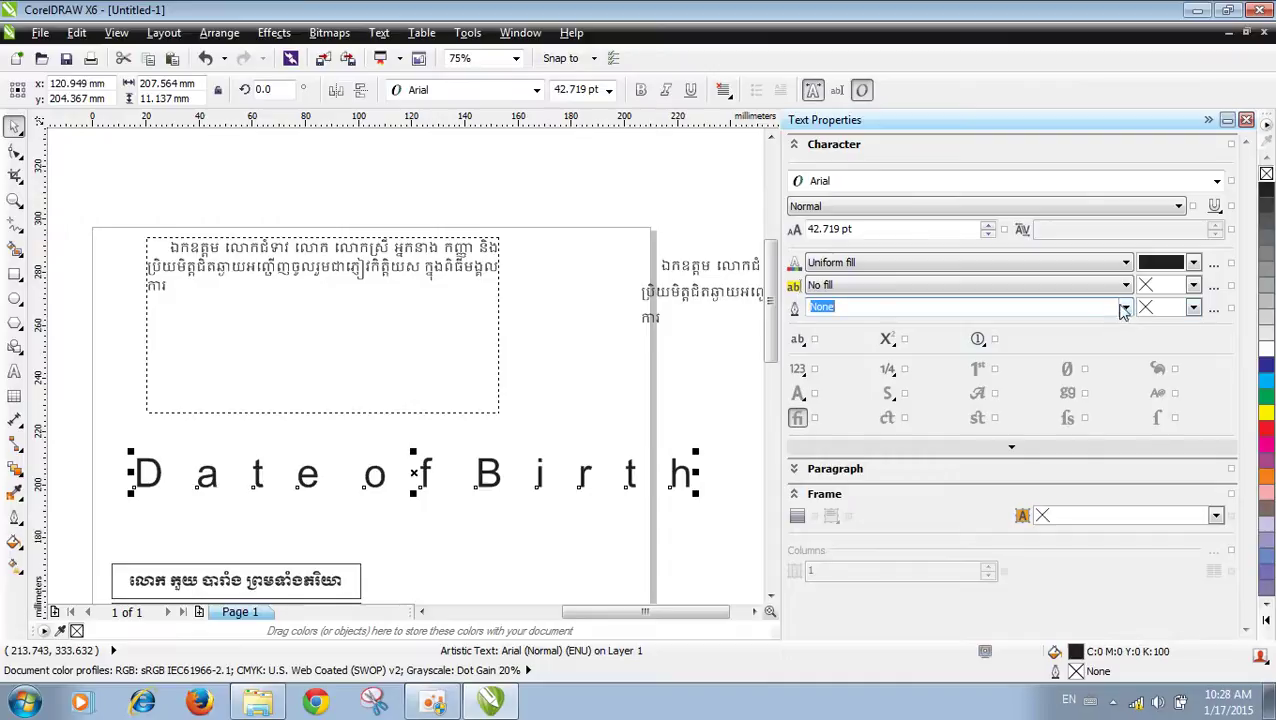
{"action": "left_click", "coordinate": [1122, 310]}
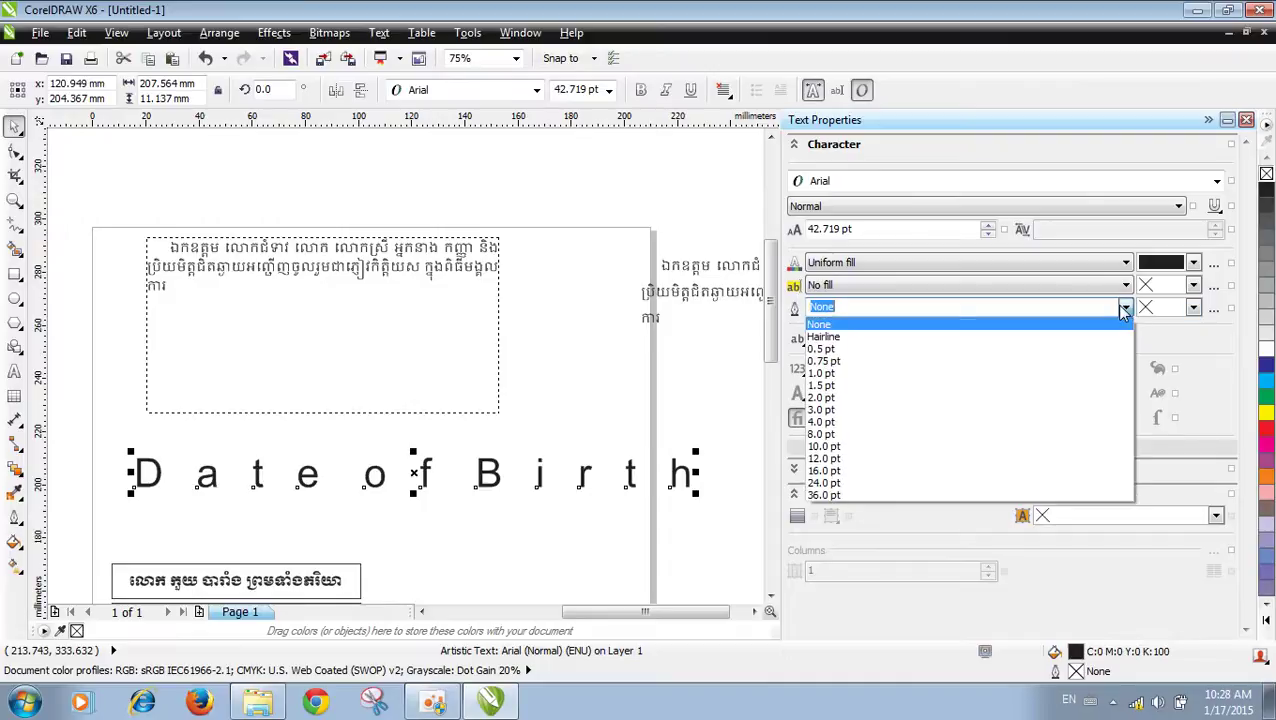
{"action": "left_click", "coordinate": [905, 402]}
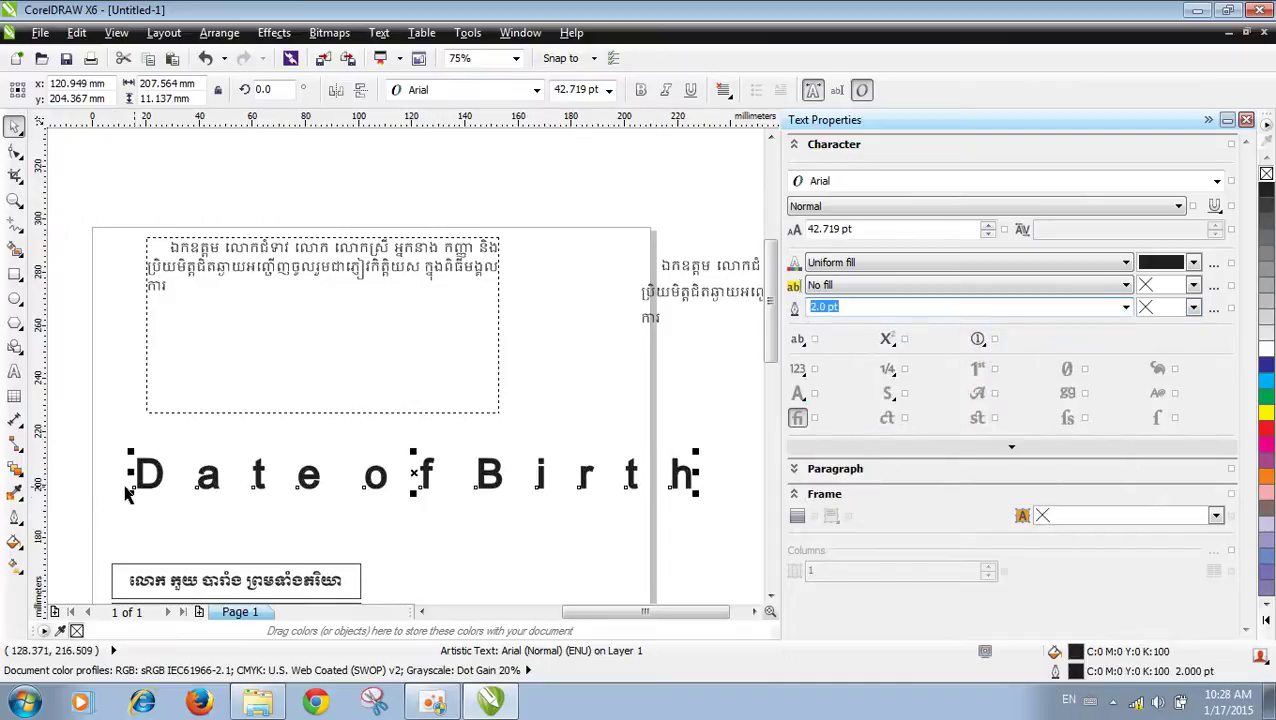
Step: Examine the preset outline widths and the fill types available for the "Date of Birth" text and its background
{"action": "left_click", "coordinate": [15, 516]}
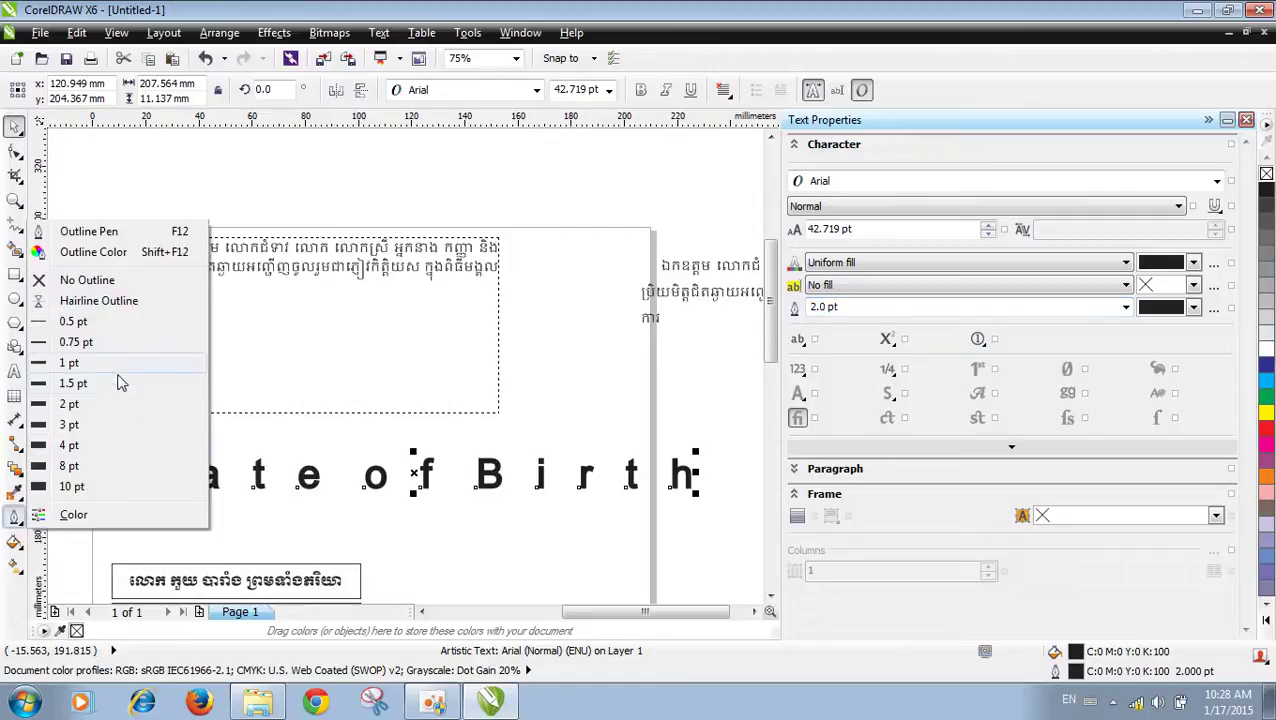
{"action": "left_click", "coordinate": [940, 286]}
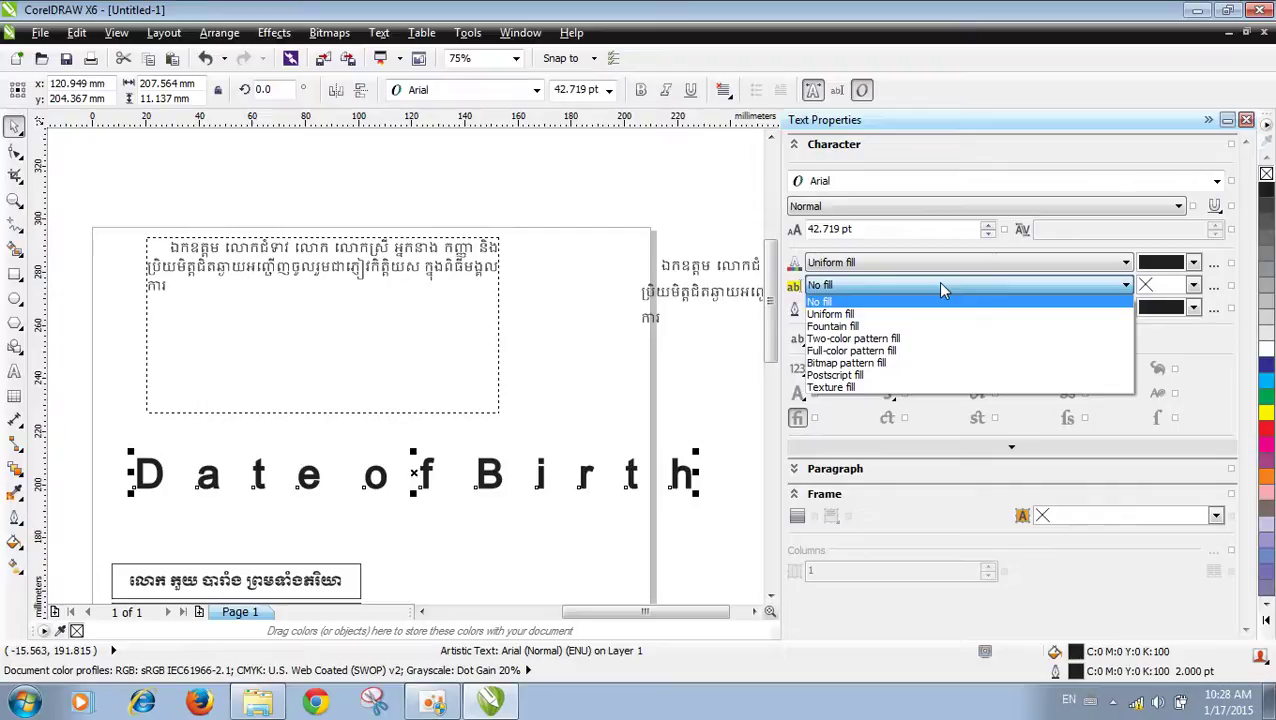
{"action": "left_click", "coordinate": [917, 268]}
{"action": "left_click", "coordinate": [918, 266]}
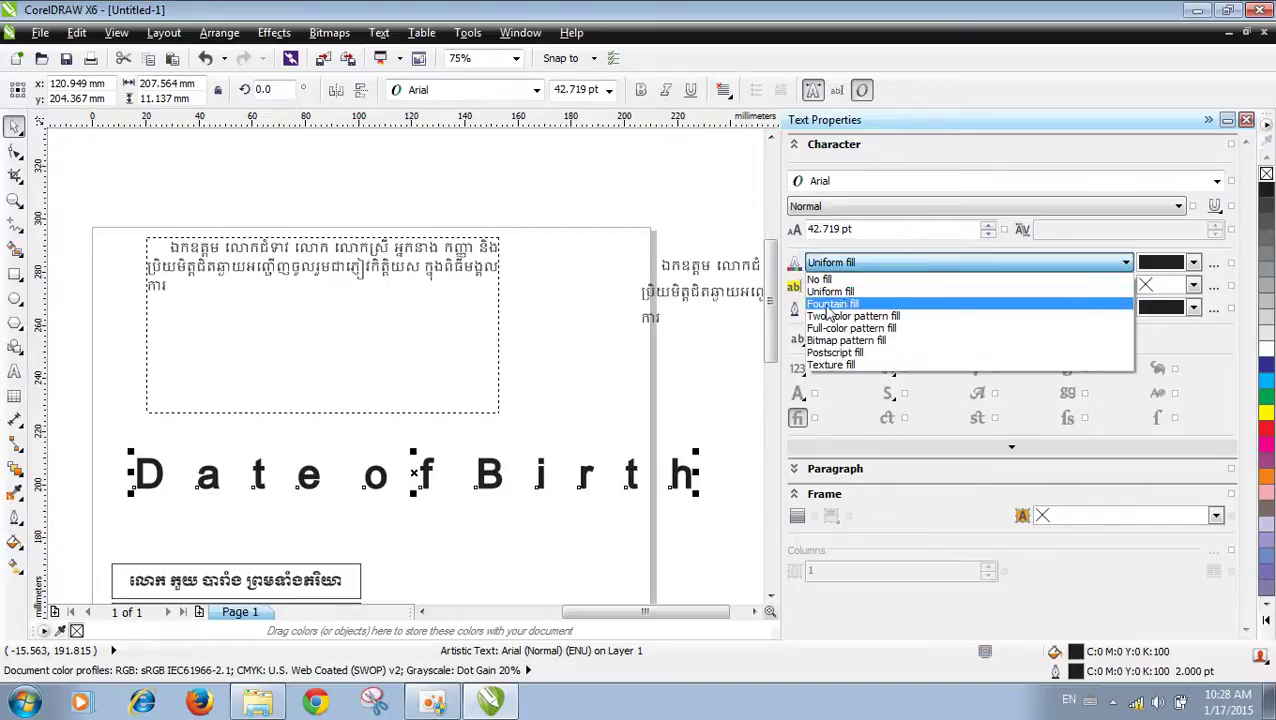
{"action": "left_click", "coordinate": [14, 522]}
{"action": "left_click", "coordinate": [14, 541]}
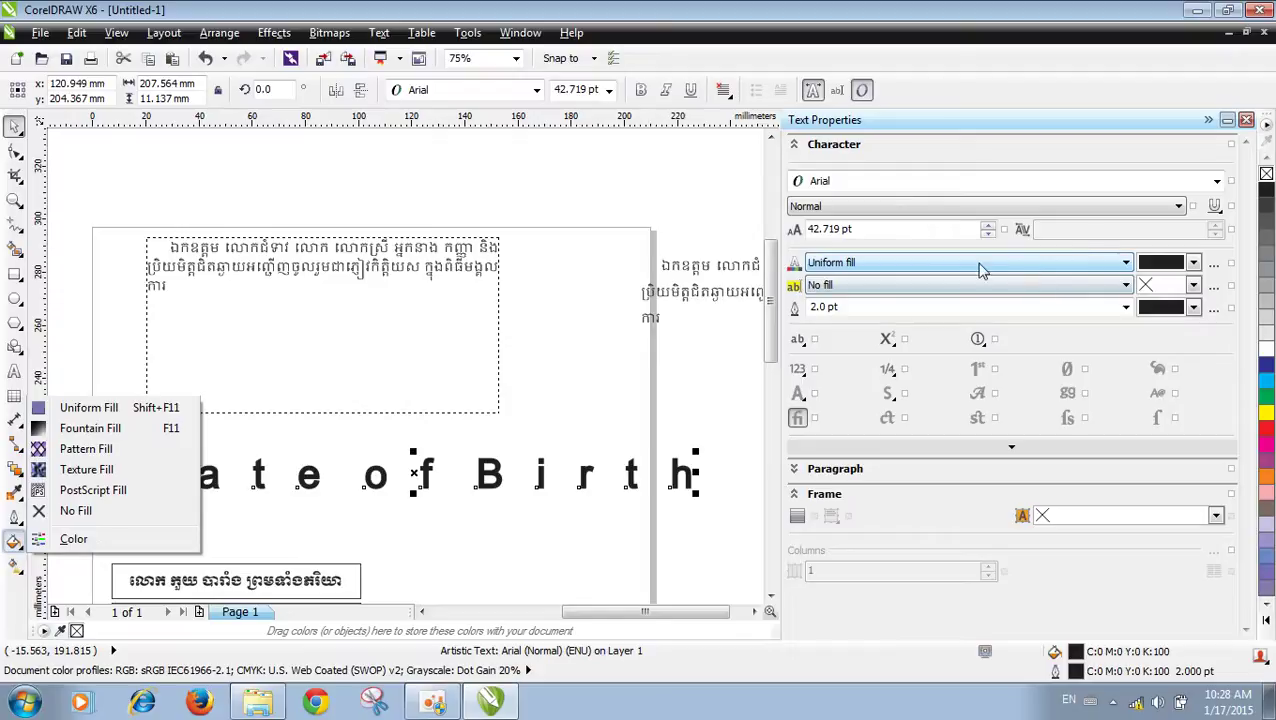
{"action": "left_click", "coordinate": [1192, 262]}
{"action": "left_click", "coordinate": [1120, 263]}
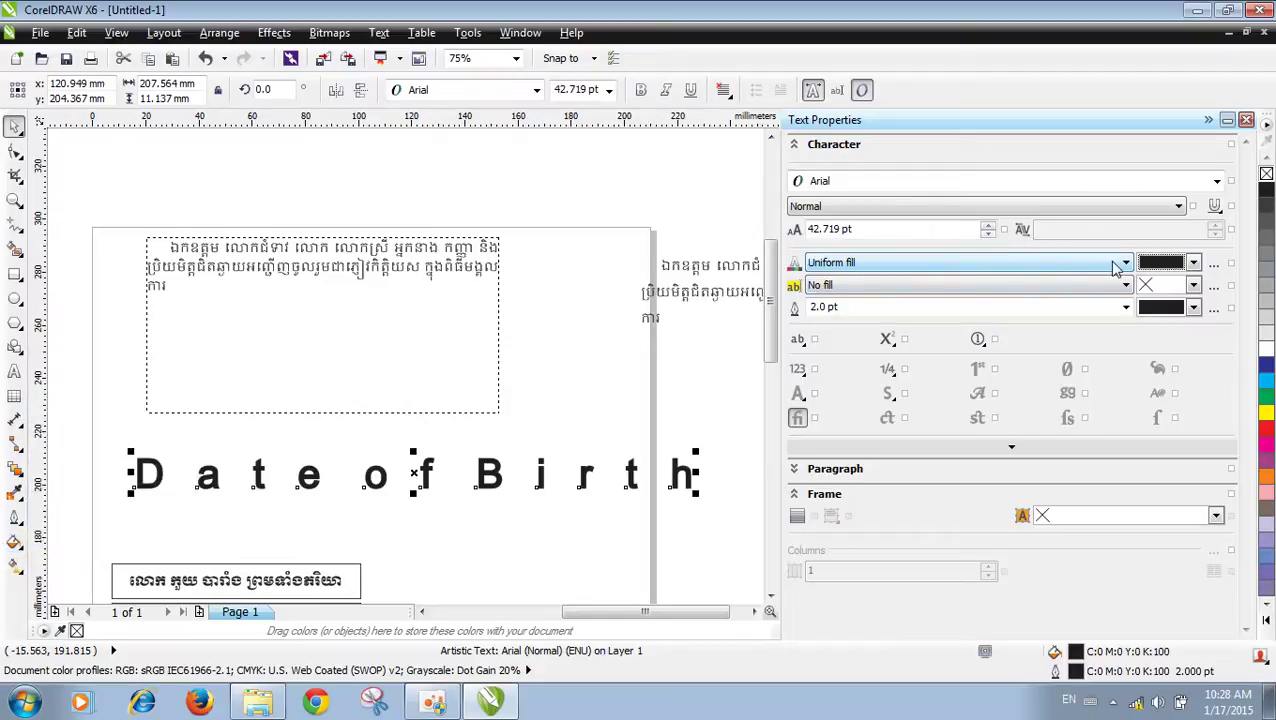
{"action": "left_click", "coordinate": [1120, 263]}
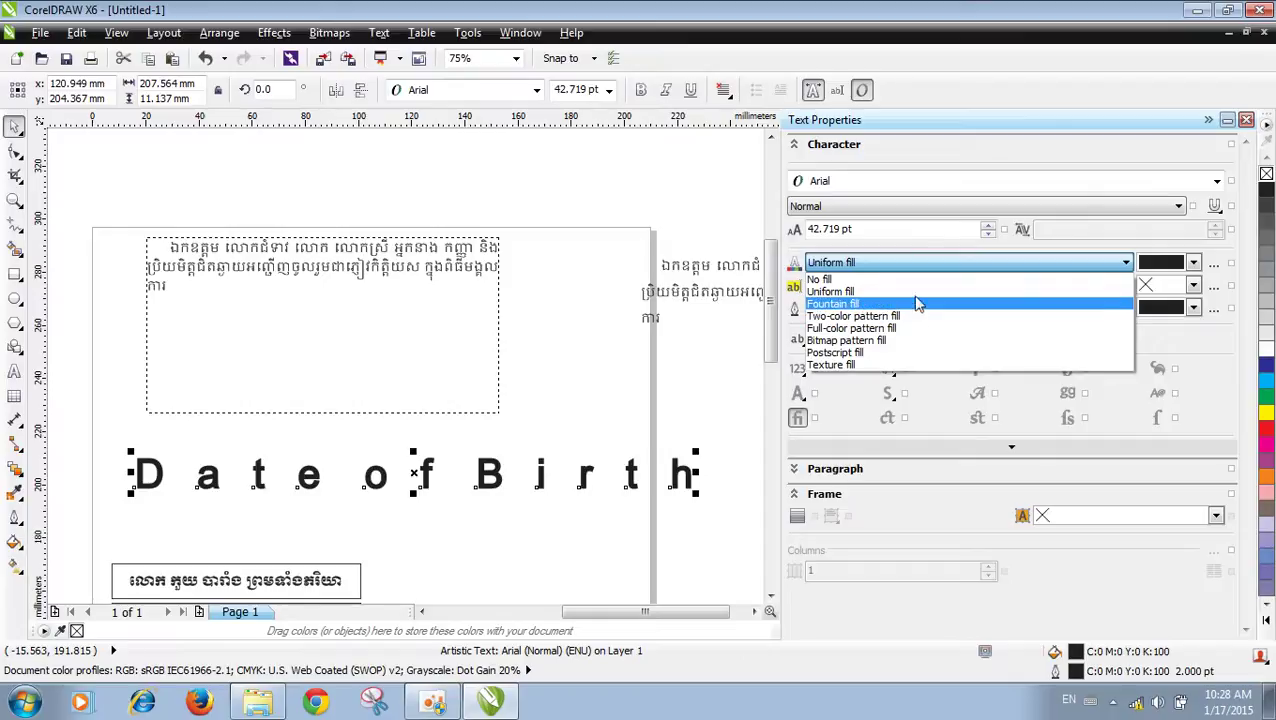
{"action": "left_click", "coordinate": [791, 262]}
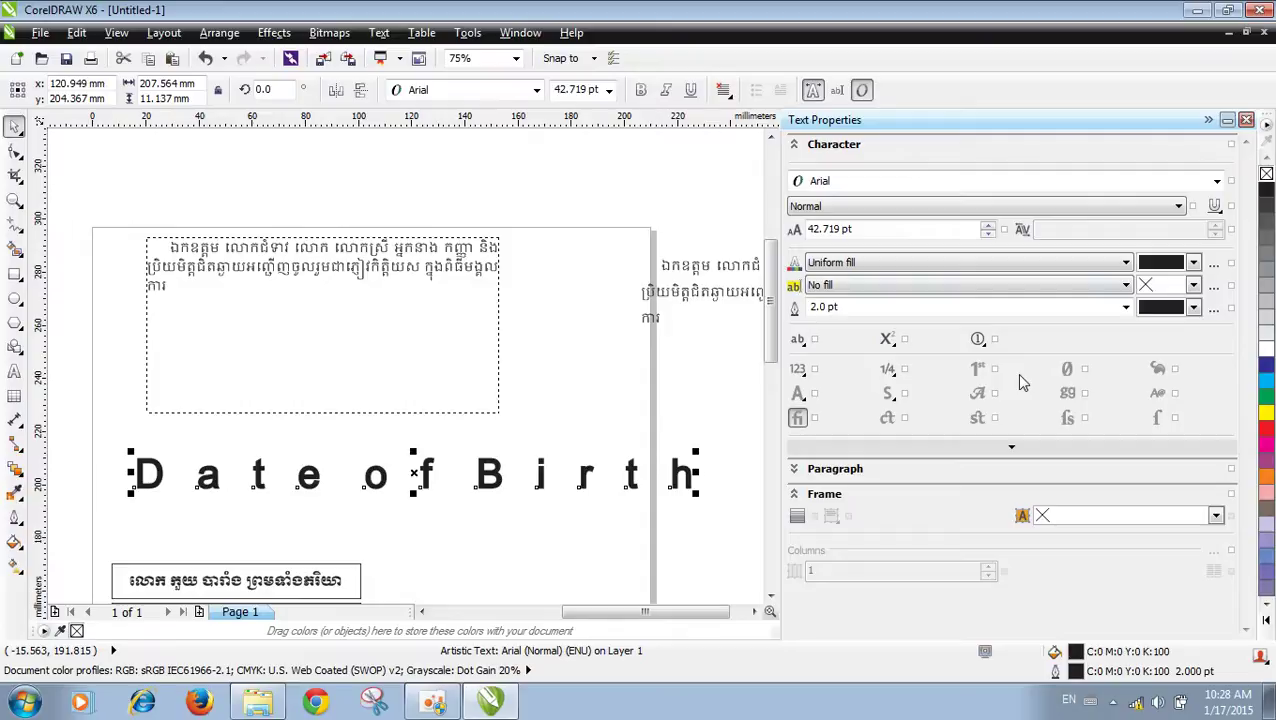
Step: Apply Small Caps (auto) and Small Caps (synthesized) to the "Date of Birth" text
{"action": "left_click", "coordinate": [800, 344]}
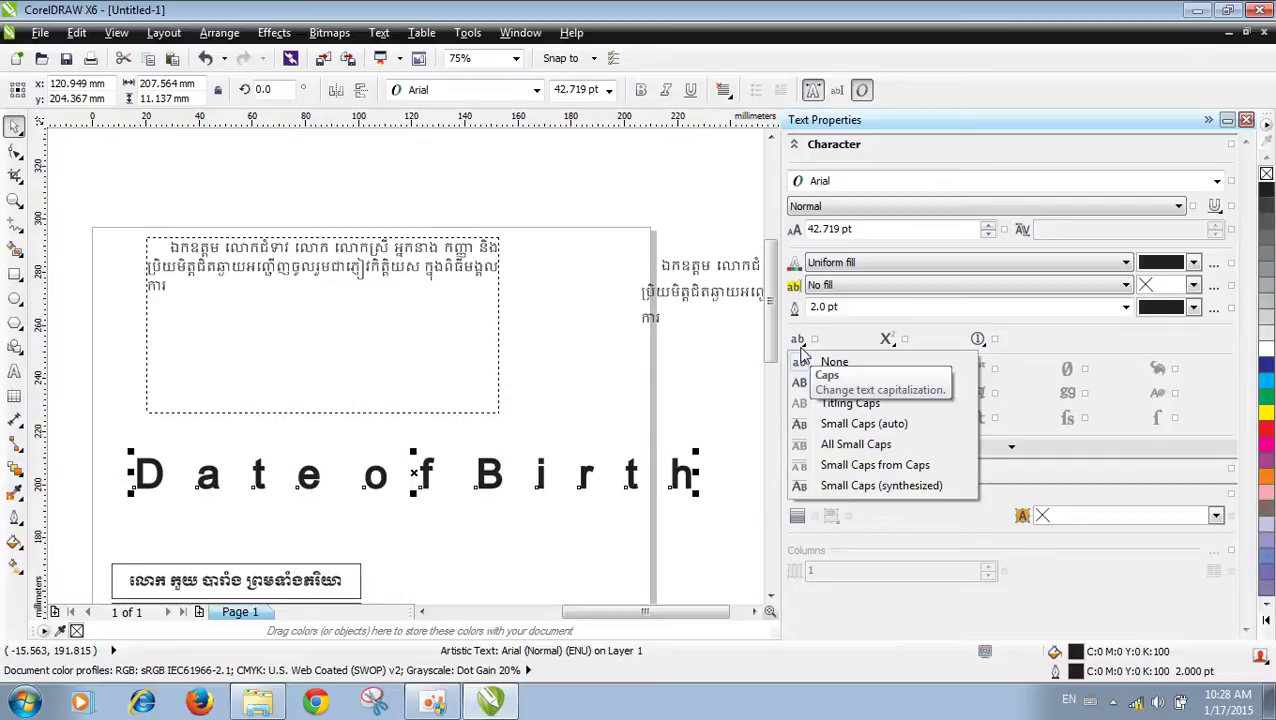
{"action": "left_click", "coordinate": [852, 428]}
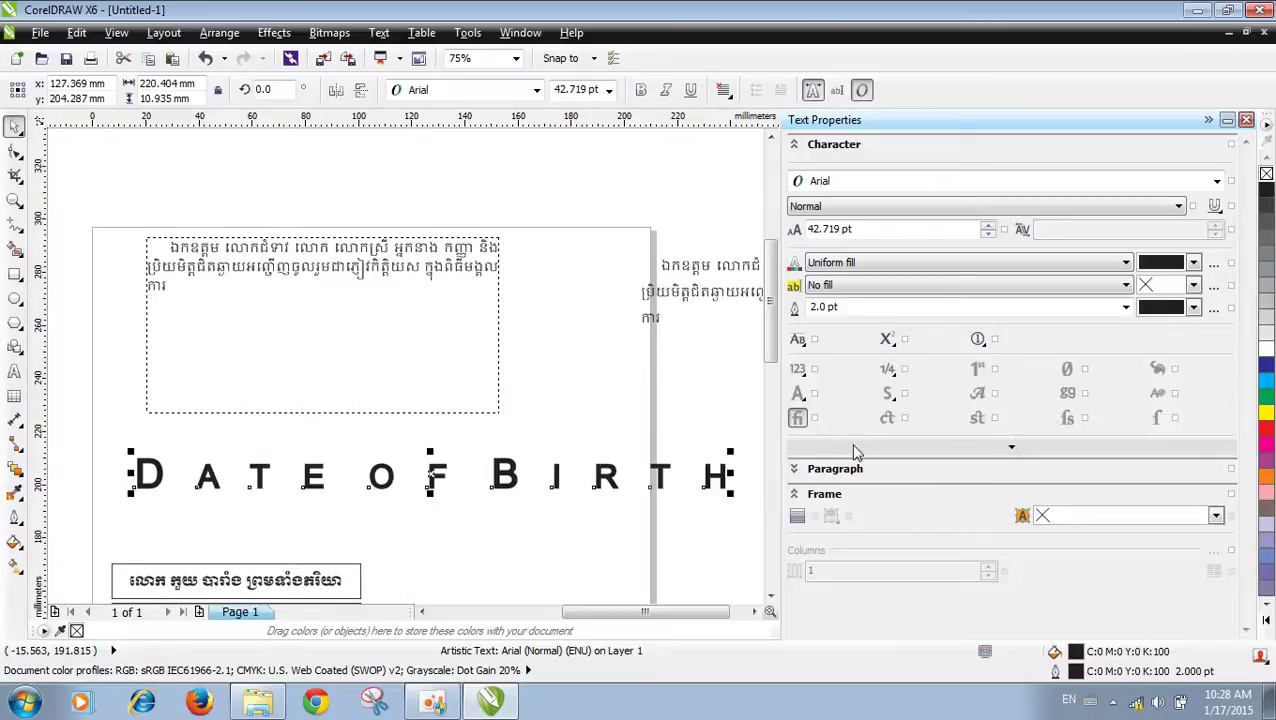
{"action": "left_click", "coordinate": [800, 341]}
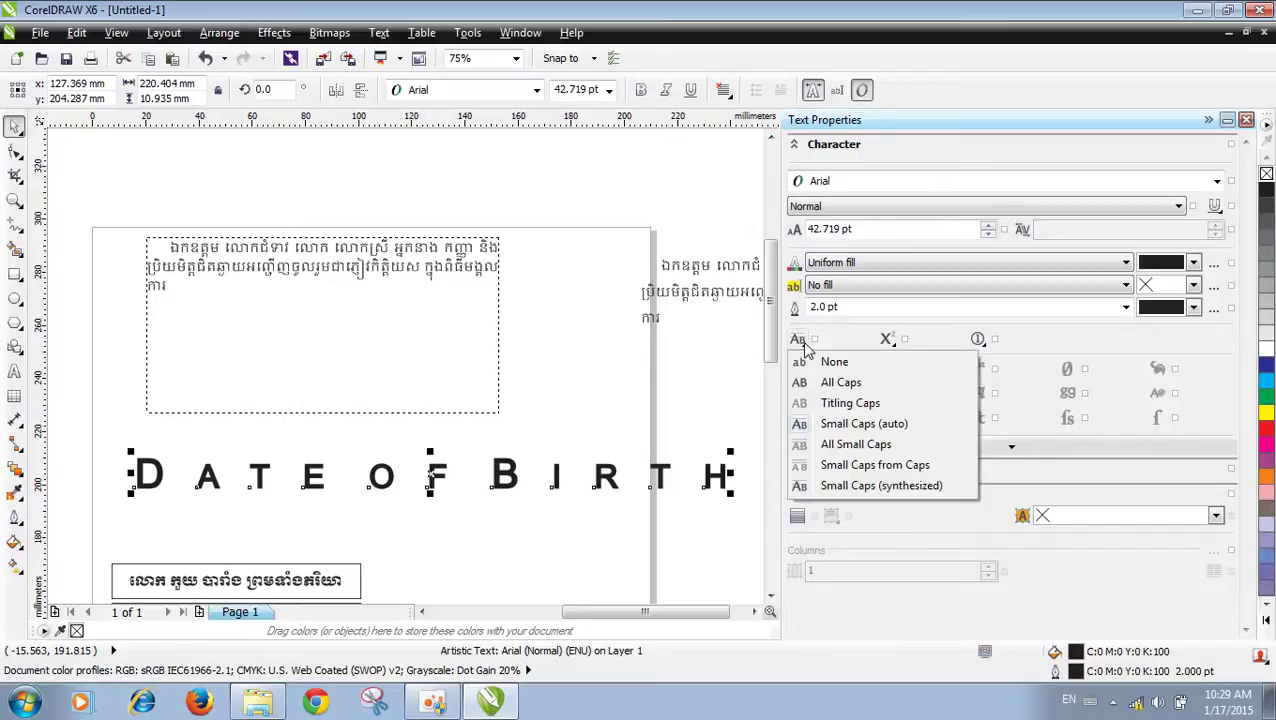
{"action": "left_click", "coordinate": [830, 493]}
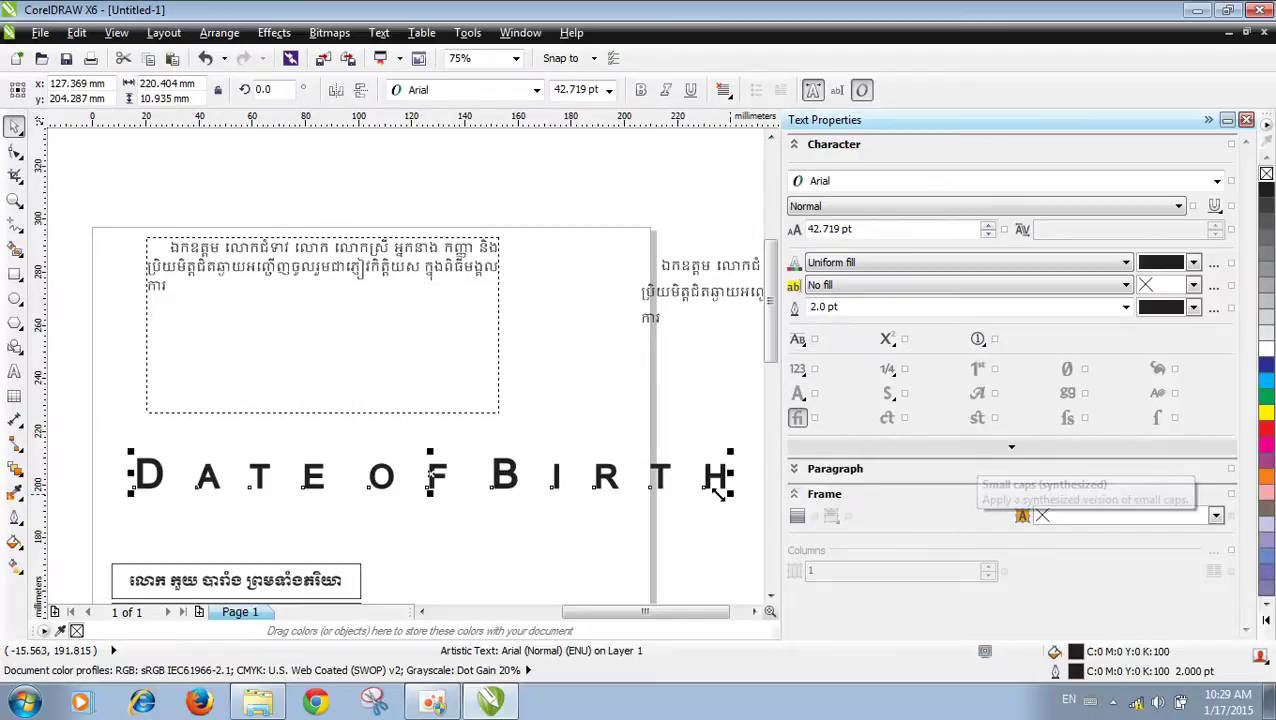
Step: Change the capitalization of the "Date of Birth" text to All Caps and deselect it
{"action": "left_click", "coordinate": [805, 342]}
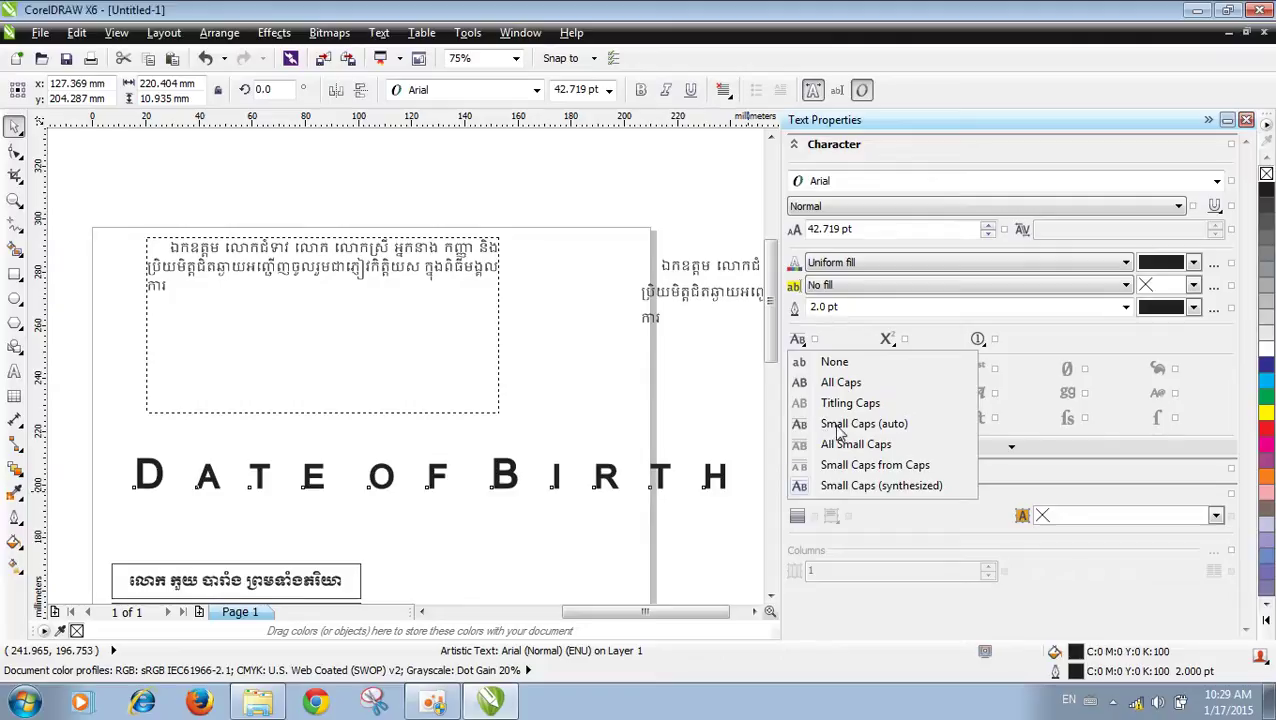
{"action": "left_click", "coordinate": [837, 428]}
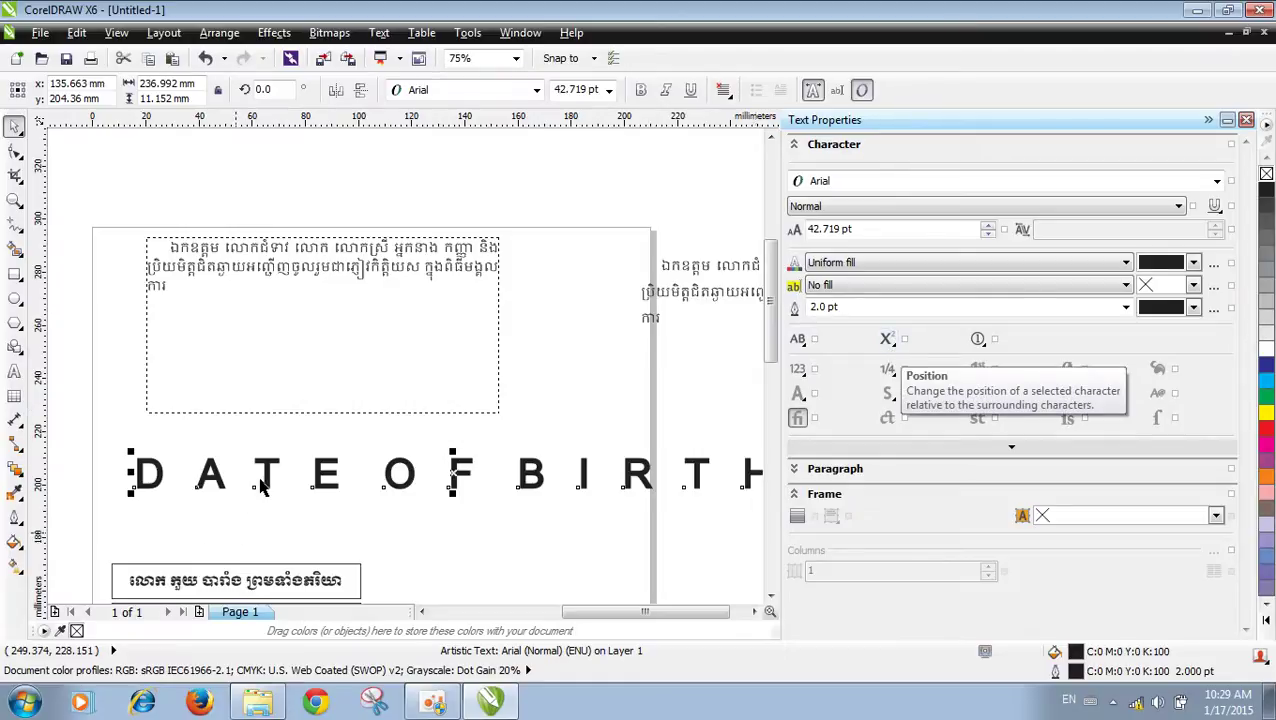
{"action": "left_click", "coordinate": [447, 555]}
Step: Add the artistic text "No" in 24 pt Arial below the "DATE OF BIRTH" heading, beside the list of boxed names
{"action": "left_click_drag", "start_coordinate": [772, 352], "coordinate": [772, 386]}
{"action": "left_click", "coordinate": [15, 372]}
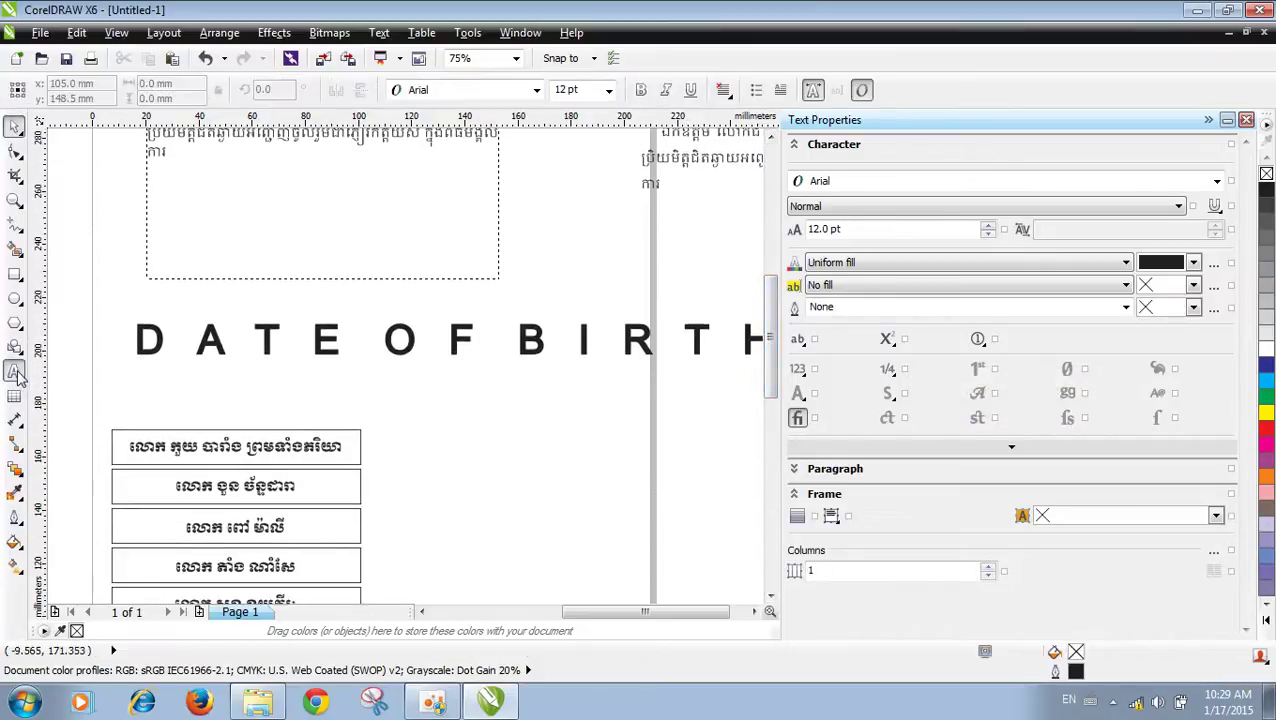
{"action": "left_click", "coordinate": [420, 489]}
{"action": "type", "text": "Nº"}
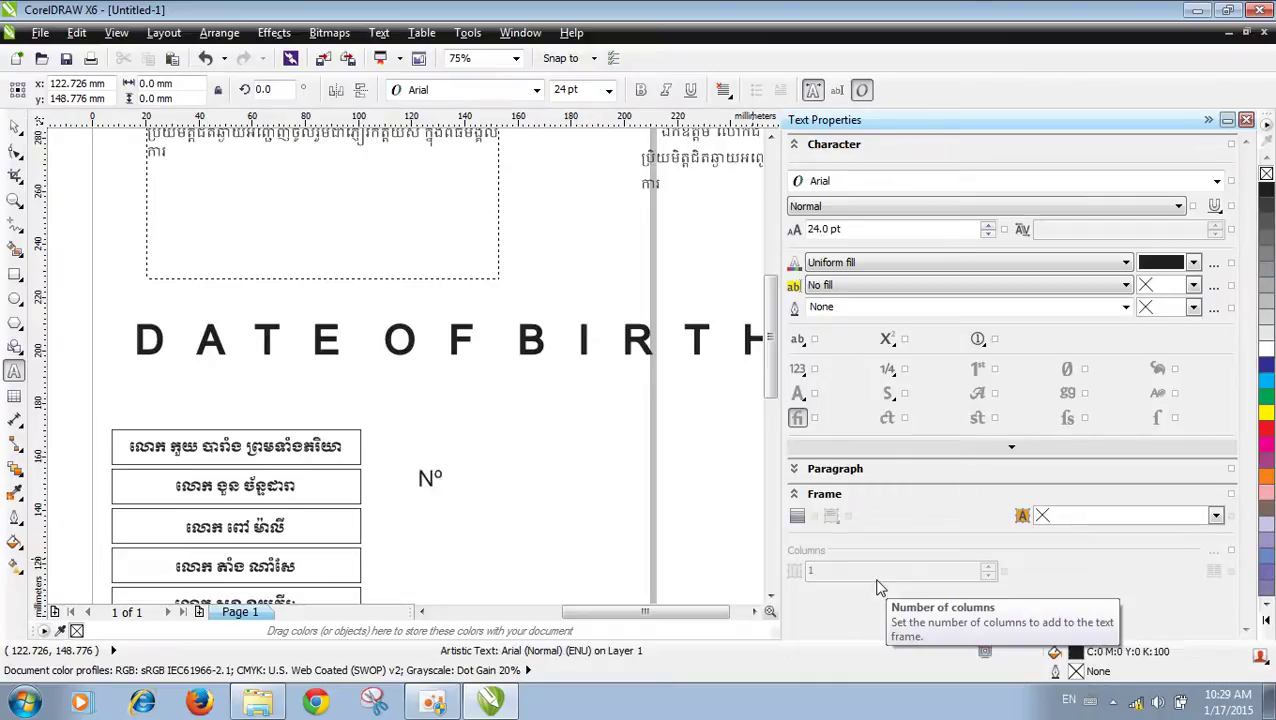
{"action": "key", "text": "BackSpace"}
{"action": "scroll", "coordinate": [527, 478], "scroll_direction": "up", "scroll_amount": 5}
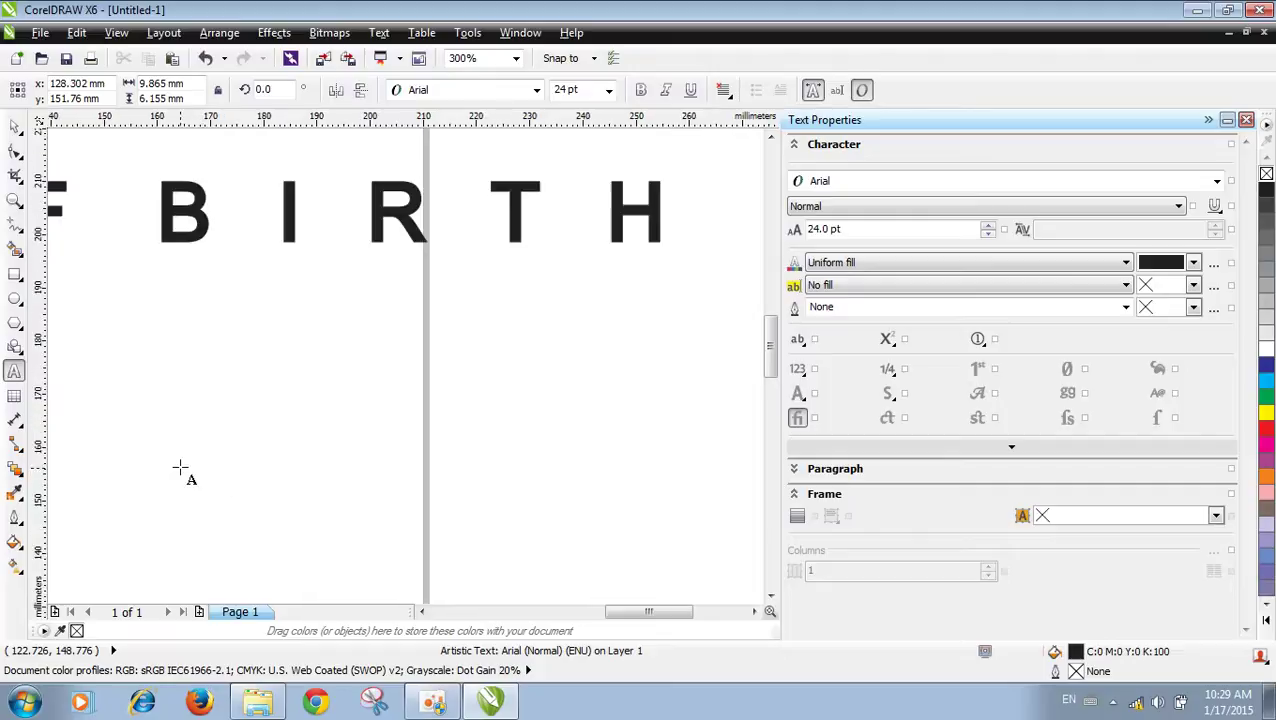
{"action": "scroll", "coordinate": [177, 464], "scroll_direction": "down", "scroll_amount": 3}
{"action": "scroll", "coordinate": [123, 462], "scroll_direction": "up", "scroll_amount": 3}
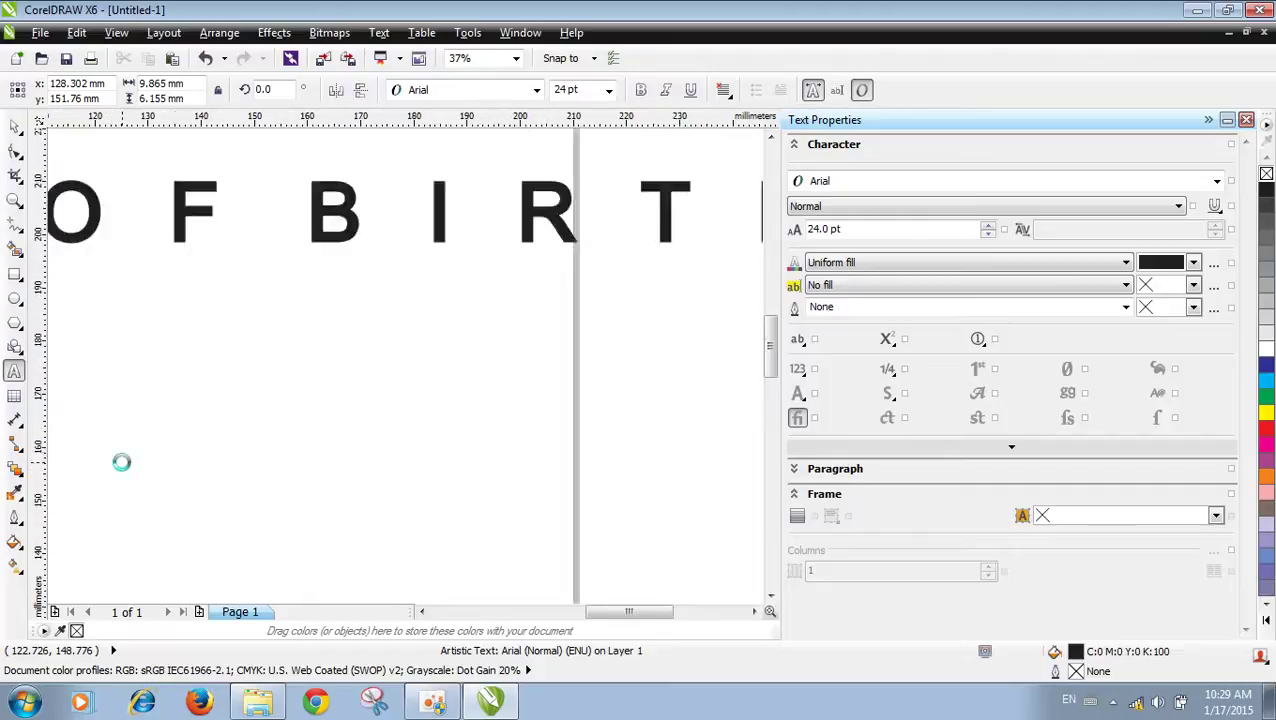
{"action": "scroll", "coordinate": [142, 500], "scroll_direction": "down", "scroll_amount": 2}
{"action": "scroll", "coordinate": [146, 505], "scroll_direction": "up", "scroll_amount": 2}
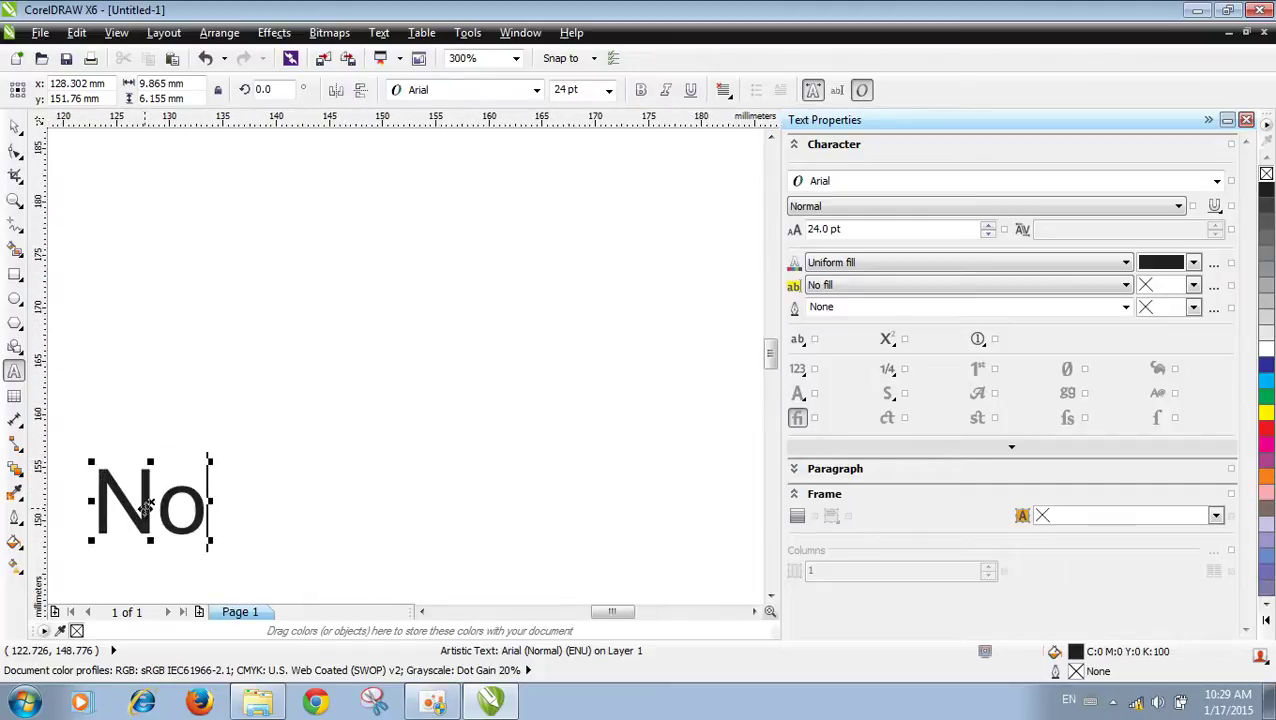
Step: Select only the "o" in the "No" text with the Shape tool and make it superscript
{"action": "left_click", "coordinate": [19, 157]}
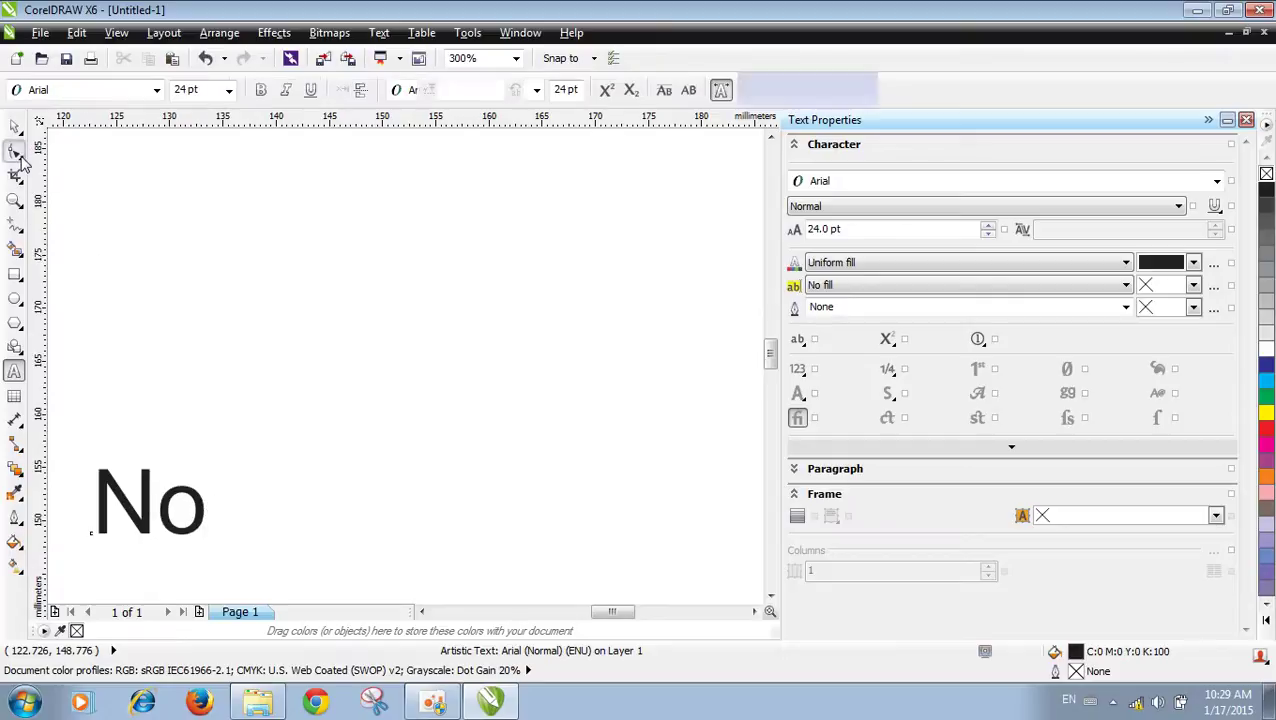
{"action": "left_click", "coordinate": [155, 533]}
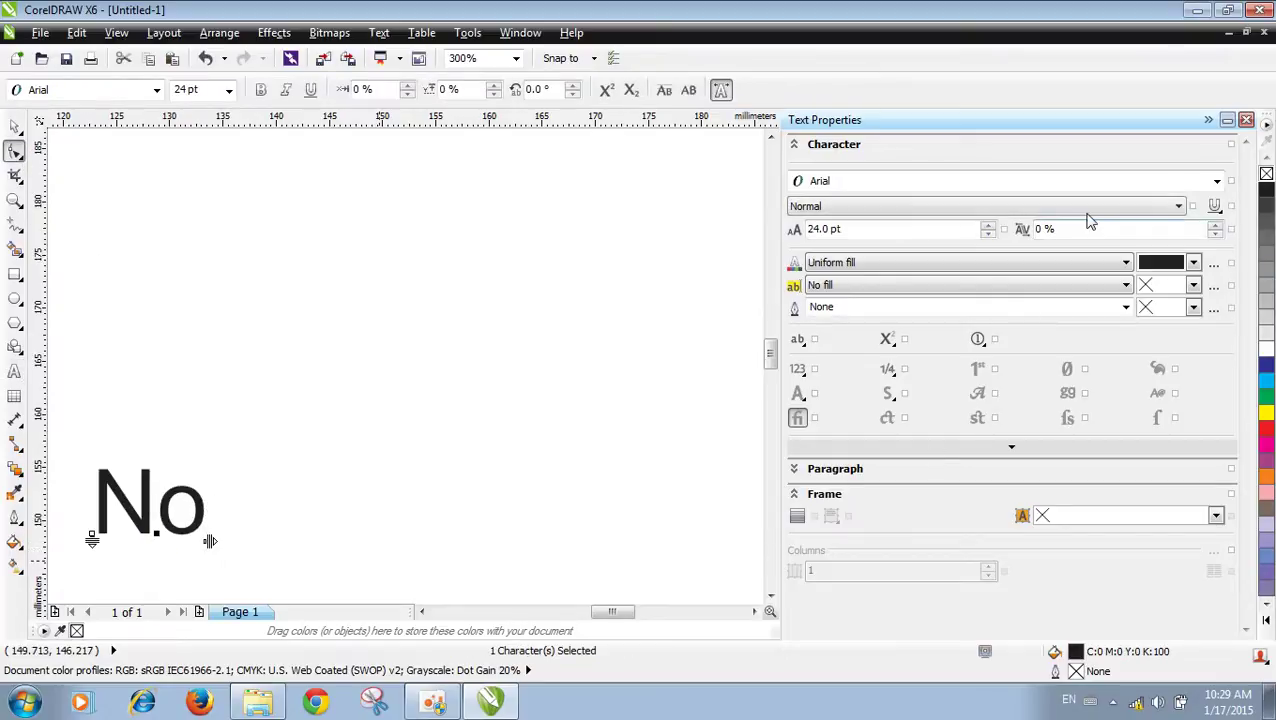
{"action": "left_click", "coordinate": [887, 341]}
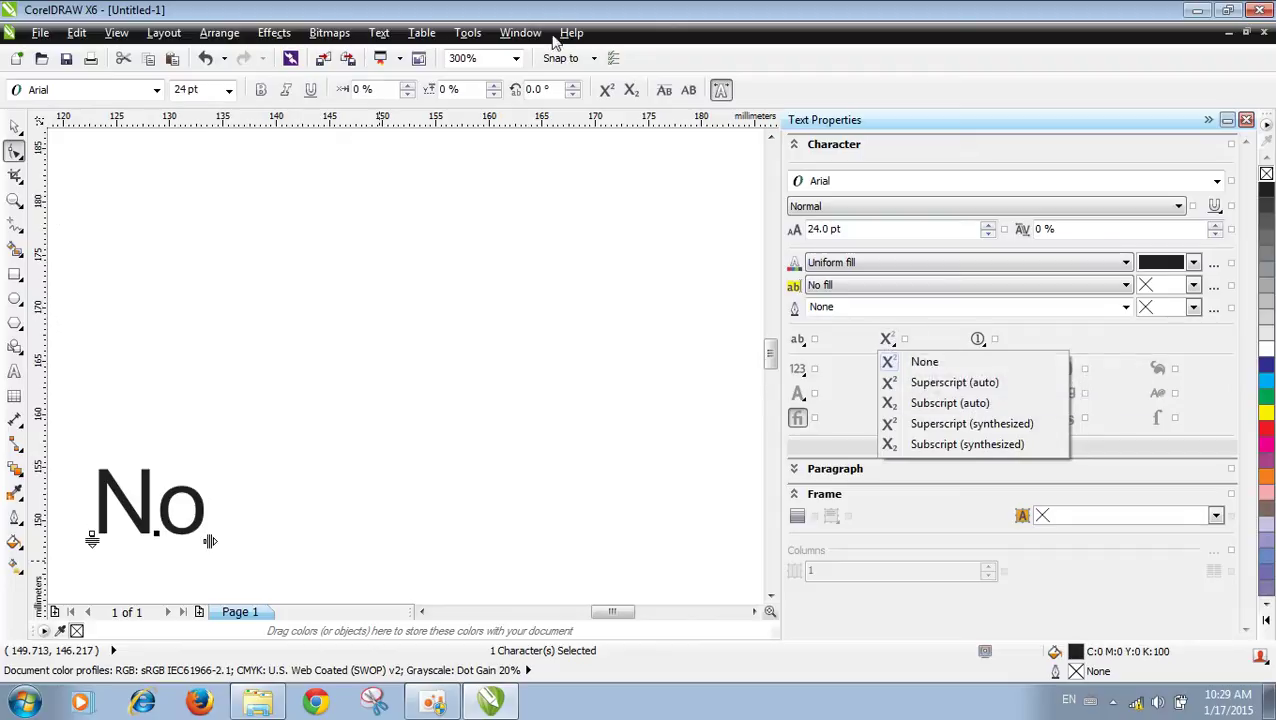
{"action": "left_click", "coordinate": [607, 90]}
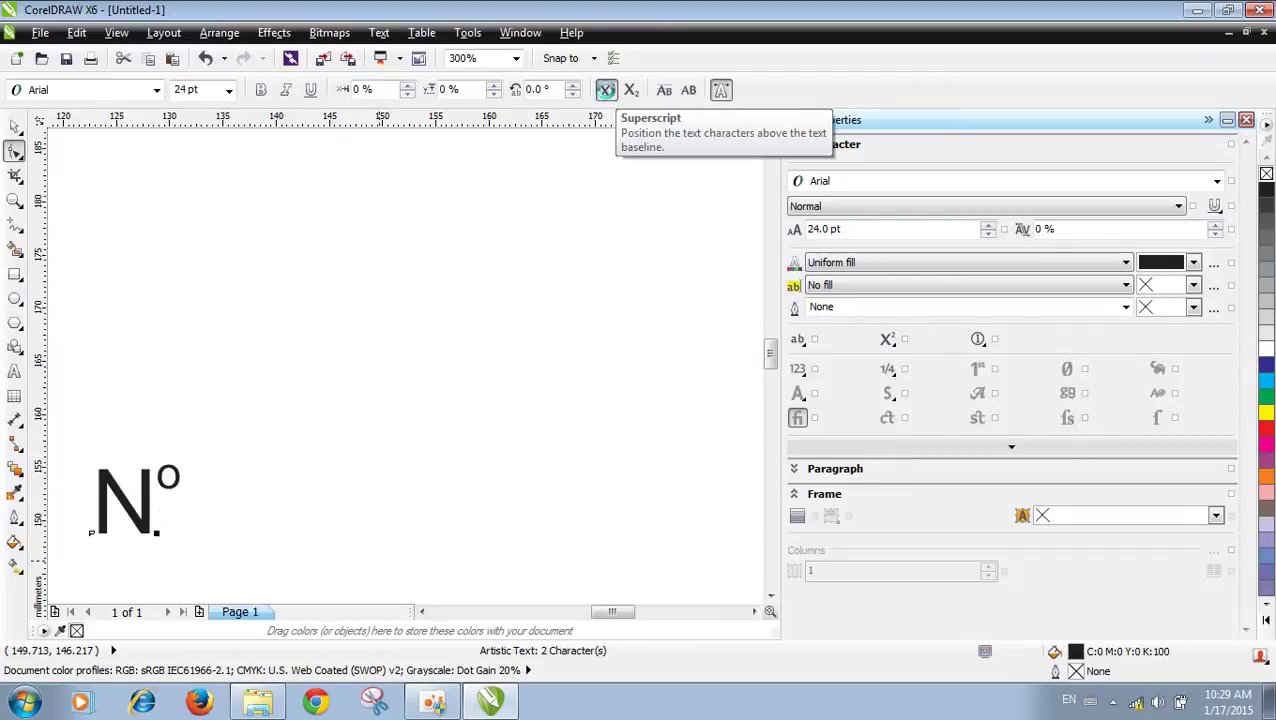
{"action": "left_click", "coordinate": [607, 90]}
{"action": "left_click", "coordinate": [607, 90]}
{"action": "left_click", "coordinate": [607, 90]}
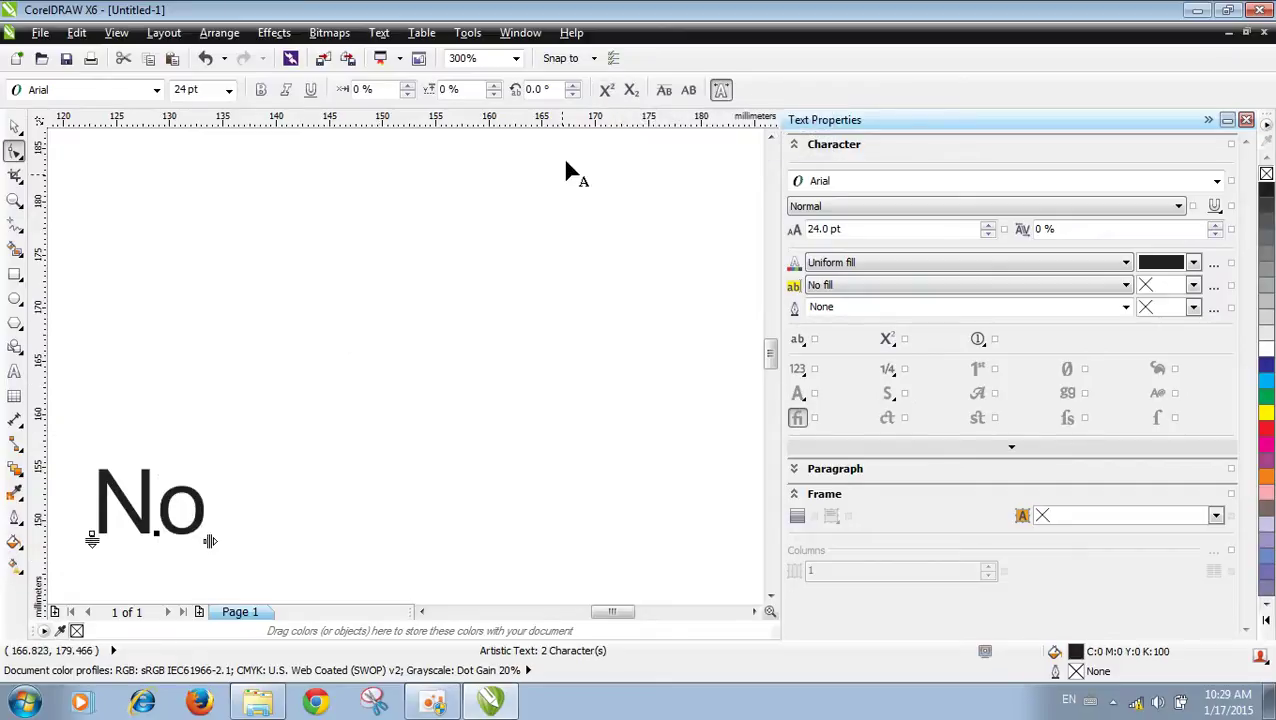
{"action": "left_click", "coordinate": [607, 90]}
Step: Edit the 24 pt text to remove the superscript "o", leaving only the "N"
{"action": "left_click", "coordinate": [14, 371]}
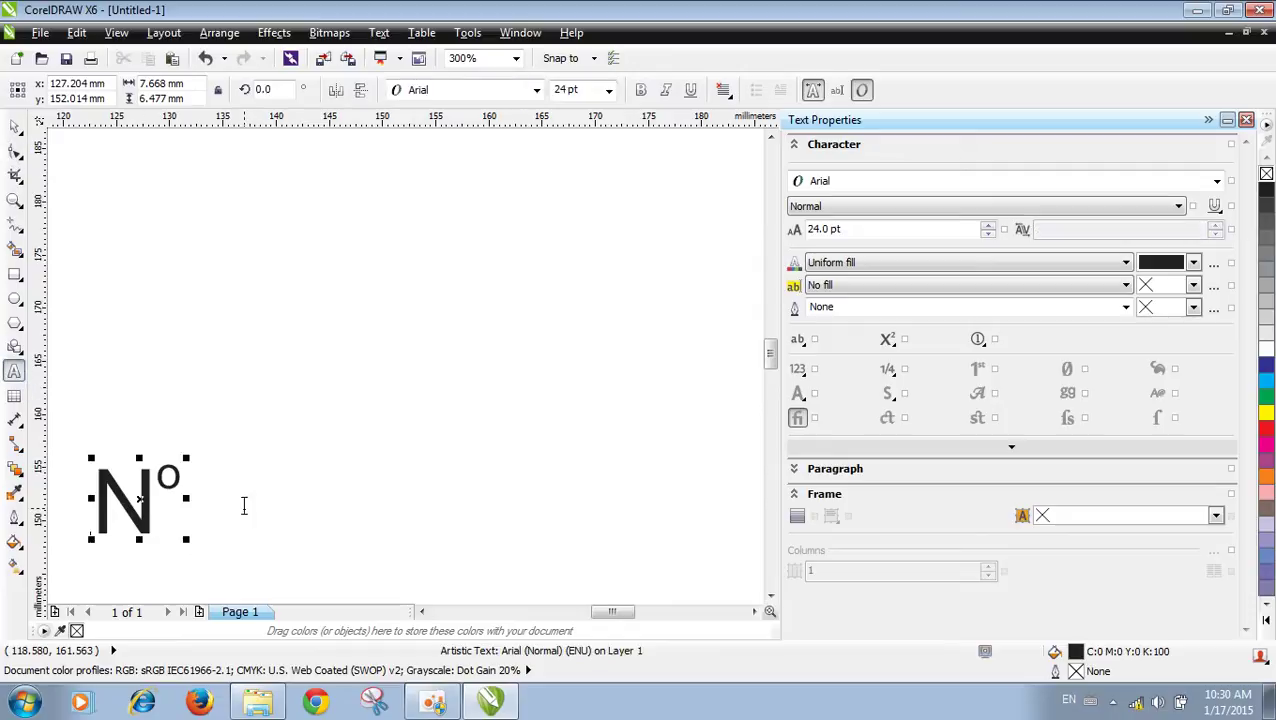
{"action": "type", "text": "H"}
{"action": "key", "text": "BackSpace"}
{"action": "key", "text": "BackSpace"}
{"action": "key", "text": "Escape"}
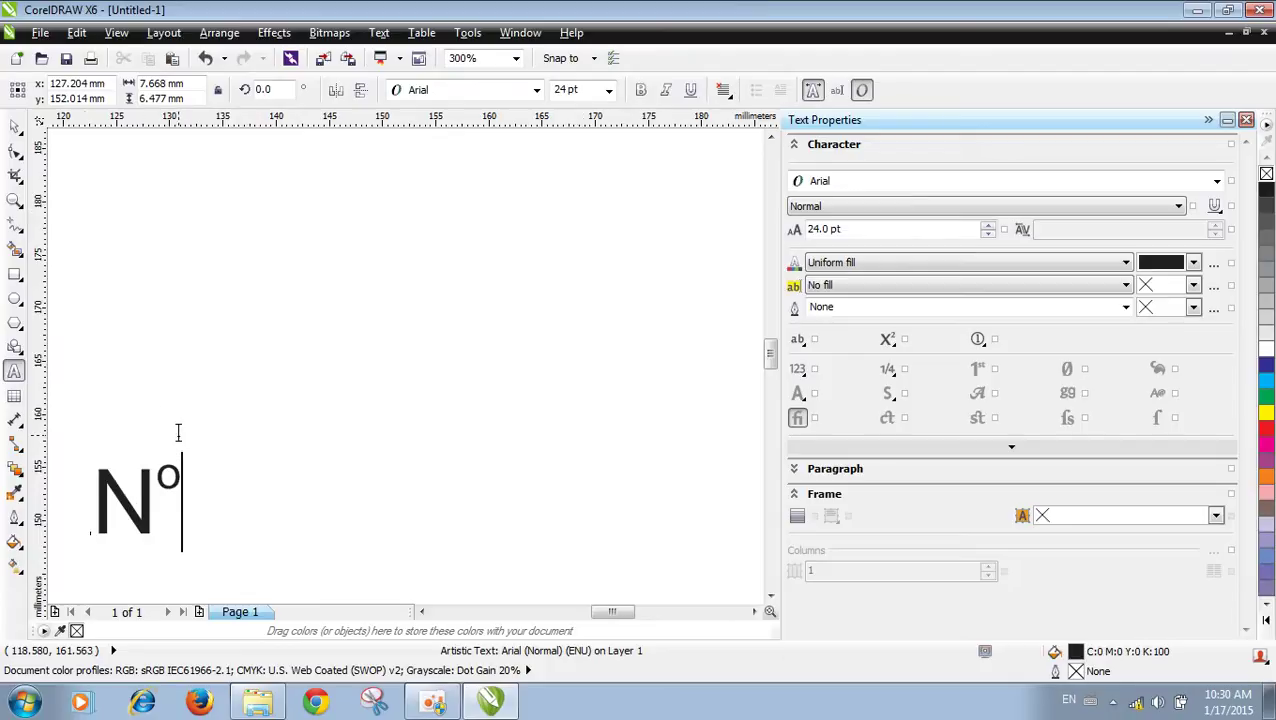
{"action": "key", "text": "BackSpace"}
{"action": "type", "text": "d"}
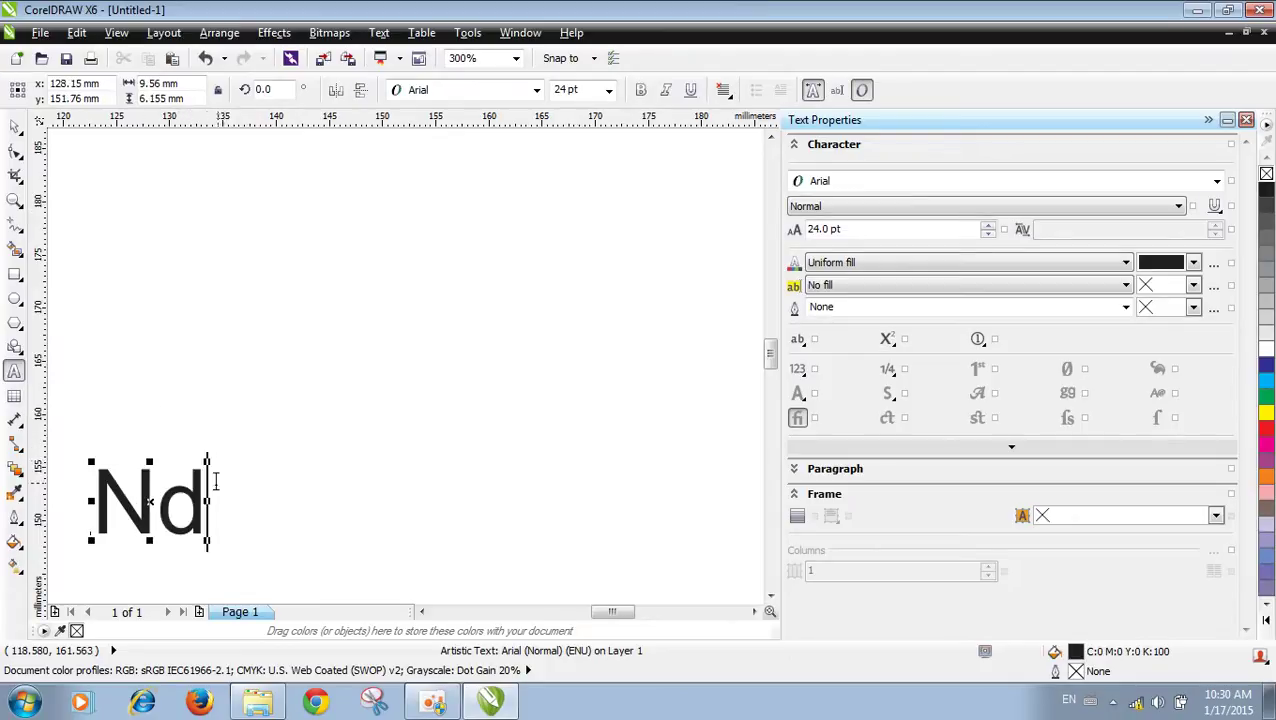
{"action": "key", "text": "BackSpace"}
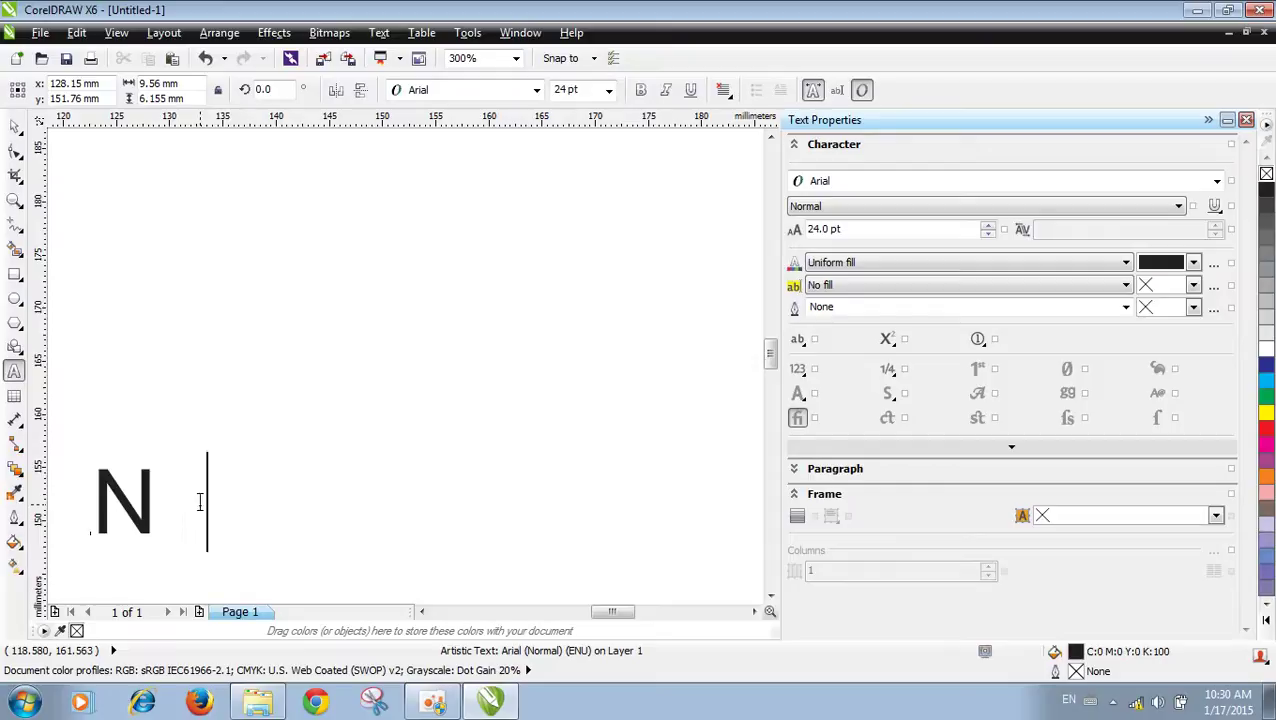
Step: Add "H2o" after the "N" in the same text line, separated by a gap
{"action": "type", "text": "H"}
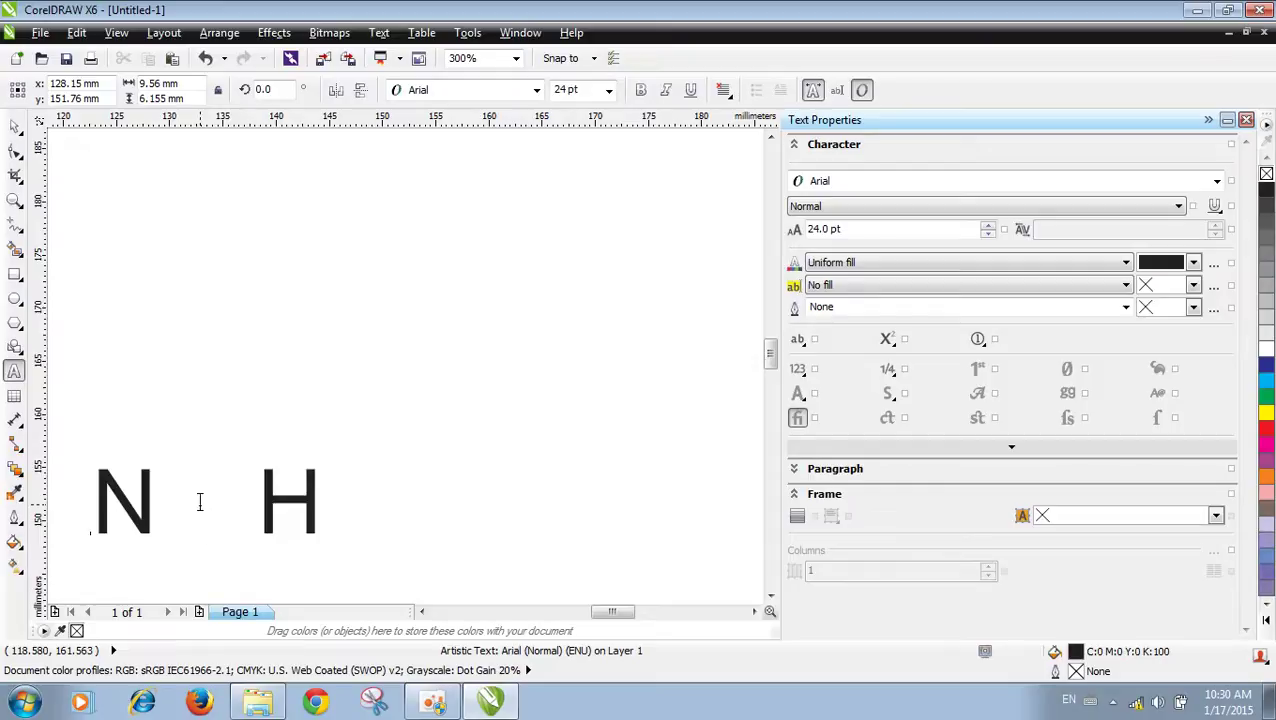
{"action": "type", "text": "o"}
{"action": "key", "text": "BackSpace"}
{"action": "type", "text": "2o"}
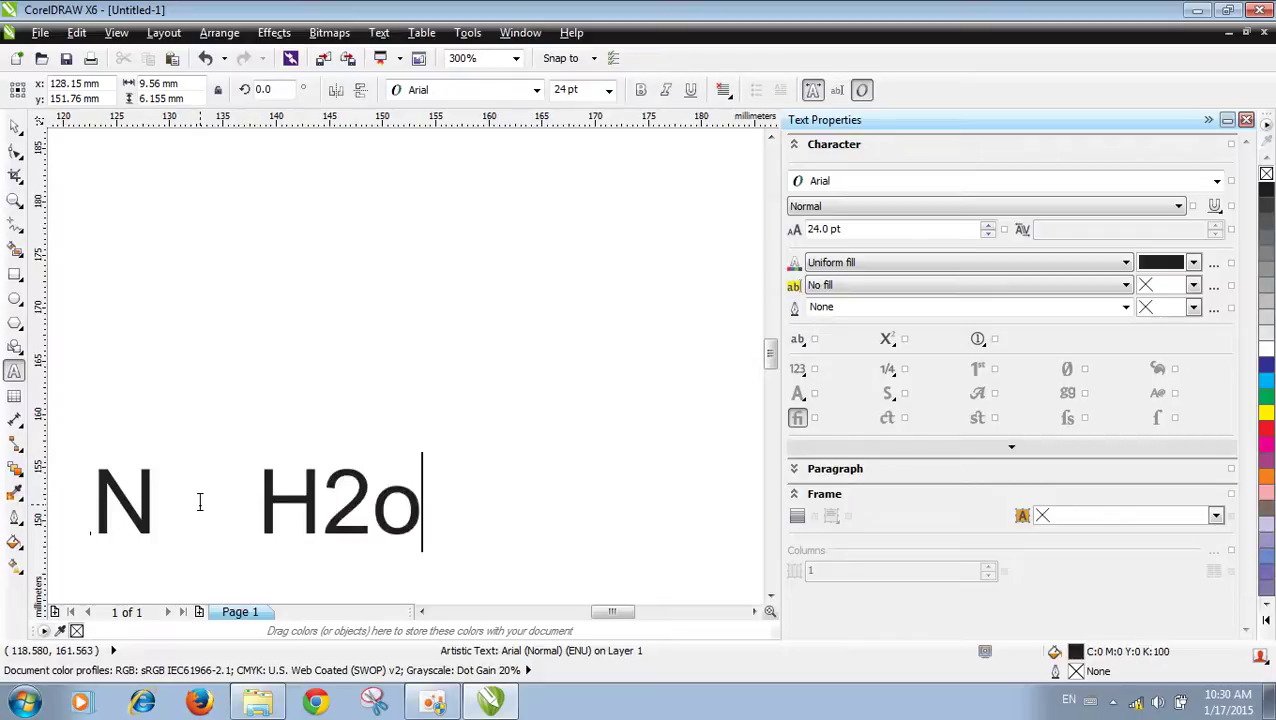
Step: Replace the final lowercase "o" with a capital "O" so the formula reads "H2O"
{"action": "key", "text": "BackSpace"}
{"action": "type", "text": "O"}
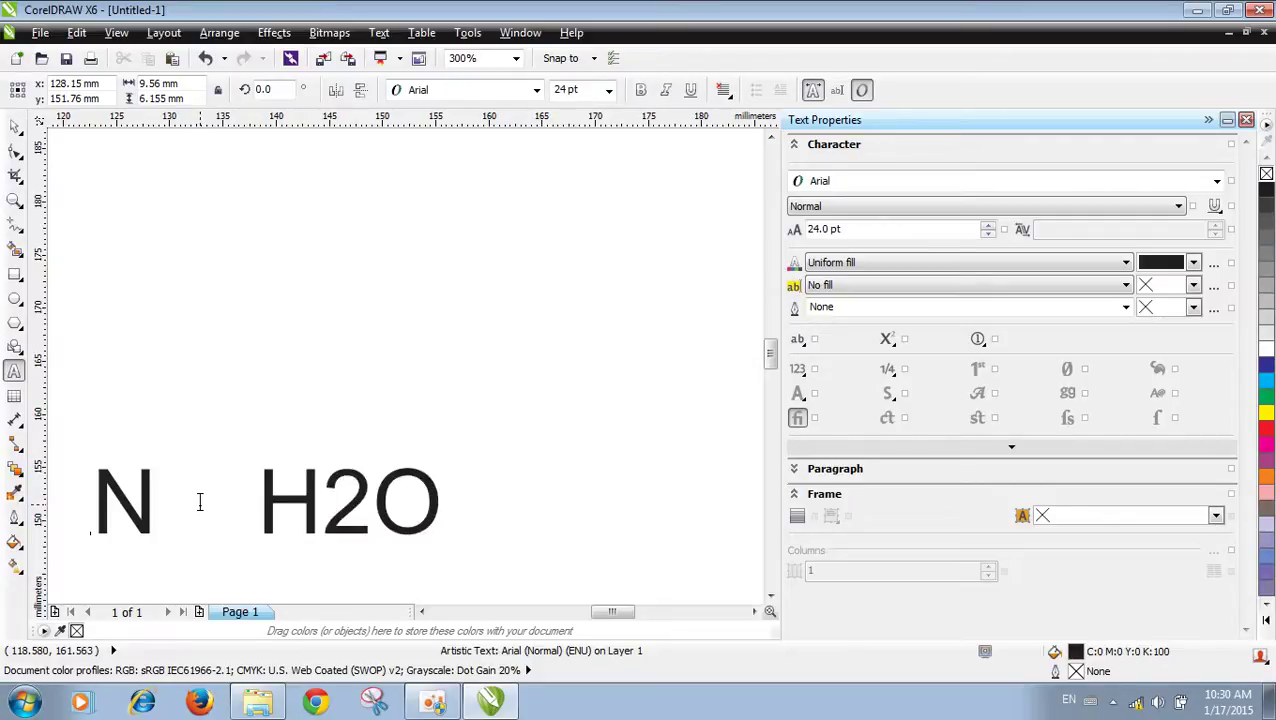
Step: Try superscript and subscript alternately on only the "2" in "H2O" using the Shape tool, leaving neither applied
{"action": "key", "text": "Left"}
{"action": "key", "text": "shift+Left"}
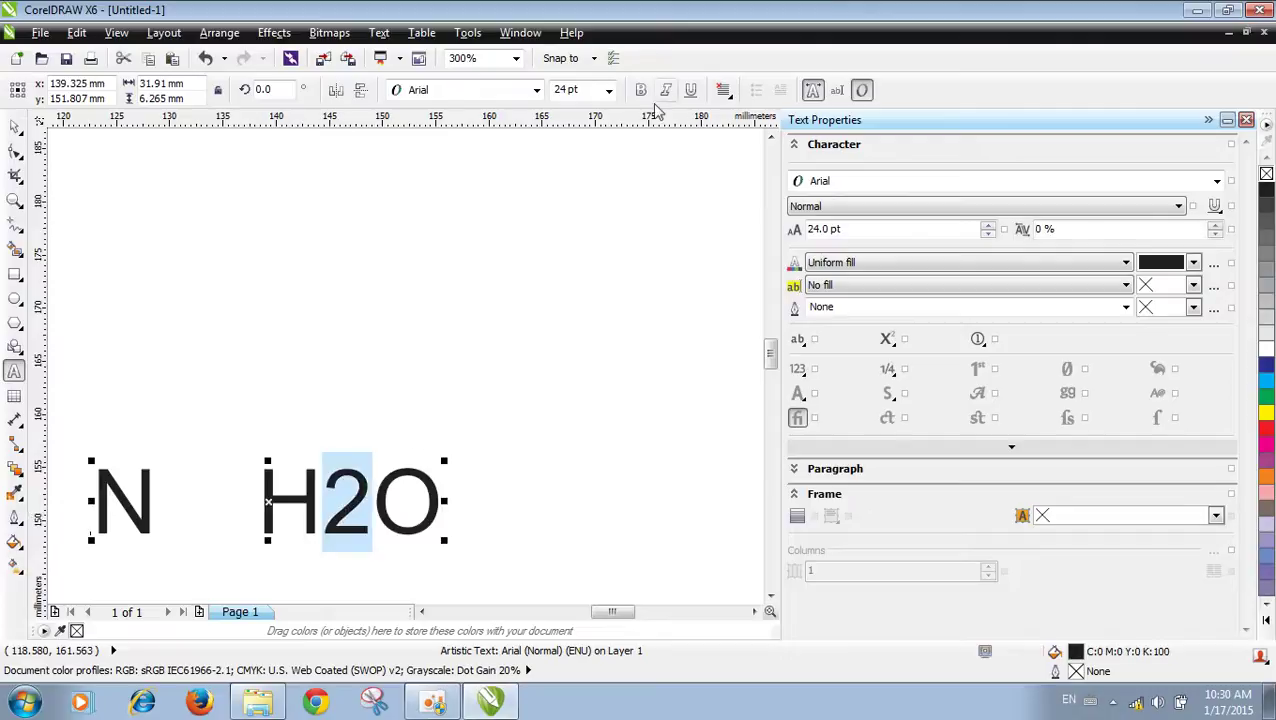
{"action": "left_click", "coordinate": [14, 150]}
{"action": "left_click", "coordinate": [320, 533]}
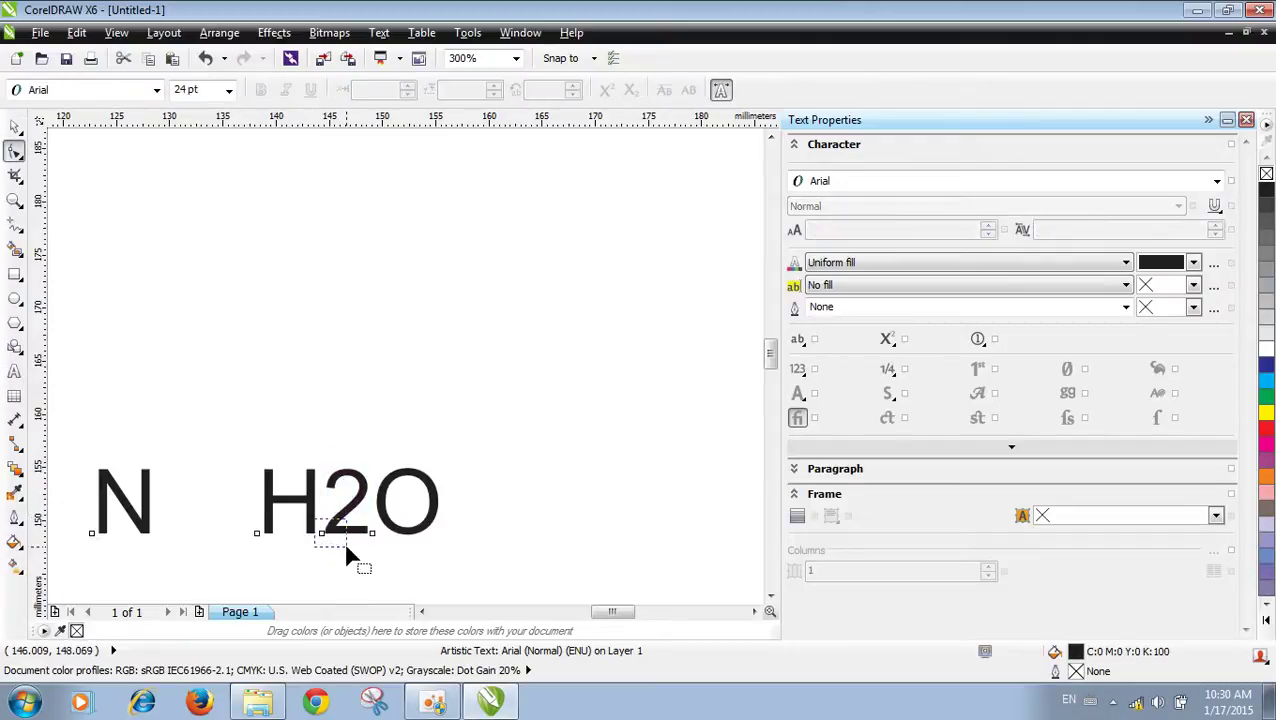
{"action": "left_click", "coordinate": [606, 91]}
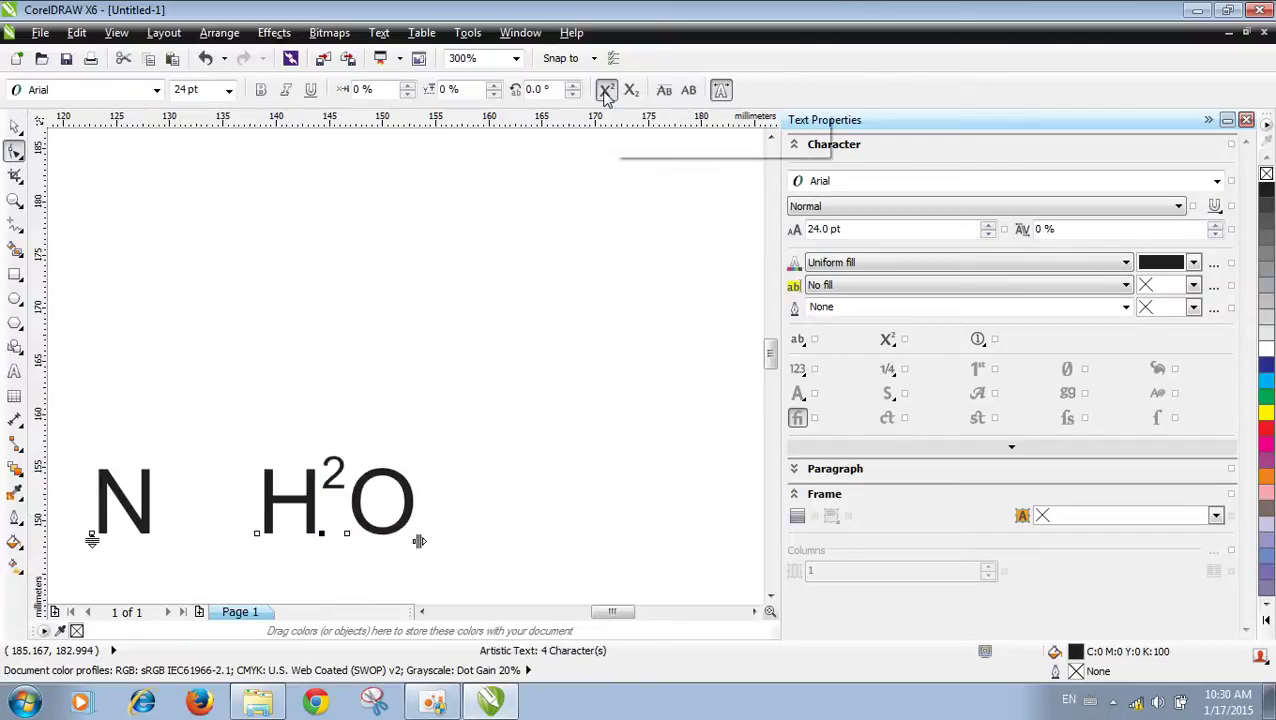
{"action": "left_click", "coordinate": [606, 91]}
{"action": "left_click", "coordinate": [631, 91]}
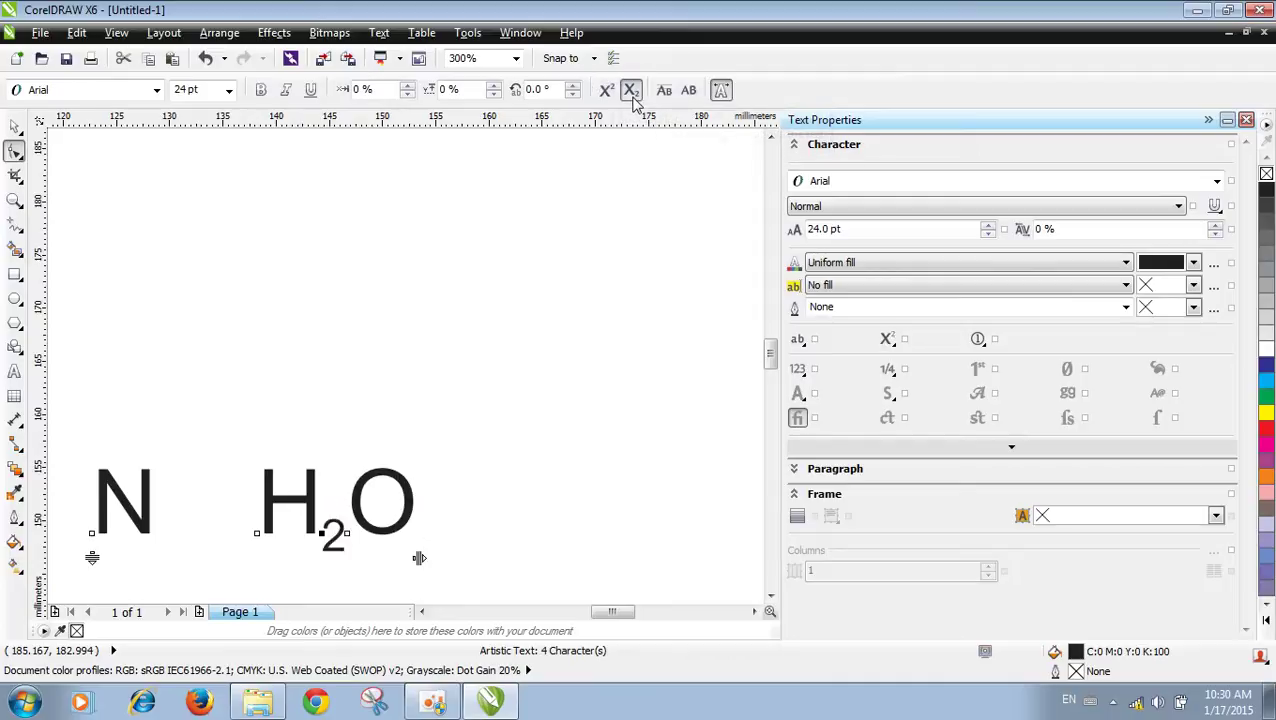
{"action": "left_click", "coordinate": [631, 91]}
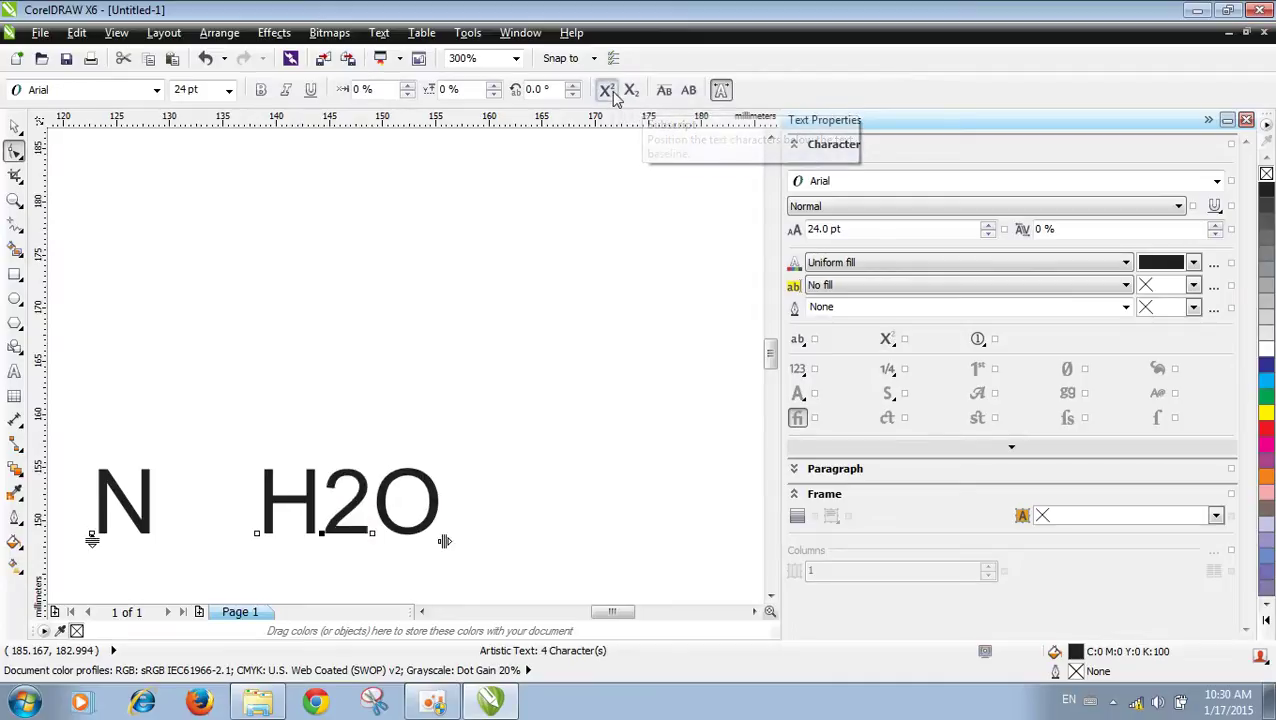
{"action": "left_click", "coordinate": [606, 91]}
{"action": "left_click", "coordinate": [631, 91]}
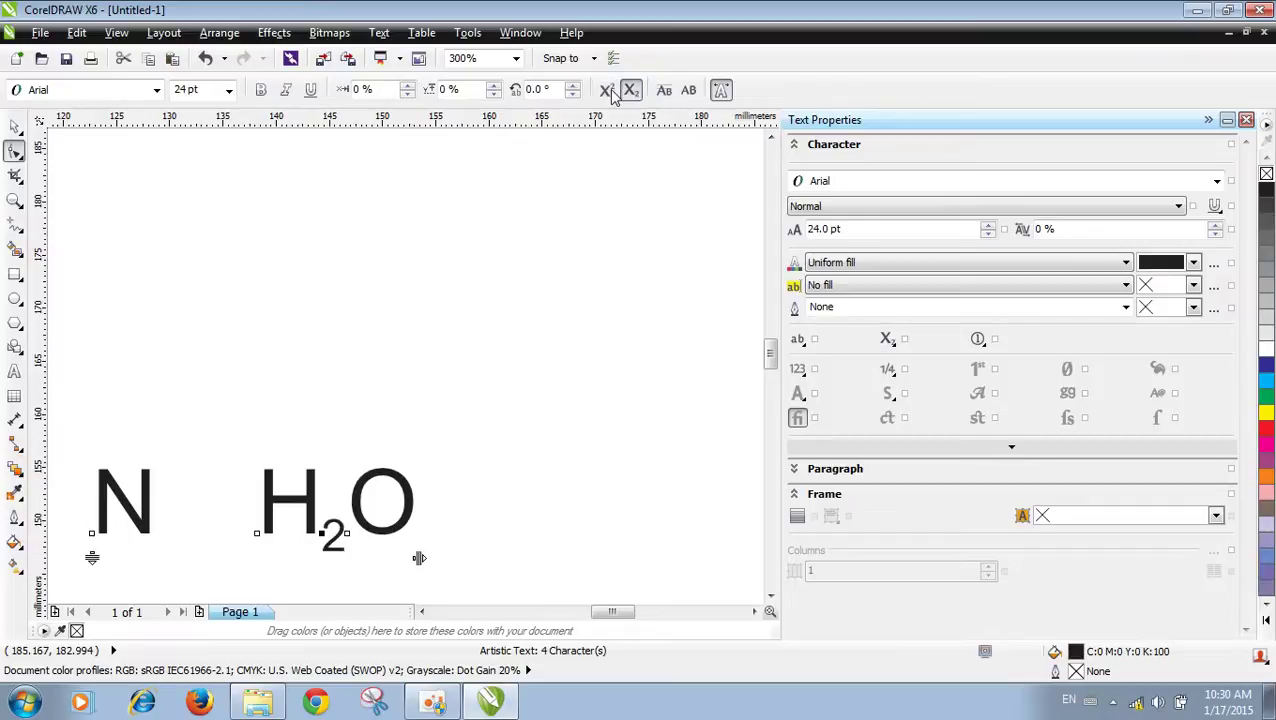
{"action": "left_click", "coordinate": [606, 91]}
{"action": "left_click", "coordinate": [606, 91]}
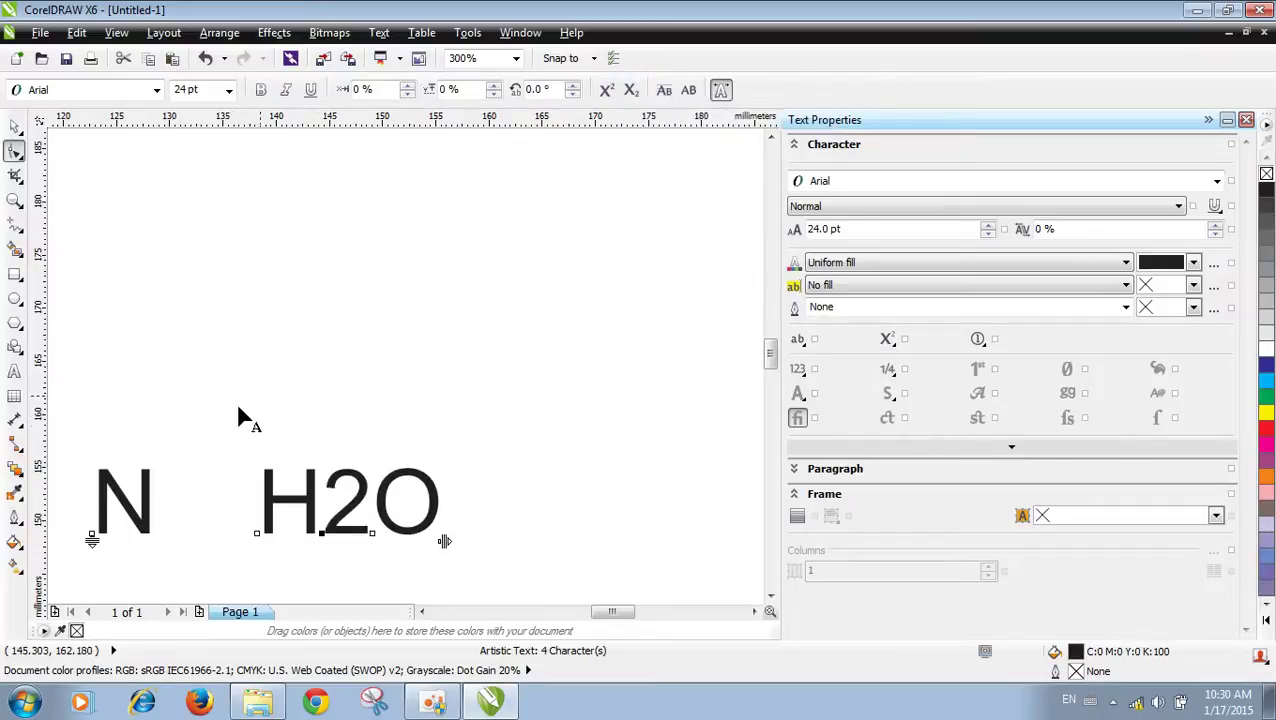
Step: Insert a lowercase "o" directly after the "N" in the text line with the Text tool
{"action": "left_click", "coordinate": [15, 298]}
{"action": "left_click", "coordinate": [162, 505]}
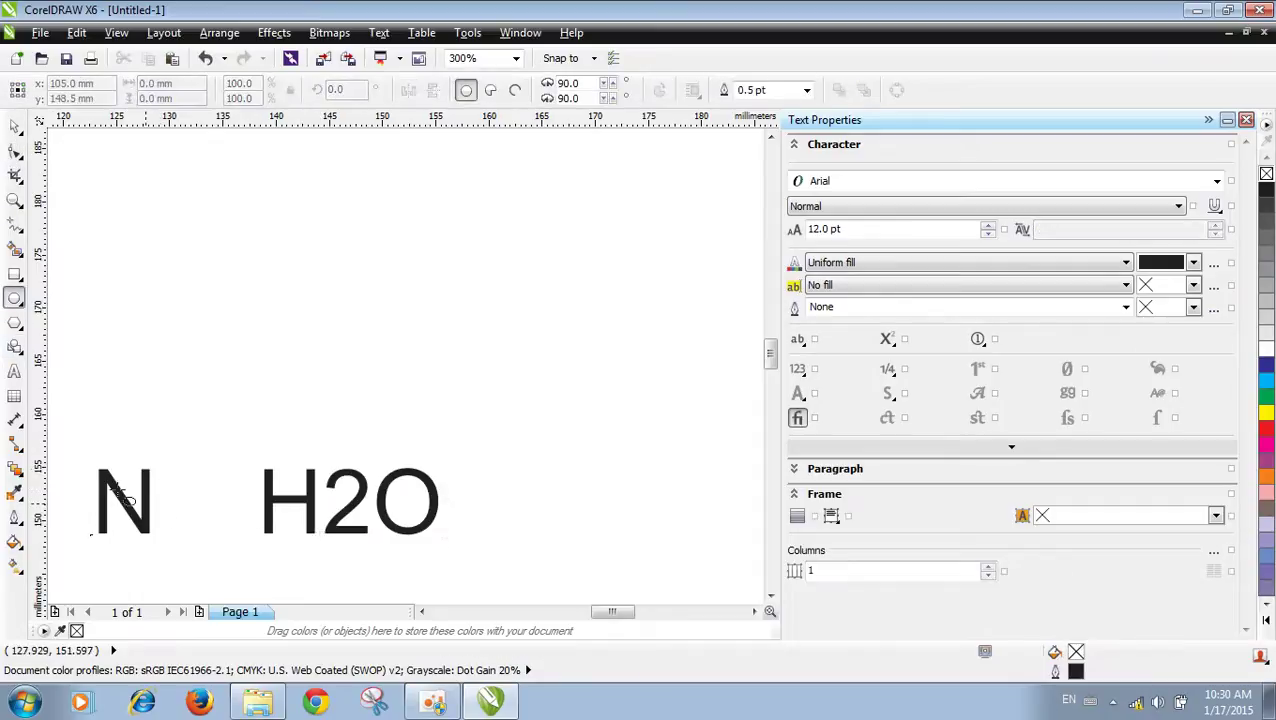
{"action": "left_click", "coordinate": [14, 372]}
{"action": "left_click", "coordinate": [150, 497]}
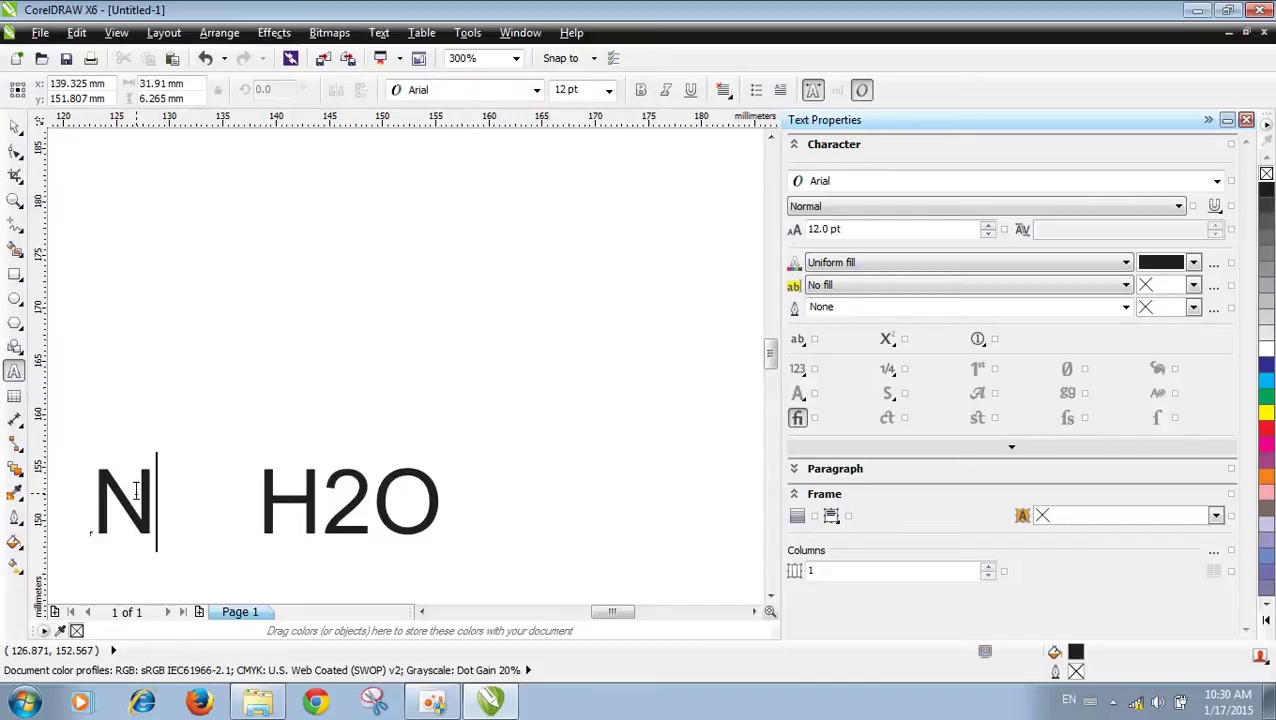
{"action": "type", "text": "o"}
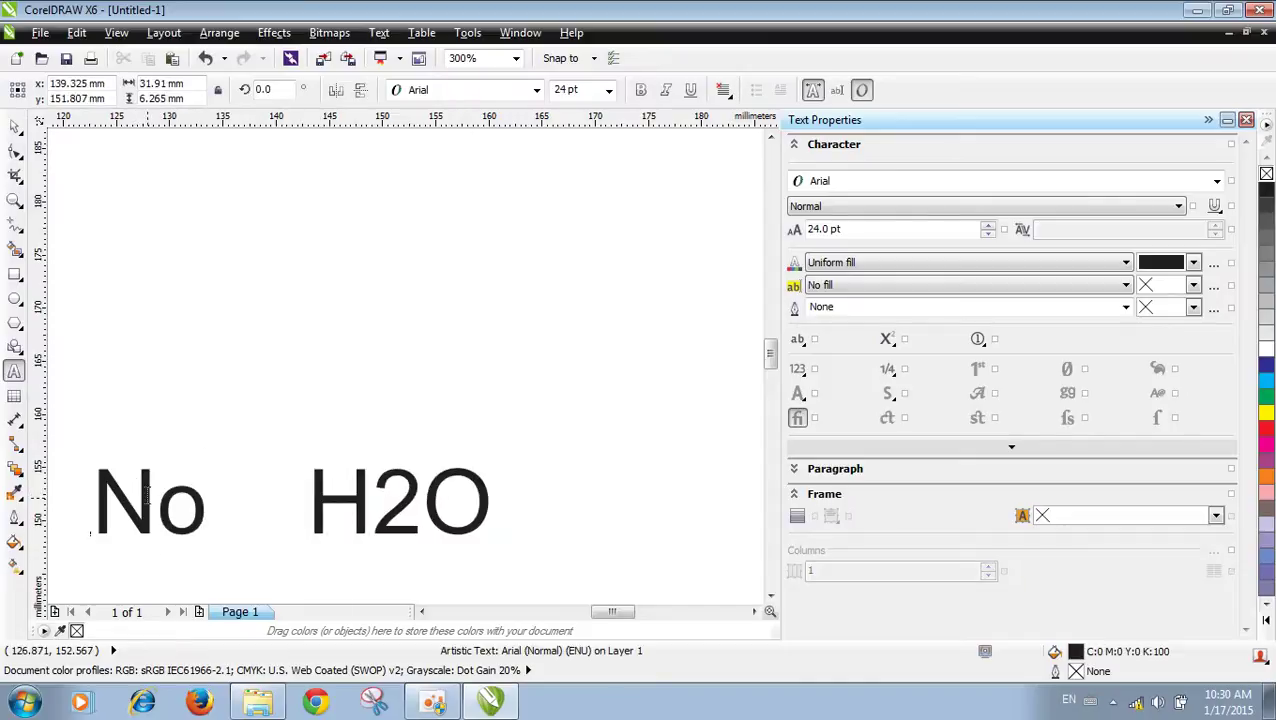
Step: Set the font size of only the "o" after the "N" to 18 pt
{"action": "key", "text": "shift+Left"}
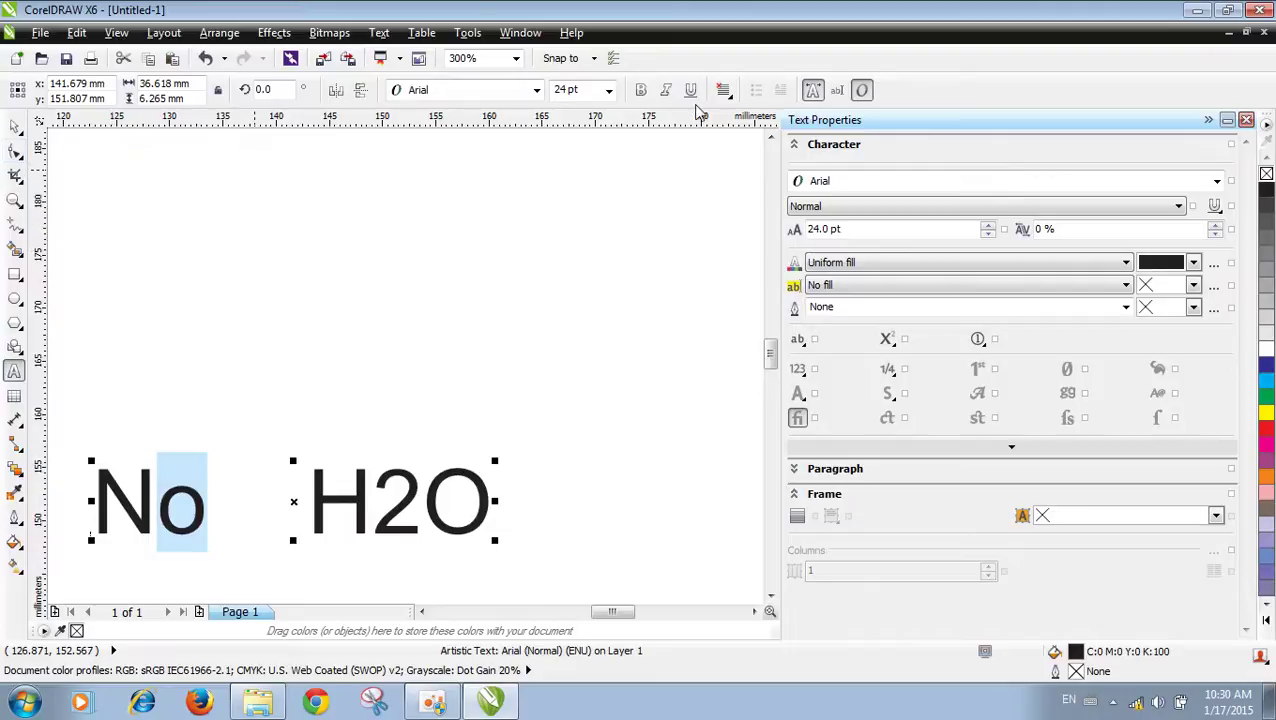
{"action": "left_click", "coordinate": [594, 93]}
{"action": "type", "text": "18"}
{"action": "key", "text": "Return"}
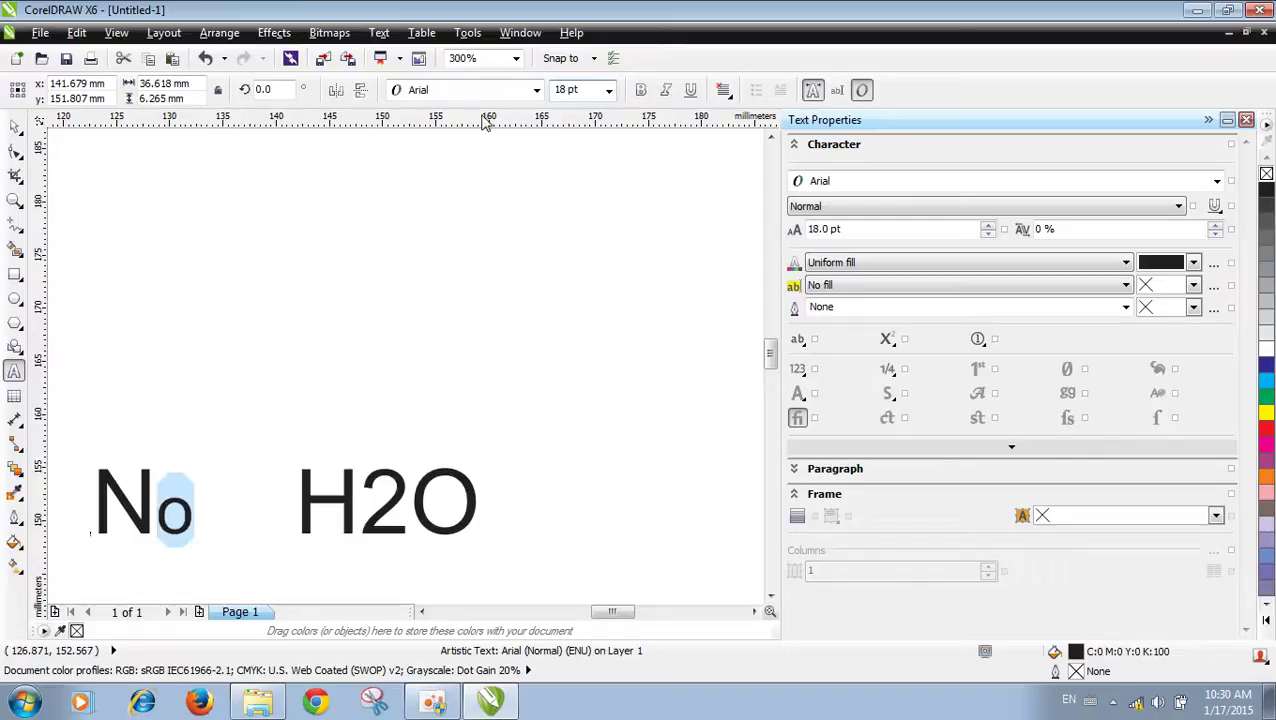
Step: Select the "o" after the "N" with the Shape tool and raise it to a 30% vertical character shift
{"action": "left_click", "coordinate": [15, 150]}
{"action": "left_click_drag", "start_coordinate": [150, 527], "coordinate": [176, 545]}
{"action": "key", "text": "Up"}
{"action": "key", "text": "Up"}
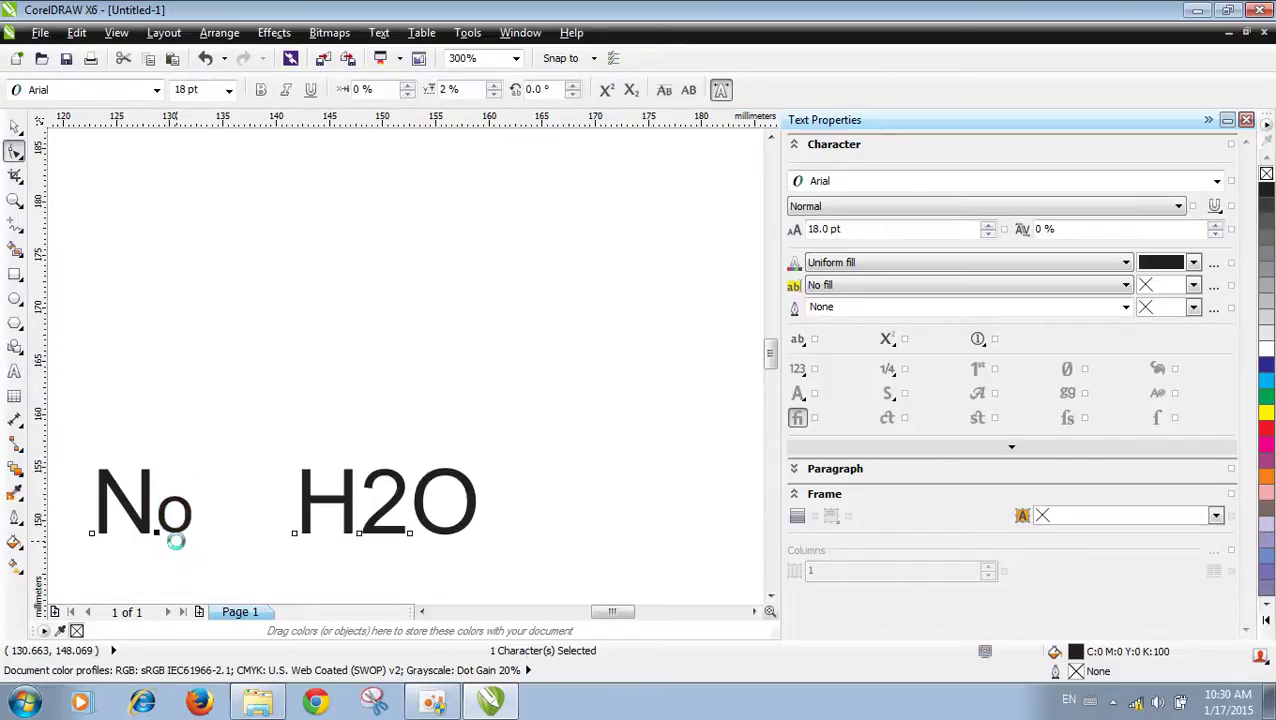
{"action": "key", "text": "Up"}
{"action": "key", "text": "Up"}
{"action": "key", "text": "Up"}
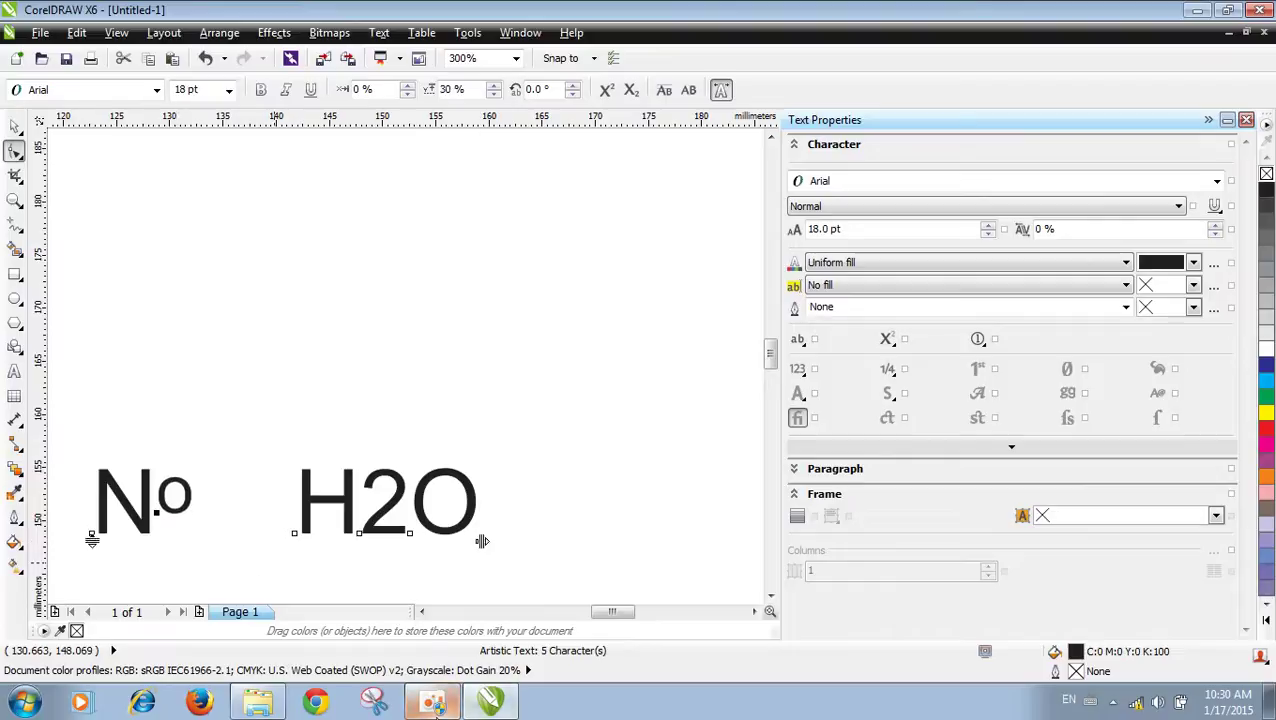
{"action": "left_click", "coordinate": [433, 702]}
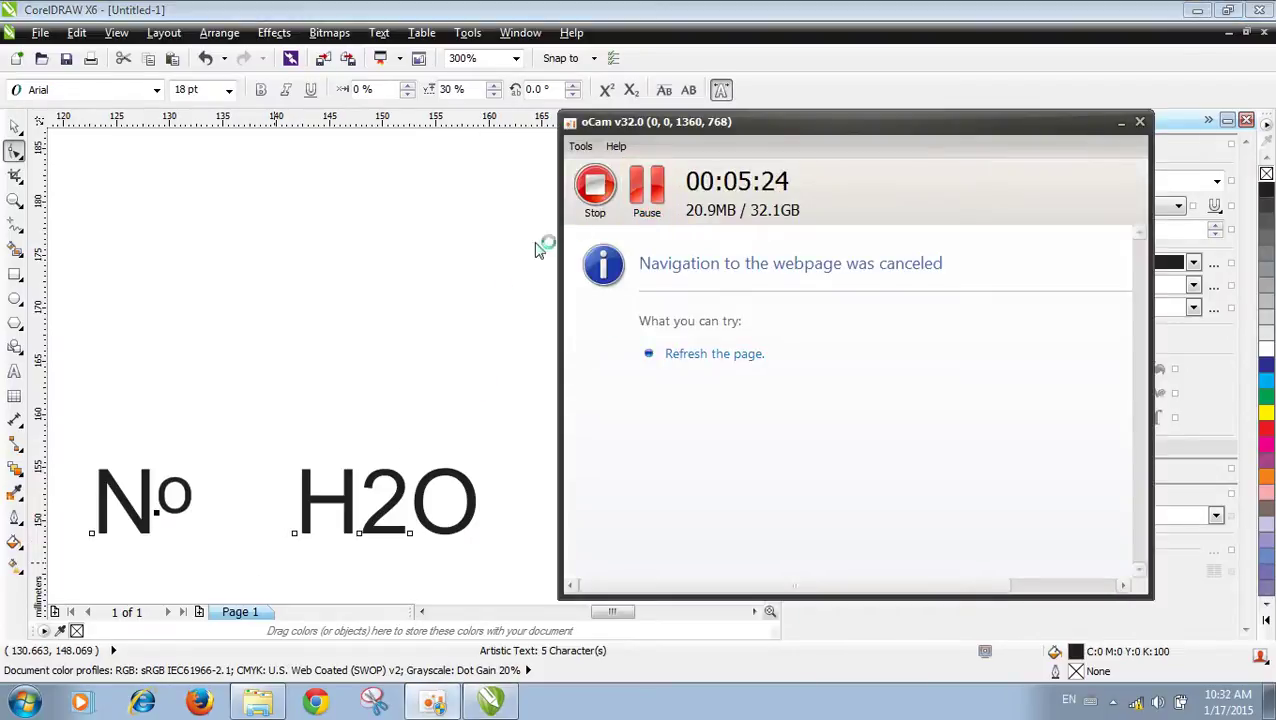
{"action": "left_click", "coordinate": [433, 345]}
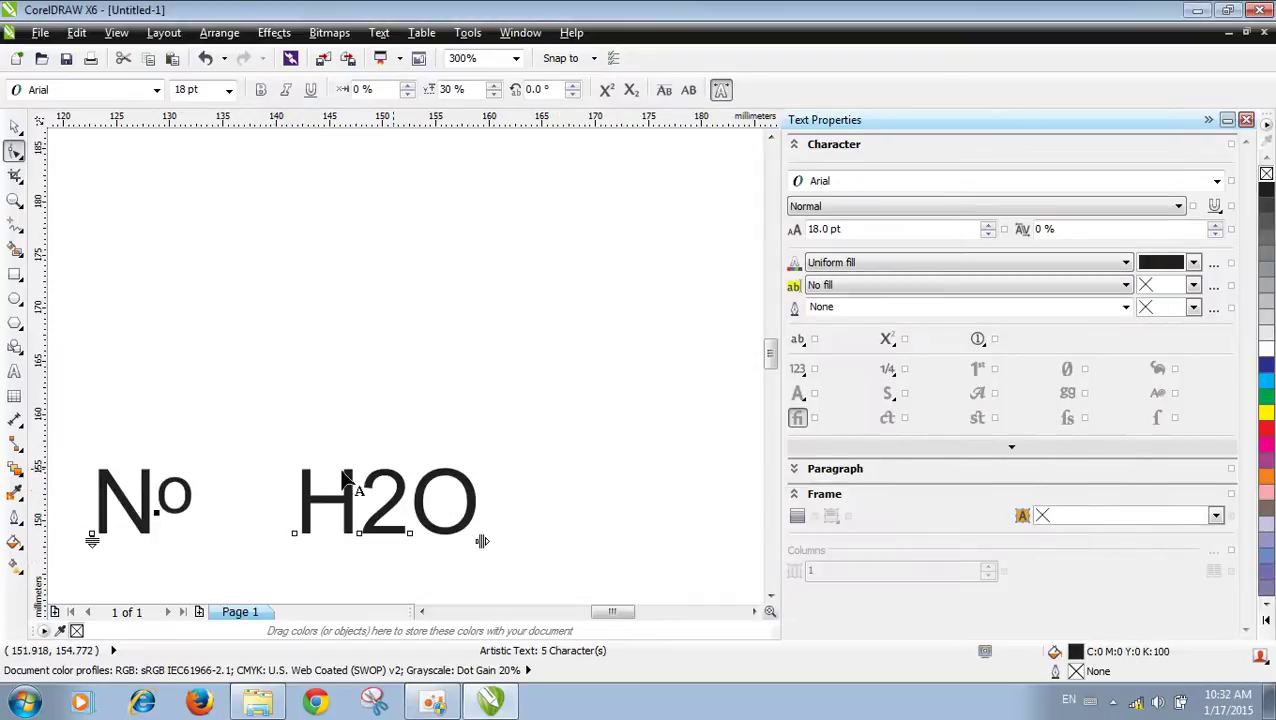
Step: Raise the "o" after the "N" to a 56% vertical character shift with the Shape tool and deselect the text
{"action": "left_click", "coordinate": [171, 500]}
{"action": "left_click_drag", "start_coordinate": [183, 532], "coordinate": [185, 533]}
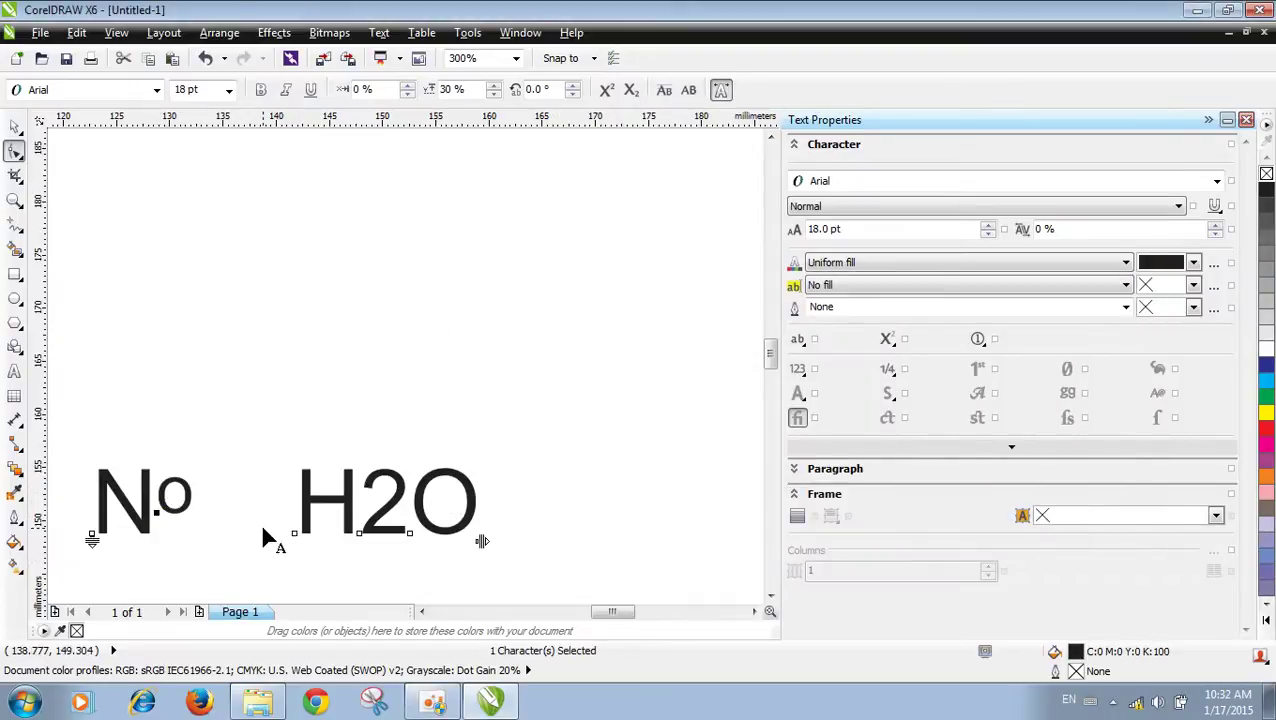
{"action": "key", "text": "Up"}
{"action": "key", "text": "Up"}
{"action": "key", "text": "Up"}
{"action": "key", "text": "Up"}
{"action": "key", "text": "Up"}
{"action": "key", "text": "Up"}
{"action": "key", "text": "Up"}
{"action": "key", "text": "Up"}
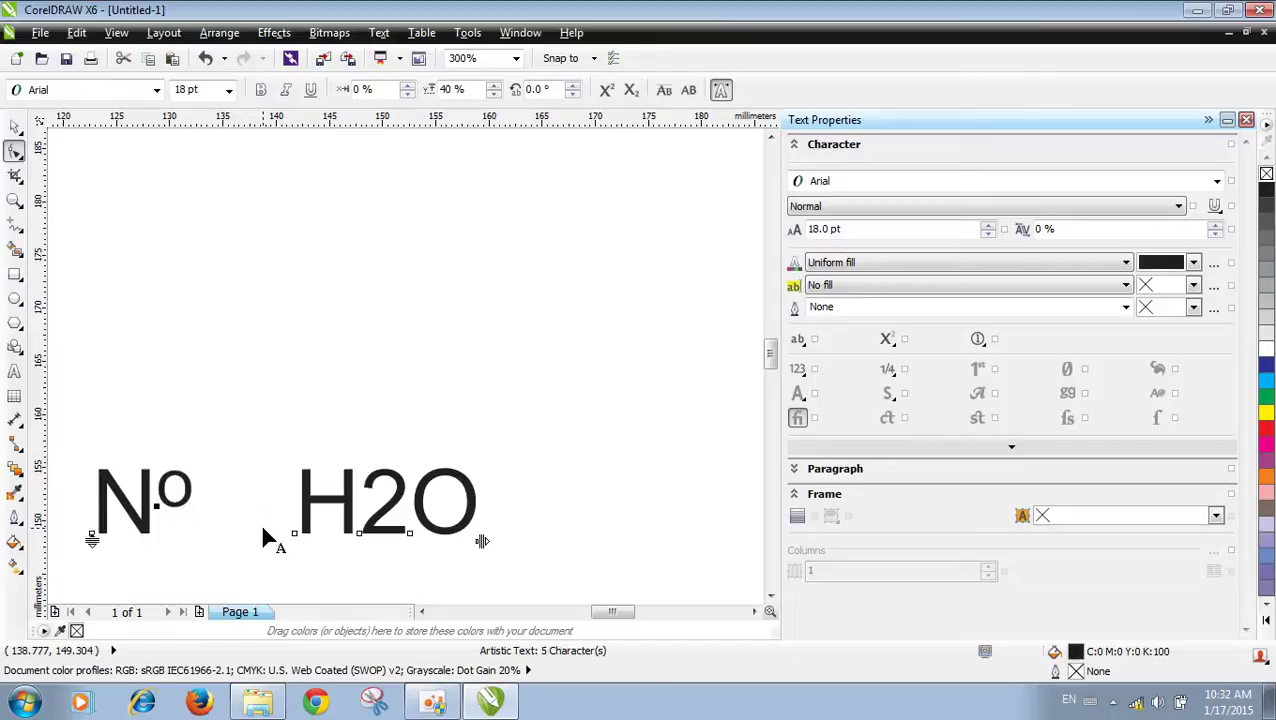
{"action": "key", "text": "Up"}
{"action": "key", "text": "Up"}
{"action": "key", "text": "Up"}
{"action": "key", "text": "Up"}
{"action": "key", "text": "Up"}
{"action": "key", "text": "Up"}
{"action": "key", "text": "Up"}
{"action": "key", "text": "Up"}
{"action": "key", "text": "Up"}
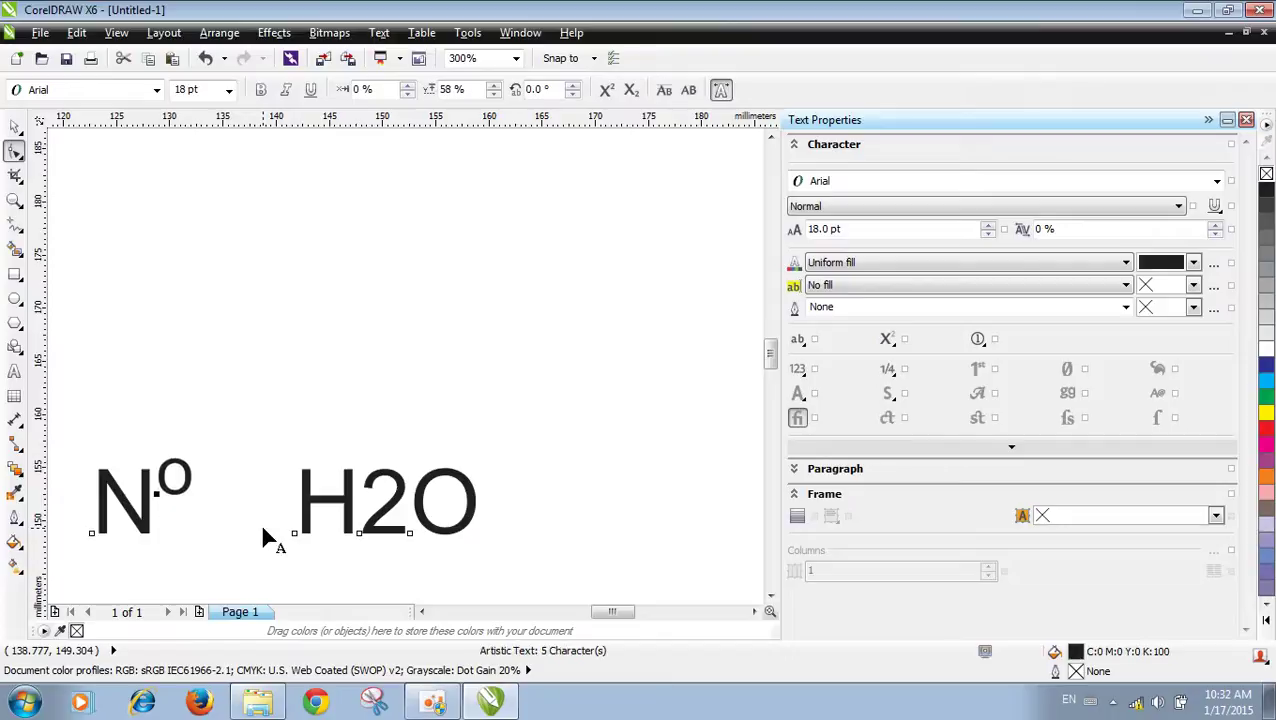
{"action": "key", "text": "Down"}
{"action": "key", "text": "Down"}
{"action": "key", "text": "Down"}
{"action": "key", "text": "Down"}
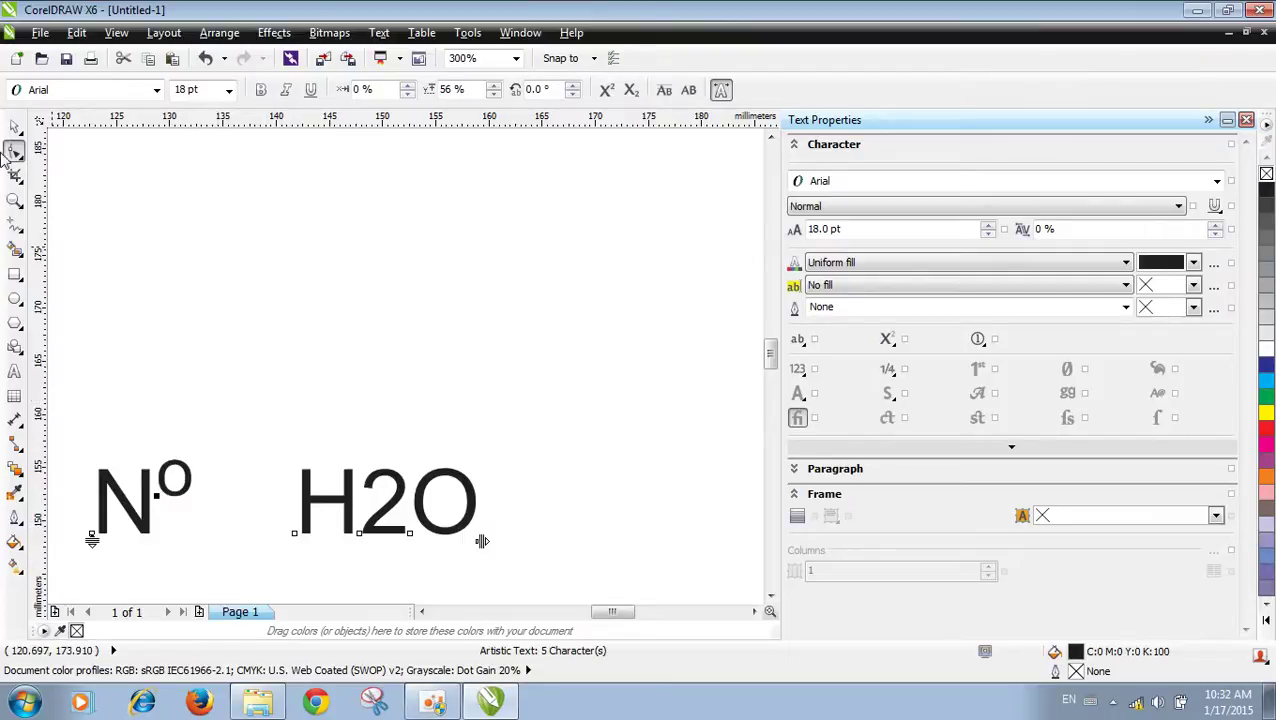
{"action": "left_click", "coordinate": [14, 126]}
{"action": "left_click", "coordinate": [258, 306]}
Step: Add the artistic text "18th January 2015" in 24 pt Arial below the "No H2O" line
{"action": "scroll", "coordinate": [270, 330], "scroll_direction": "down", "scroll_amount": 5}
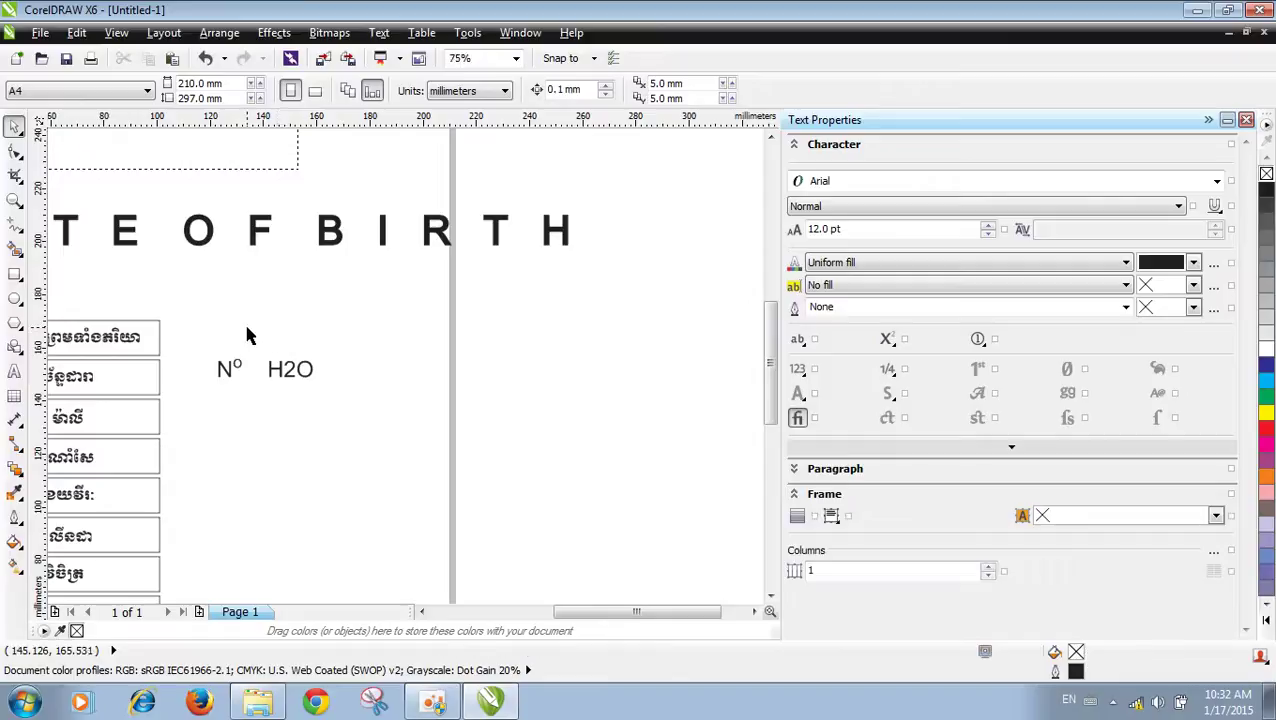
{"action": "scroll", "coordinate": [200, 315], "scroll_direction": "up", "scroll_amount": 1}
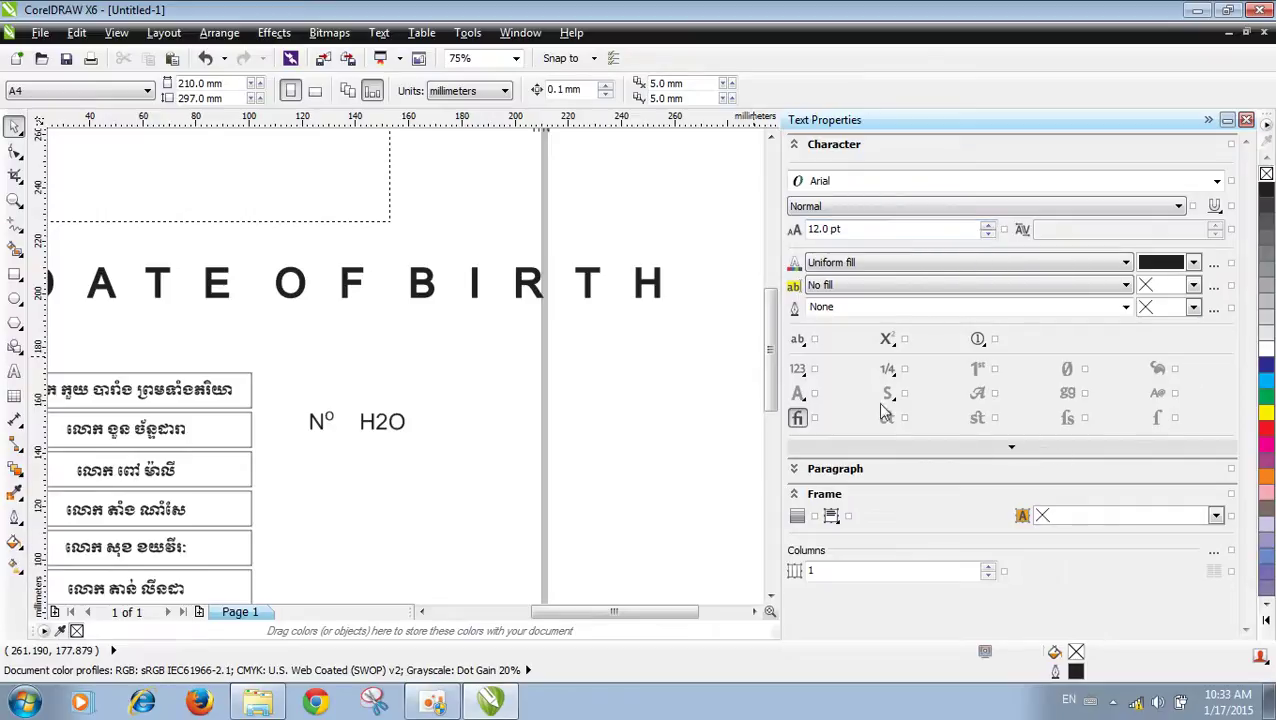
{"action": "left_click", "coordinate": [14, 371]}
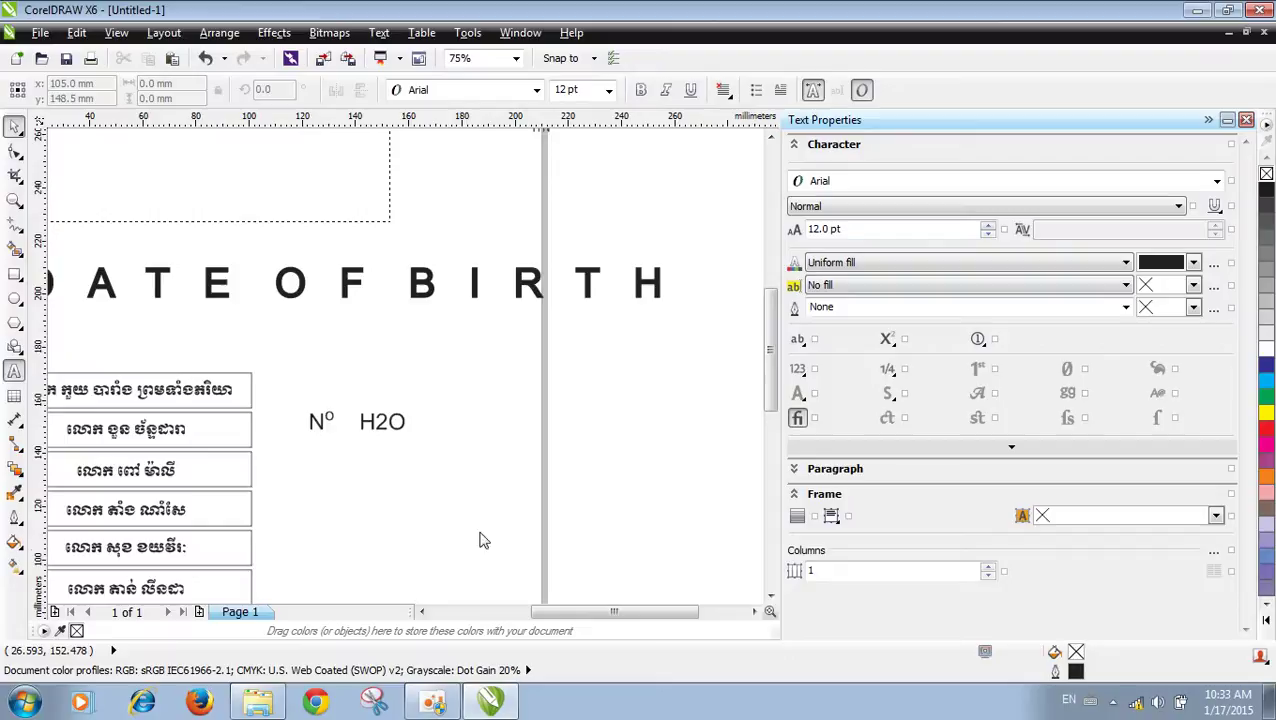
{"action": "left_click", "coordinate": [390, 549]}
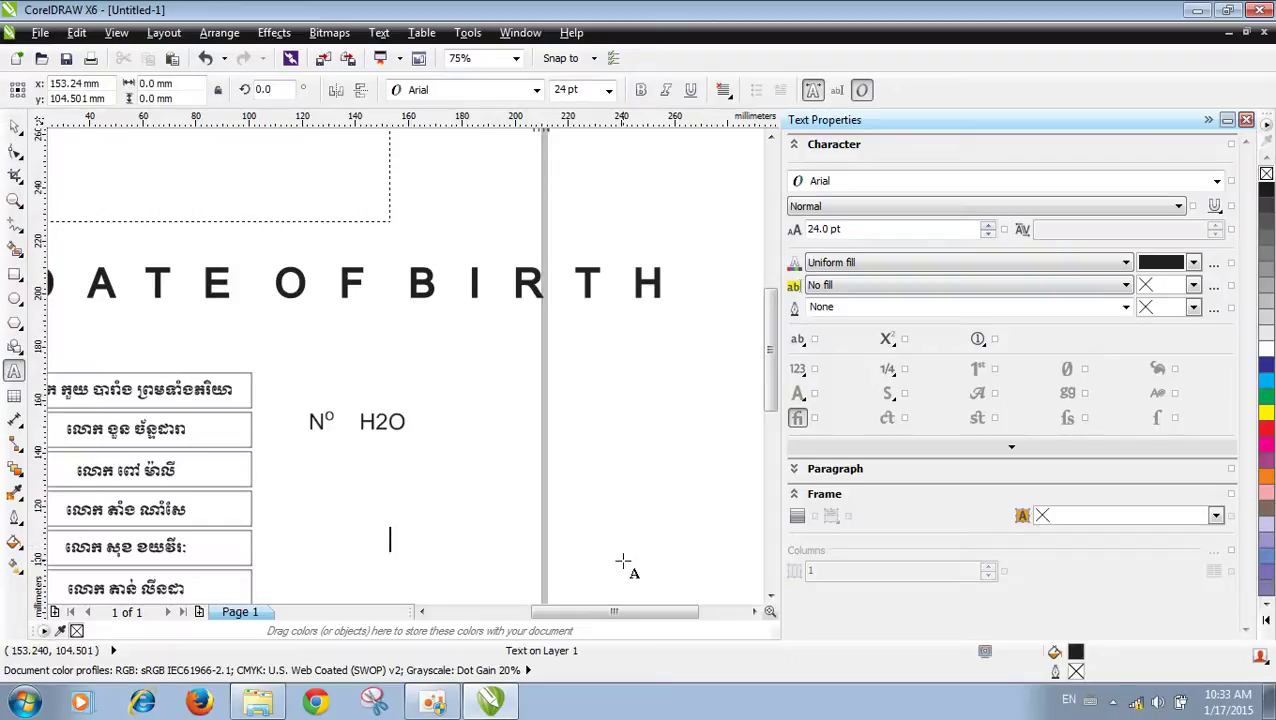
{"action": "type", "text": "10th "}
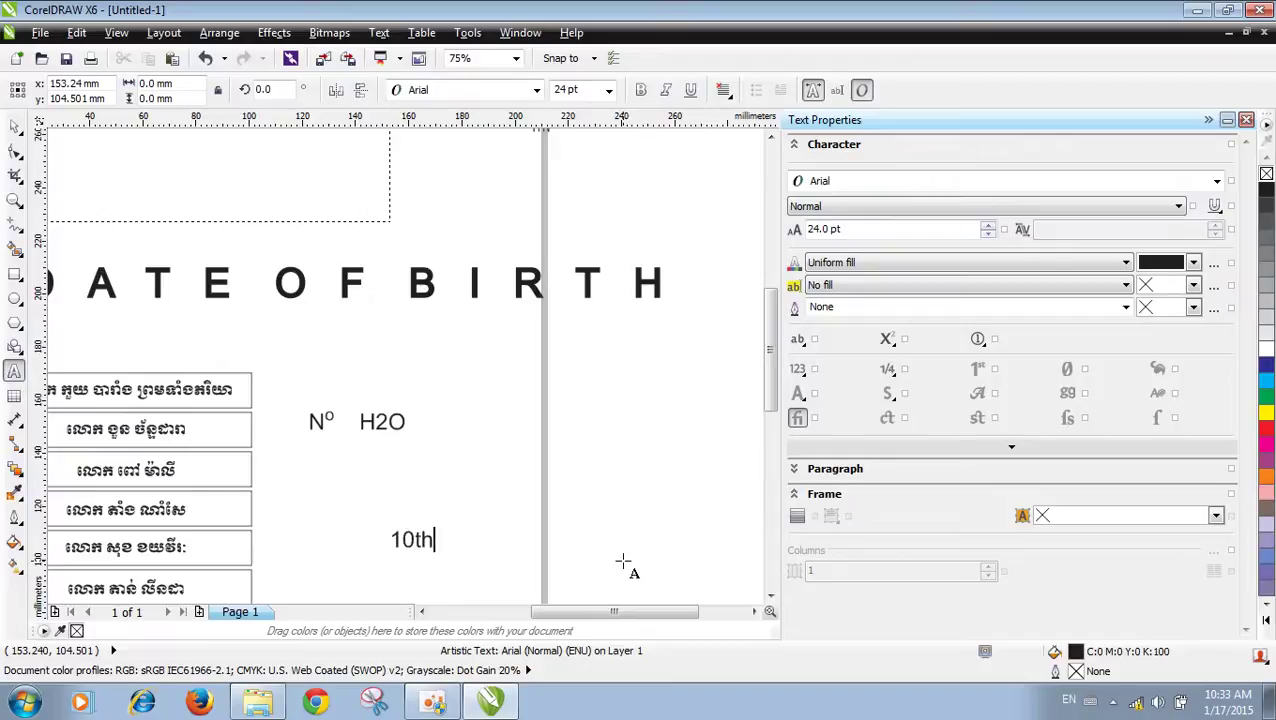
{"action": "type", "text": "8th January 2015"}
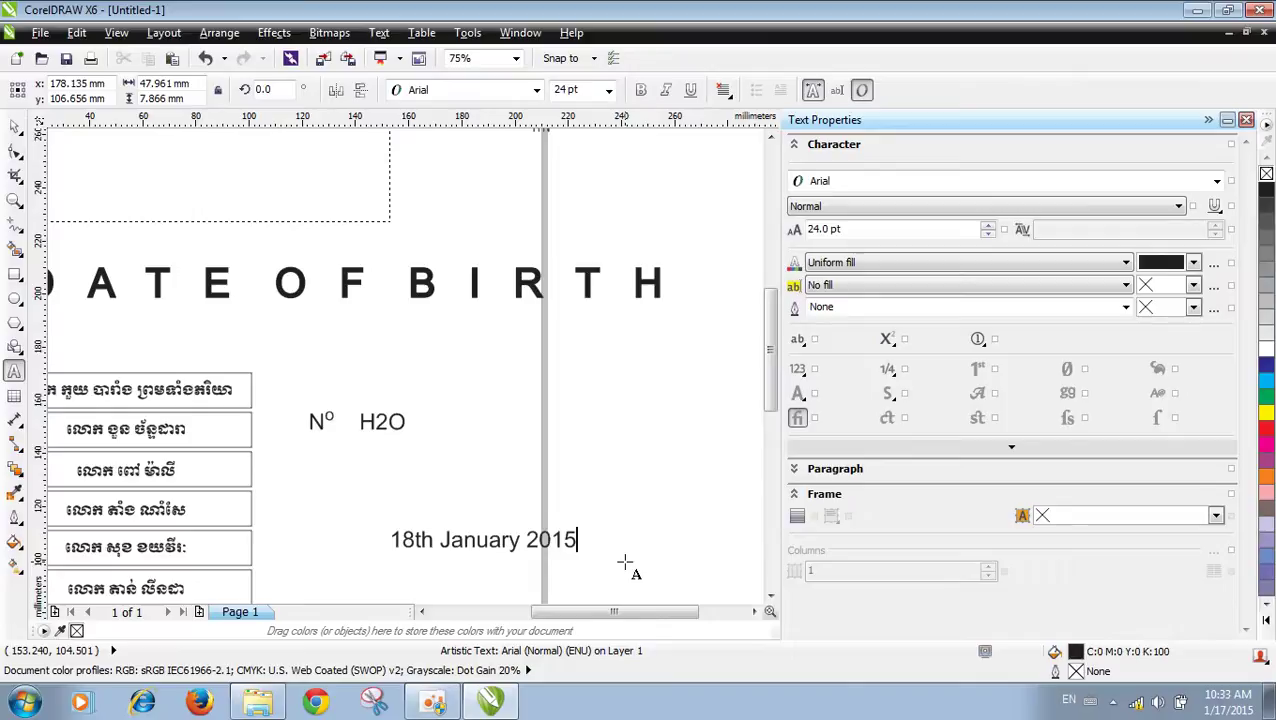
Step: Make only the "th" in "18th January 2015" superscript and move it slightly away from the "18" with the Shape tool
{"action": "scroll", "coordinate": [394, 534], "scroll_direction": "up", "scroll_amount": 2}
{"action": "left_click_drag", "start_coordinate": [445, 530], "coordinate": [480, 524]}
{"action": "scroll", "coordinate": [411, 533], "scroll_direction": "up", "scroll_amount": 2}
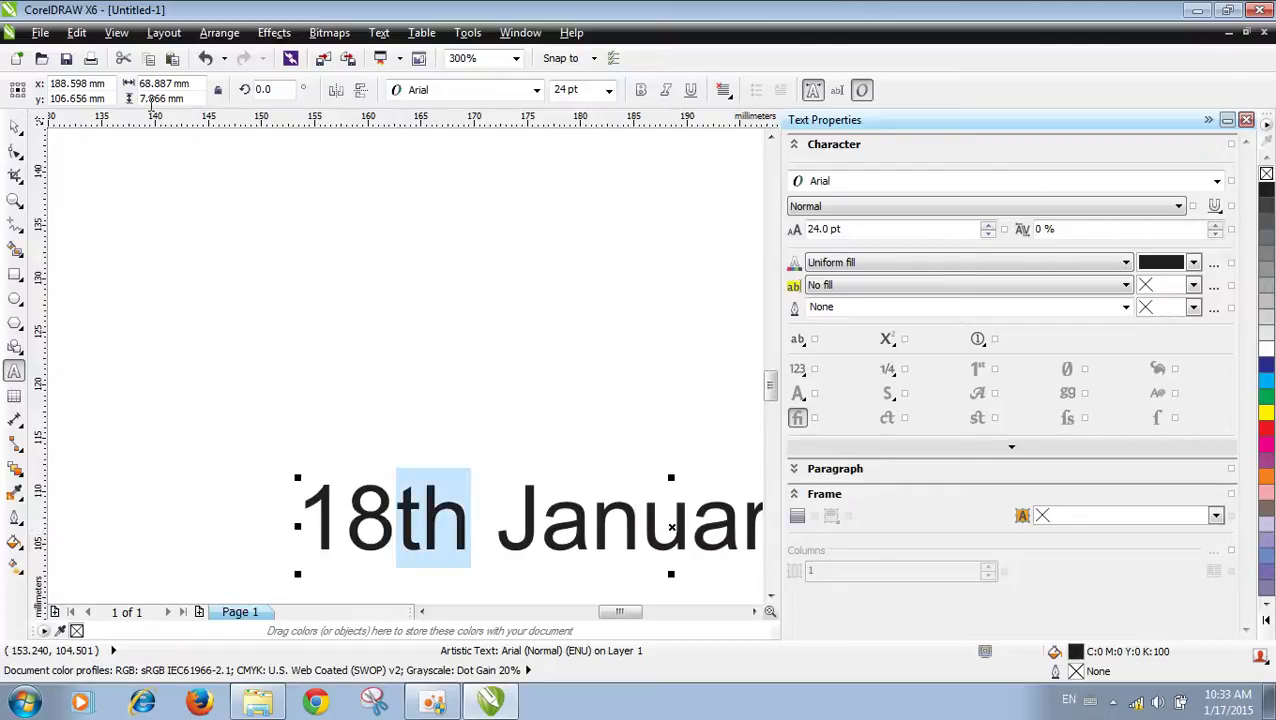
{"action": "left_click", "coordinate": [14, 150]}
{"action": "left_click_drag", "start_coordinate": [393, 548], "coordinate": [455, 566]}
{"action": "left_click", "coordinate": [606, 90]}
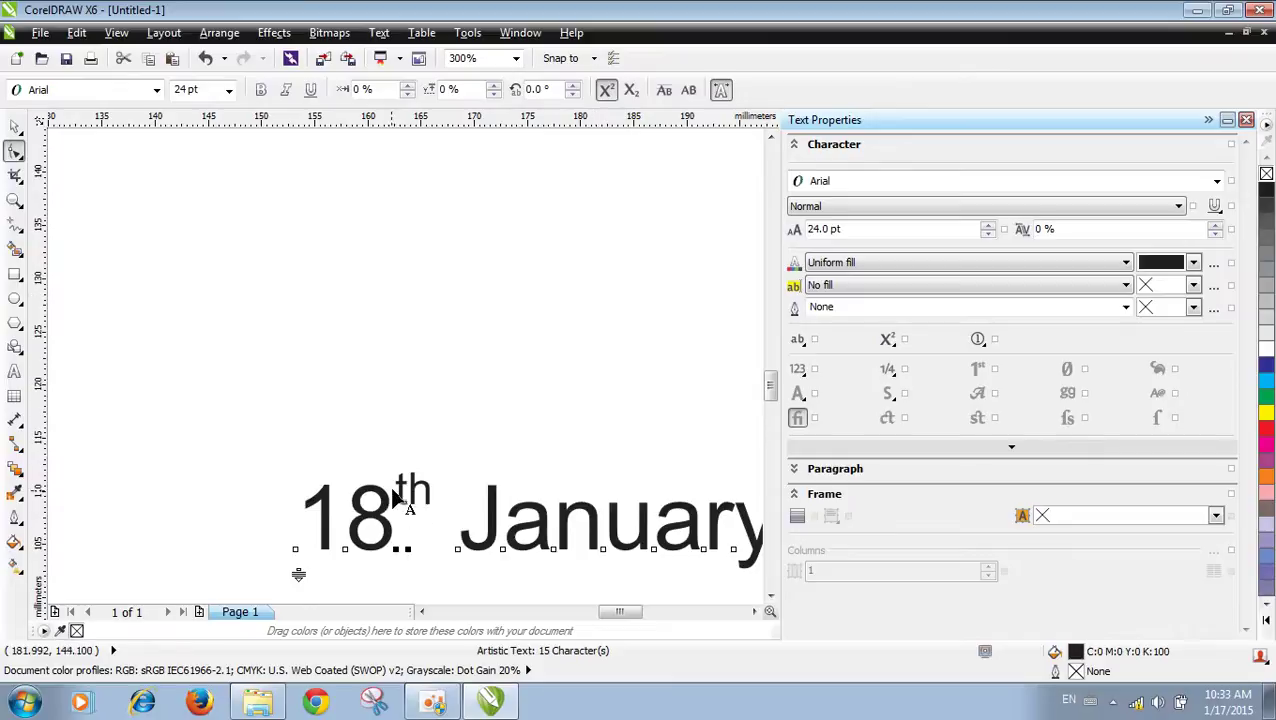
{"action": "left_click_drag", "start_coordinate": [414, 556], "coordinate": [427, 558]}
{"action": "left_click", "coordinate": [15, 128]}
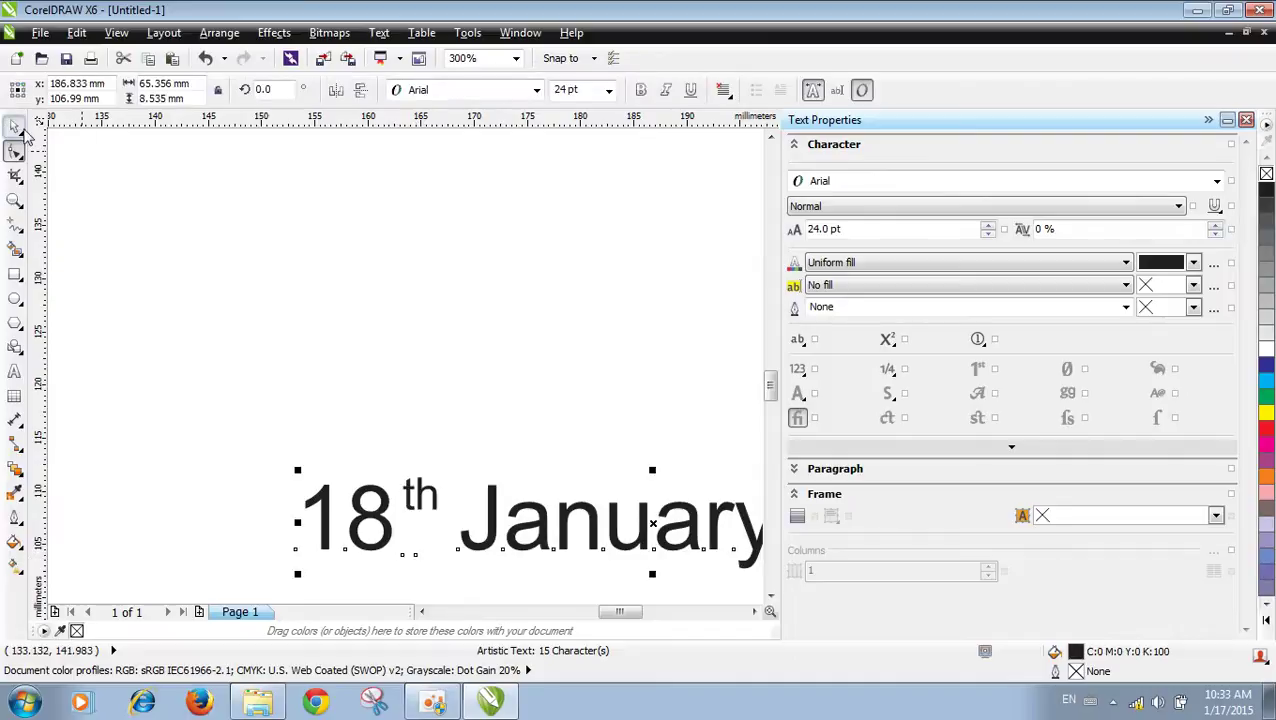
{"action": "left_click", "coordinate": [157, 222]}
{"action": "scroll", "coordinate": [298, 418], "scroll_direction": "down", "scroll_amount": 2}
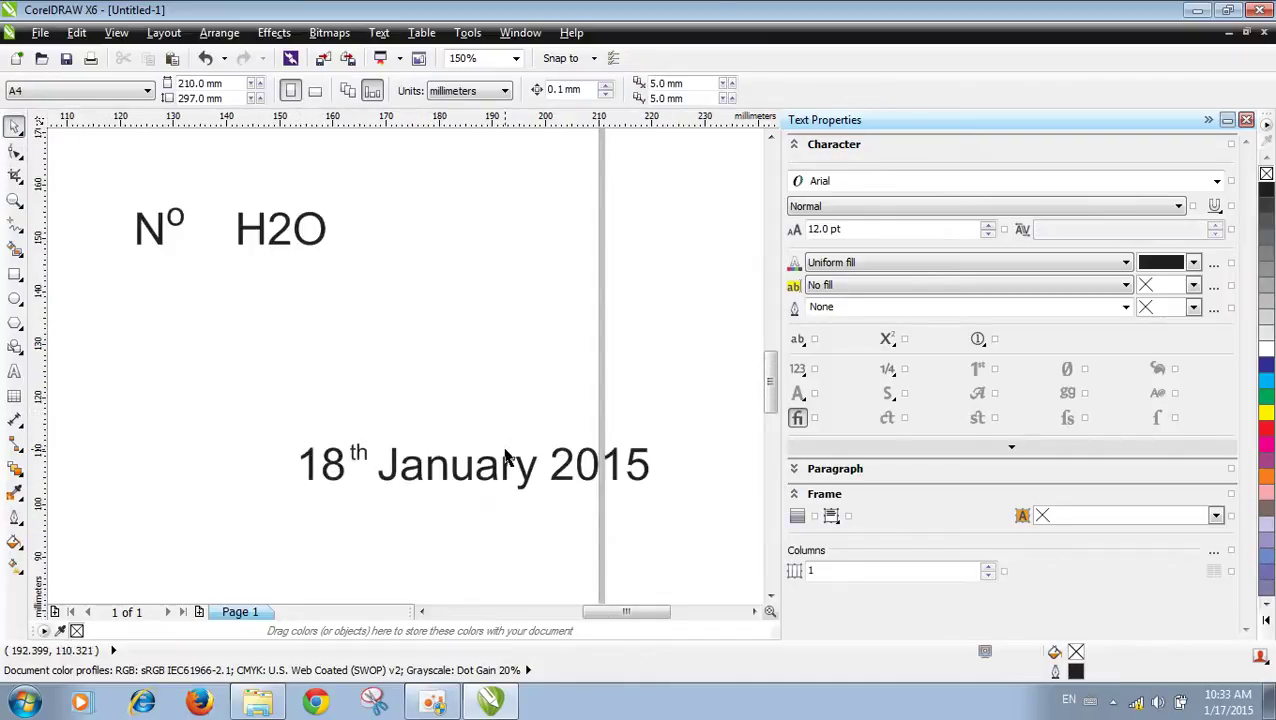
{"action": "scroll", "coordinate": [500, 462], "scroll_direction": "down", "scroll_amount": 1}
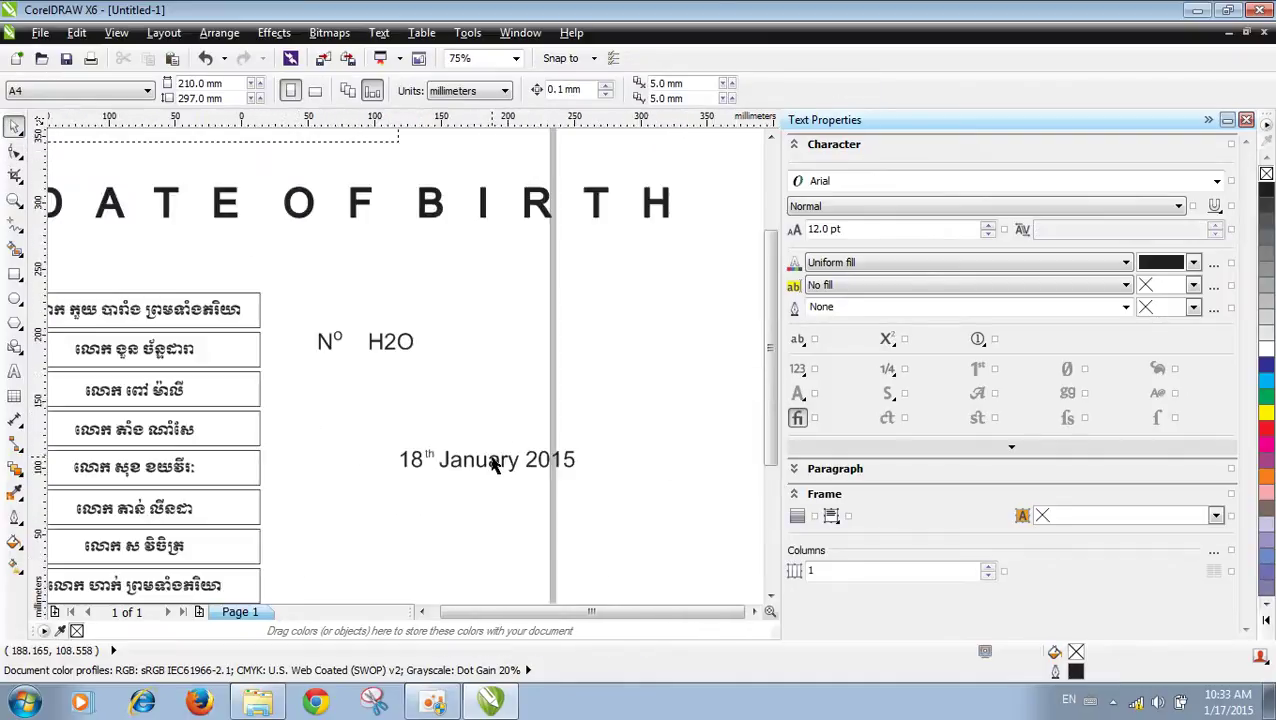
{"action": "scroll", "coordinate": [487, 450], "scroll_direction": "down", "scroll_amount": 1}
{"action": "scroll", "coordinate": [452, 438], "scroll_direction": "up", "scroll_amount": 1}
{"action": "scroll", "coordinate": [452, 432], "scroll_direction": "down", "scroll_amount": 1}
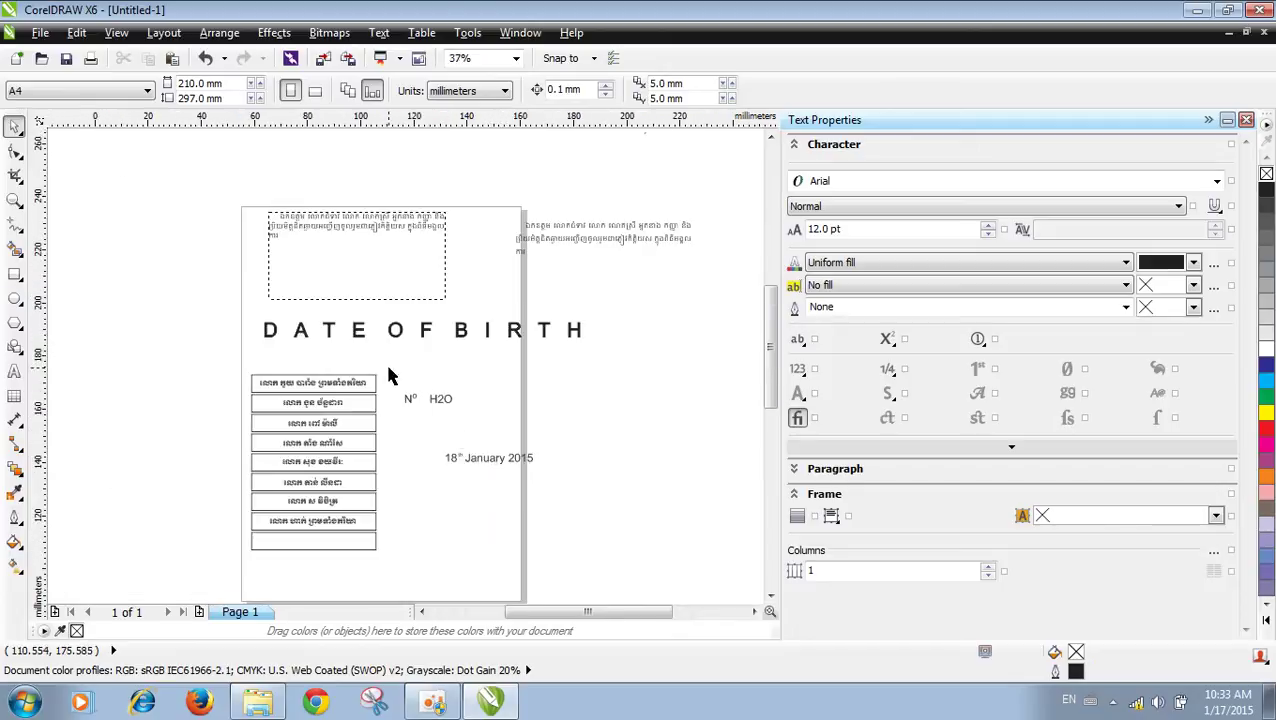
{"action": "scroll", "coordinate": [389, 368], "scroll_direction": "up", "scroll_amount": 1}
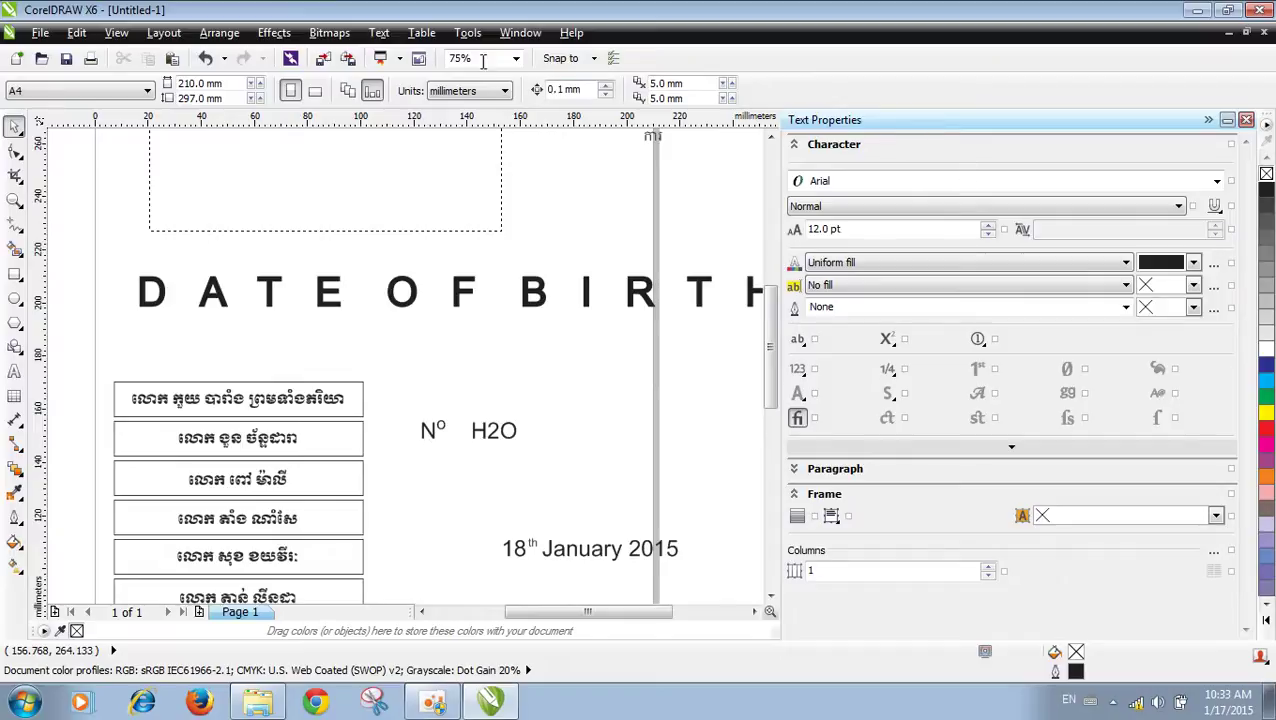
{"action": "left_click", "coordinate": [379, 32]}
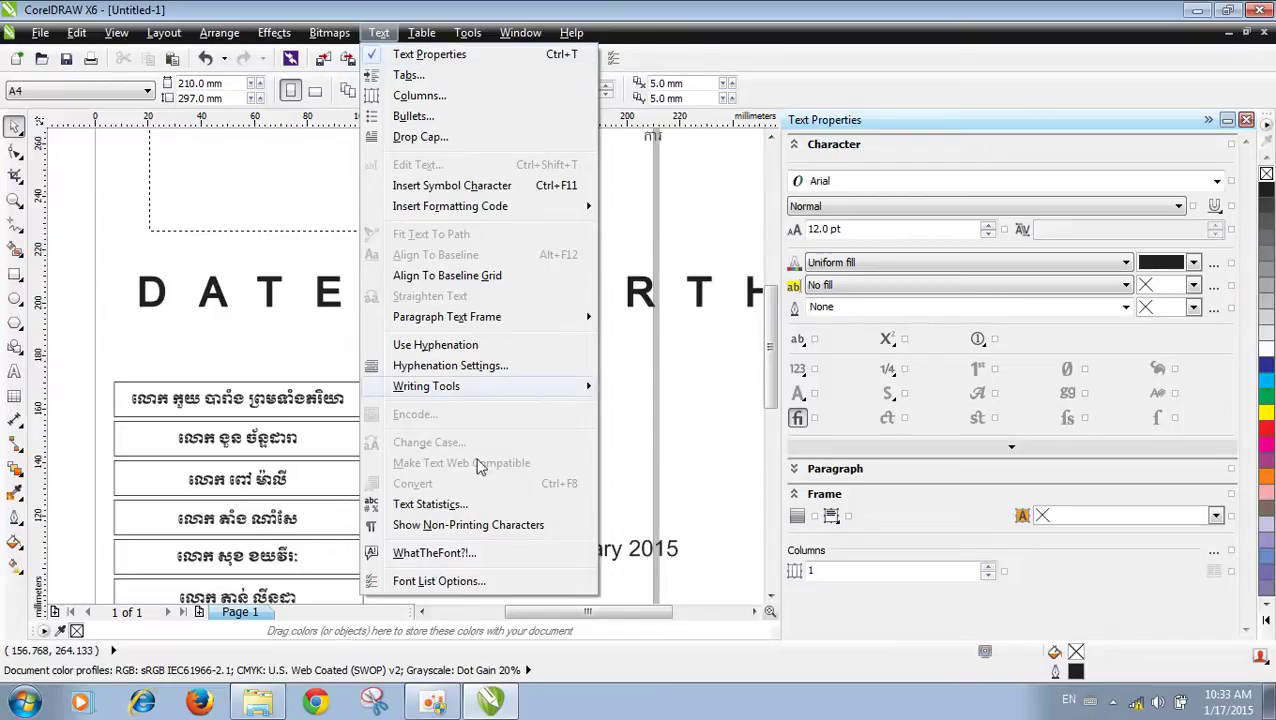
{"action": "mouse_move", "coordinate": [437, 393]}
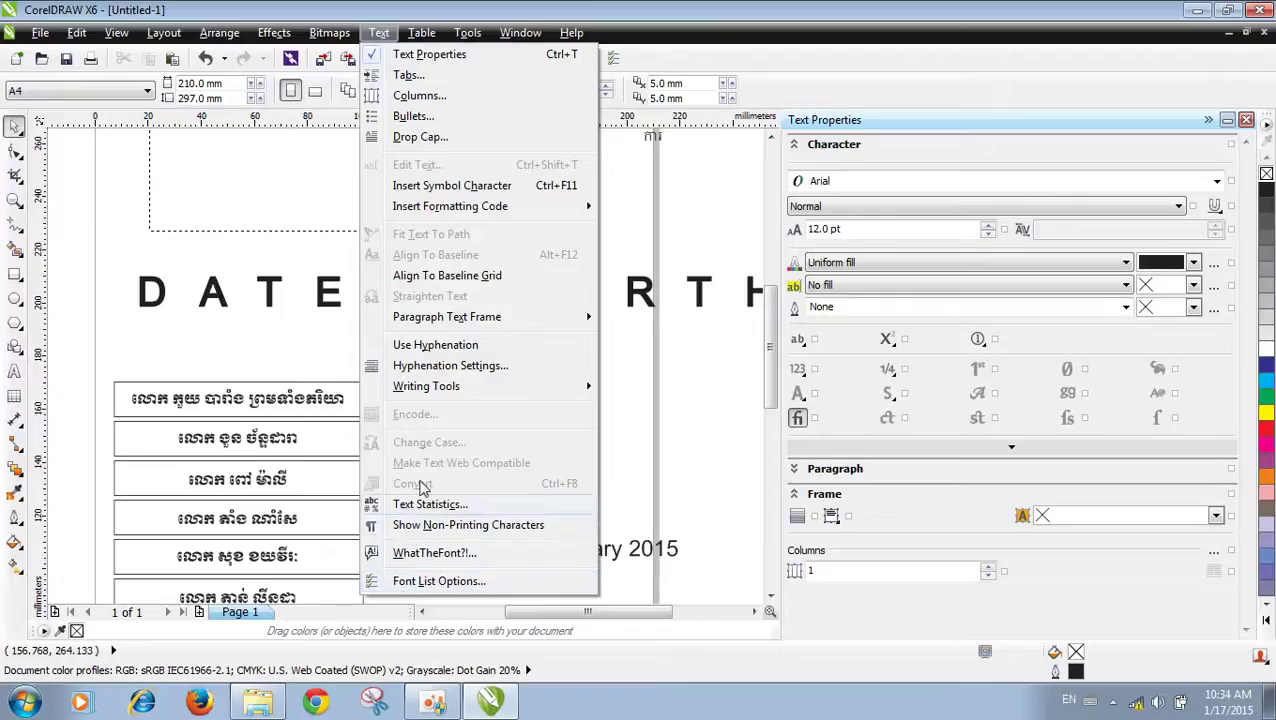
{"action": "mouse_move", "coordinate": [403, 208]}
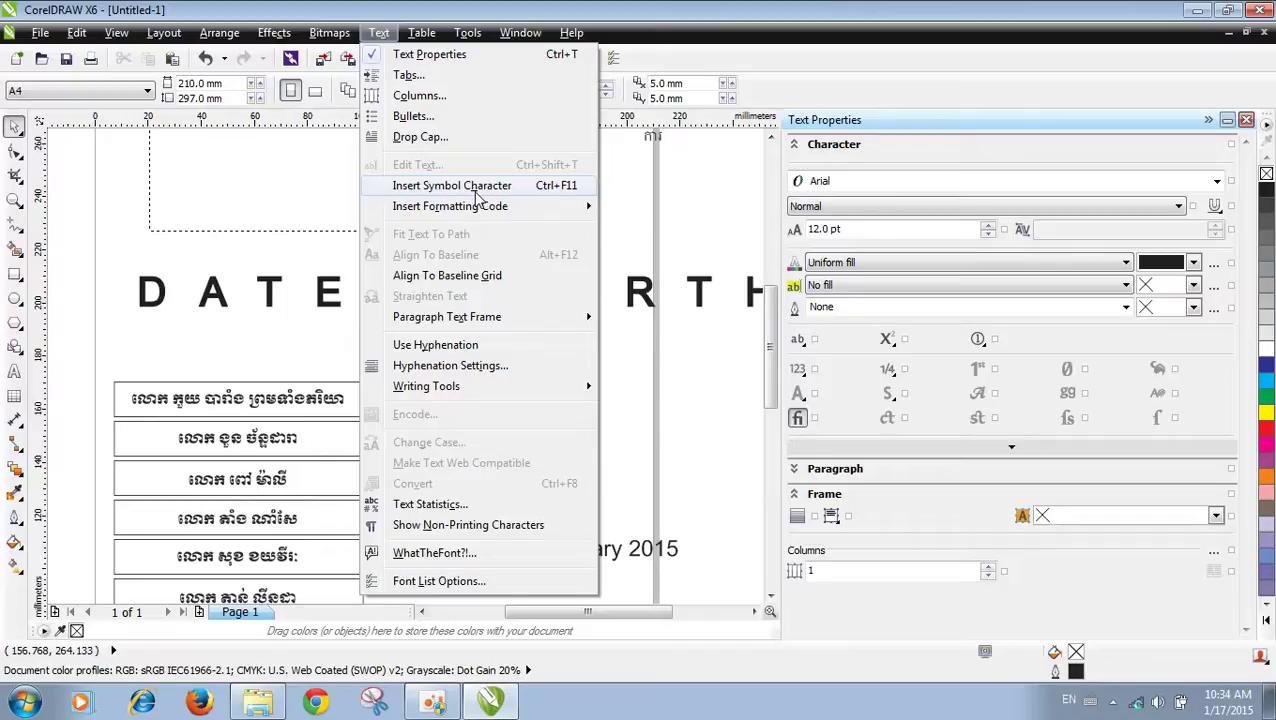
{"action": "left_click", "coordinate": [690, 510]}
{"action": "scroll", "coordinate": [467, 363], "scroll_direction": "down", "scroll_amount": 2}
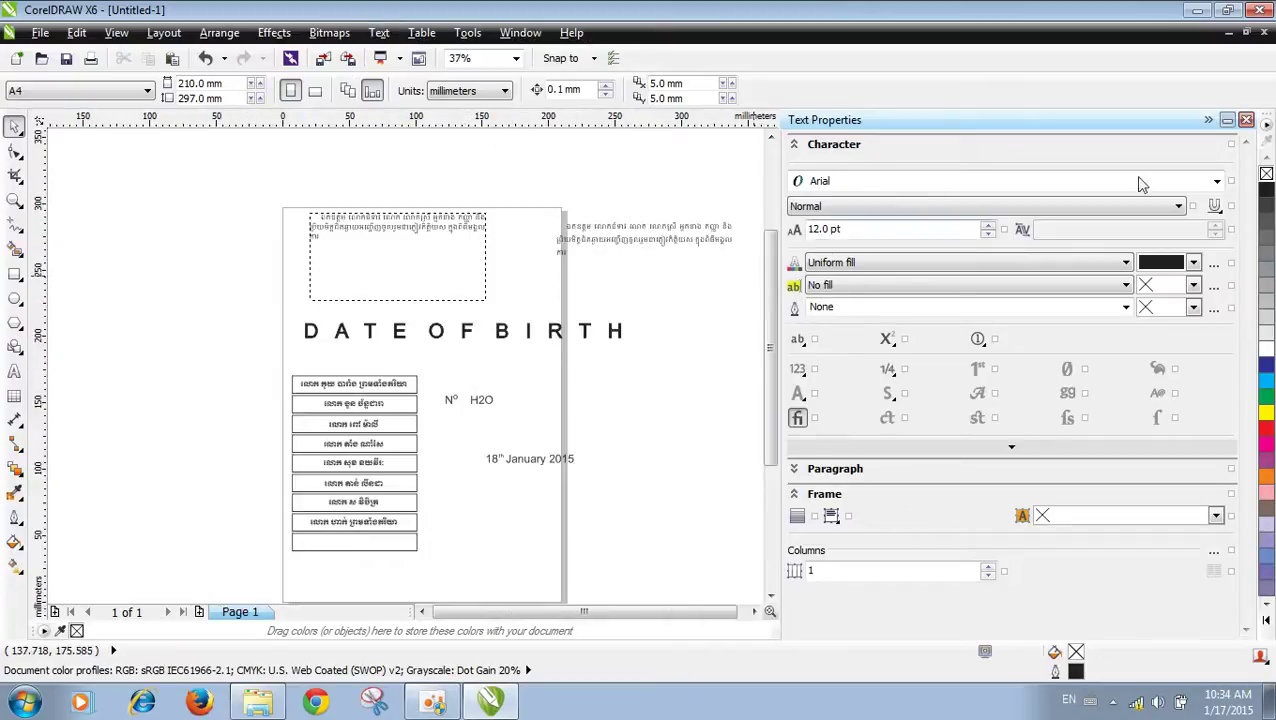
Step: Close the Text Properties docker
{"action": "left_click", "coordinate": [1246, 121]}
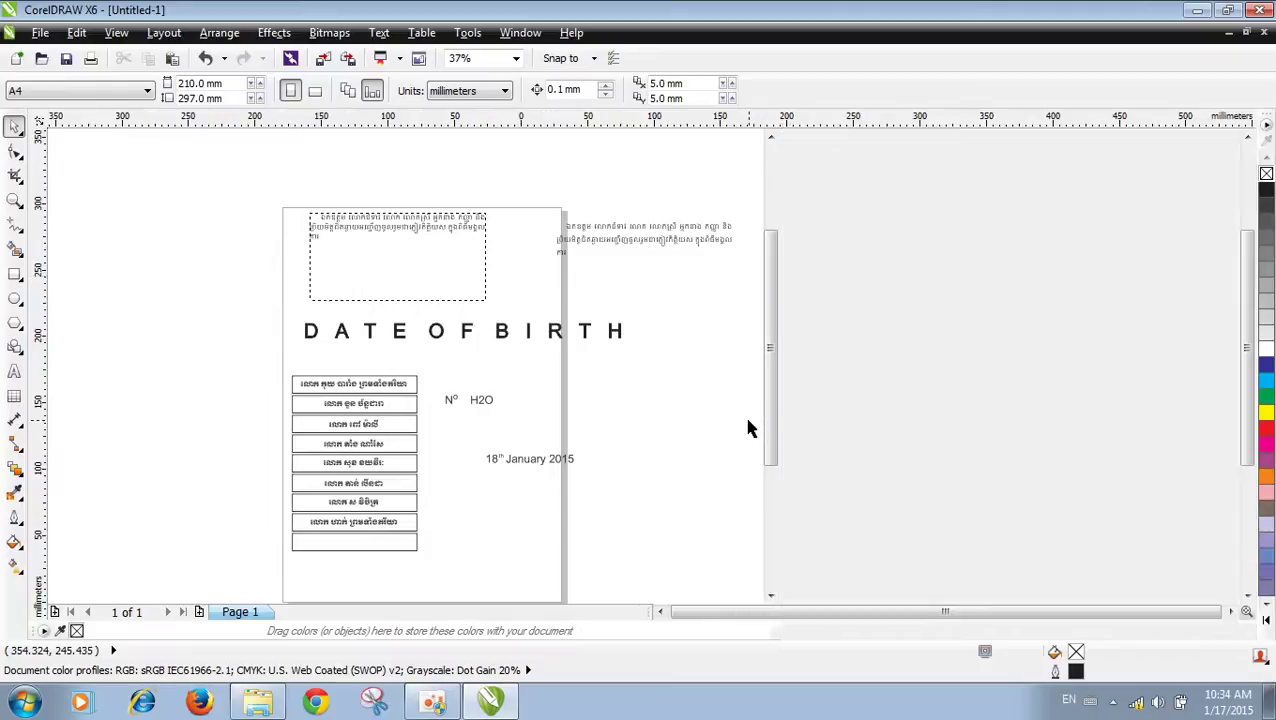
{"action": "scroll", "coordinate": [683, 327], "scroll_direction": "down", "scroll_amount": 2}
{"action": "scroll", "coordinate": [672, 322], "scroll_direction": "up", "scroll_amount": 4}
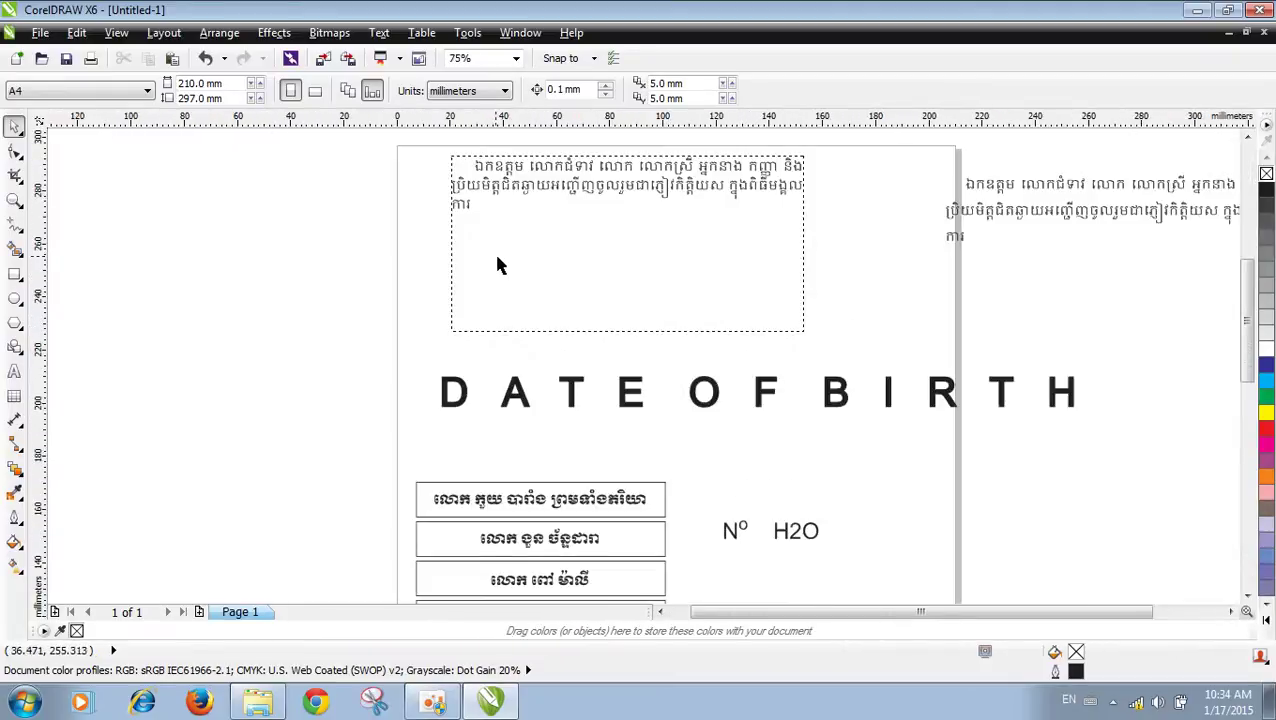
{"action": "scroll", "coordinate": [502, 262], "scroll_direction": "down", "scroll_amount": 2}
{"action": "scroll", "coordinate": [575, 239], "scroll_direction": "up", "scroll_amount": 2}
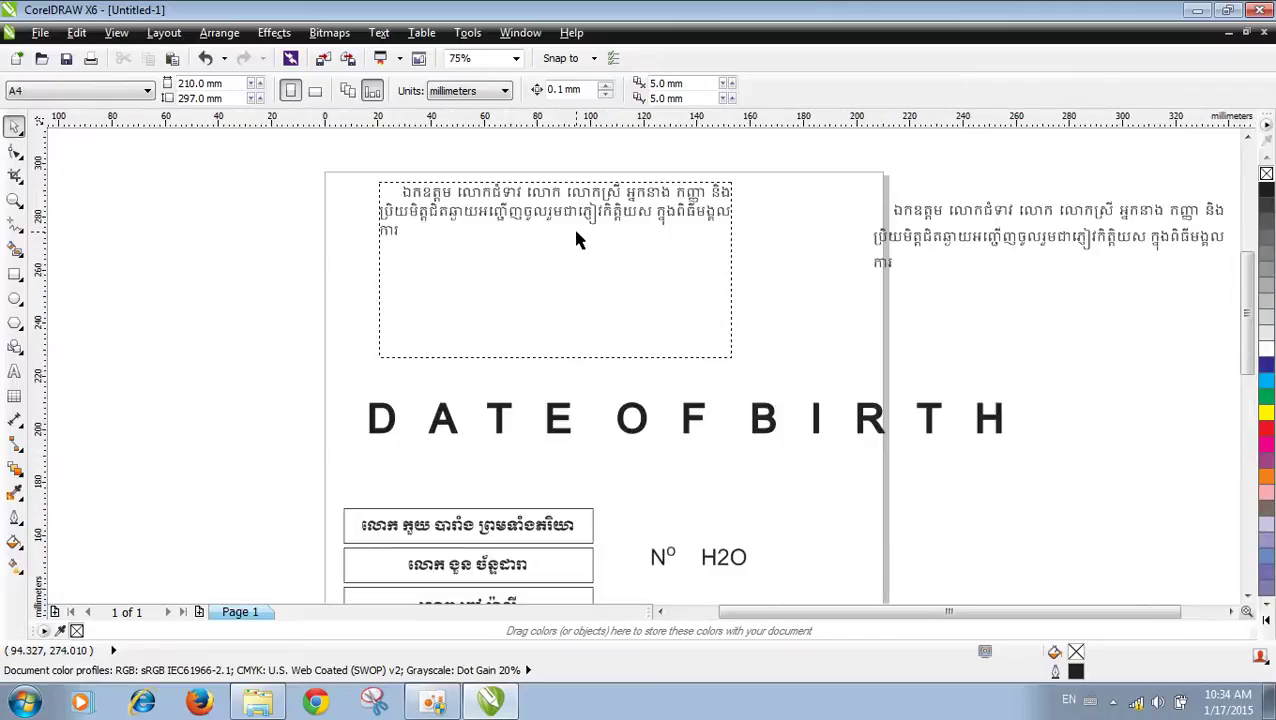
Step: Place the text cursor at the end of the framed Khmer paragraph and open the Insert Character docker
{"action": "left_click", "coordinate": [385, 36]}
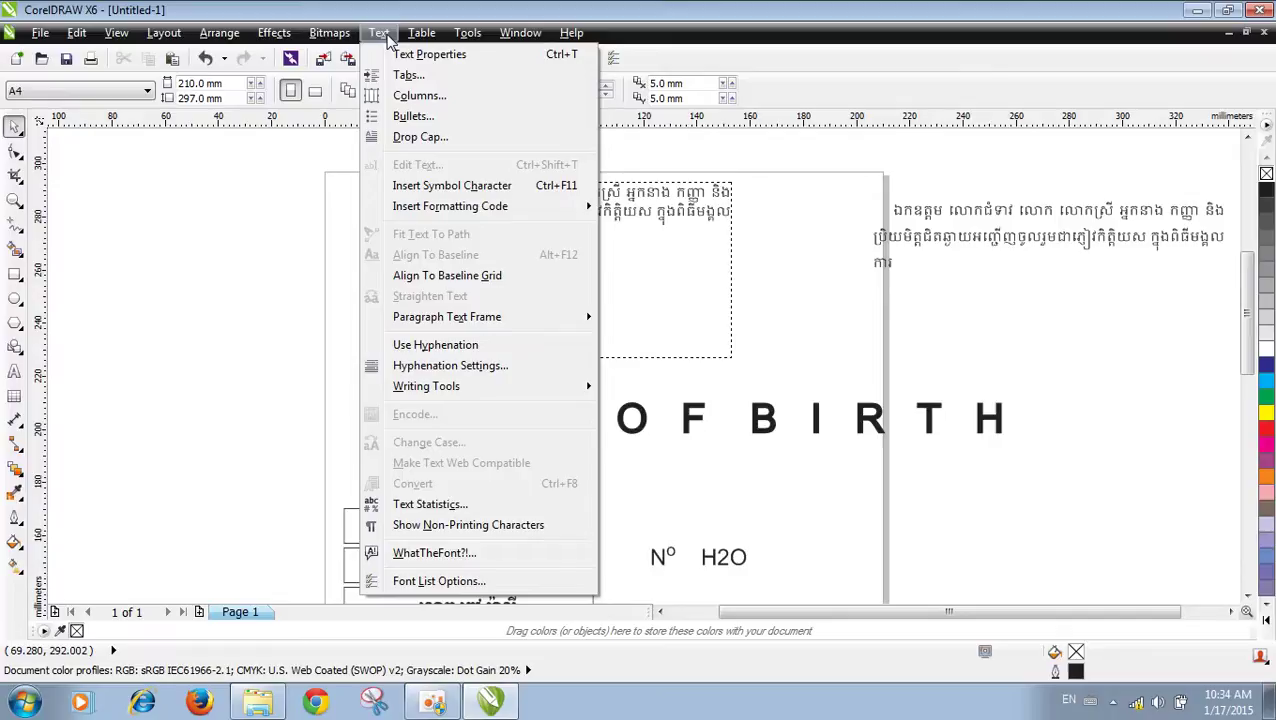
{"action": "left_click", "coordinate": [765, 230]}
{"action": "scroll", "coordinate": [458, 244], "scroll_direction": "up", "scroll_amount": 2}
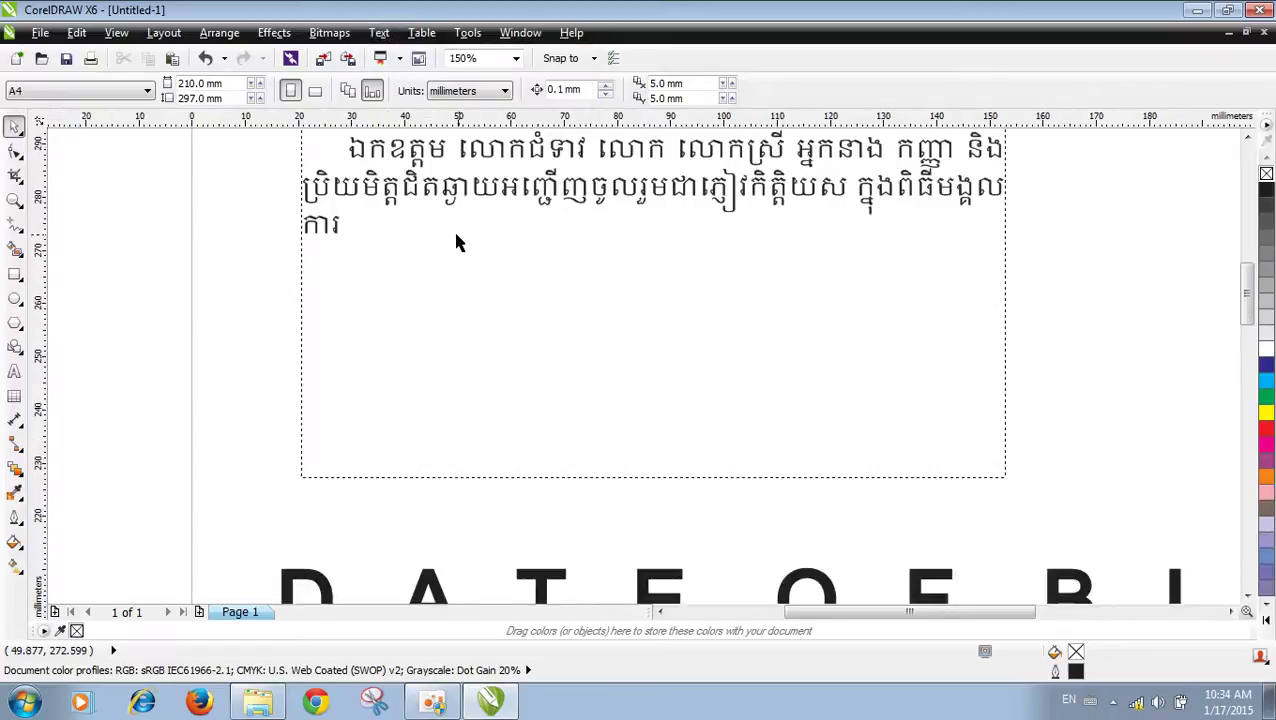
{"action": "left_click", "coordinate": [15, 372]}
{"action": "left_click", "coordinate": [343, 222]}
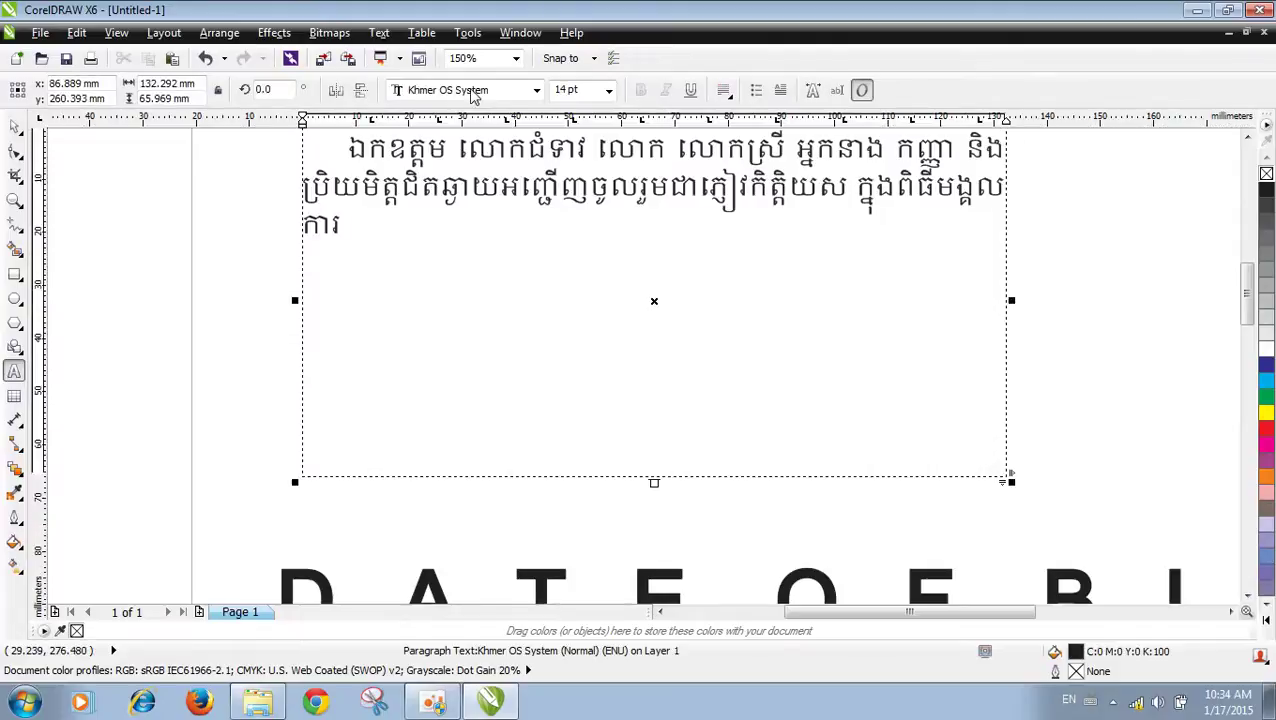
{"action": "left_click", "coordinate": [379, 32]}
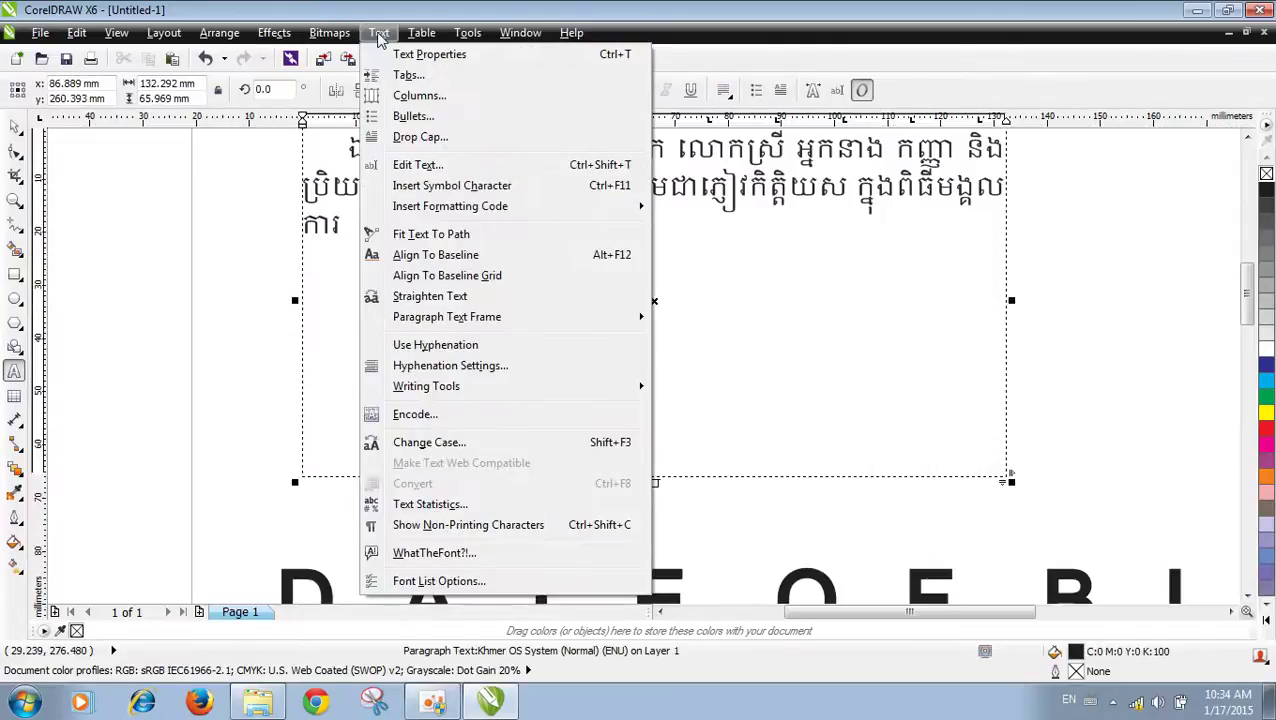
{"action": "left_click", "coordinate": [435, 190]}
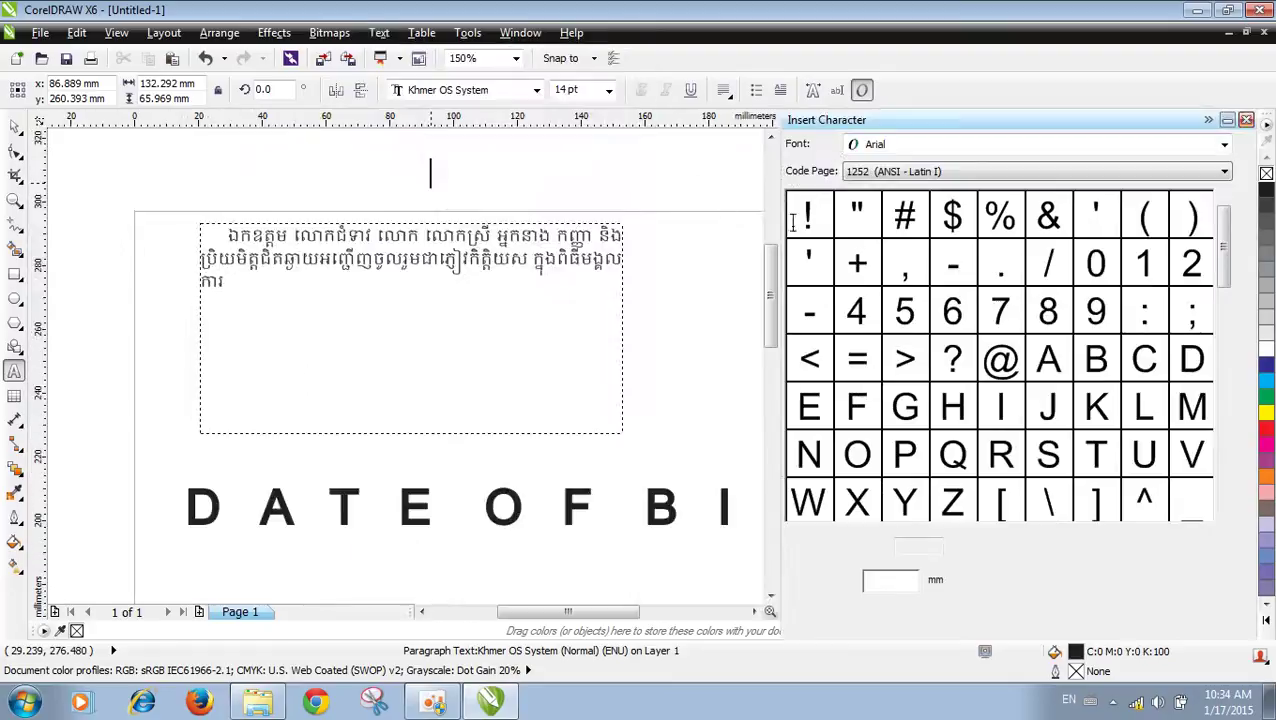
Step: Set the symbol font to Khmer OS System and the code page to All Characters, and browse to the Khmer vowels
{"action": "left_click", "coordinate": [941, 145]}
{"action": "left_click", "coordinate": [495, 280]}
{"action": "left_click", "coordinate": [493, 260]}
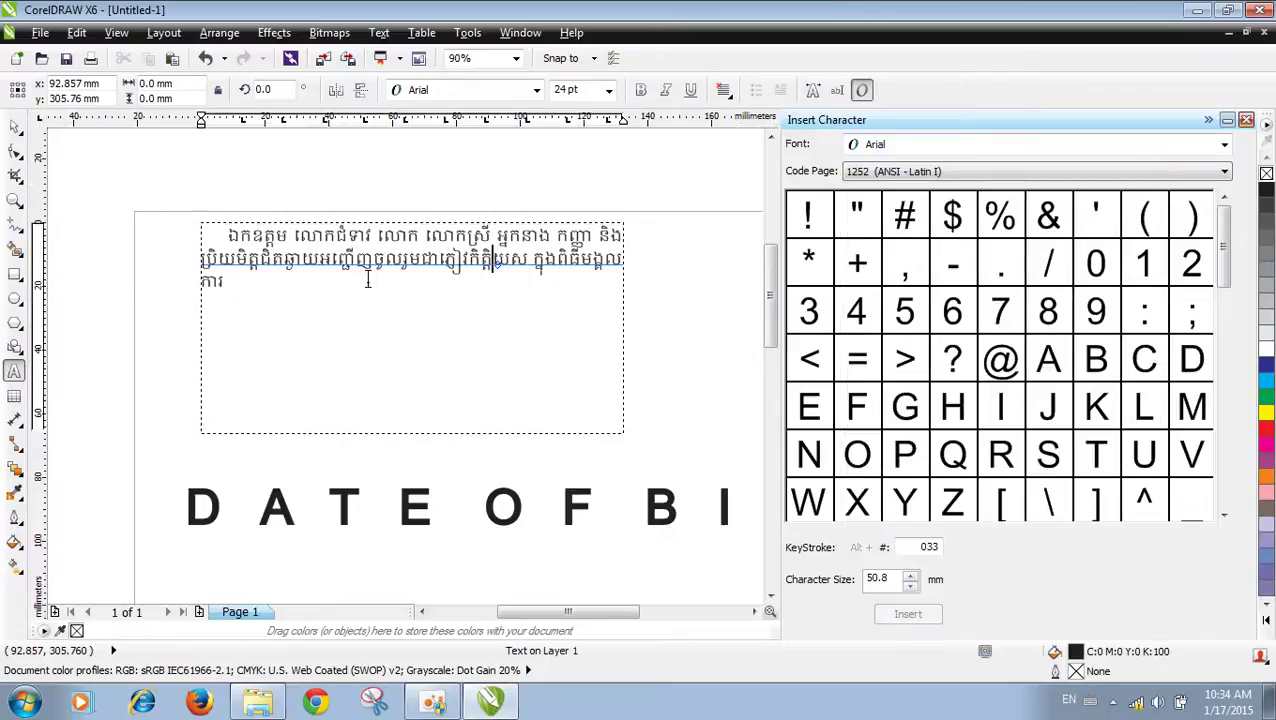
{"action": "left_click", "coordinate": [938, 147]}
{"action": "left_click", "coordinate": [925, 166]}
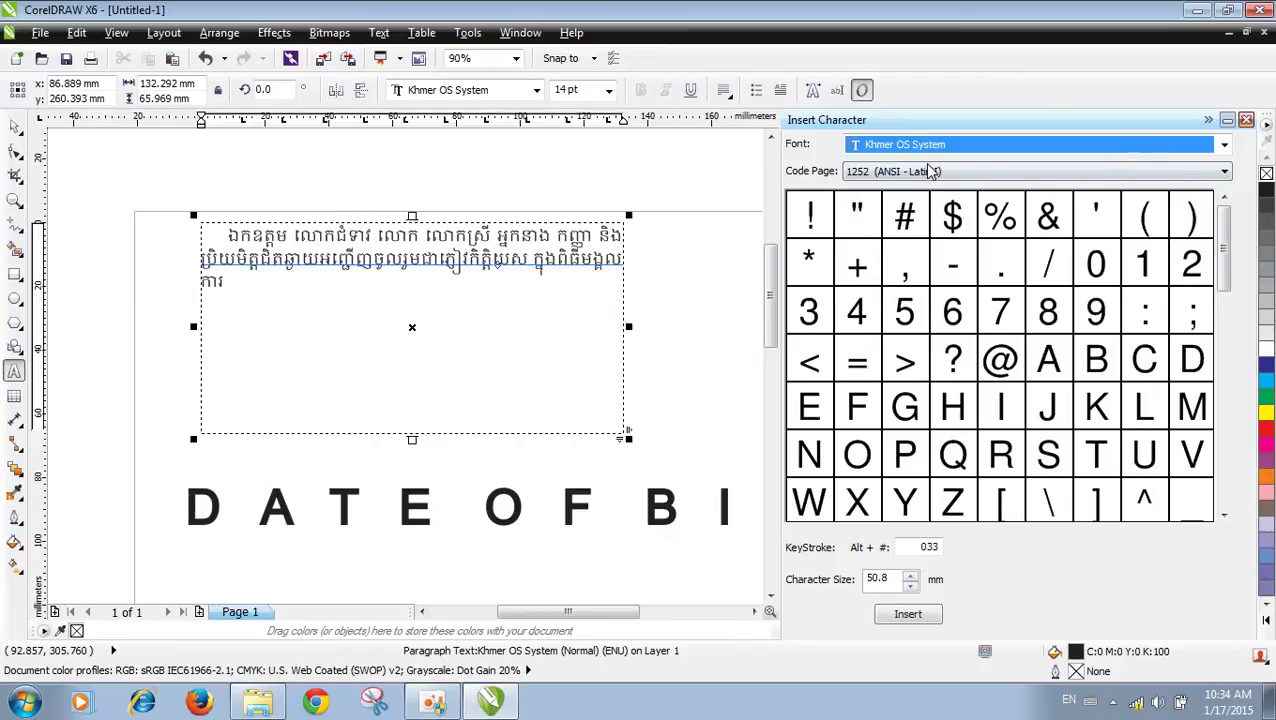
{"action": "left_click_drag", "start_coordinate": [1224, 283], "coordinate": [1240, 234]}
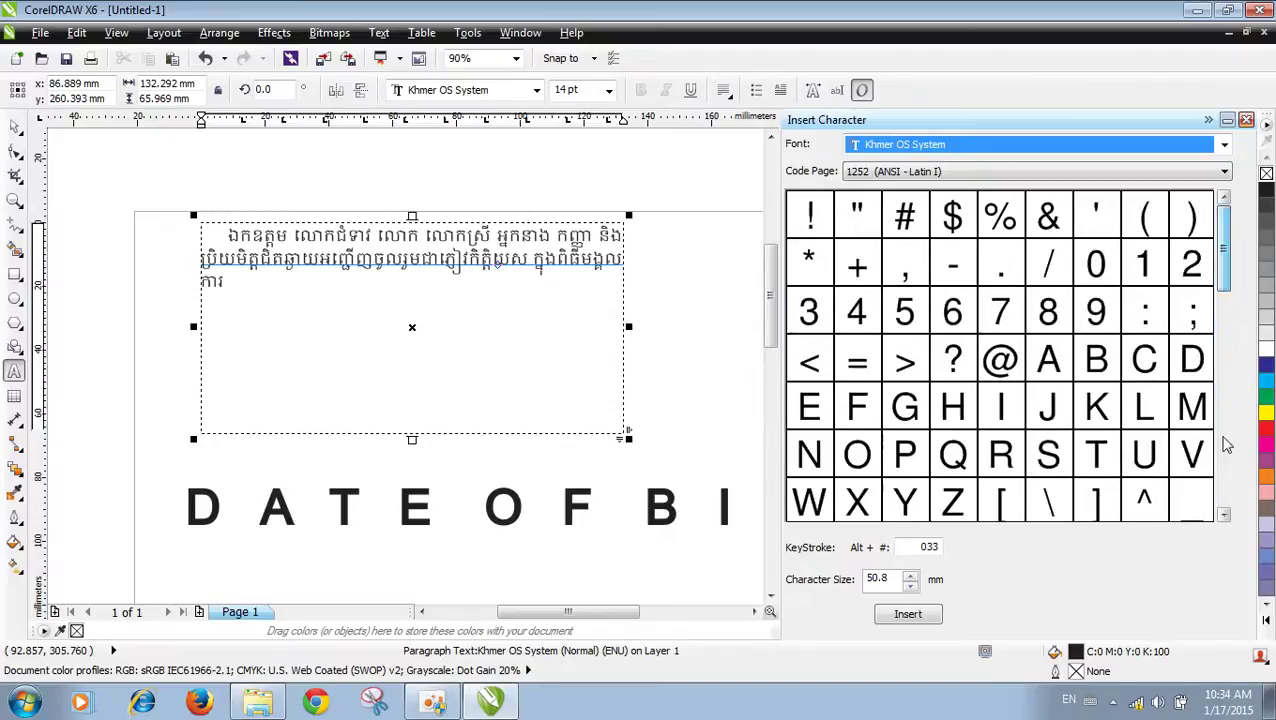
{"action": "left_click", "coordinate": [997, 171]}
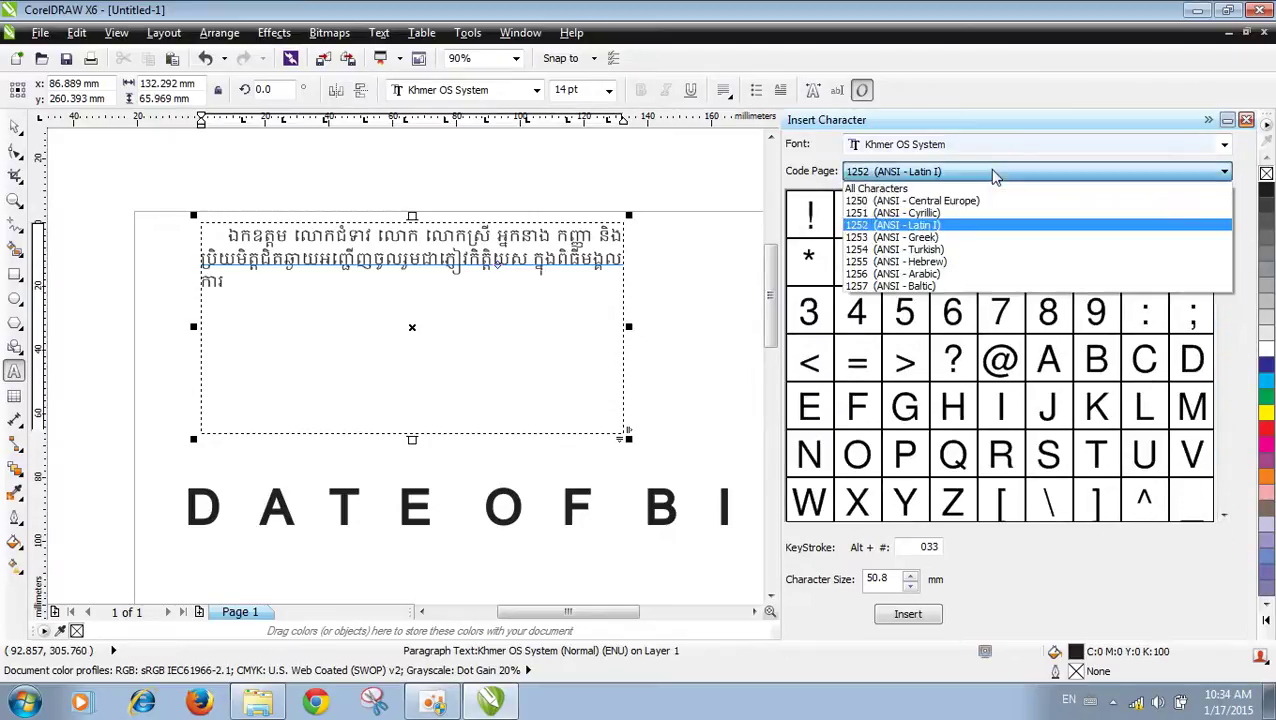
{"action": "left_click", "coordinate": [888, 188]}
{"action": "left_click_drag", "start_coordinate": [1224, 234], "coordinate": [1216, 373]}
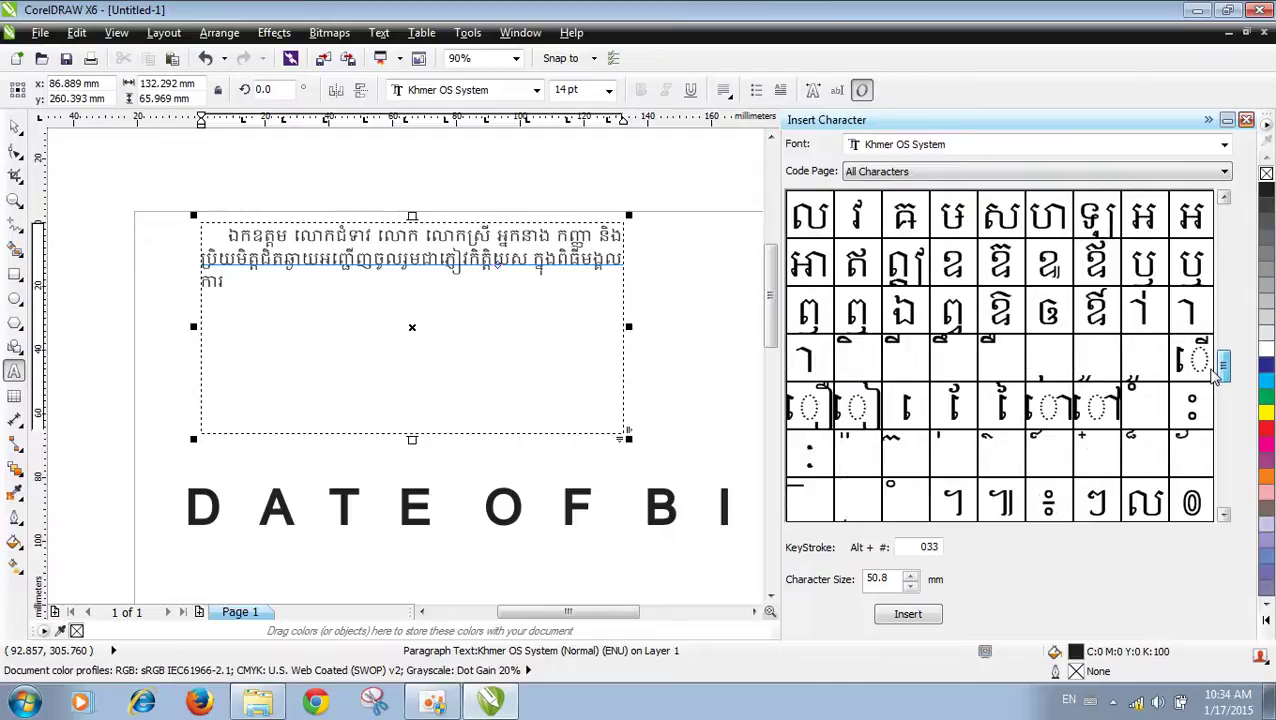
{"action": "double_click", "coordinate": [810, 314]}
{"action": "left_click", "coordinate": [423, 350]}
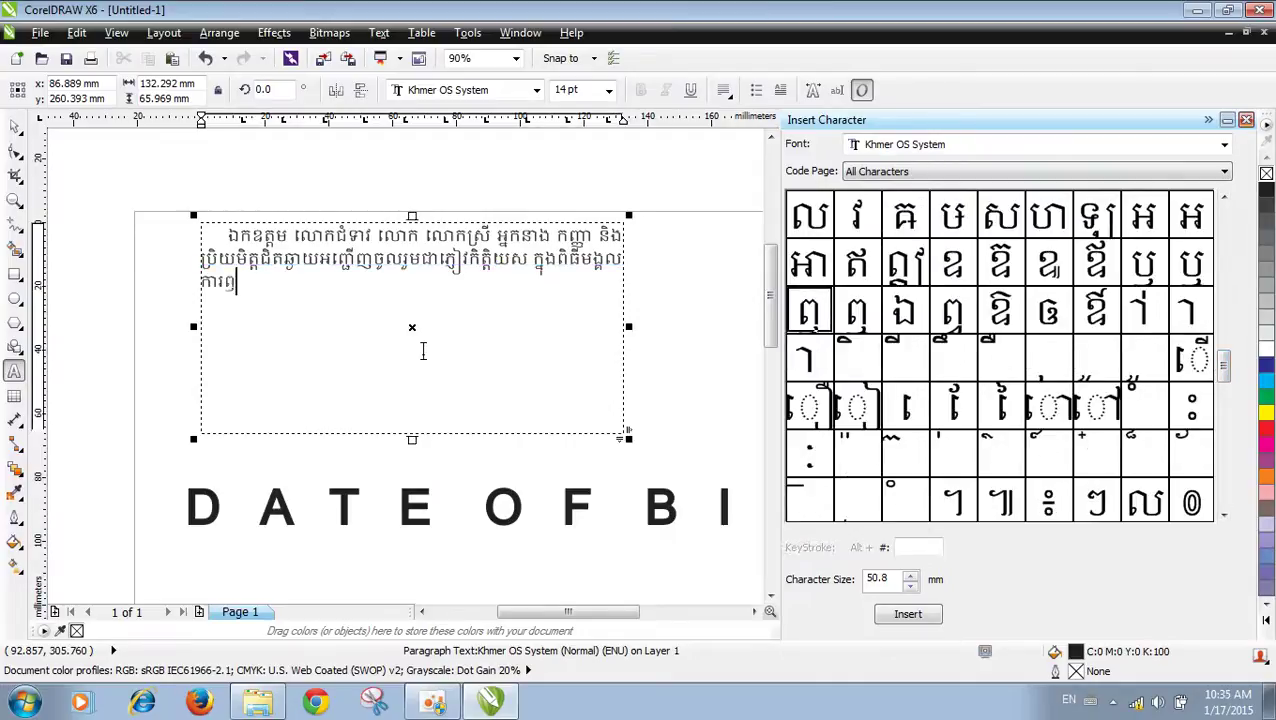
{"action": "type", "text": "sM"}
{"action": "key", "text": "BackSpace"}
{"action": "key", "text": "BackSpace"}
{"action": "key", "text": "BackSpace"}
Step: Insert the symbol ឭ at the end of the Khmer paragraph and follow it with "សំលេងសៀង", taking the vowel ៀ from the symbol grid
{"action": "double_click", "coordinate": [818, 314]}
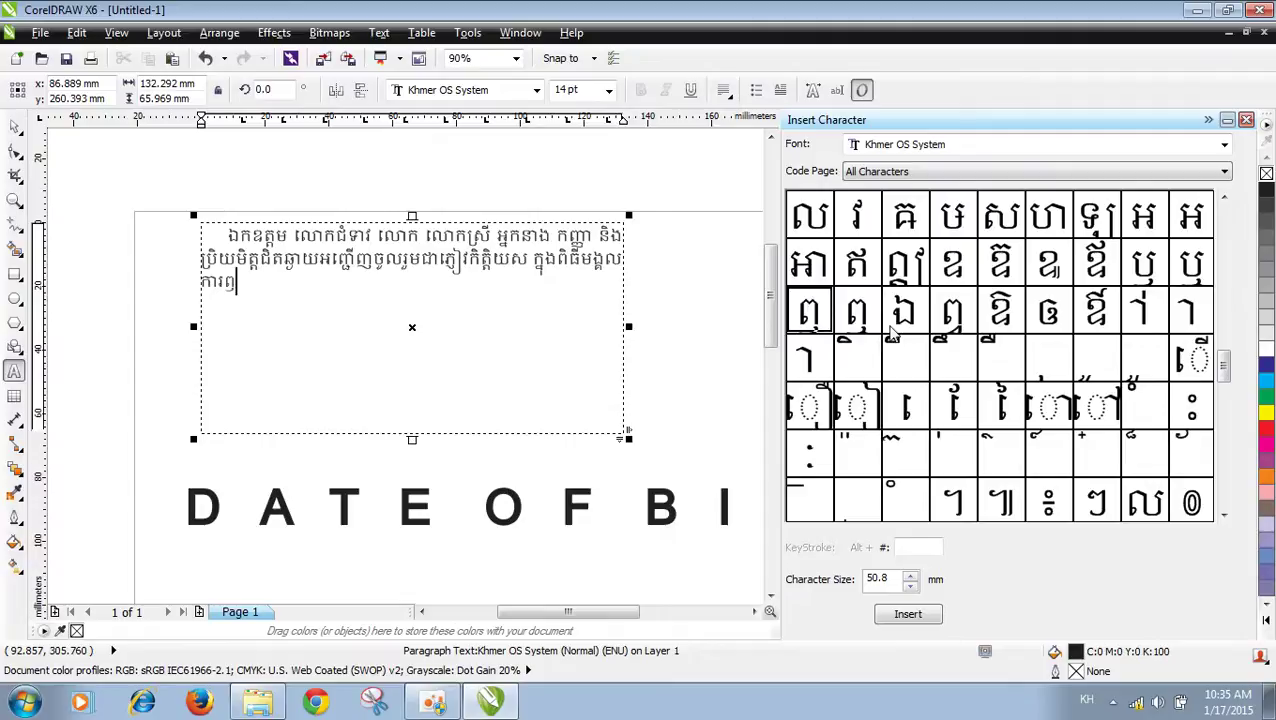
{"action": "type", "text": "សំលេង"}
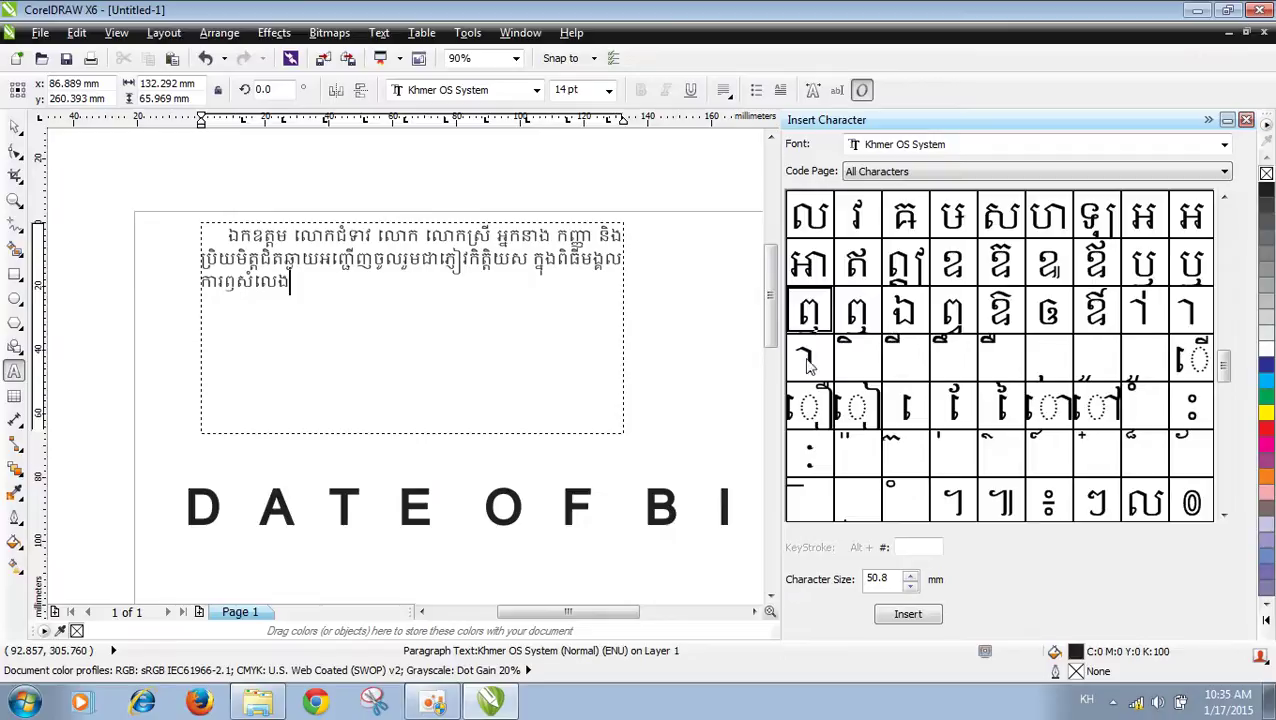
{"action": "type", "text": "ស"}
{"action": "double_click", "coordinate": [856, 405]}
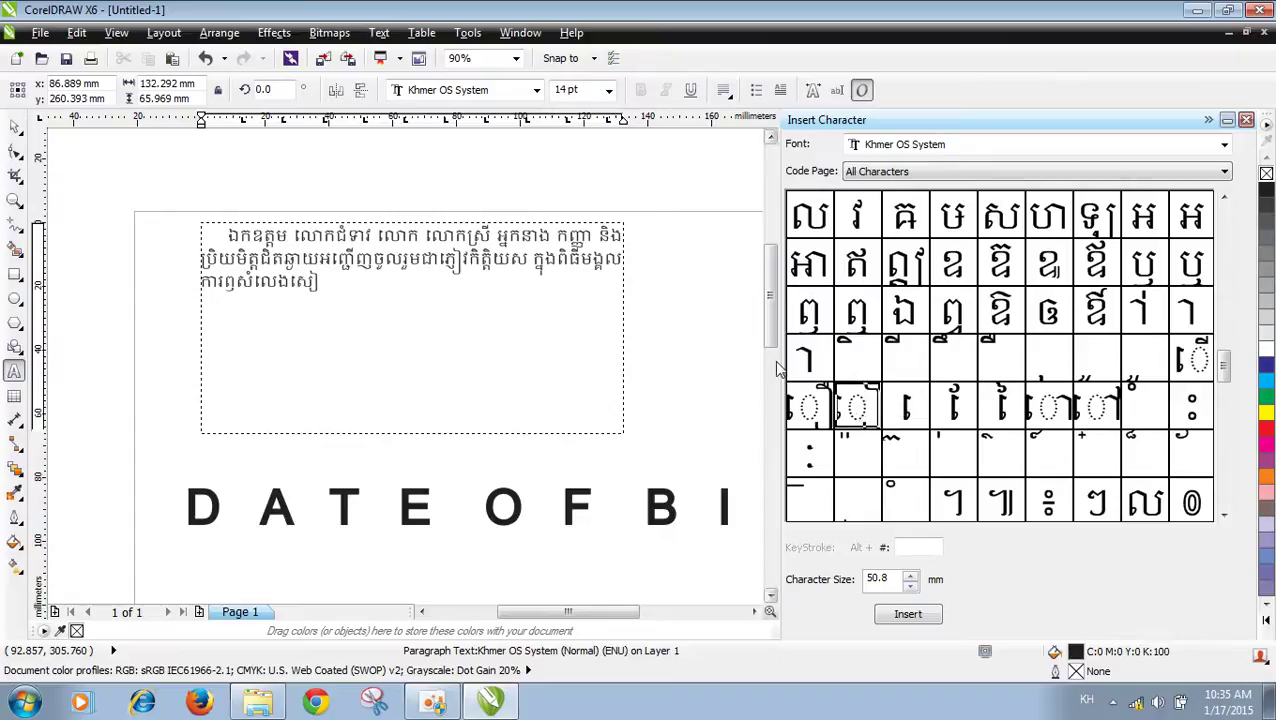
{"action": "type", "text": "ង"}
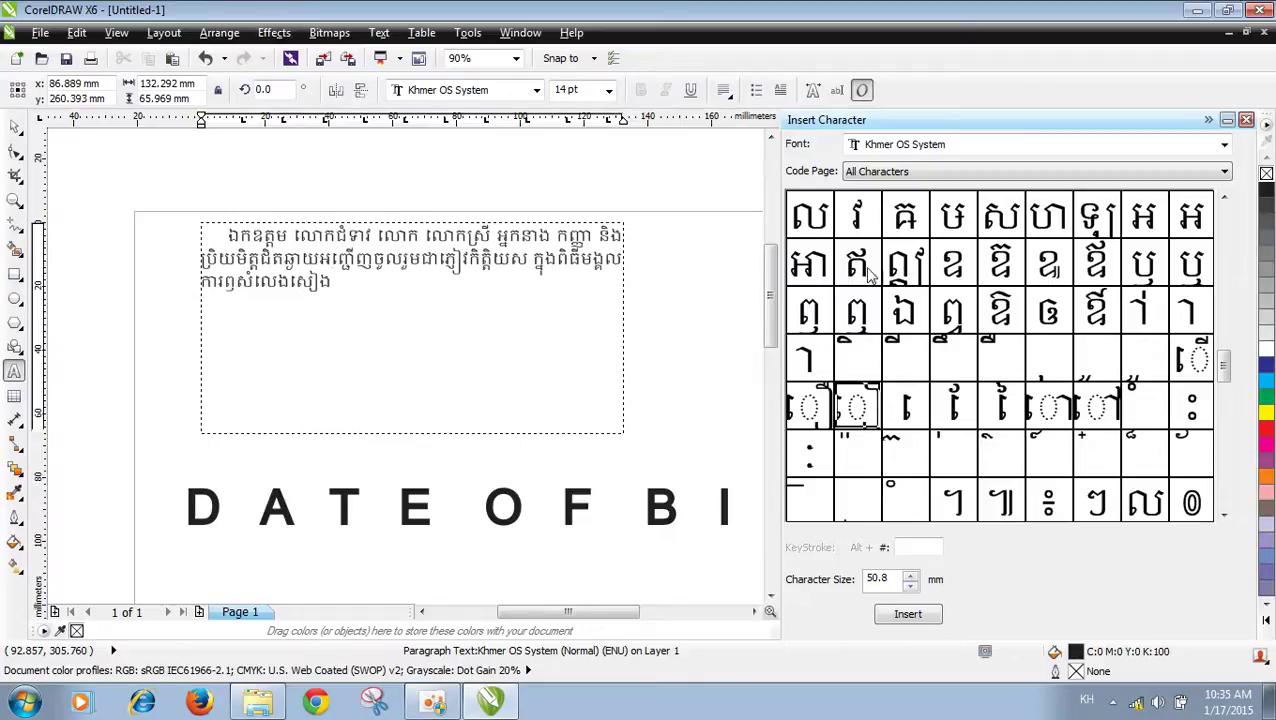
Step: Insert the symbol ឦ after "សៀង", add "សាន្ត" behind it, and deselect the paragraph
{"action": "double_click", "coordinate": [903, 265]}
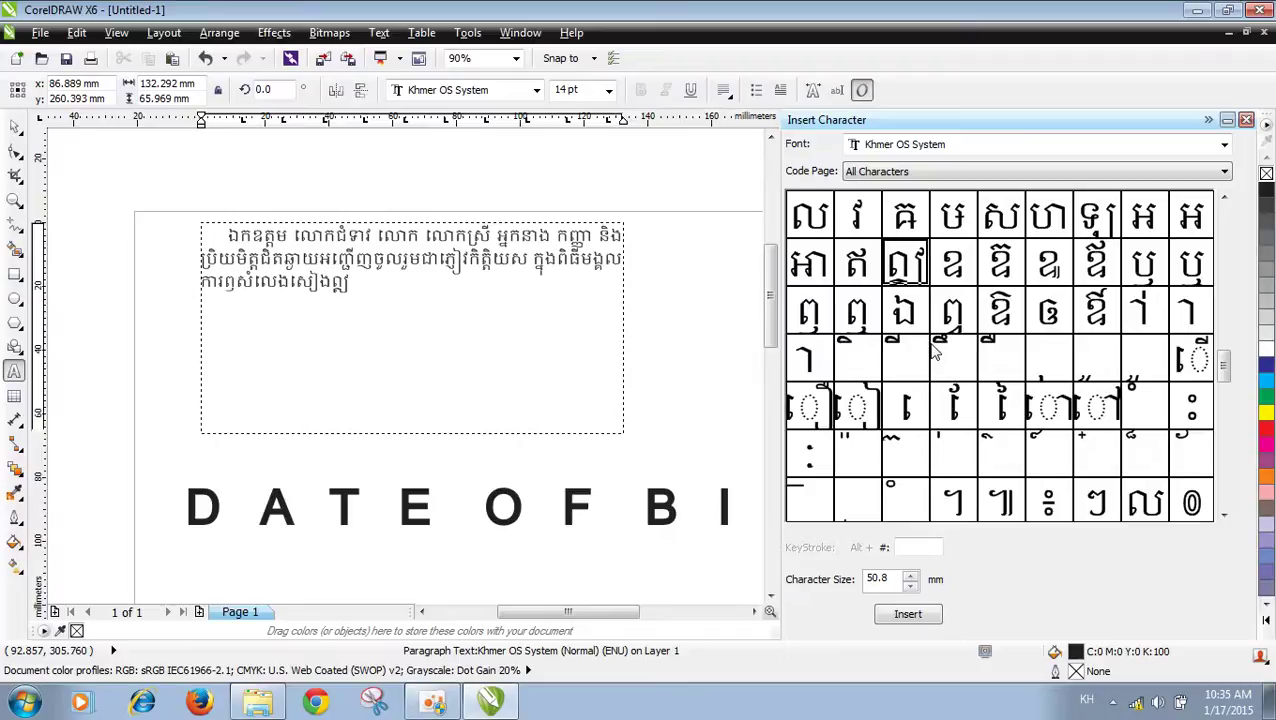
{"action": "type", "text": "សាន្ត"}
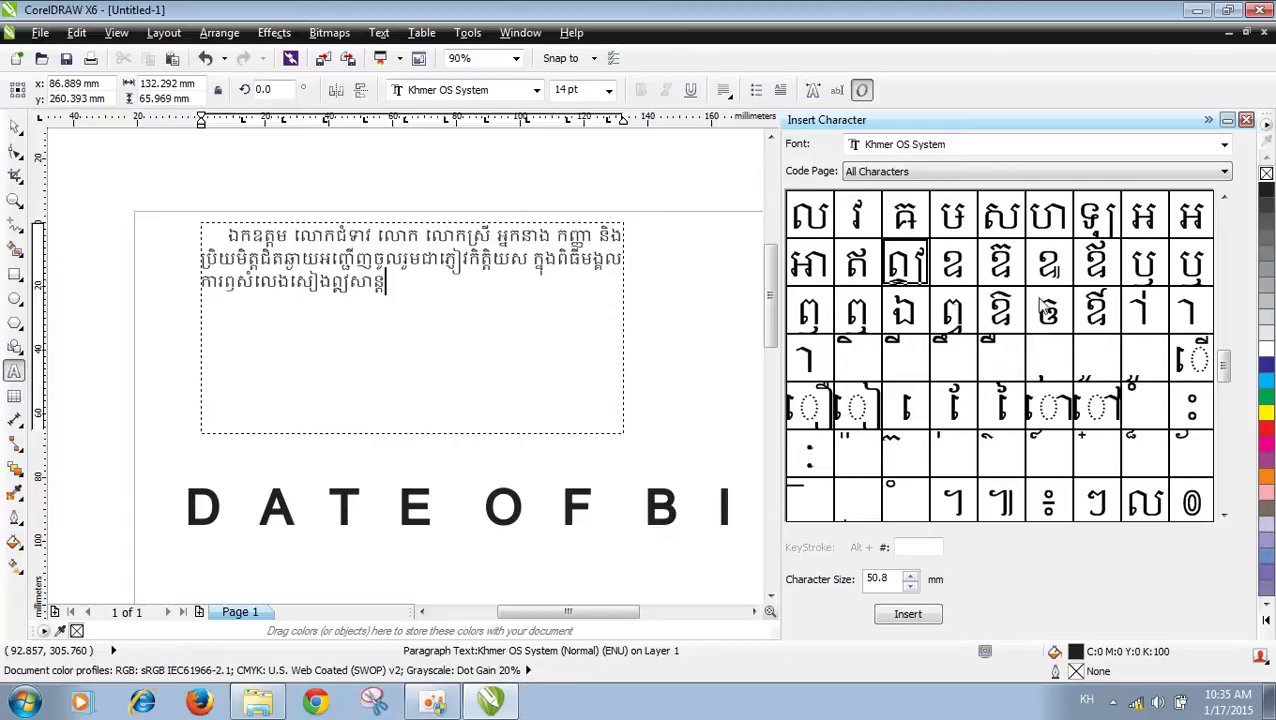
{"action": "left_click", "coordinate": [922, 146]}
{"action": "left_click", "coordinate": [922, 148]}
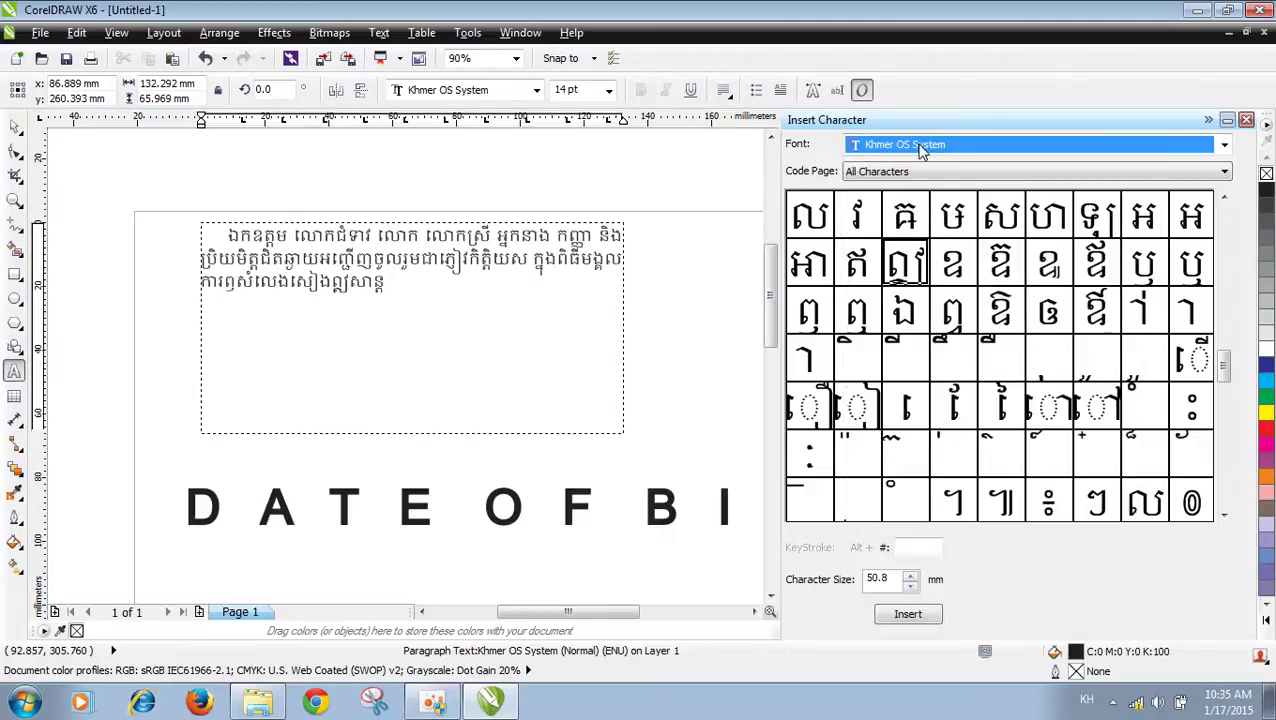
{"action": "left_click", "coordinate": [14, 126]}
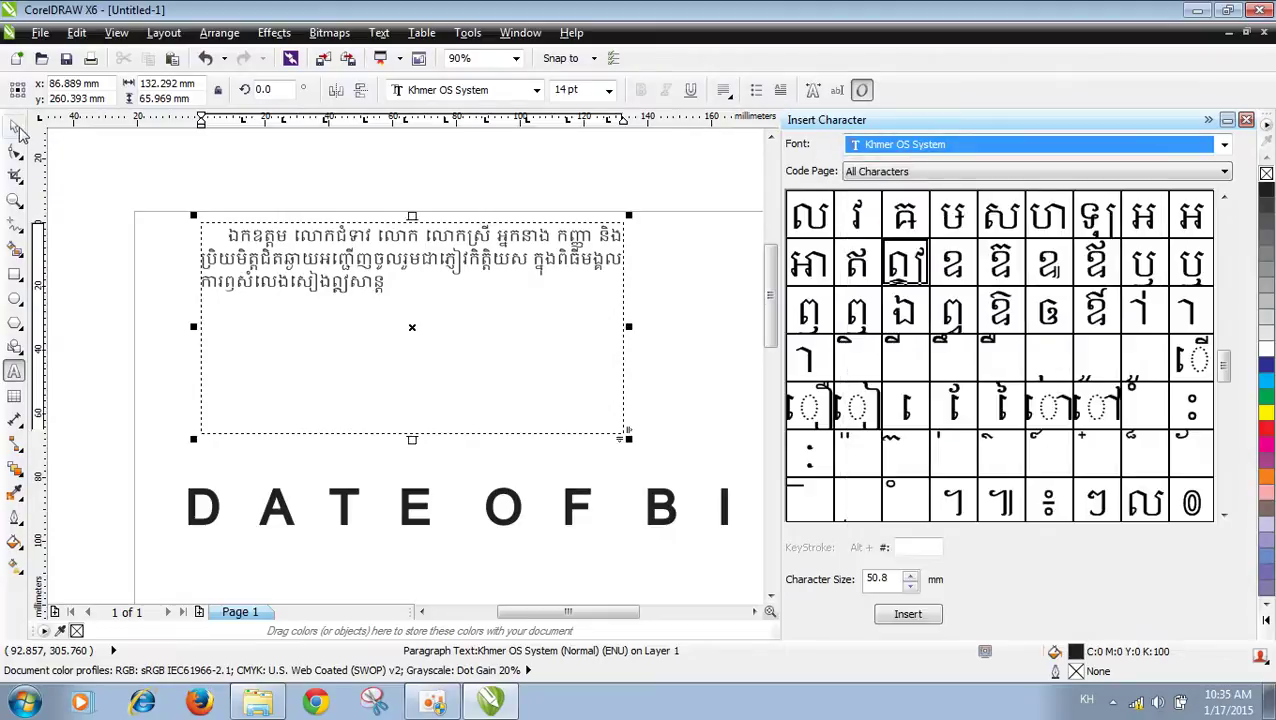
{"action": "left_click", "coordinate": [185, 245]}
Step: Add the artistic text "សូមគោរពអញ្ជើញ" in 24 pt Khmer OS System between the "DATE OF BIRTH" heading and the date line
{"action": "scroll", "coordinate": [457, 298], "scroll_direction": "down", "scroll_amount": 3}
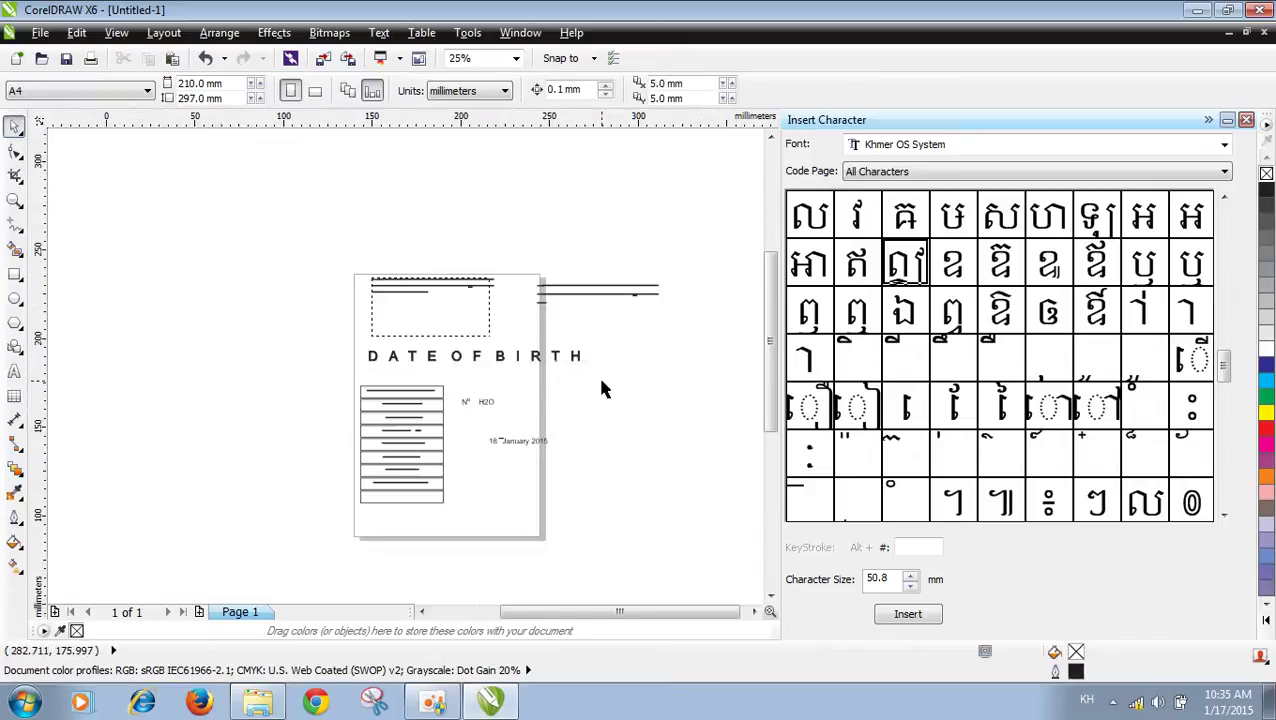
{"action": "scroll", "coordinate": [597, 374], "scroll_direction": "up", "scroll_amount": 2}
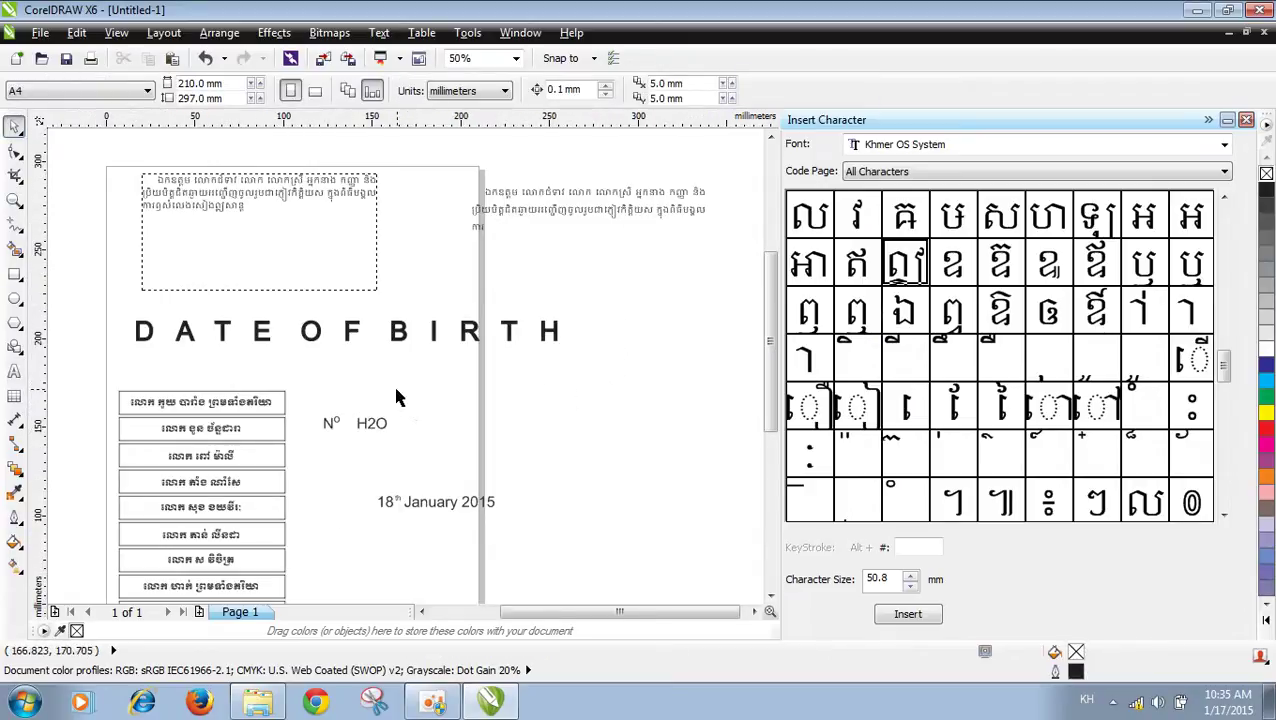
{"action": "key", "text": "F8"}
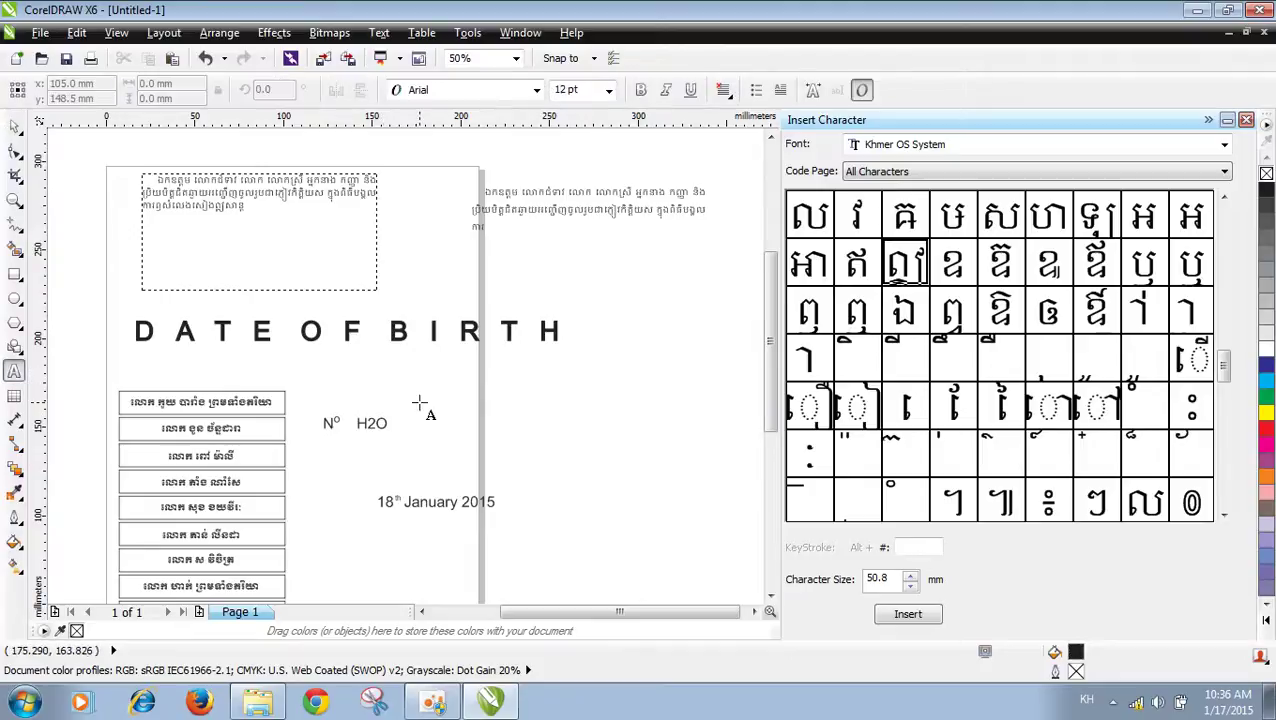
{"action": "left_click", "coordinate": [419, 400]}
{"action": "scroll", "coordinate": [419, 400], "scroll_direction": "up", "scroll_amount": 2}
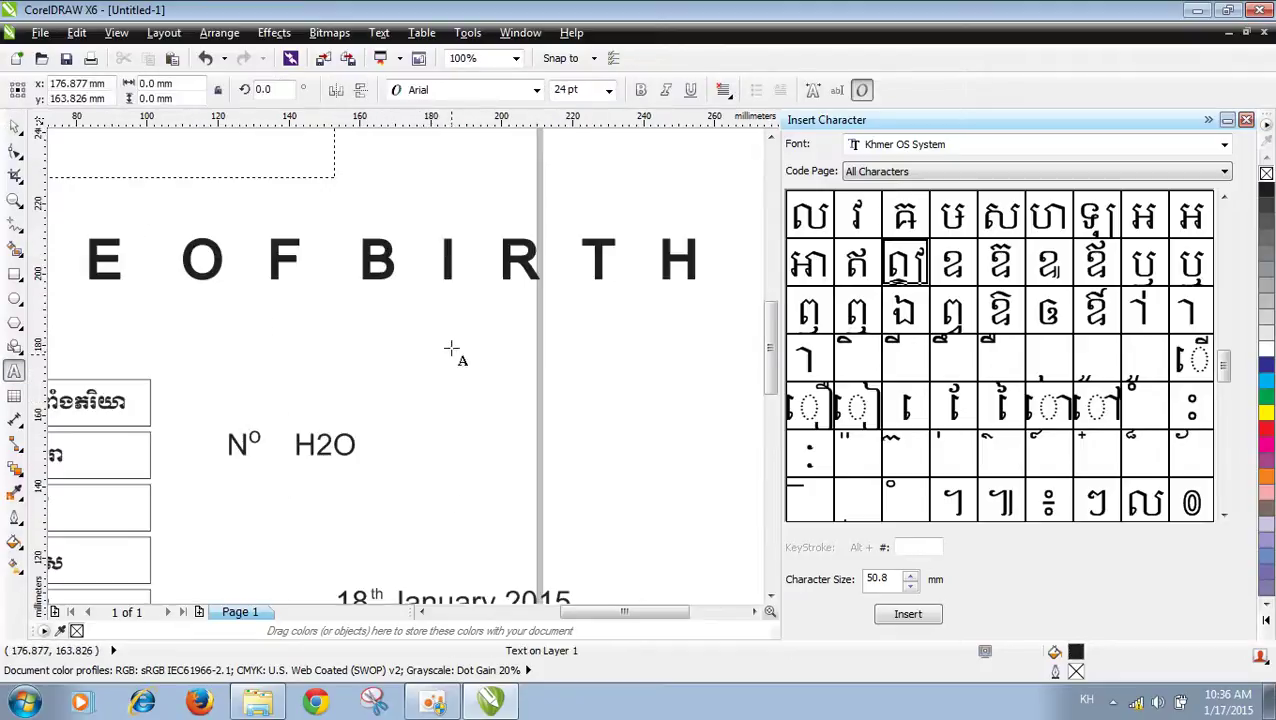
{"action": "left_click", "coordinate": [468, 90]}
{"action": "left_click", "coordinate": [476, 132]}
{"action": "type", "text": "សូមគេា"}
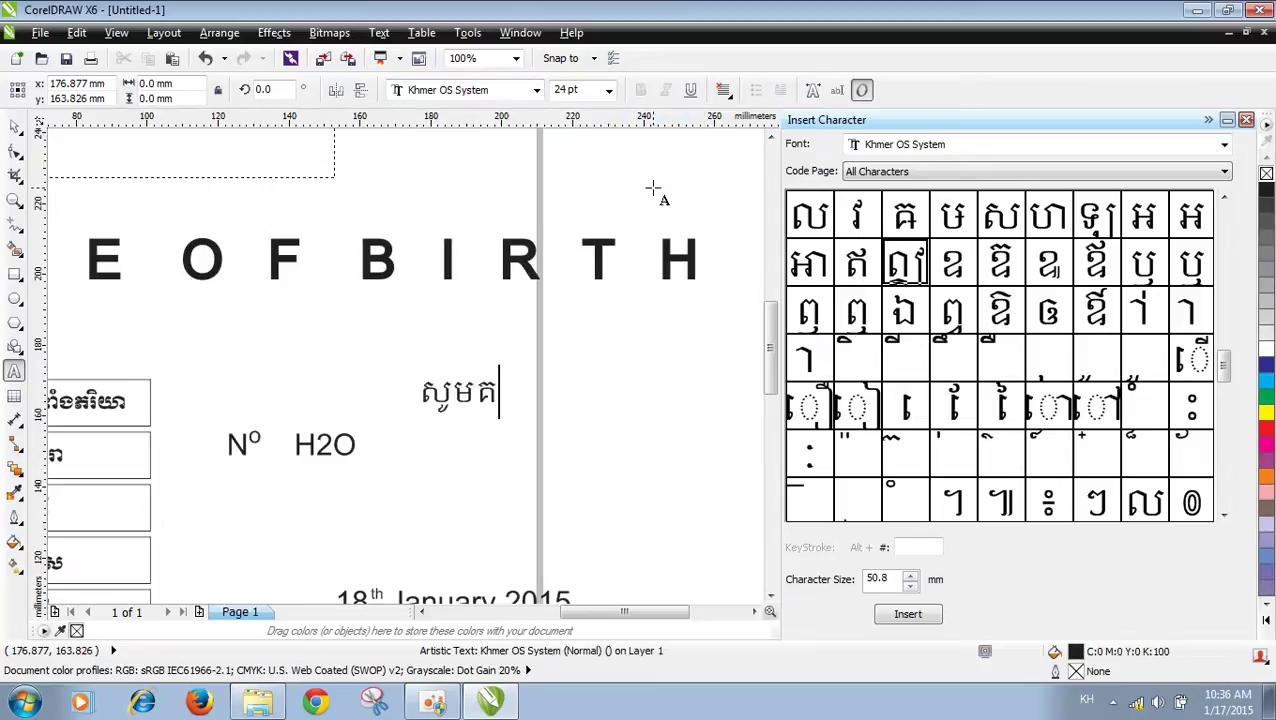
{"action": "type", "text": "ពពពព"}
{"action": "key", "text": "BackSpace"}
{"action": "key", "text": "BackSpace"}
{"action": "key", "text": "BackSpace"}
{"action": "key", "text": "BackSpace"}
{"action": "key", "text": "BackSpace"}
{"action": "key", "text": "BackSpace"}
{"action": "type", "text": "ោរពអញ្ជ"}
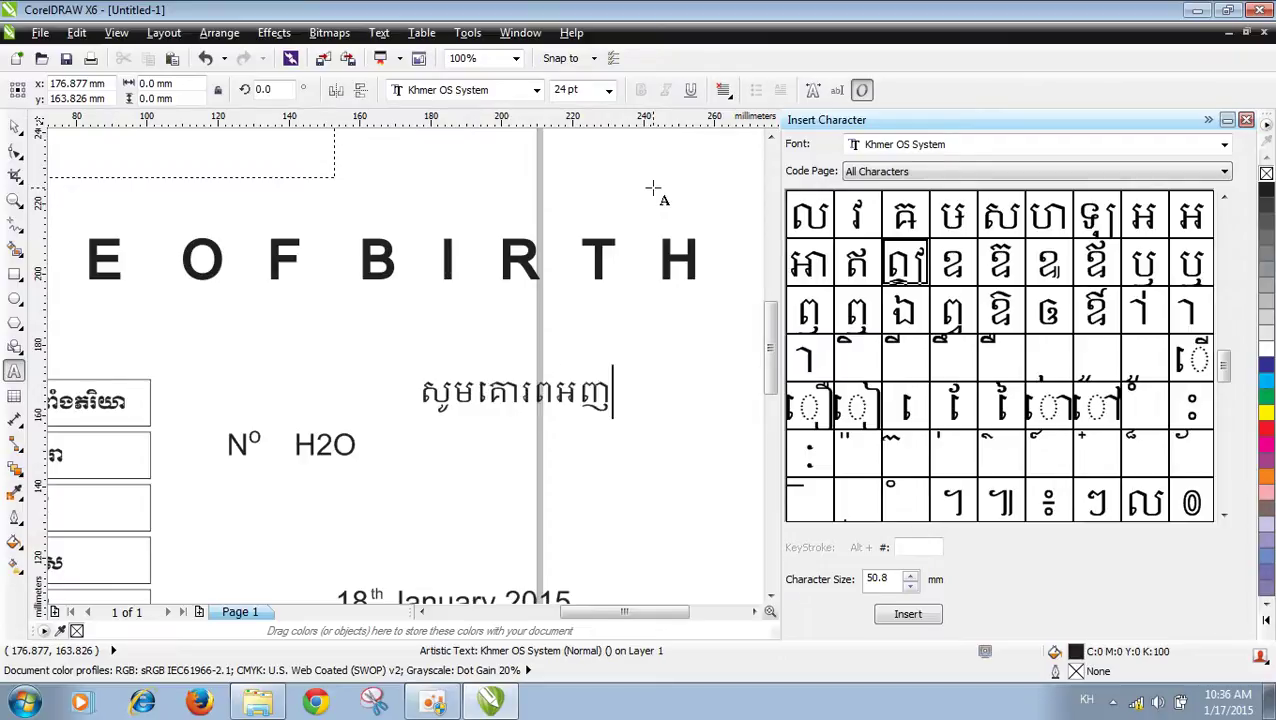
{"action": "type", "text": "ើញ"}
{"action": "key", "text": "ctrl+space"}
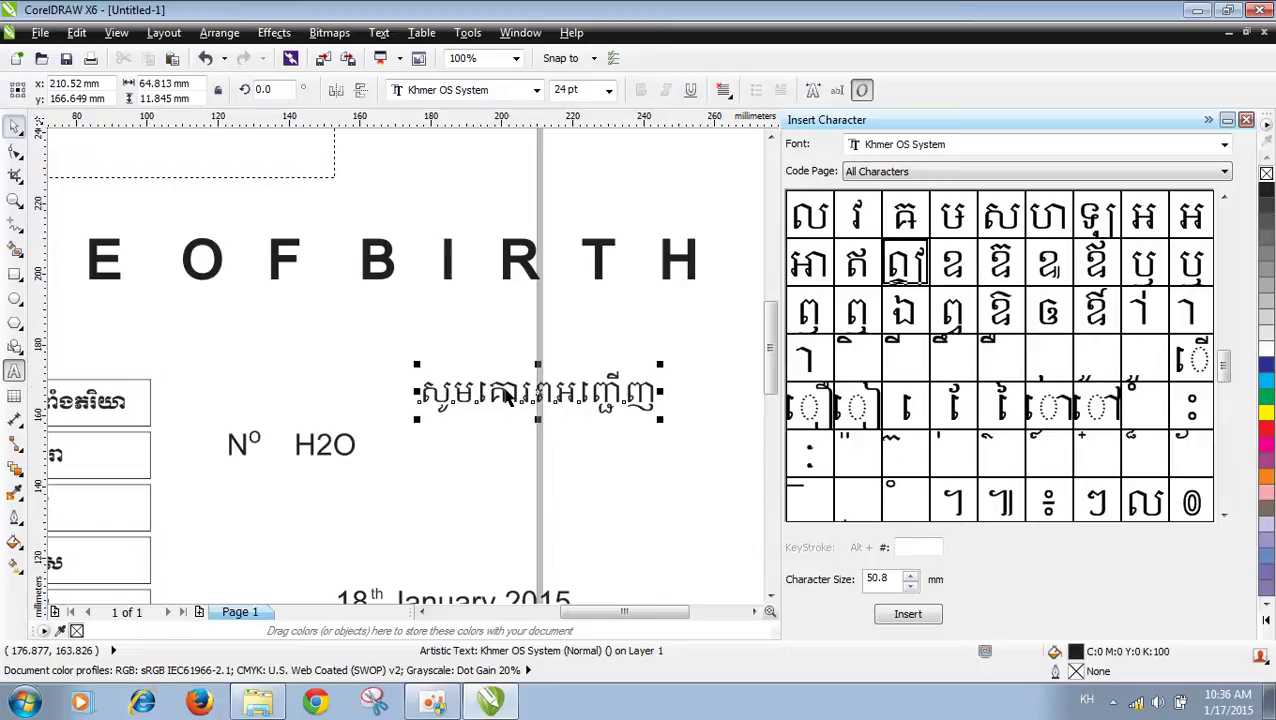
Step: Move the "សូមគោរពអញ្ជើញ" text directly below the "DATE OF BIRTH" heading, above the "No H2O" line, and deselect it
{"action": "left_click", "coordinate": [562, 417]}
{"action": "left_click_drag", "start_coordinate": [529, 397], "coordinate": [334, 330]}
{"action": "left_click", "coordinate": [436, 393]}
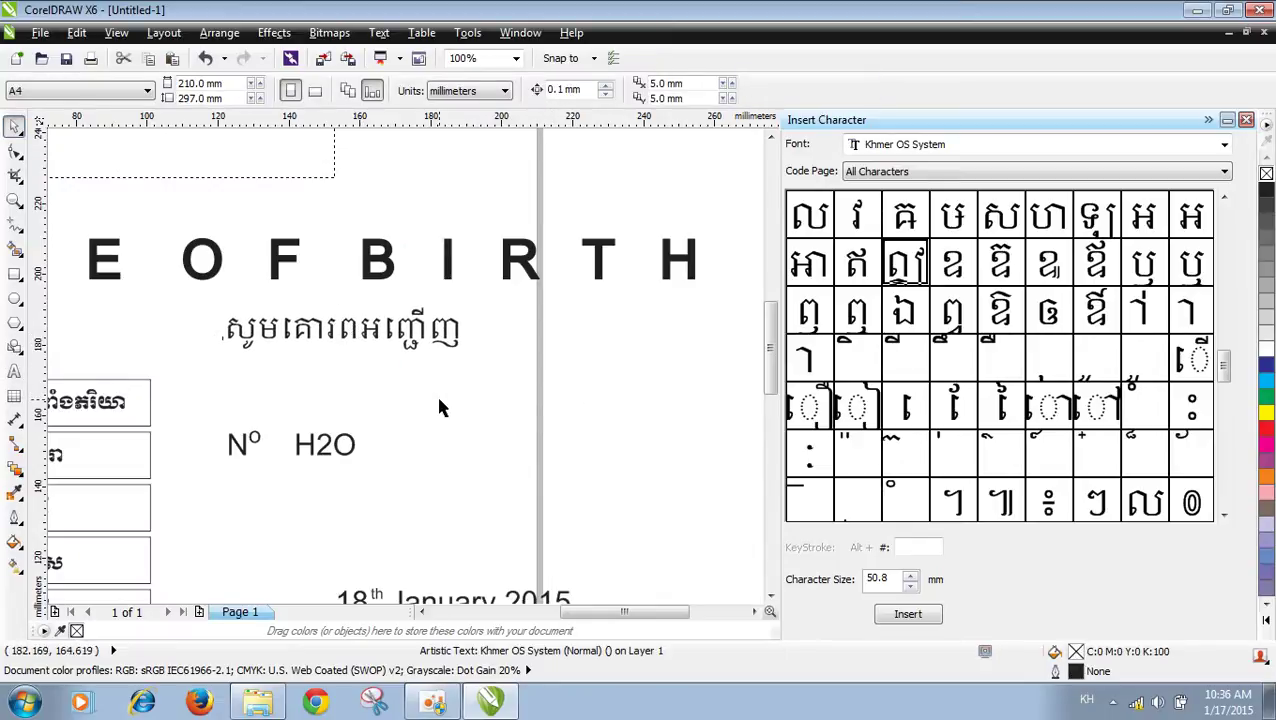
Step: Load the TechnicBold font into the Insert Character symbol grid
{"action": "left_click", "coordinate": [14, 371]}
{"action": "left_click", "coordinate": [292, 380]}
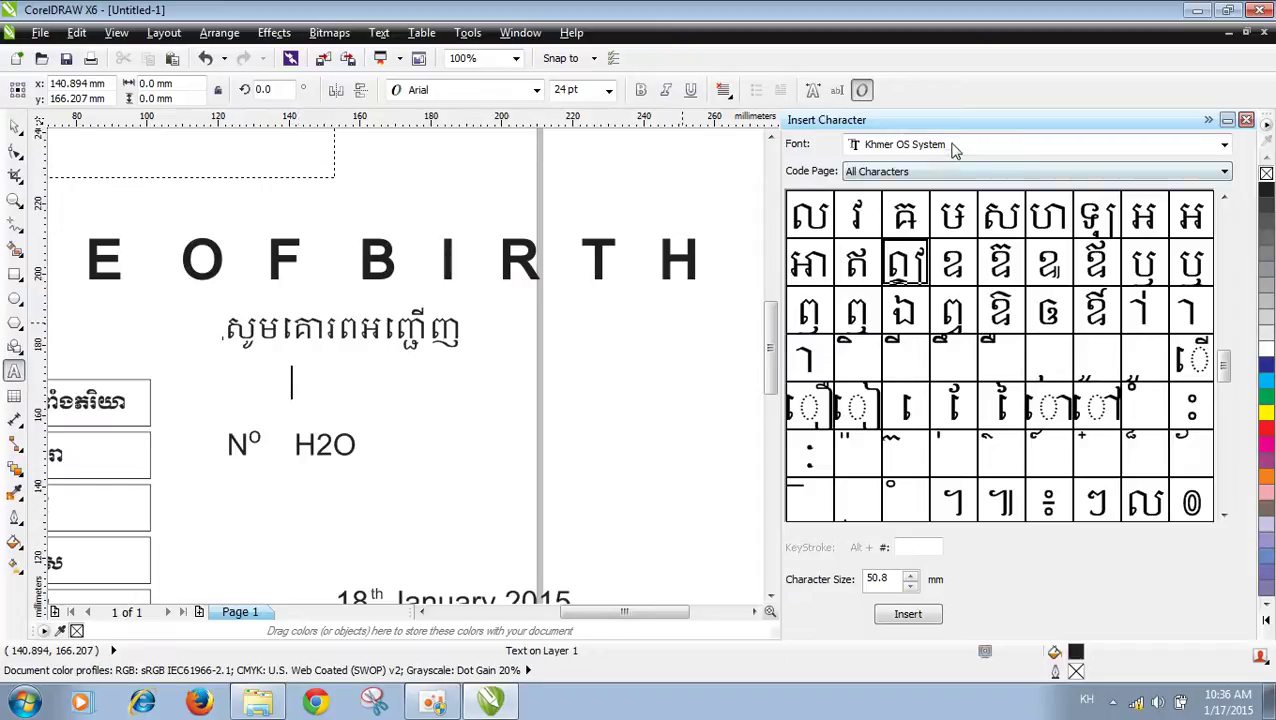
{"action": "left_click", "coordinate": [954, 148]}
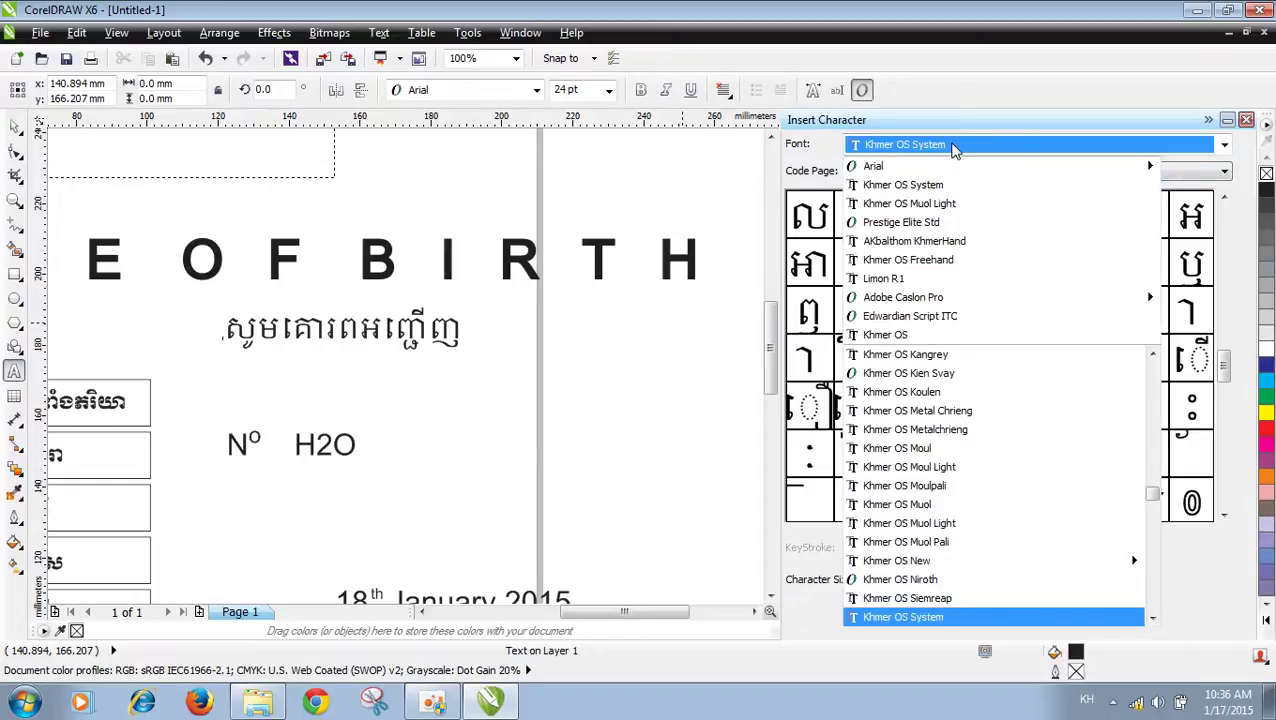
{"action": "scroll", "coordinate": [1040, 460], "scroll_direction": "down", "scroll_amount": 5}
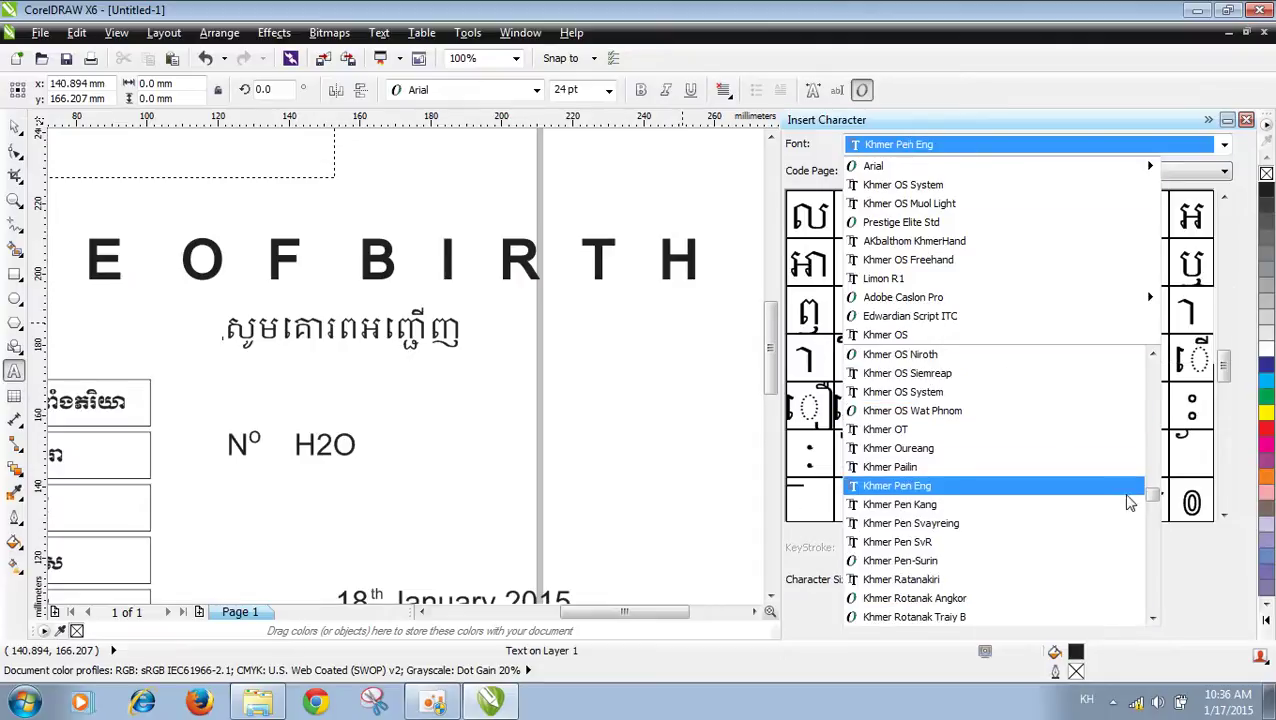
{"action": "left_click_drag", "start_coordinate": [1151, 497], "coordinate": [1151, 560]}
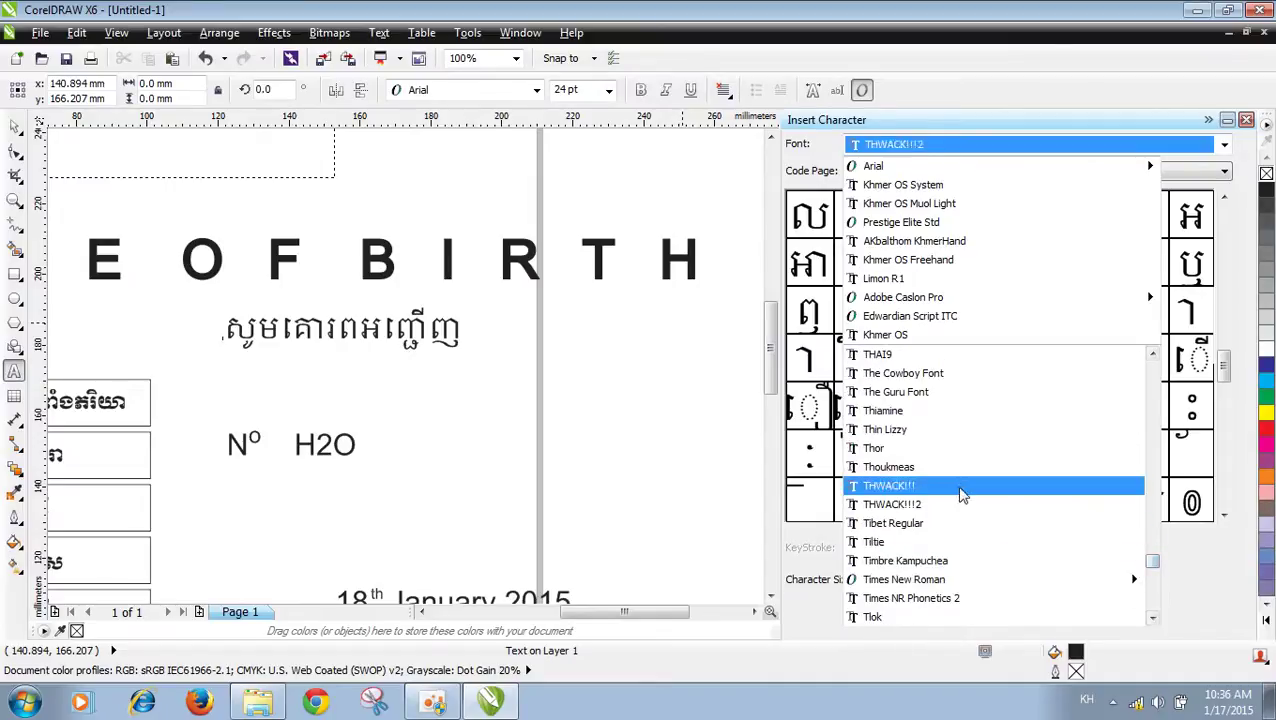
{"action": "scroll", "coordinate": [912, 420], "scroll_direction": "down", "scroll_amount": 2}
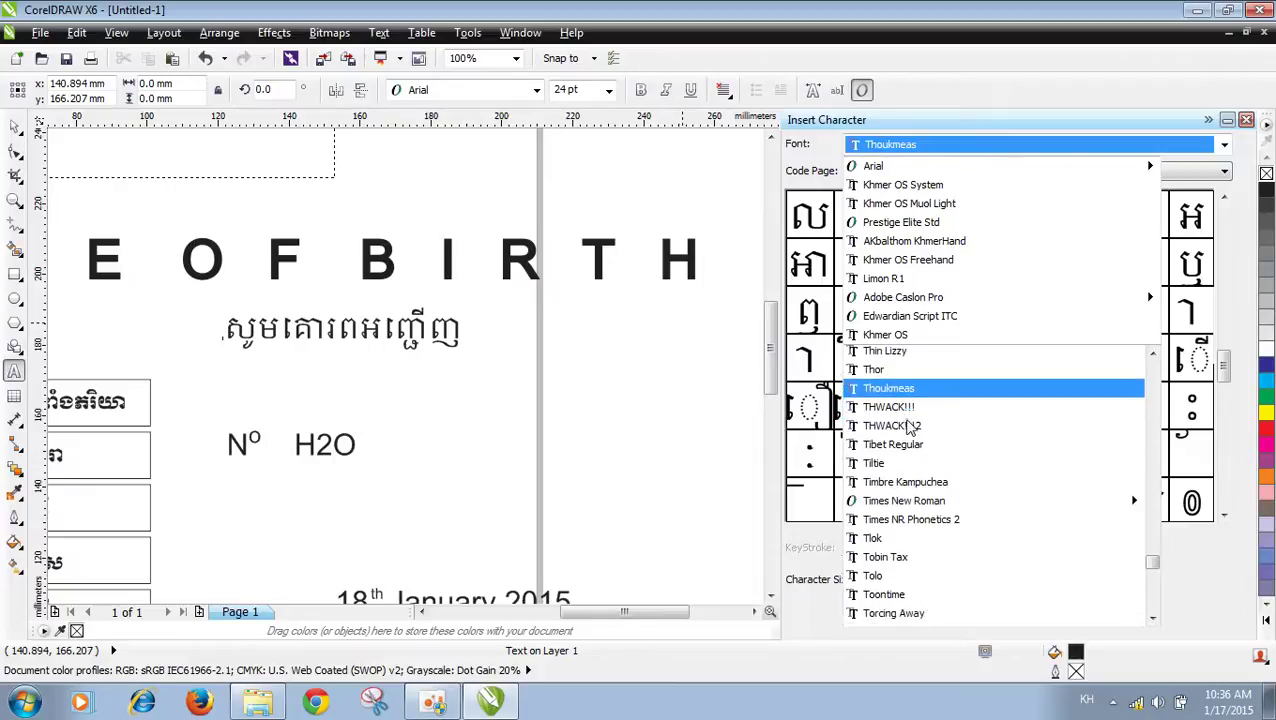
{"action": "scroll", "coordinate": [910, 428], "scroll_direction": "up", "scroll_amount": 3}
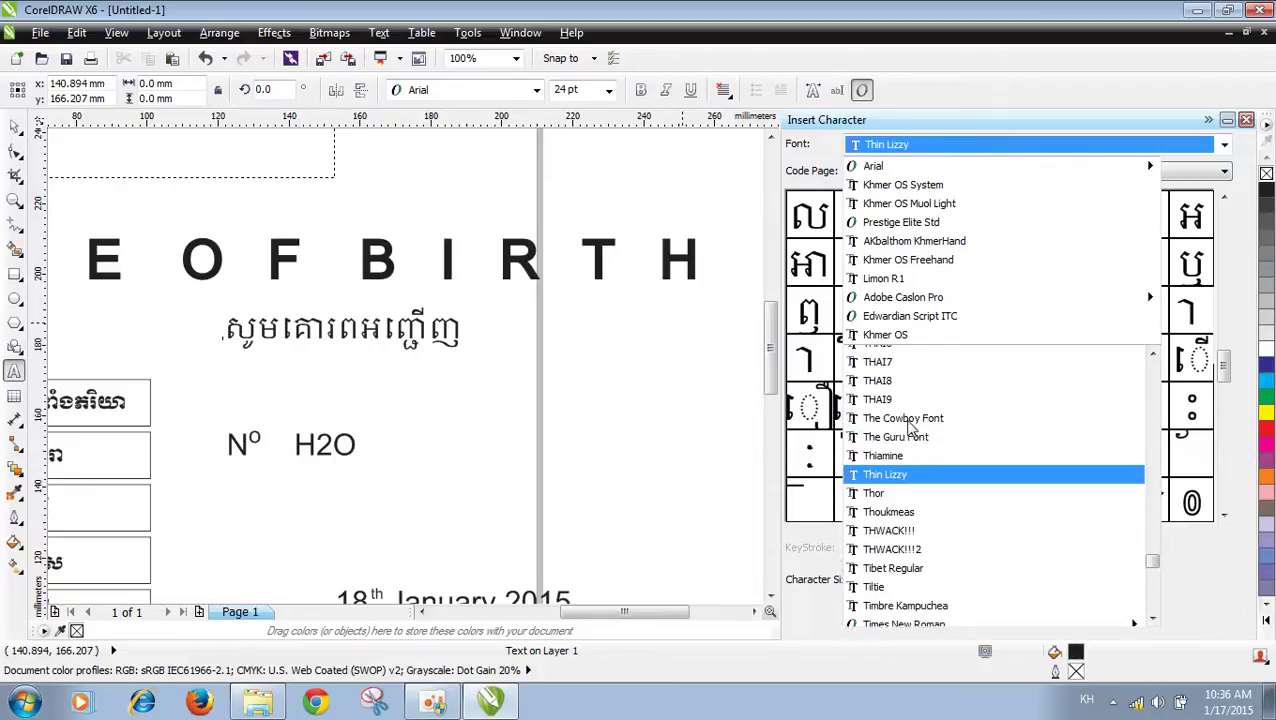
{"action": "scroll", "coordinate": [910, 428], "scroll_direction": "up", "scroll_amount": 3}
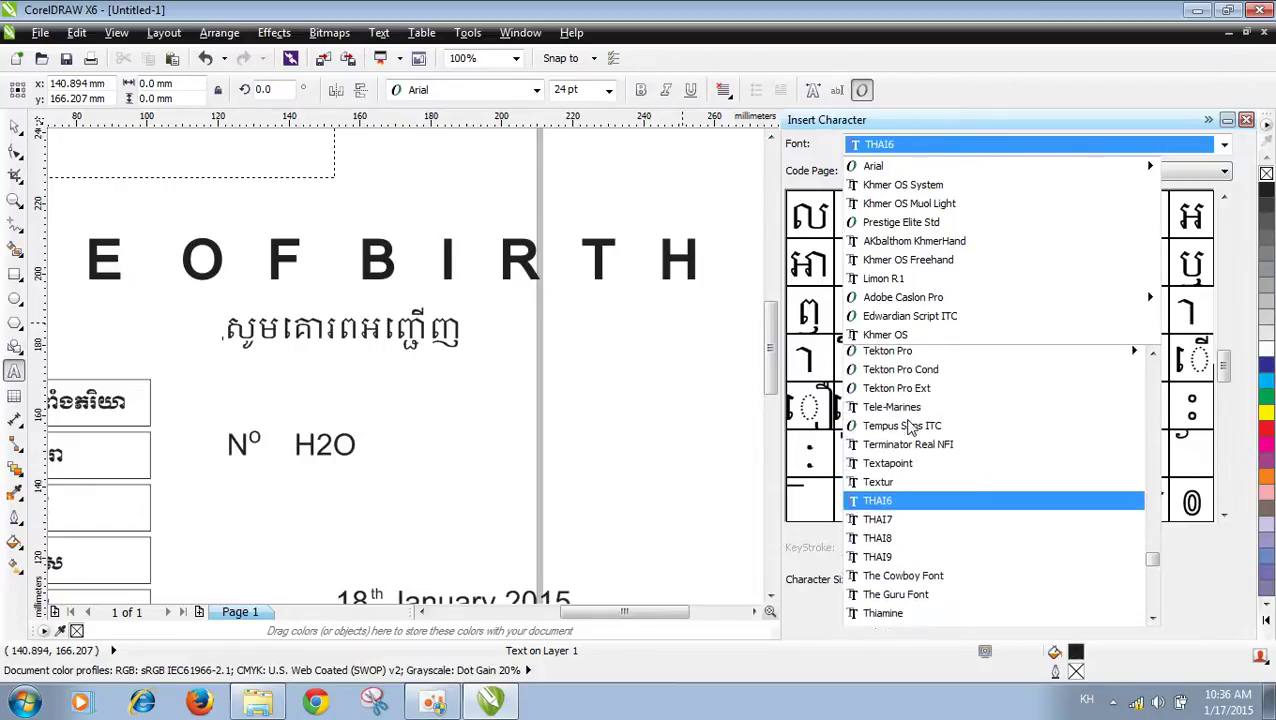
{"action": "scroll", "coordinate": [910, 428], "scroll_direction": "up", "scroll_amount": 1}
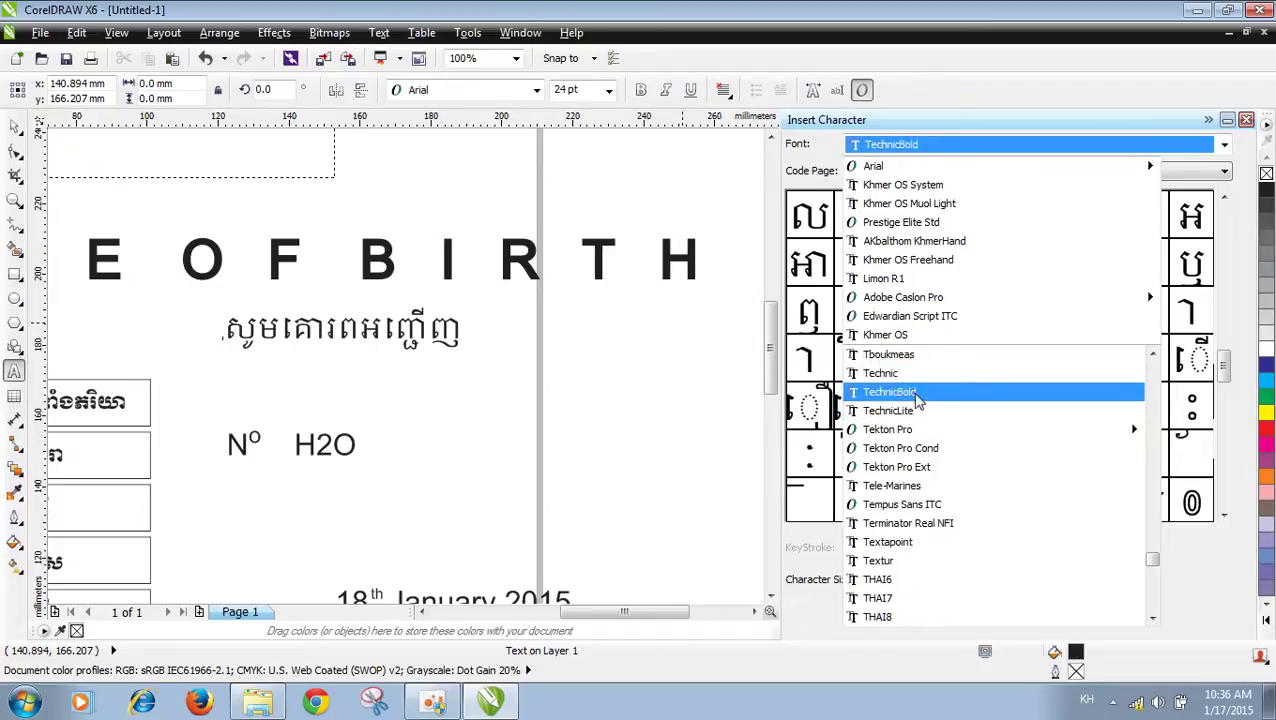
{"action": "scroll", "coordinate": [918, 400], "scroll_direction": "up", "scroll_amount": 1}
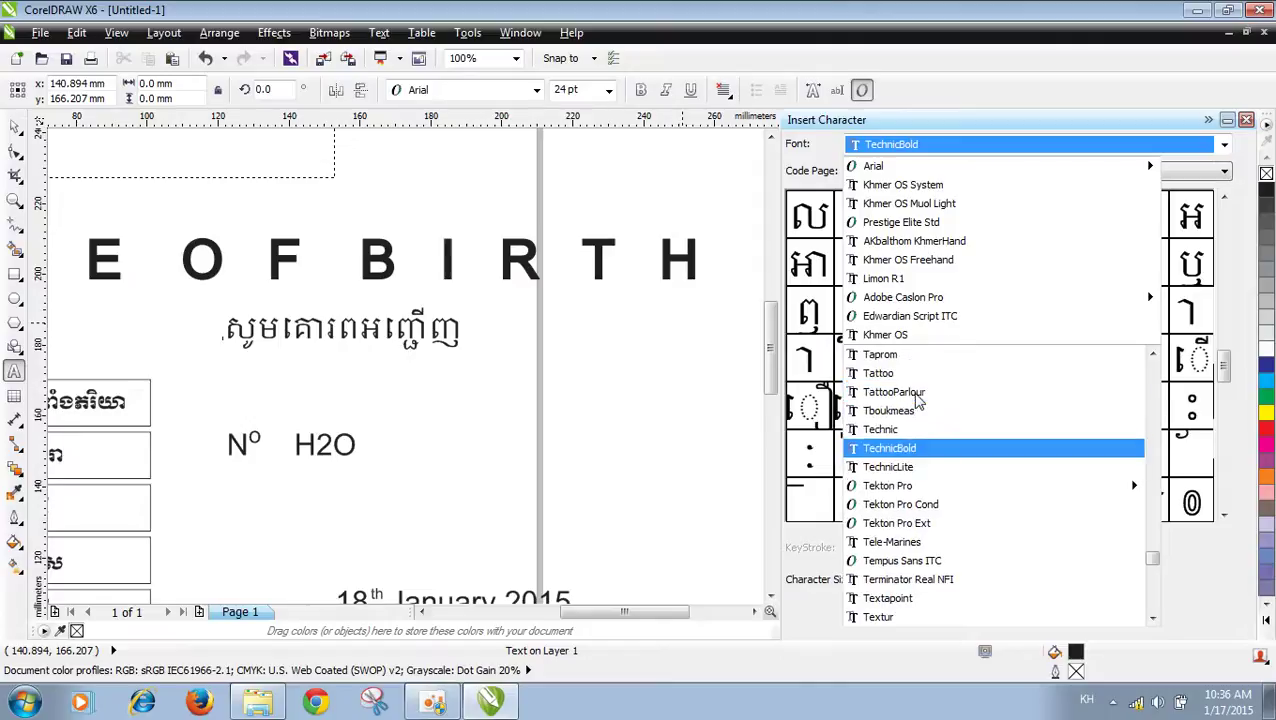
{"action": "left_click", "coordinate": [913, 452]}
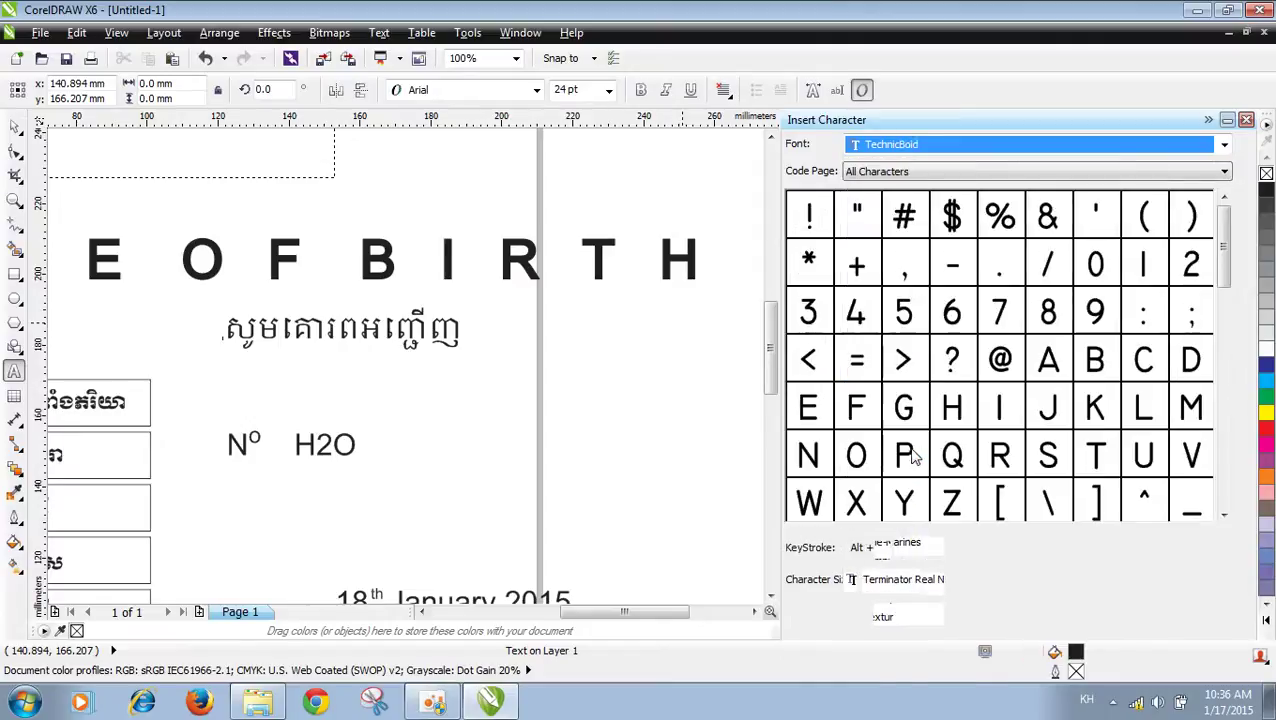
Step: Switch the Insert Character symbol grid to the Tacteing font
{"action": "left_click", "coordinate": [929, 150]}
{"action": "scroll", "coordinate": [922, 396], "scroll_direction": "up", "scroll_amount": 2}
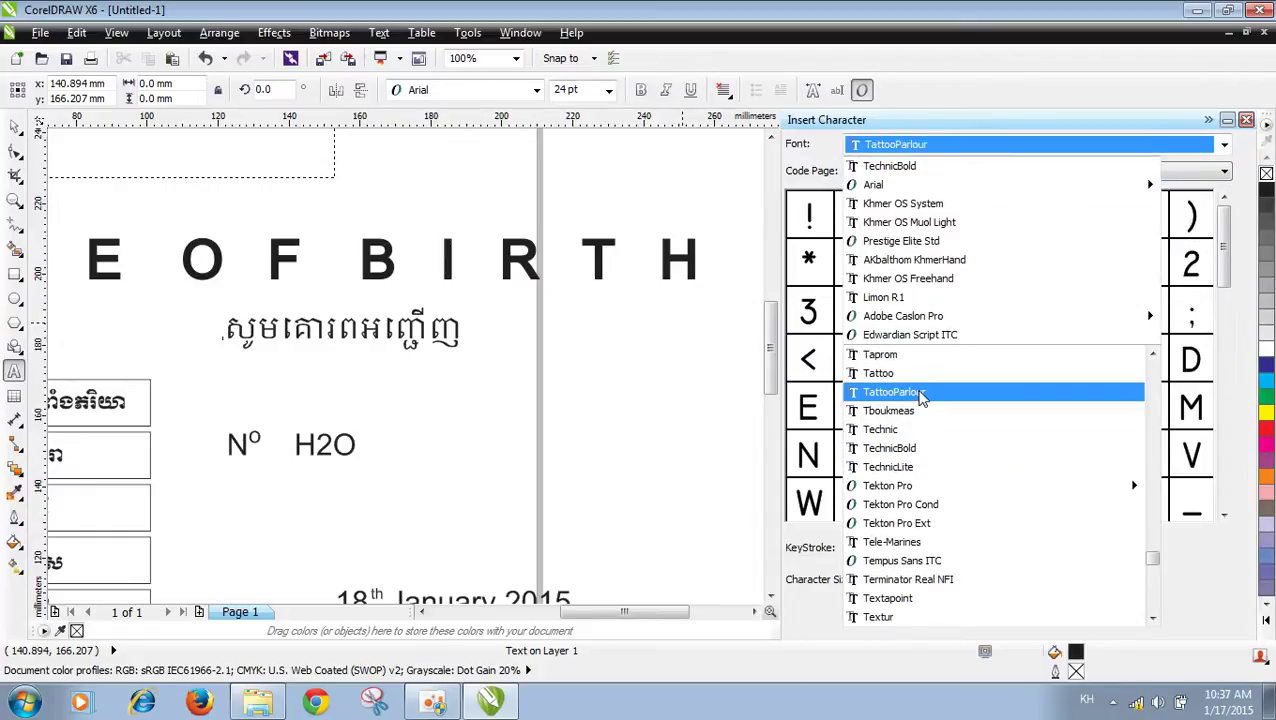
{"action": "scroll", "coordinate": [922, 396], "scroll_direction": "up", "scroll_amount": 1}
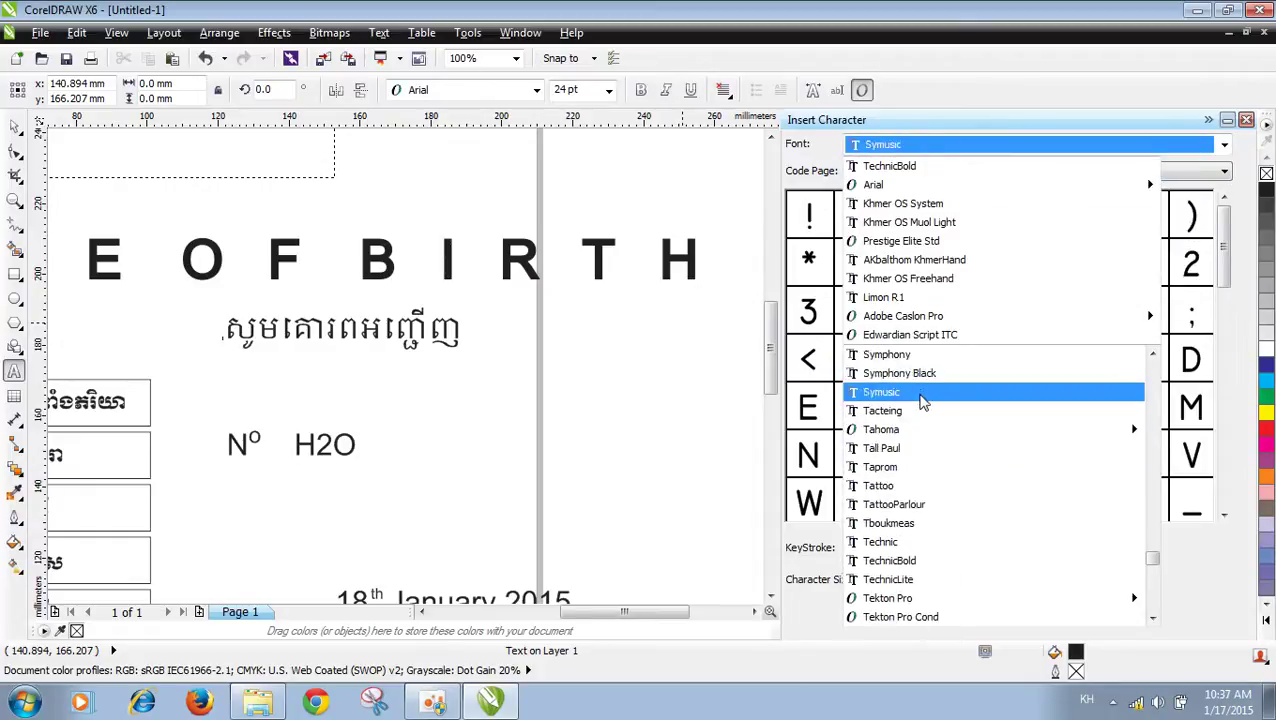
{"action": "left_click", "coordinate": [922, 414]}
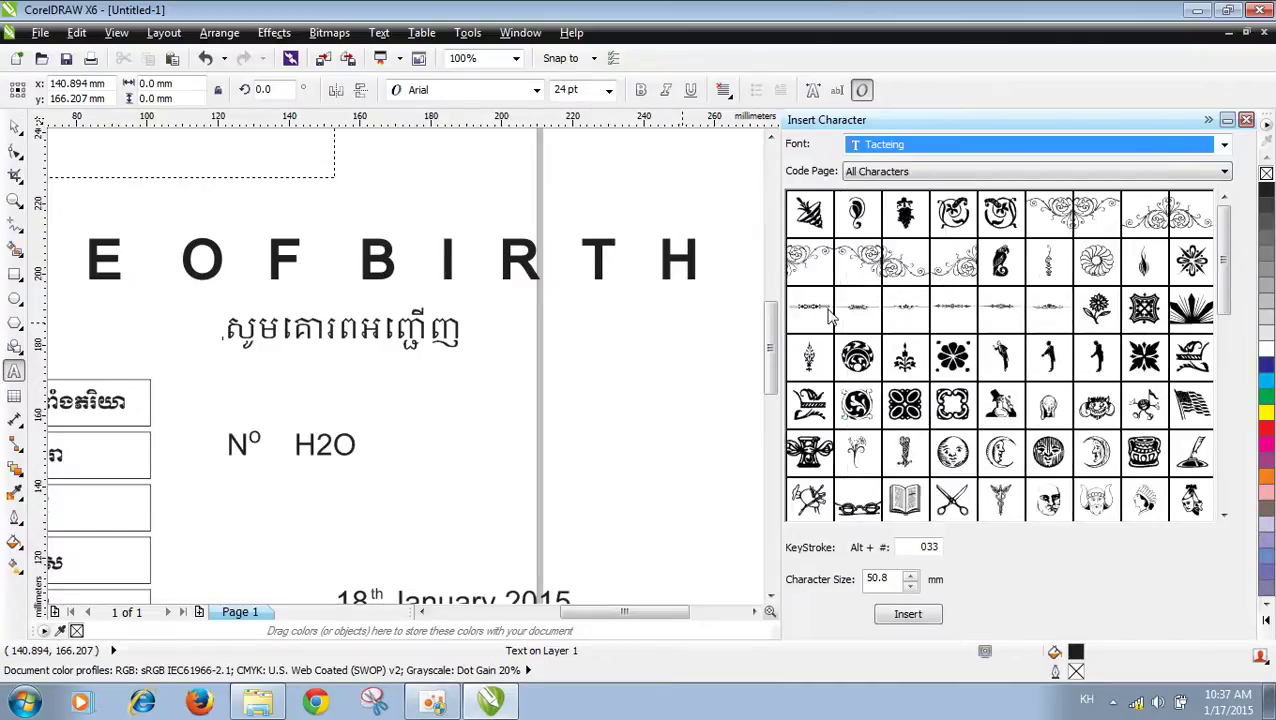
Step: Place the ornamental divider symbol, character 051, between "សូមគោរពអញ្ជើញ" and the "No H2O" line and fill it black
{"action": "left_click_drag", "start_coordinate": [828, 316], "coordinate": [400, 378]}
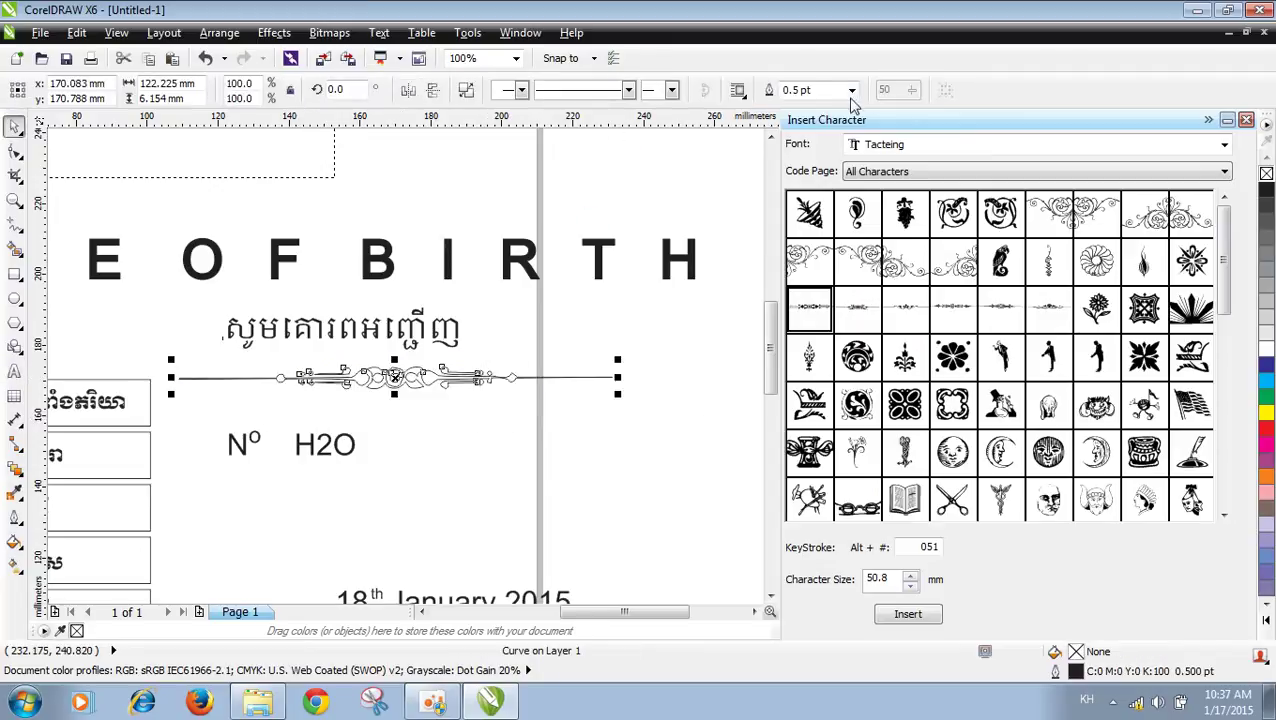
{"action": "left_click", "coordinate": [561, 384]}
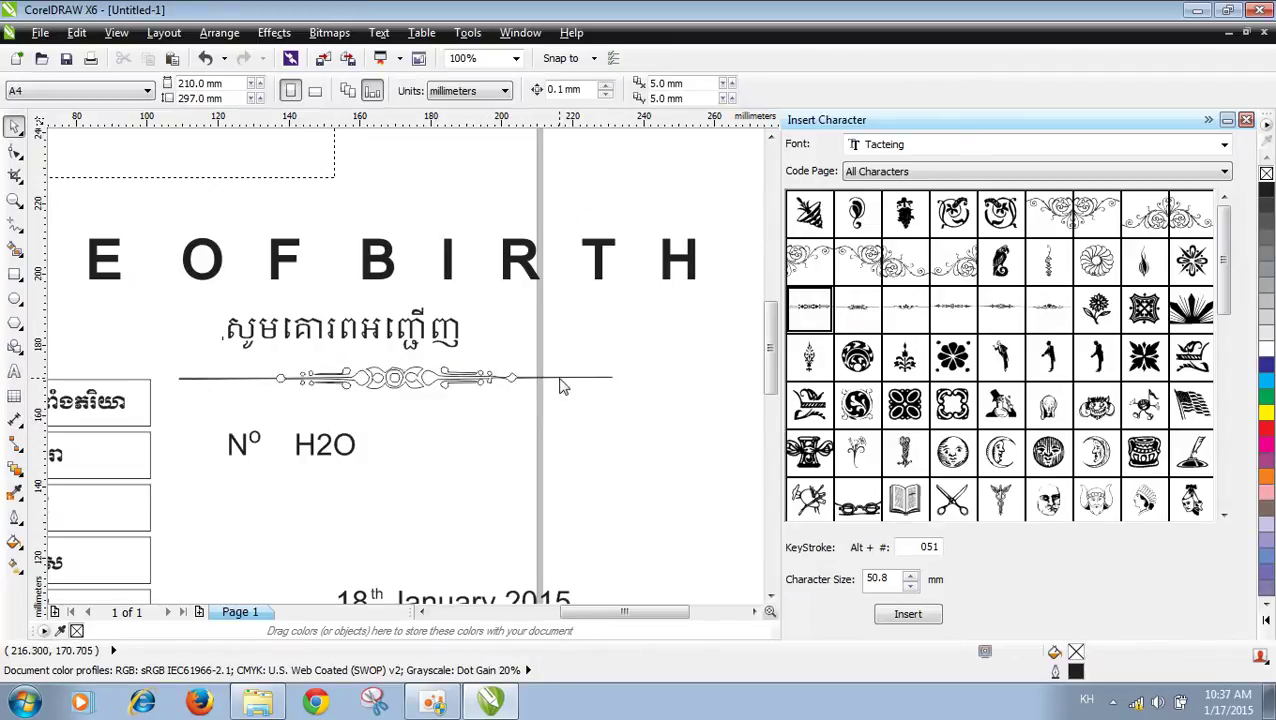
{"action": "key", "text": "F10"}
{"action": "left_click", "coordinate": [558, 380]}
{"action": "left_click", "coordinate": [1266, 196]}
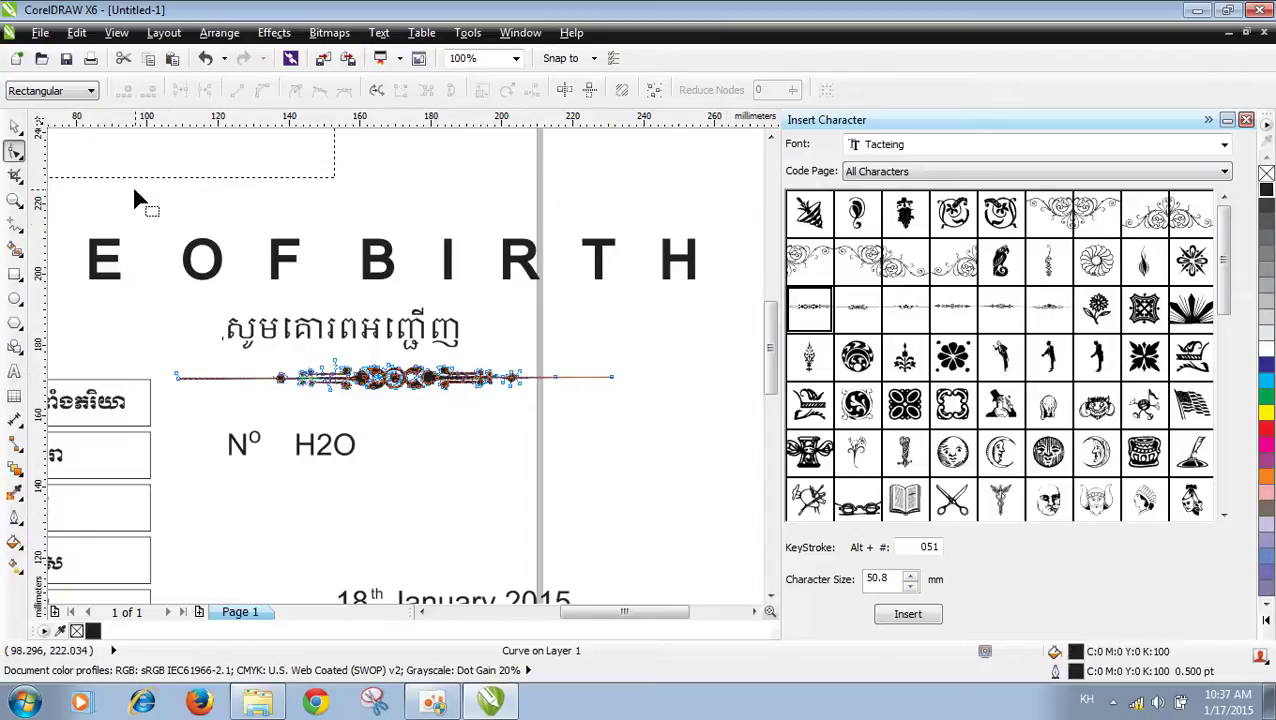
{"action": "left_click", "coordinate": [15, 127]}
{"action": "left_click", "coordinate": [185, 355]}
{"action": "left_click", "coordinate": [175, 377]}
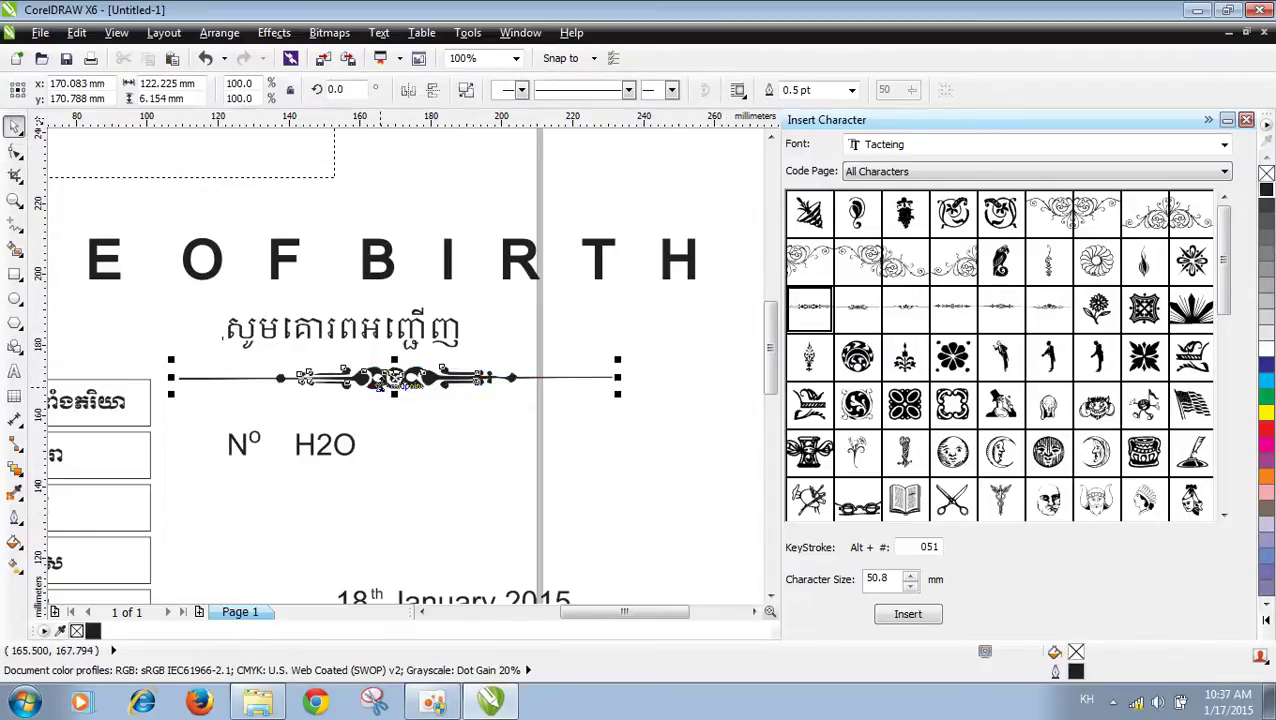
Step: Scale the divider ornament down to 27.4%, about 33 mm wide, and position it just under the "សូមគោរពអញ្ជើញ" text
{"action": "left_click_drag", "start_coordinate": [617, 360], "coordinate": [285, 403]}
{"action": "left_click_drag", "start_coordinate": [282, 393], "coordinate": [400, 375]}
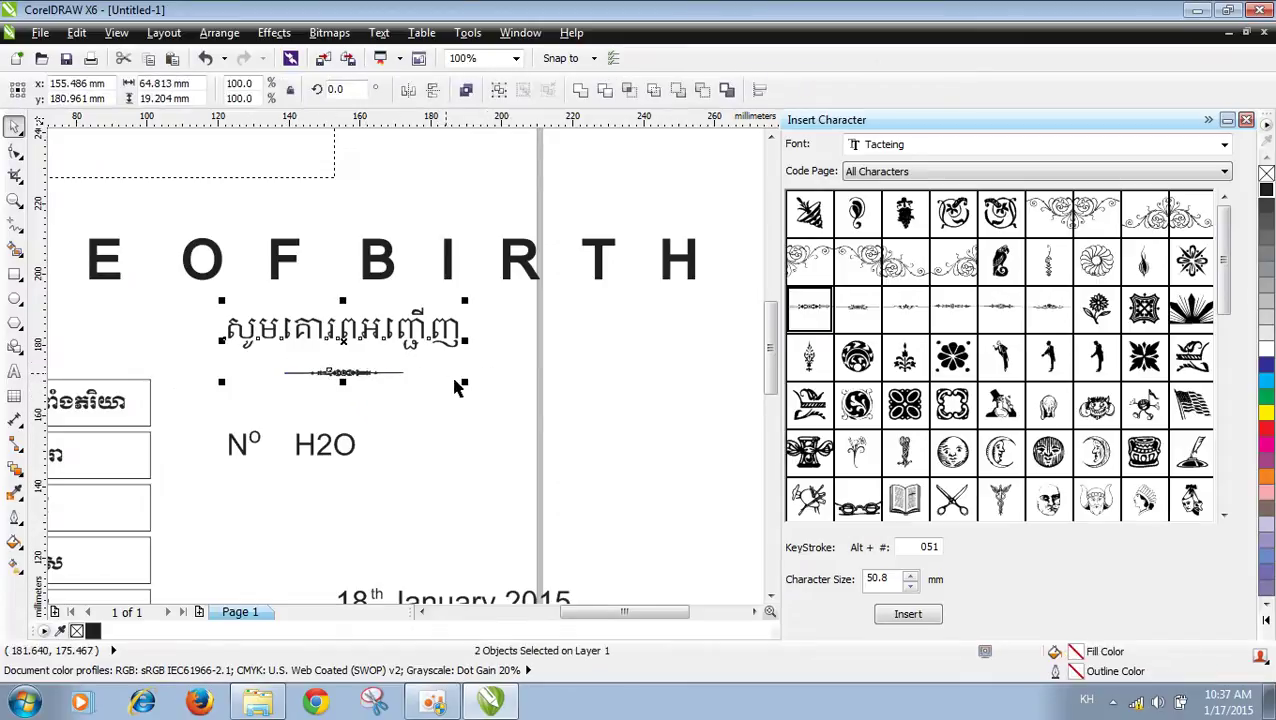
{"action": "key", "text": "Escape"}
{"action": "left_click", "coordinate": [340, 370]}
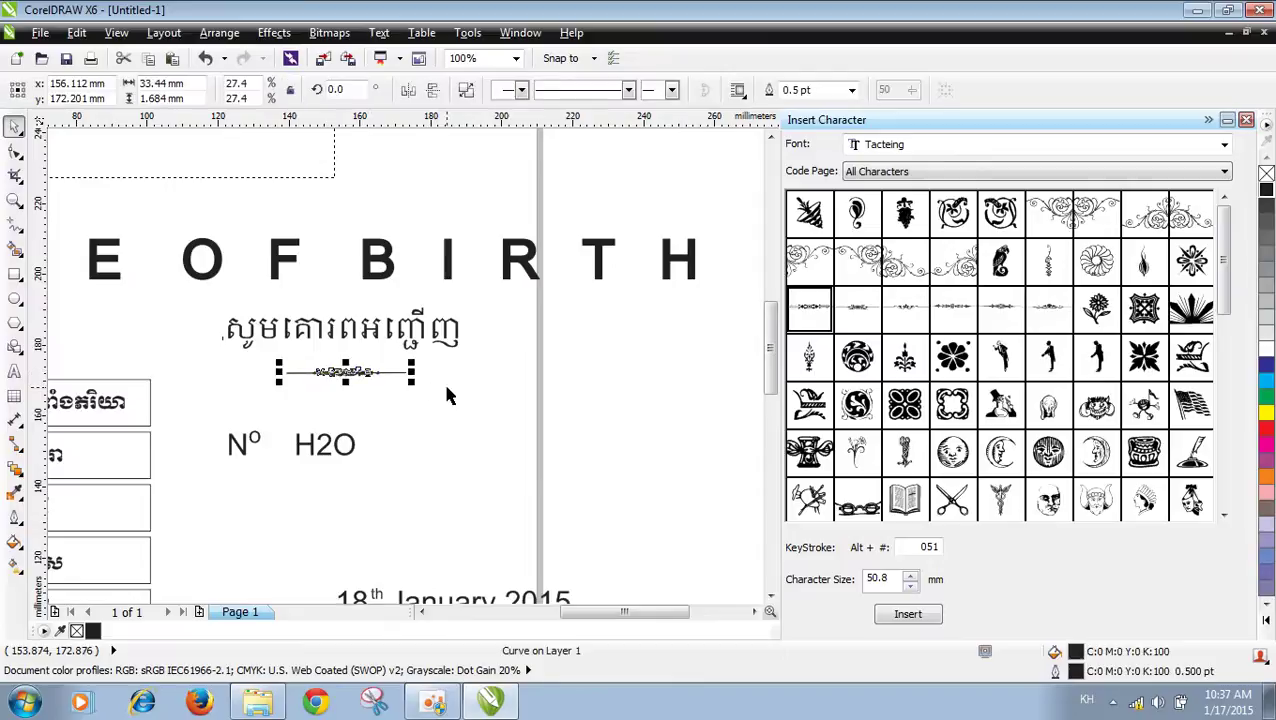
{"action": "left_click", "coordinate": [465, 410]}
{"action": "scroll", "coordinate": [465, 410], "scroll_direction": "down", "scroll_amount": 3}
{"action": "scroll", "coordinate": [446, 400], "scroll_direction": "up", "scroll_amount": 3}
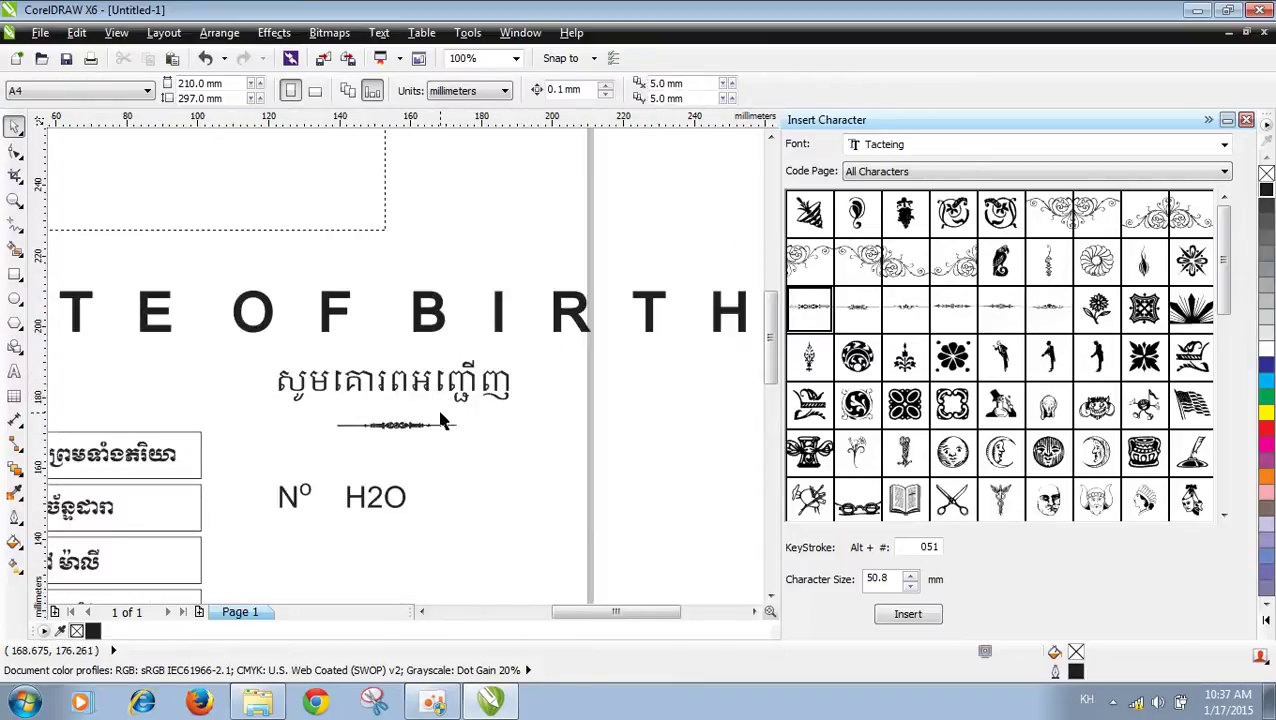
Step: Align the divider ornament and the "សូមគោរពអញ្ជើញ" text on a common vertical centre line, leaving nothing selected
{"action": "left_click", "coordinate": [398, 438]}
{"action": "left_click", "coordinate": [420, 385], "text": "shift"}
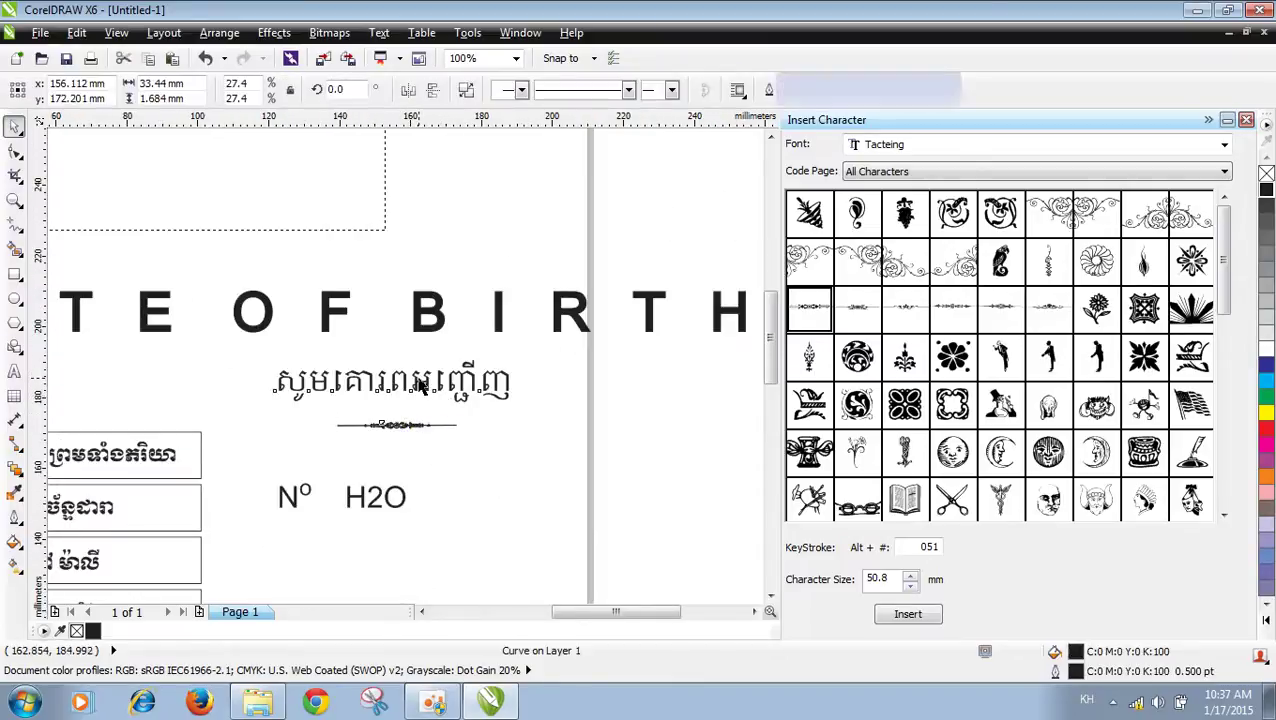
{"action": "left_click", "coordinate": [484, 402], "text": "shift"}
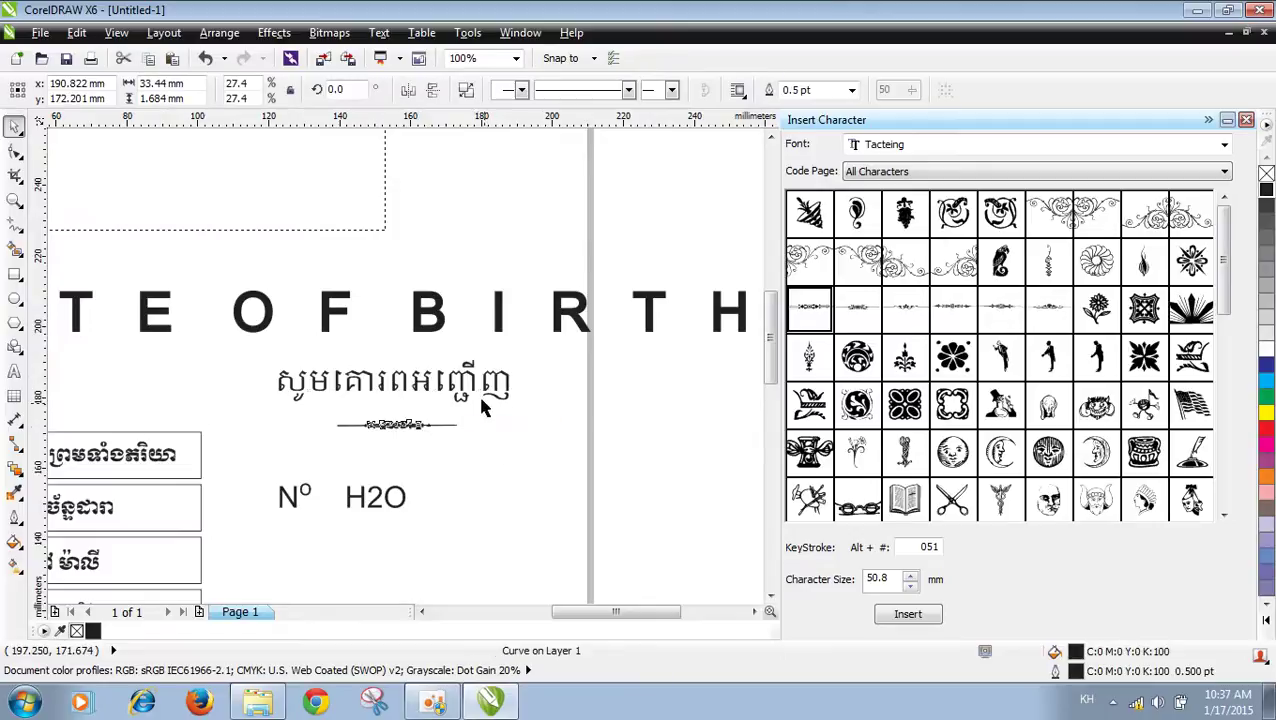
{"action": "key", "text": "r"}
{"action": "left_click", "coordinate": [476, 390], "text": "shift"}
{"action": "key", "text": "c"}
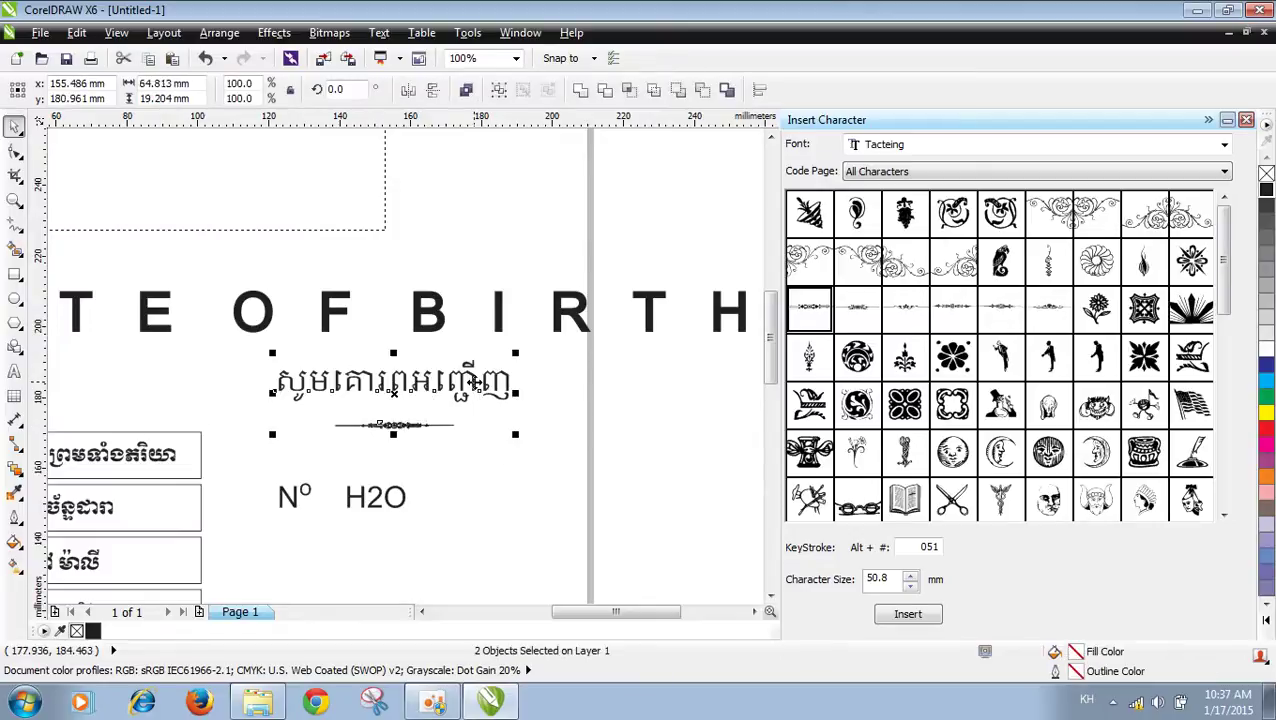
{"action": "left_click", "coordinate": [530, 478]}
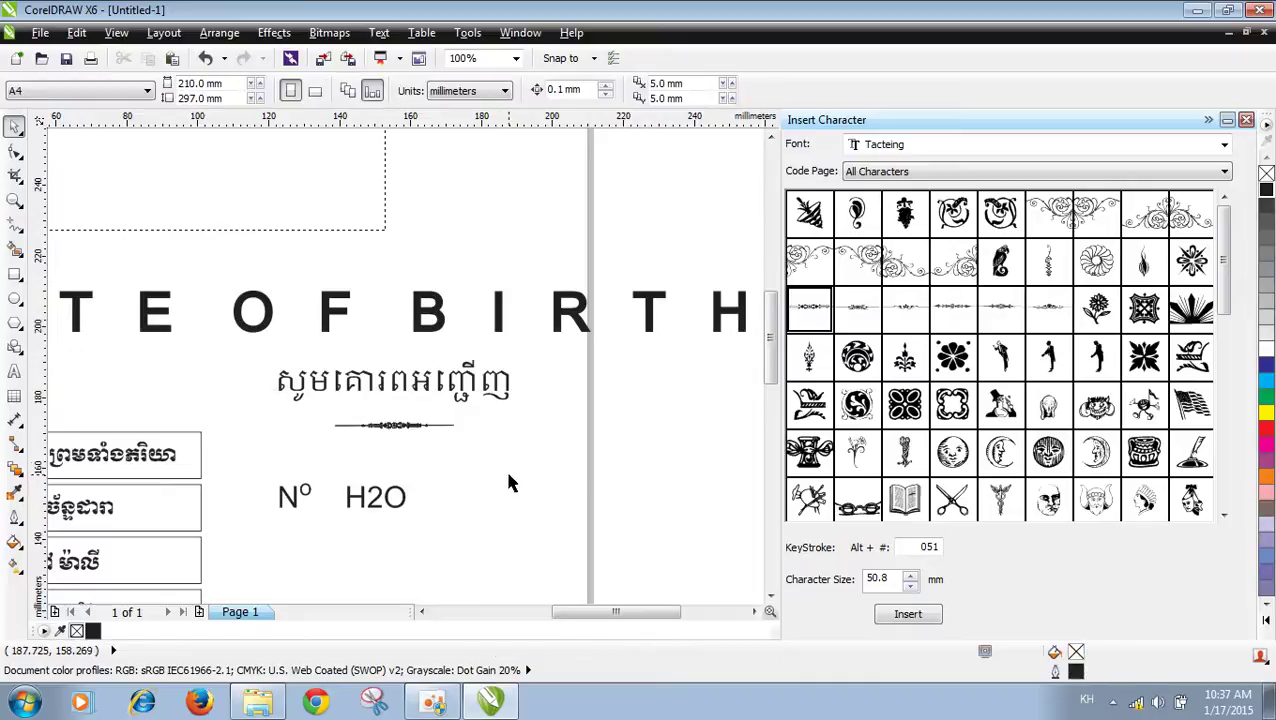
Step: Add the scroll ornament, character 038, in black above the end of the "DATE OF BIRTH" heading, against the page's right edge
{"action": "scroll", "coordinate": [560, 481], "scroll_direction": "down", "scroll_amount": 3}
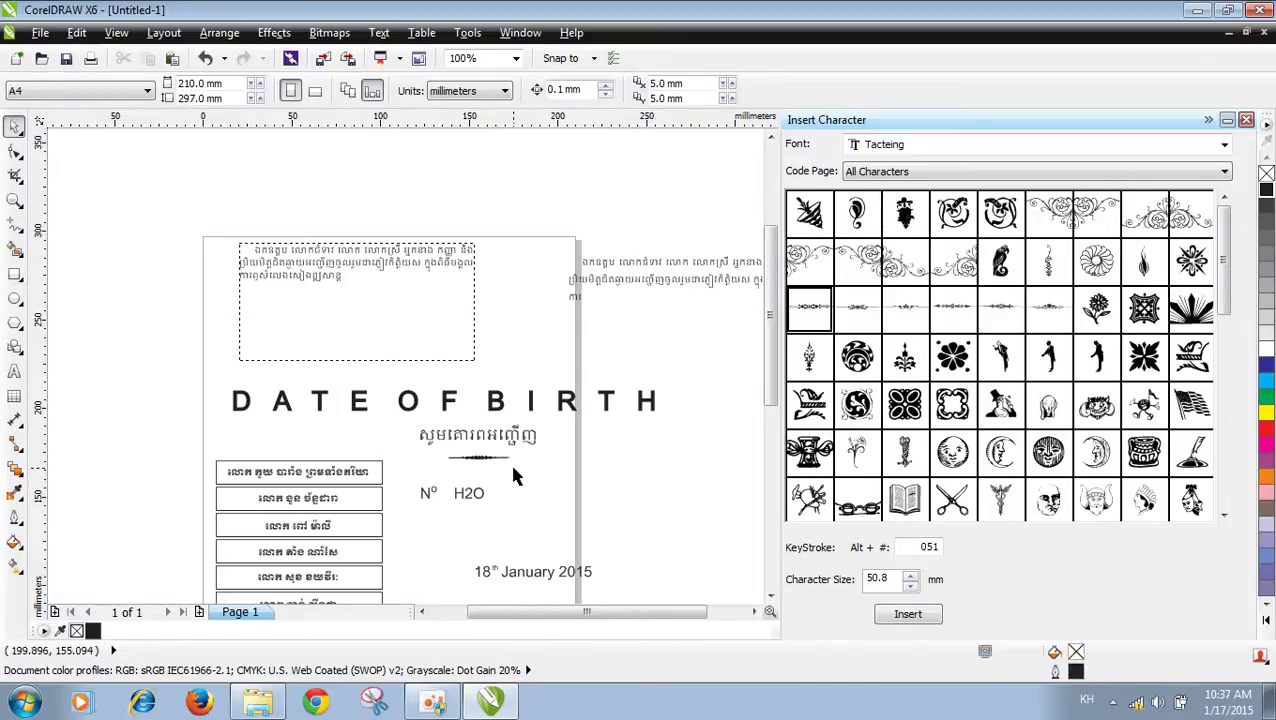
{"action": "scroll", "coordinate": [507, 458], "scroll_direction": "up", "scroll_amount": 3}
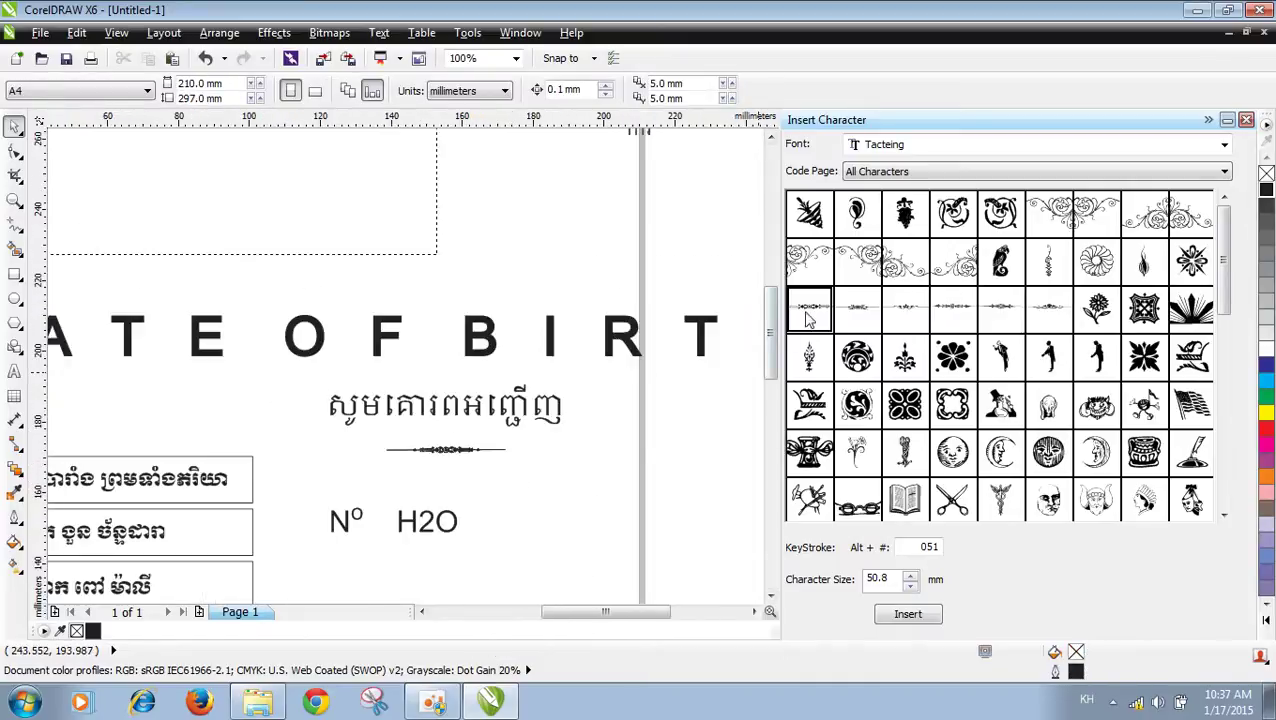
{"action": "left_click_drag", "start_coordinate": [1067, 218], "coordinate": [582, 229]}
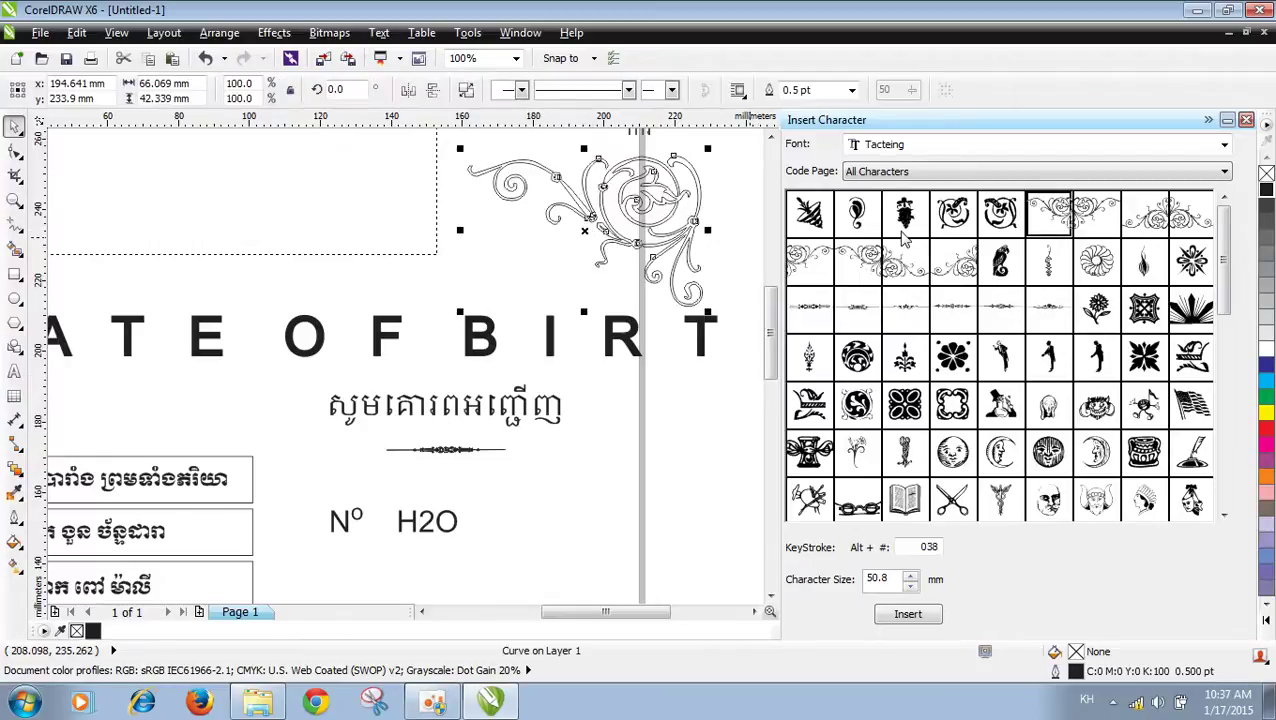
{"action": "key", "text": "F3"}
{"action": "scroll", "coordinate": [575, 266], "scroll_direction": "up", "scroll_amount": 2}
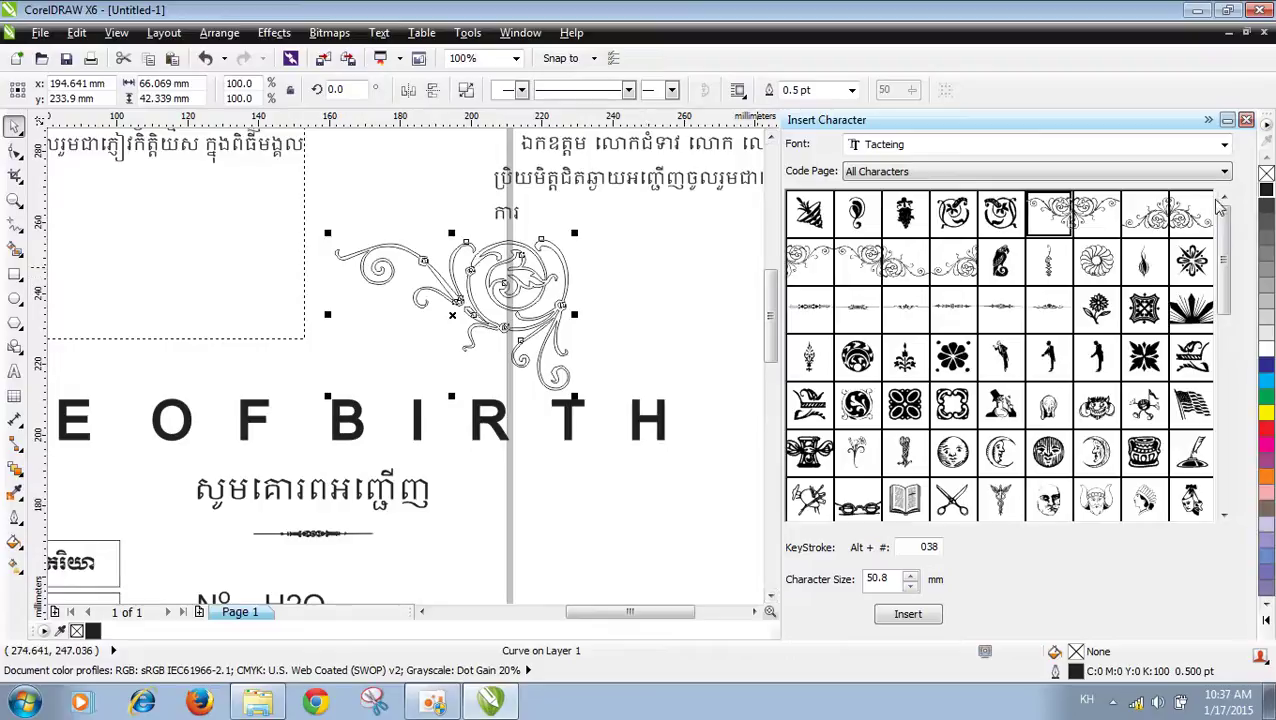
{"action": "left_click", "coordinate": [1265, 190]}
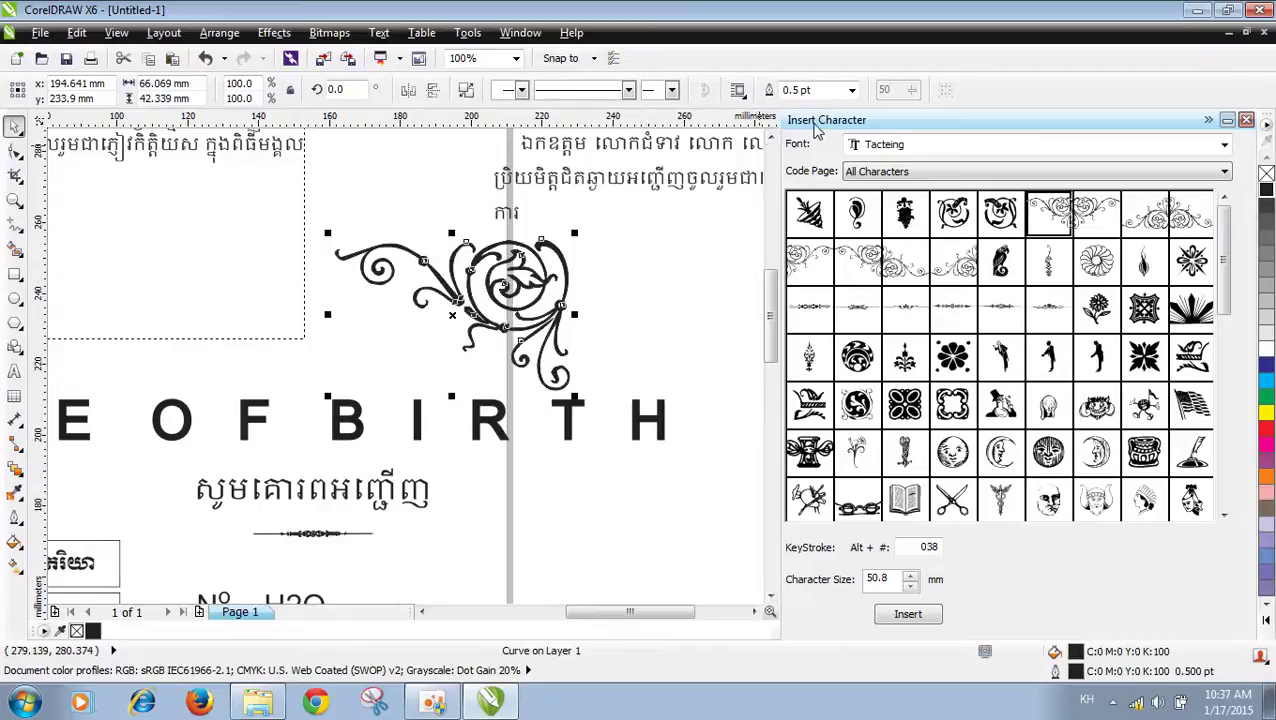
{"action": "left_click", "coordinate": [640, 292]}
{"action": "left_click_drag", "start_coordinate": [566, 306], "coordinate": [504, 322]}
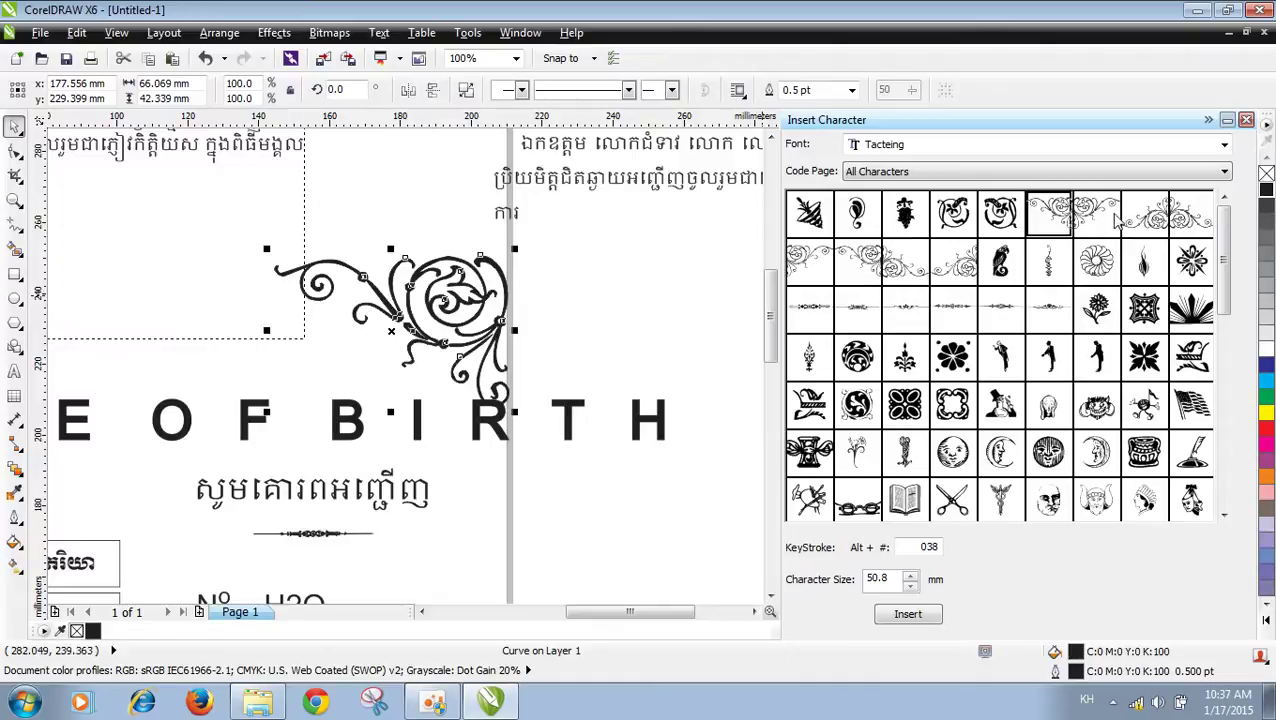
Step: Place the scroll ornament half, character 040, off the page below the end of the "DATE OF BIRTH" heading and fill it black
{"action": "left_click", "coordinate": [1144, 212]}
{"action": "left_click_drag", "start_coordinate": [1144, 212], "coordinate": [655, 512]}
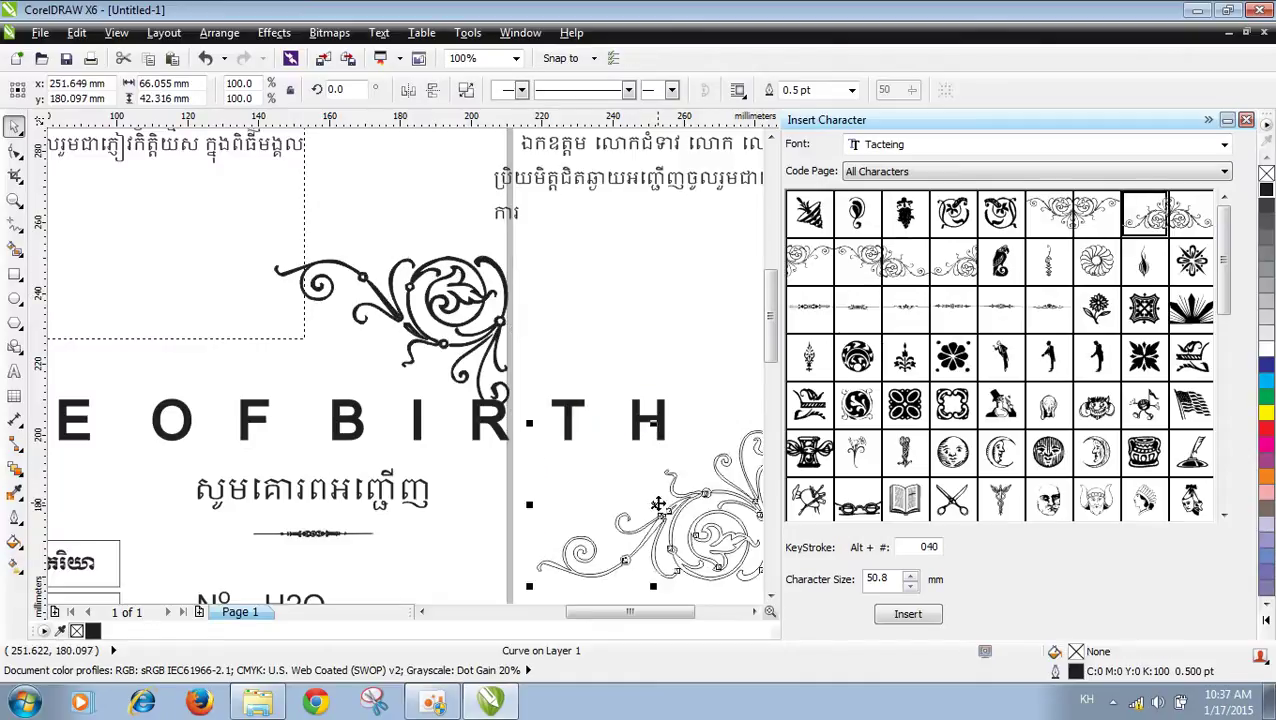
{"action": "scroll", "coordinate": [640, 475], "scroll_direction": "down", "scroll_amount": 2}
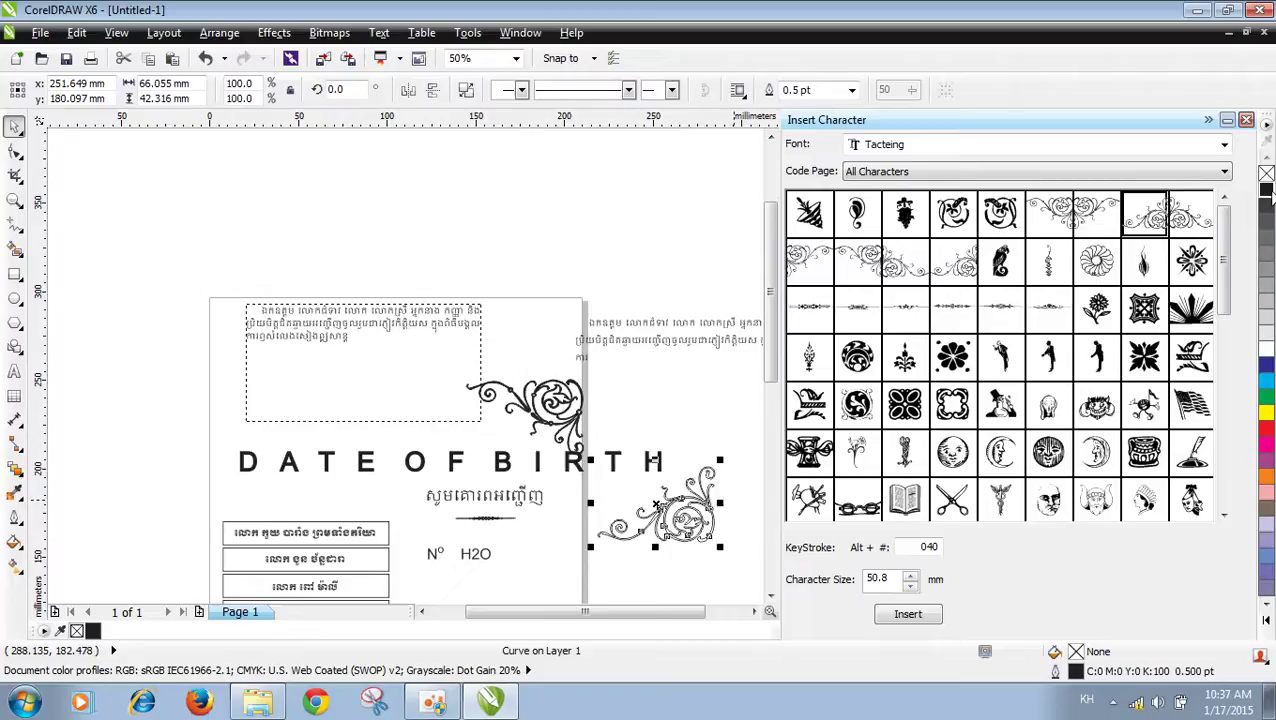
{"action": "left_click", "coordinate": [1268, 193]}
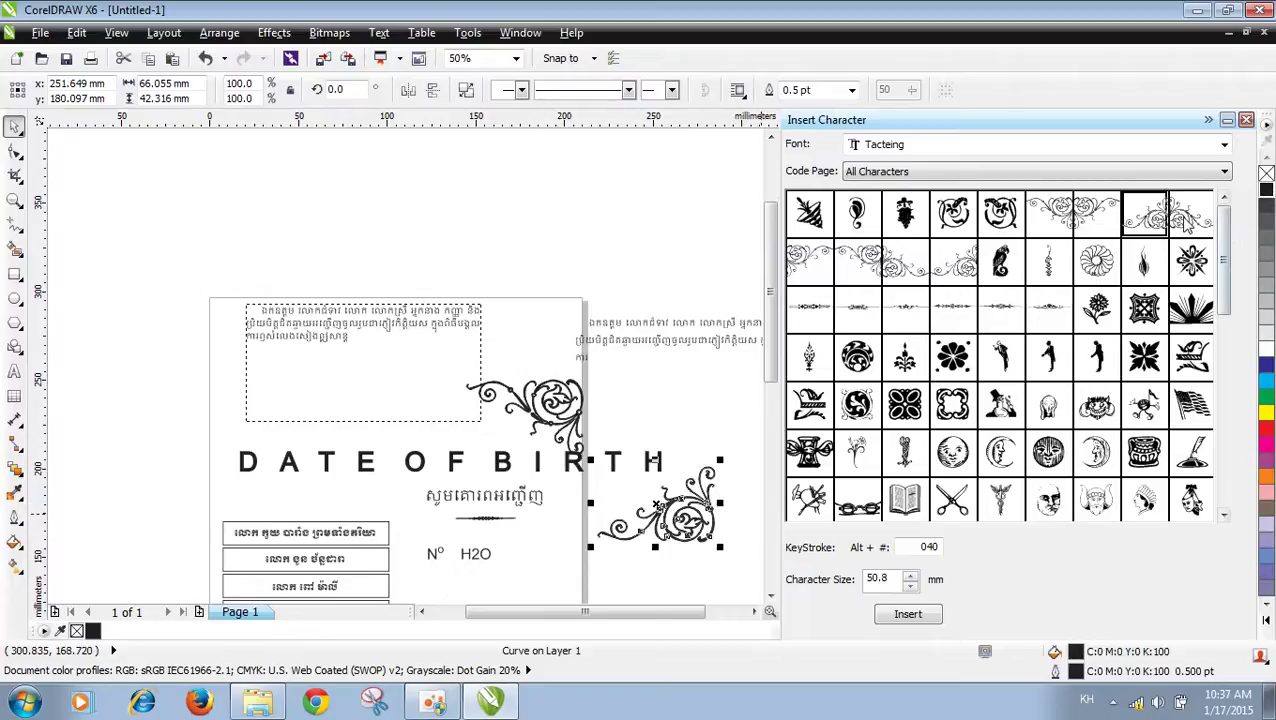
Step: Place the mirrored scroll half, character 041, directly beside the off-page scroll to complete the symmetrical ornament, and fill it black
{"action": "left_click_drag", "start_coordinate": [1188, 222], "coordinate": [684, 497]}
{"action": "left_click", "coordinate": [696, 415]}
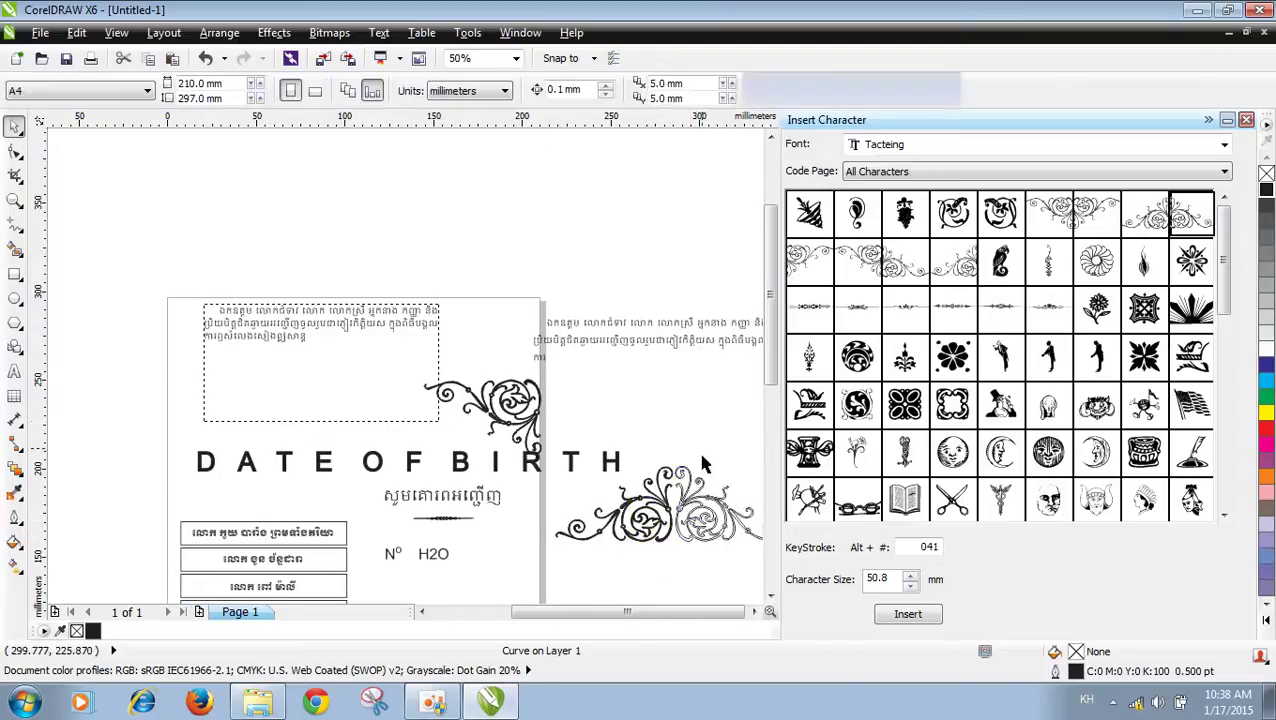
{"action": "left_click", "coordinate": [688, 525]}
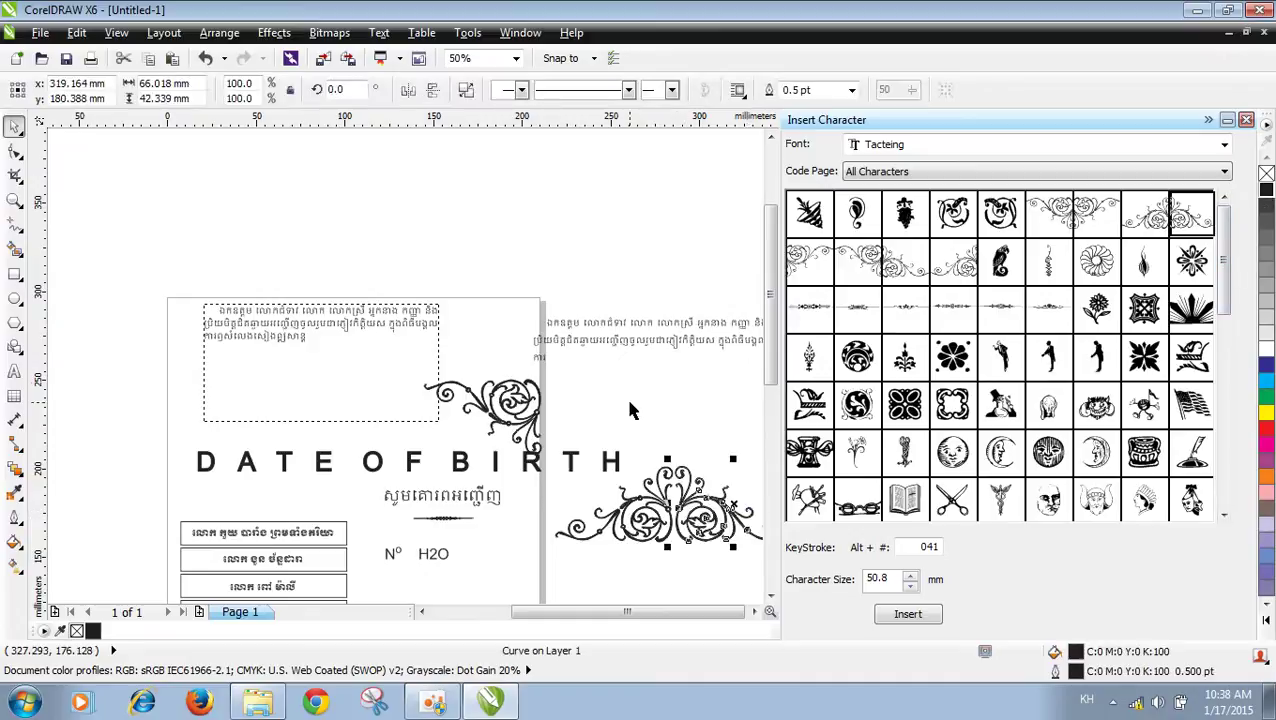
Step: Place the Tacteing scissors symbol, character 090, in the empty area off the page, to the right of the scroll ornament
{"action": "scroll", "coordinate": [651, 497], "scroll_direction": "down", "scroll_amount": 2}
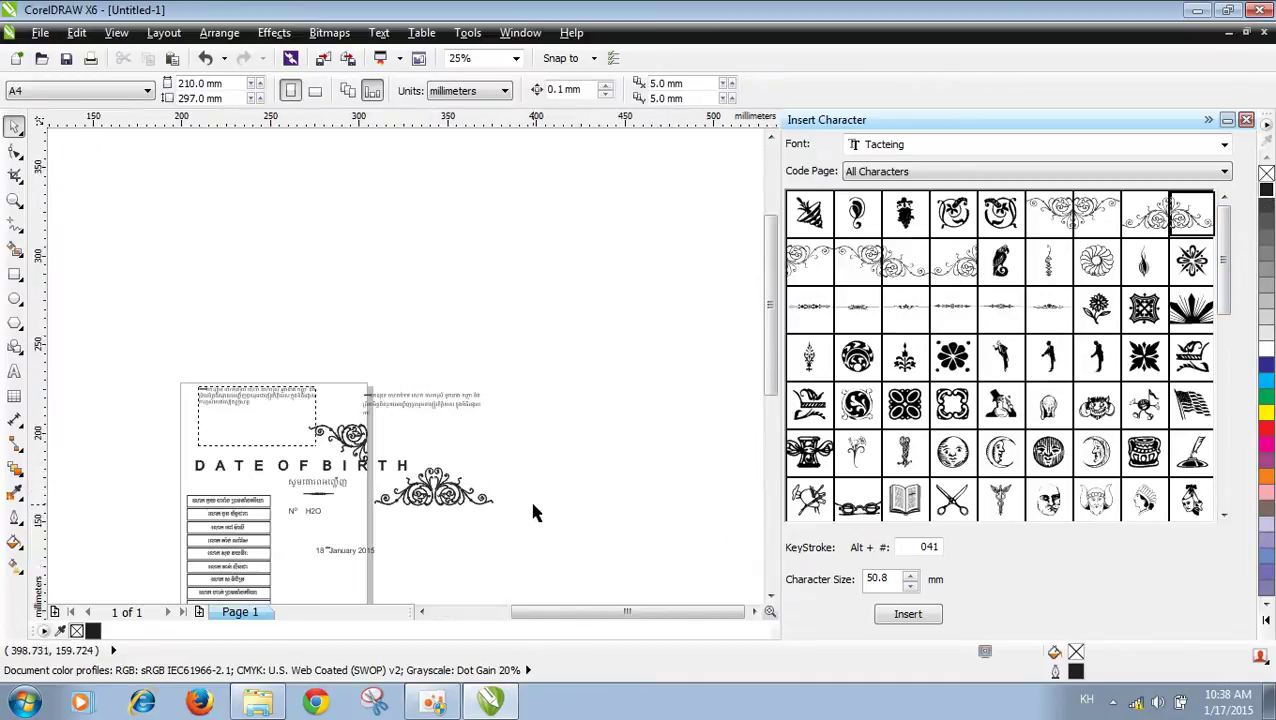
{"action": "scroll", "coordinate": [533, 513], "scroll_direction": "up", "scroll_amount": 4}
{"action": "scroll", "coordinate": [283, 513], "scroll_direction": "down", "scroll_amount": 2}
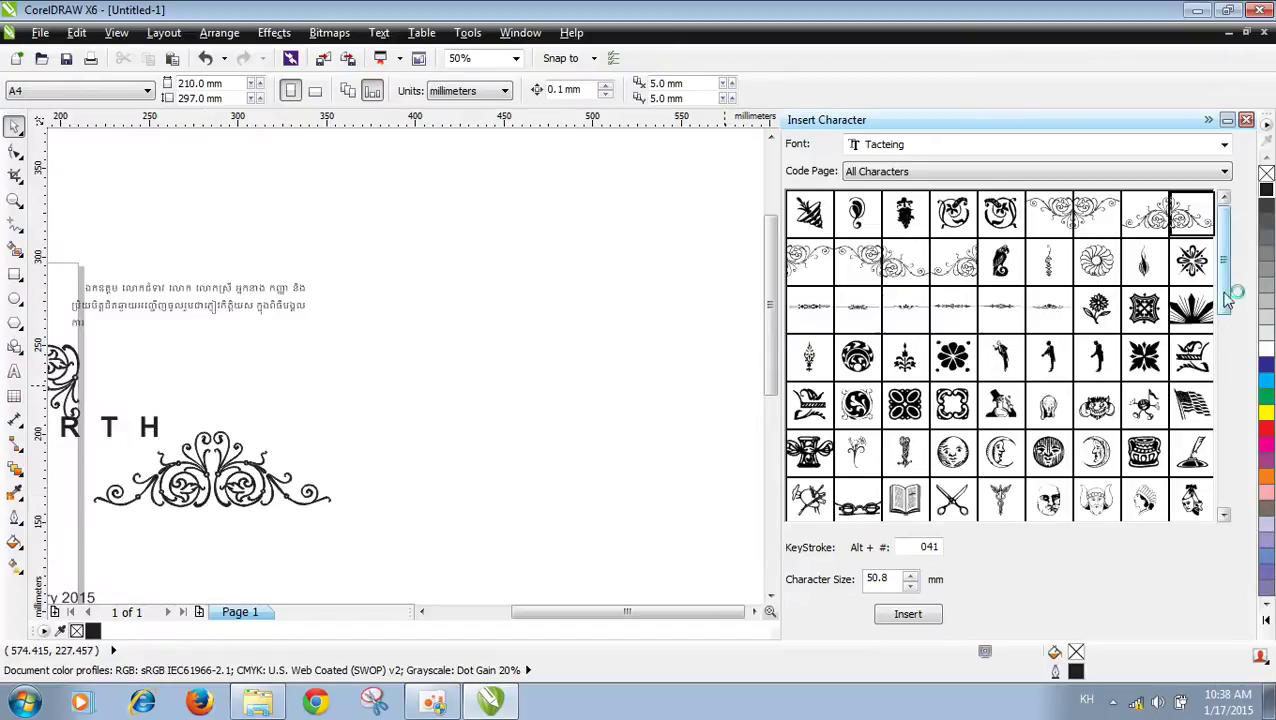
{"action": "scroll", "coordinate": [1230, 360], "scroll_direction": "down", "scroll_amount": 4}
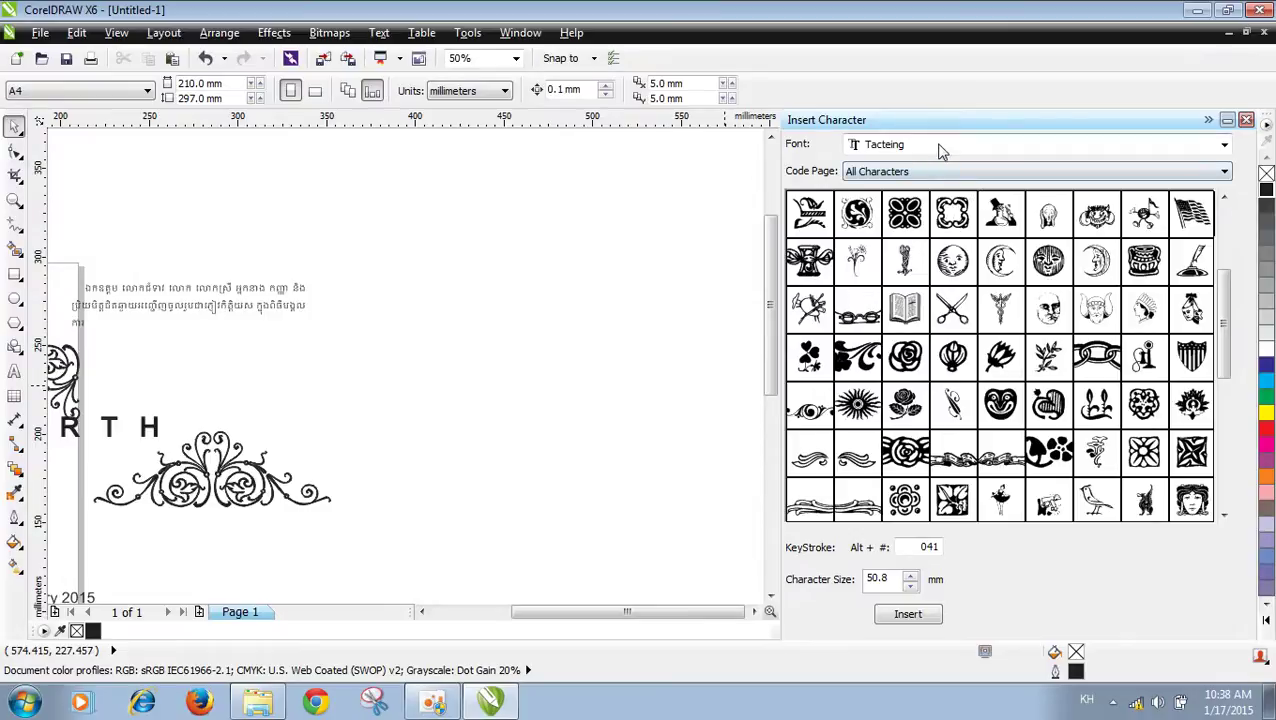
{"action": "left_click", "coordinate": [964, 329]}
{"action": "left_click_drag", "start_coordinate": [955, 312], "coordinate": [510, 422]}
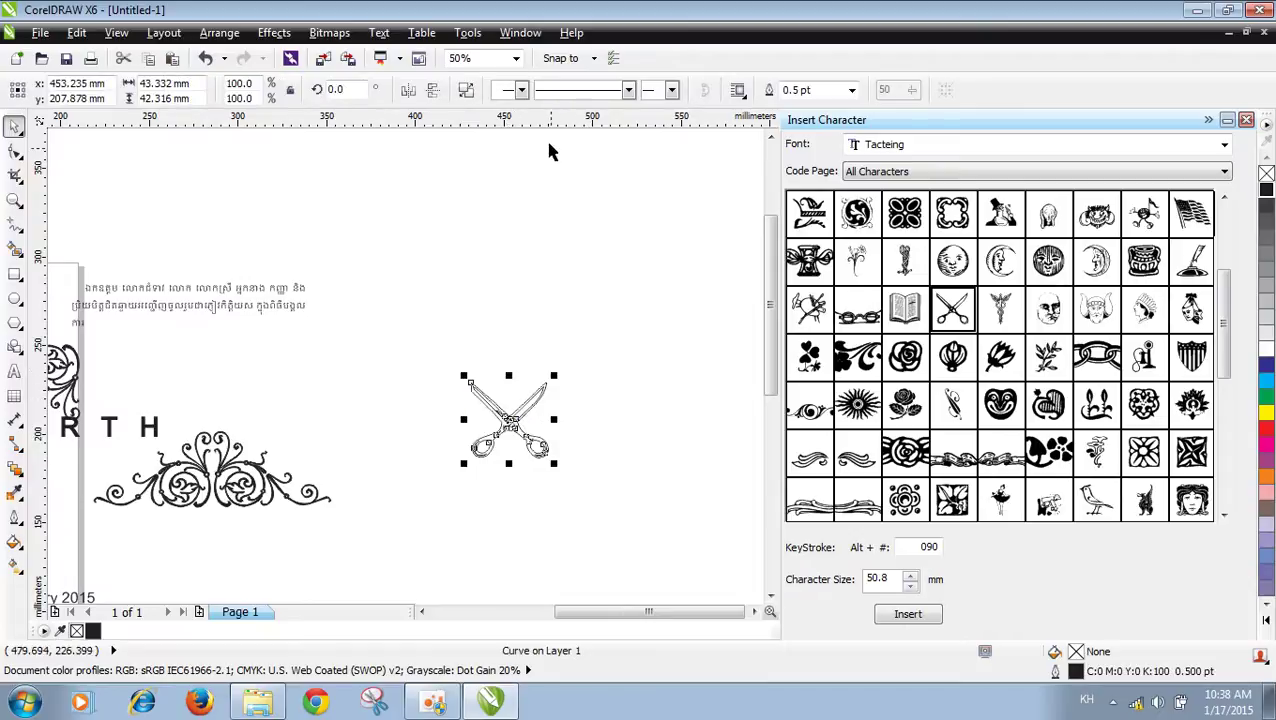
Step: Rotate the scissors 90 degrees
{"action": "type", "text": "9"}
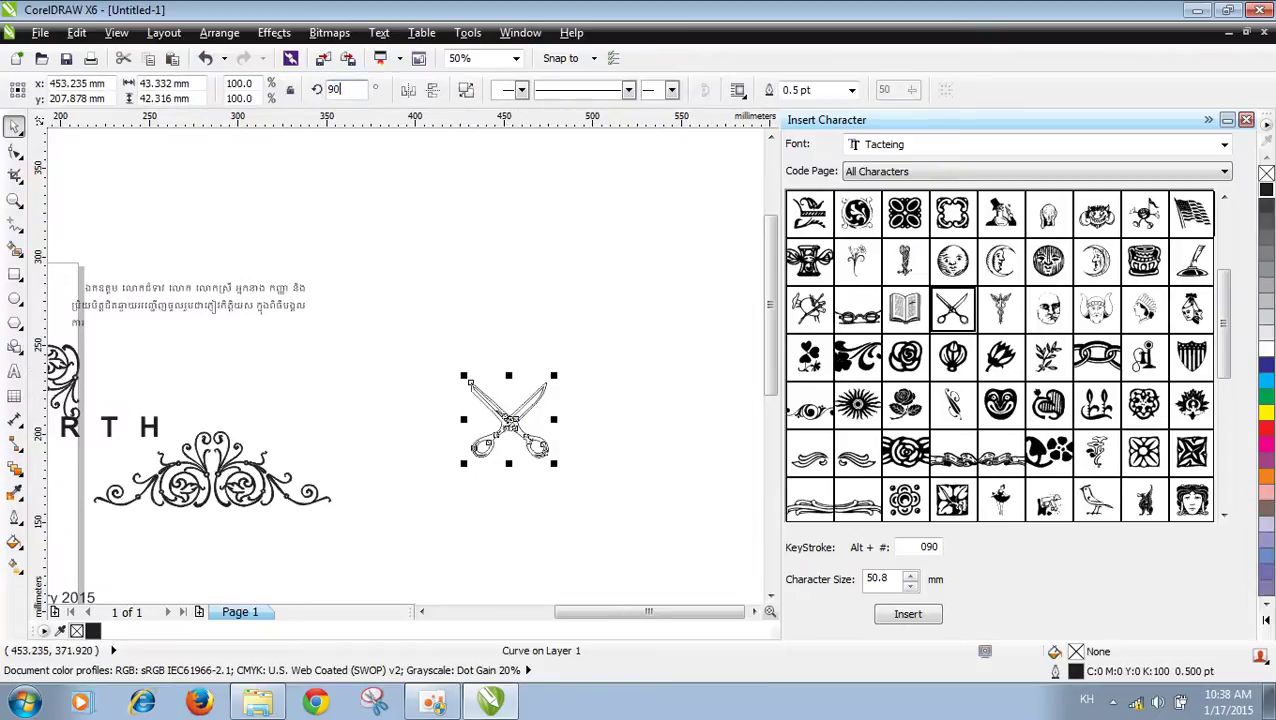
{"action": "type", "text": "0"}
{"action": "key", "text": "Return"}
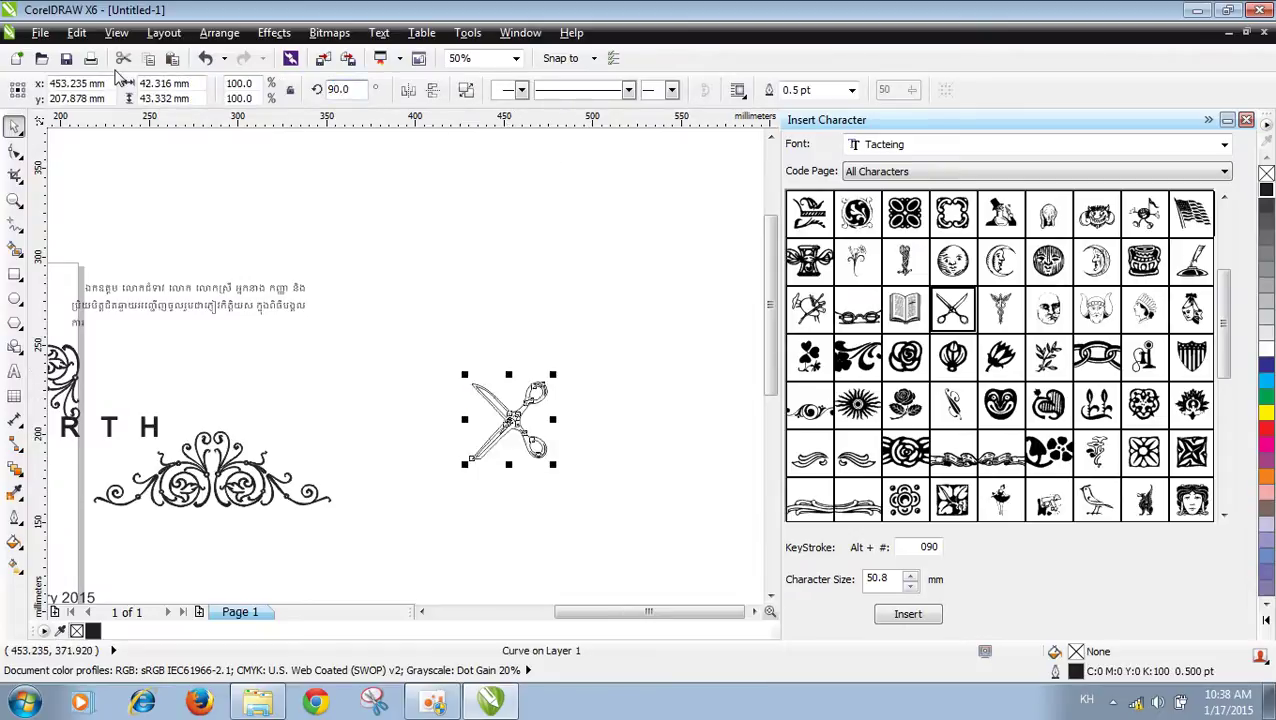
Step: Mirror the rotated scissors horizontally and fill them black, leaving nothing selected
{"action": "left_click", "coordinate": [410, 90]}
{"action": "left_click", "coordinate": [521, 293]}
{"action": "left_click", "coordinate": [526, 412]}
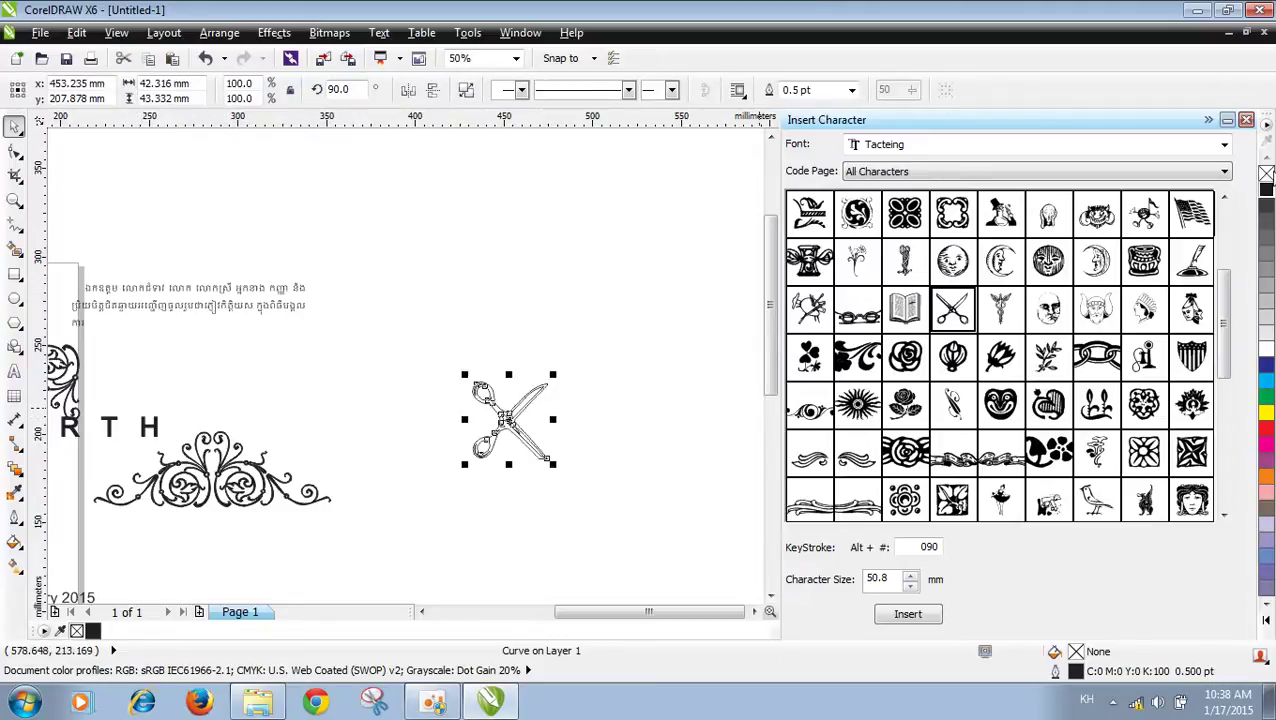
{"action": "left_click", "coordinate": [1266, 190]}
{"action": "left_click", "coordinate": [561, 390]}
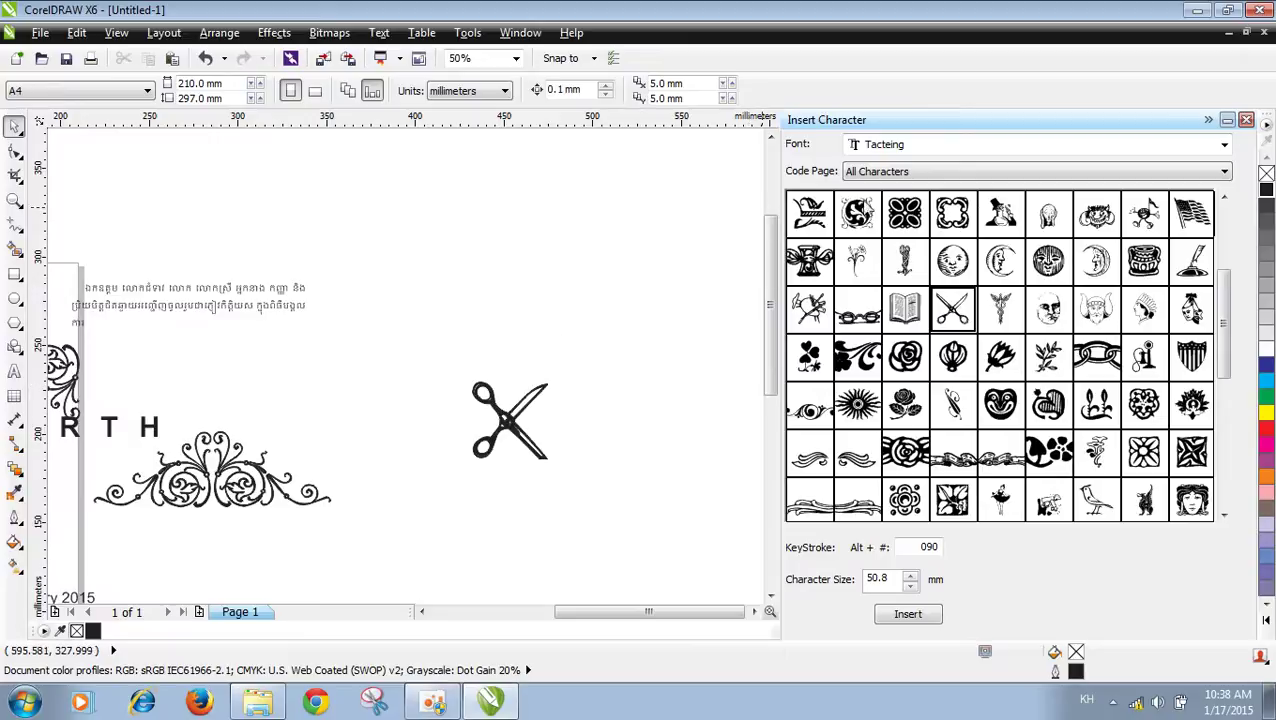
Step: Switch the symbol font of Insert Character from Tacteing to Webdings
{"action": "left_click", "coordinate": [1000, 147]}
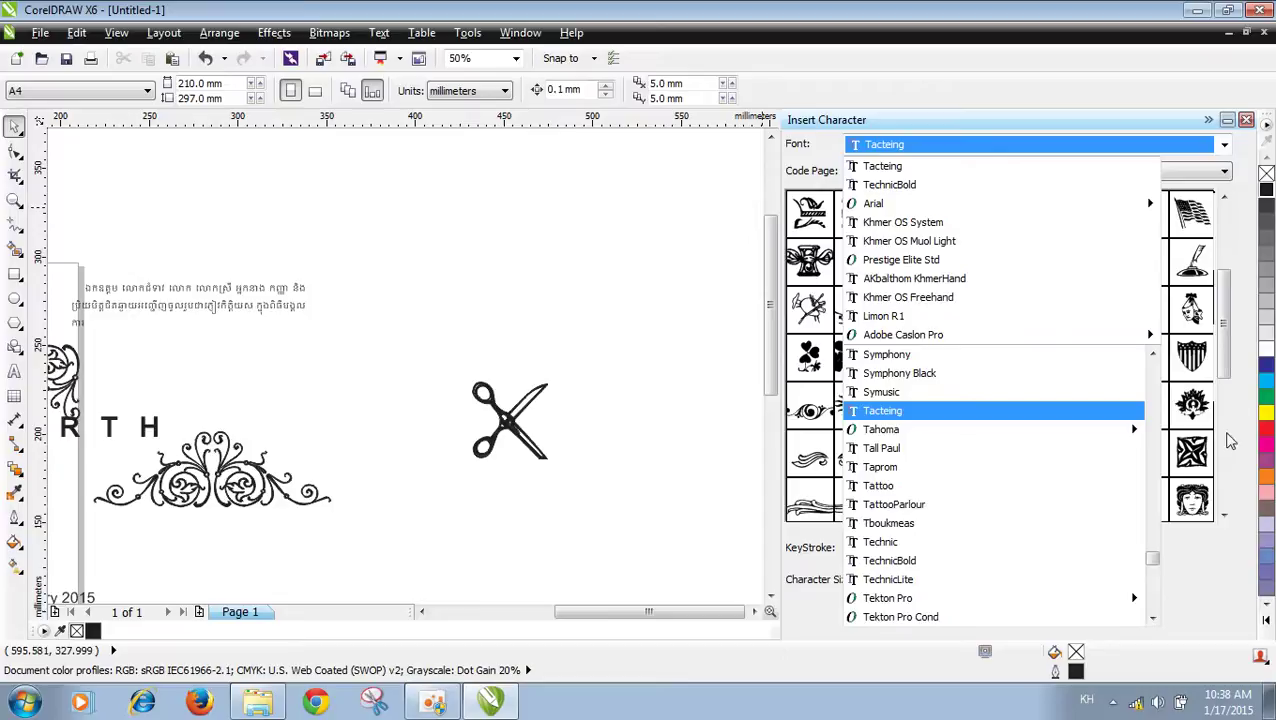
{"action": "left_click_drag", "start_coordinate": [1155, 565], "coordinate": [1150, 556]}
{"action": "left_click", "coordinate": [803, 413]}
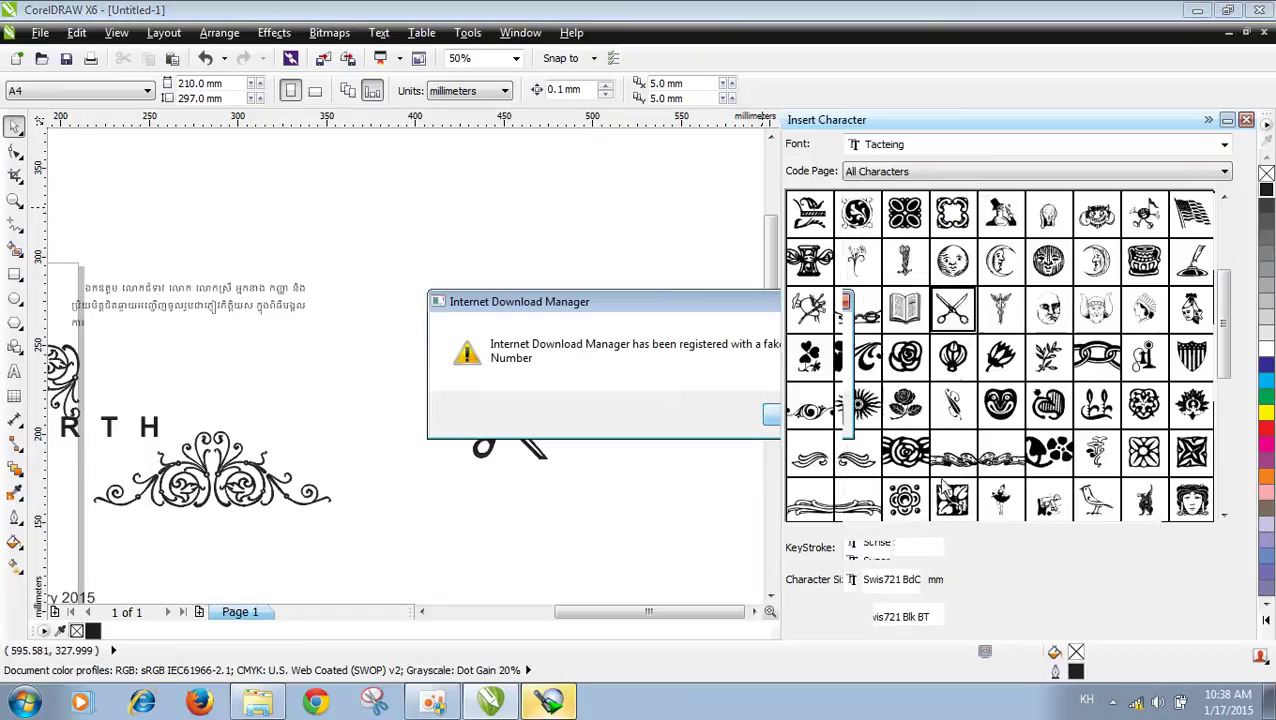
{"action": "left_click", "coordinate": [930, 146]}
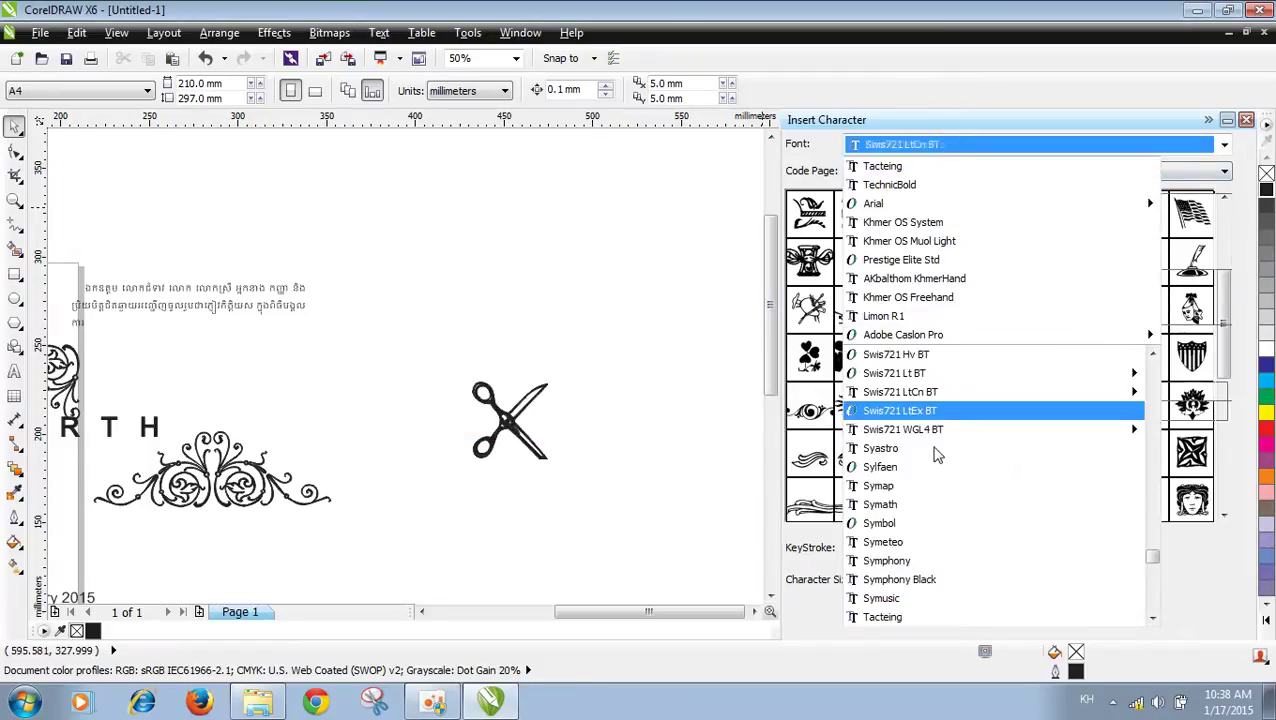
{"action": "scroll", "coordinate": [912, 515], "scroll_direction": "down", "scroll_amount": 10}
{"action": "scroll", "coordinate": [895, 528], "scroll_direction": "down", "scroll_amount": 12}
{"action": "scroll", "coordinate": [897, 527], "scroll_direction": "down", "scroll_amount": 10}
{"action": "scroll", "coordinate": [897, 523], "scroll_direction": "down", "scroll_amount": 12}
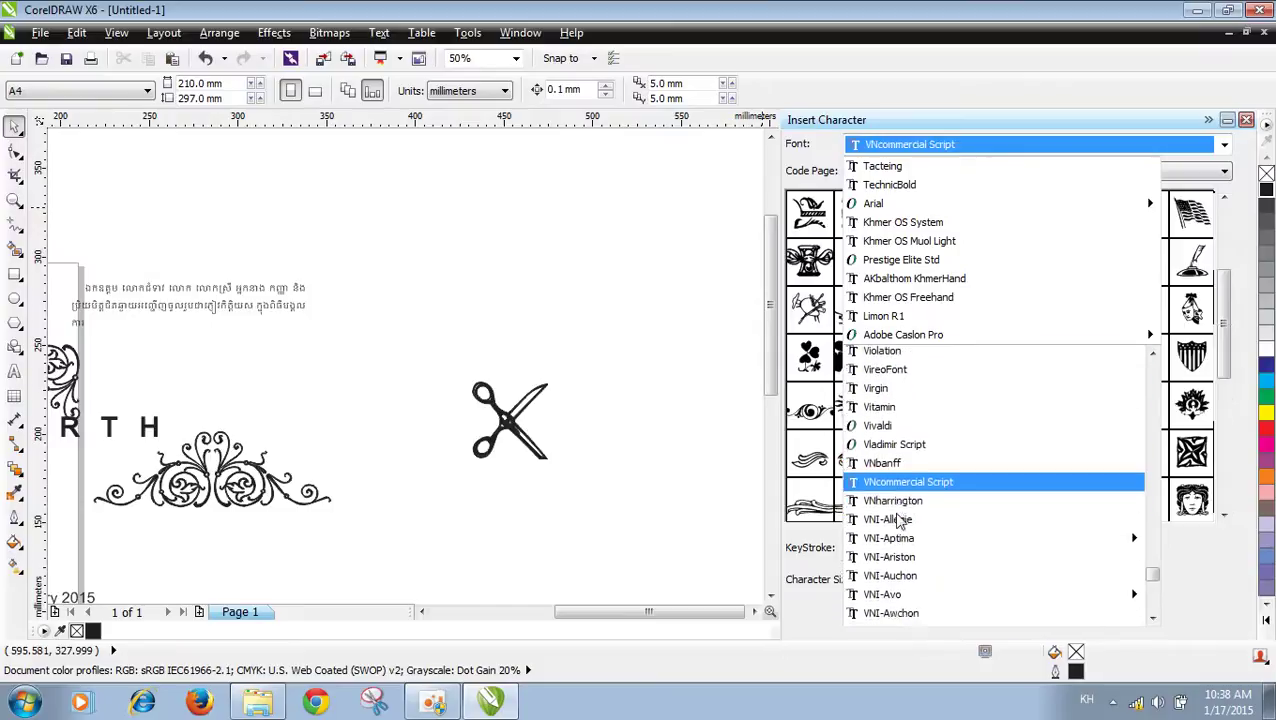
{"action": "scroll", "coordinate": [897, 521], "scroll_direction": "down", "scroll_amount": 10}
{"action": "scroll", "coordinate": [897, 521], "scroll_direction": "down", "scroll_amount": 12}
{"action": "scroll", "coordinate": [897, 521], "scroll_direction": "down", "scroll_amount": 3}
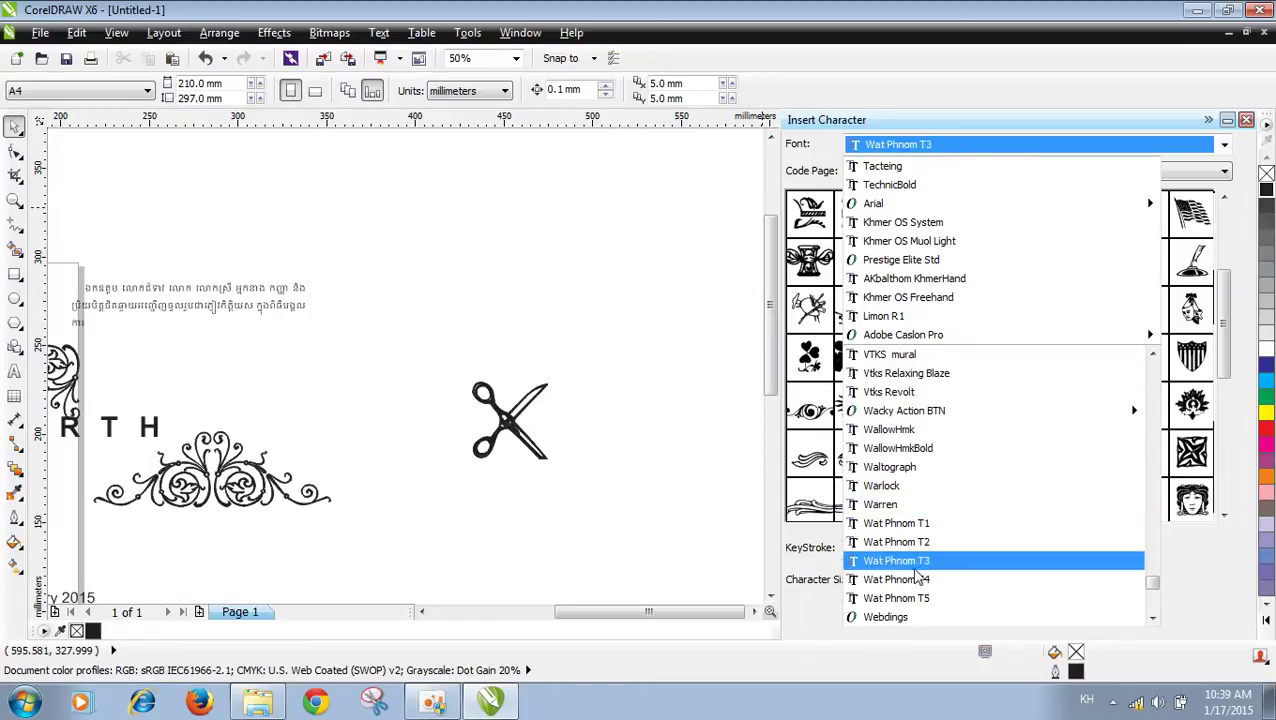
{"action": "left_click", "coordinate": [907, 615]}
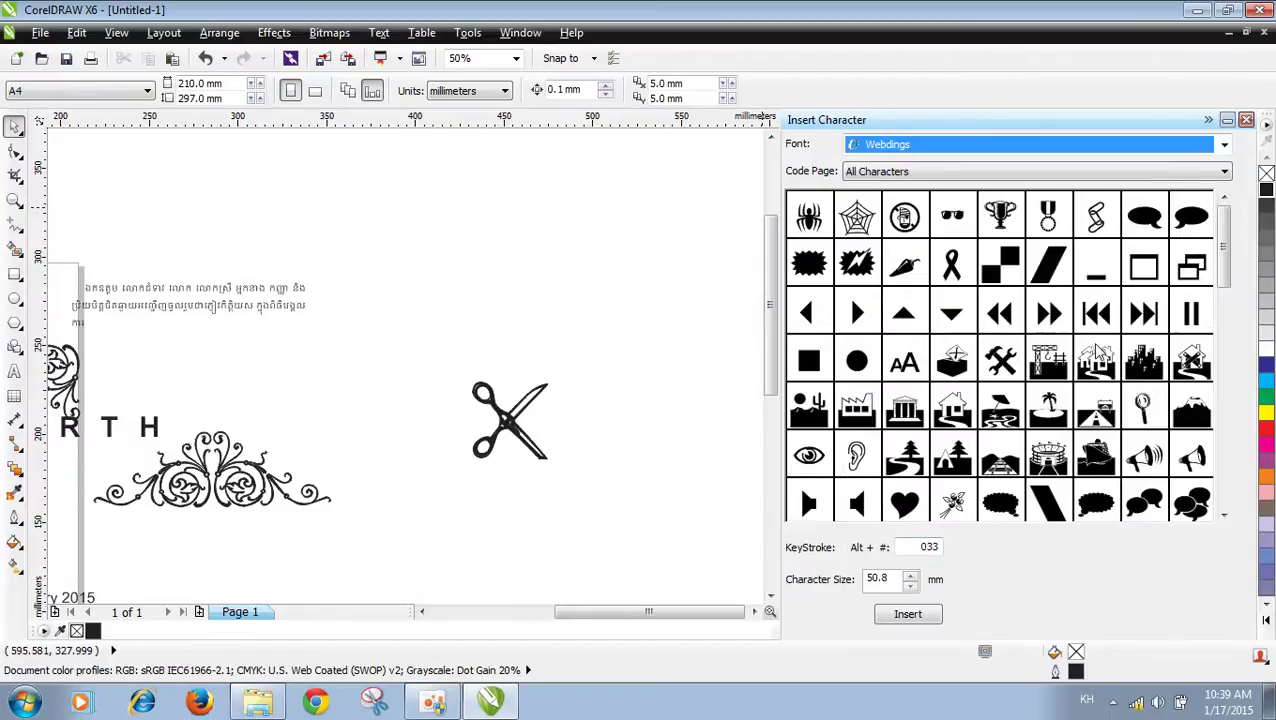
Step: Place the Webdings side-view airplane symbol, character 0106, in the empty area above the scissors
{"action": "left_click_drag", "start_coordinate": [1224, 268], "coordinate": [1228, 298]}
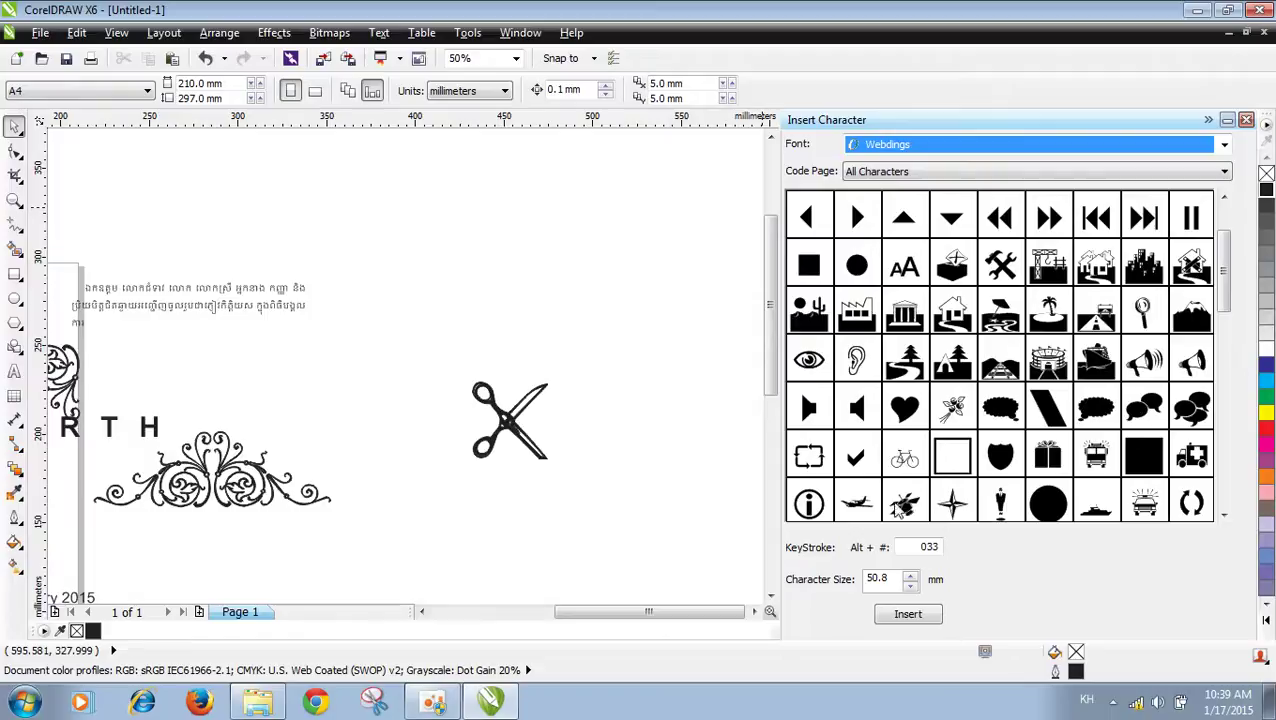
{"action": "left_click", "coordinate": [857, 503]}
{"action": "left_click_drag", "start_coordinate": [560, 312], "coordinate": [555, 263]}
{"action": "left_click", "coordinate": [641, 390]}
{"action": "left_click", "coordinate": [560, 315]}
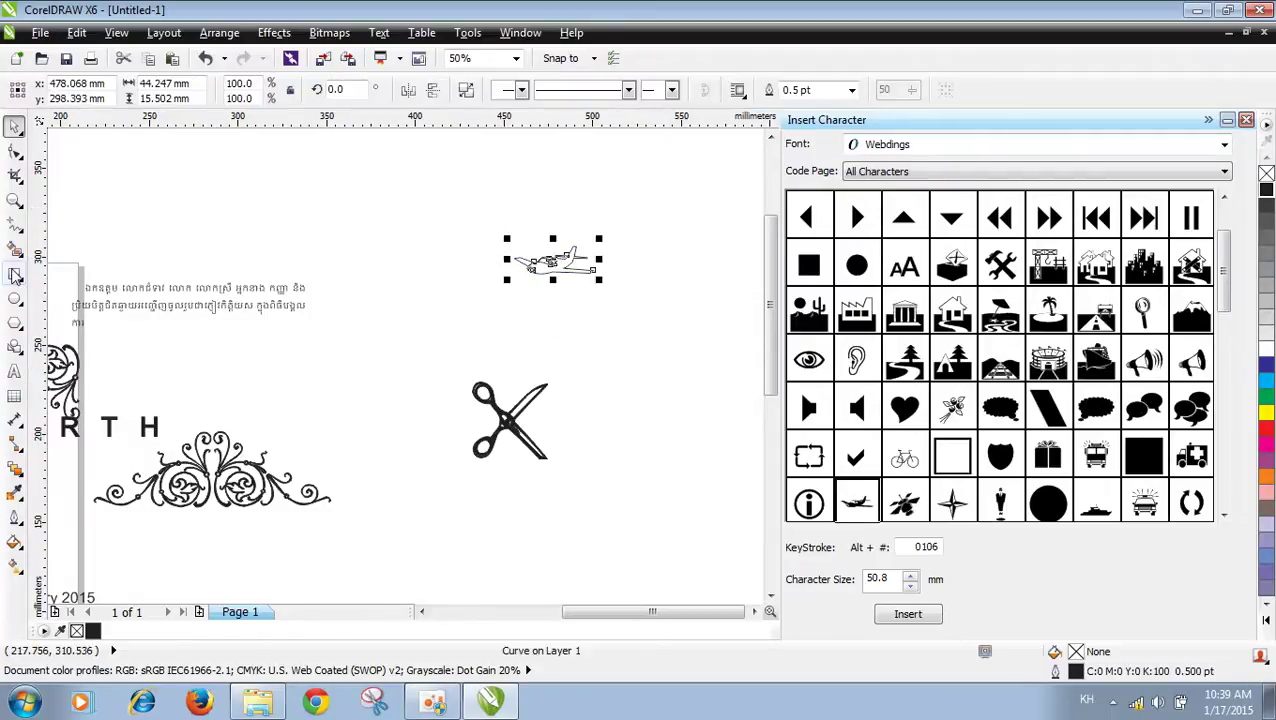
Step: Draw a rectangle about 116 mm wide and 60 mm high around the airplane above the scissors
{"action": "left_click", "coordinate": [15, 272]}
{"action": "left_click_drag", "start_coordinate": [451, 212], "coordinate": [660, 320]}
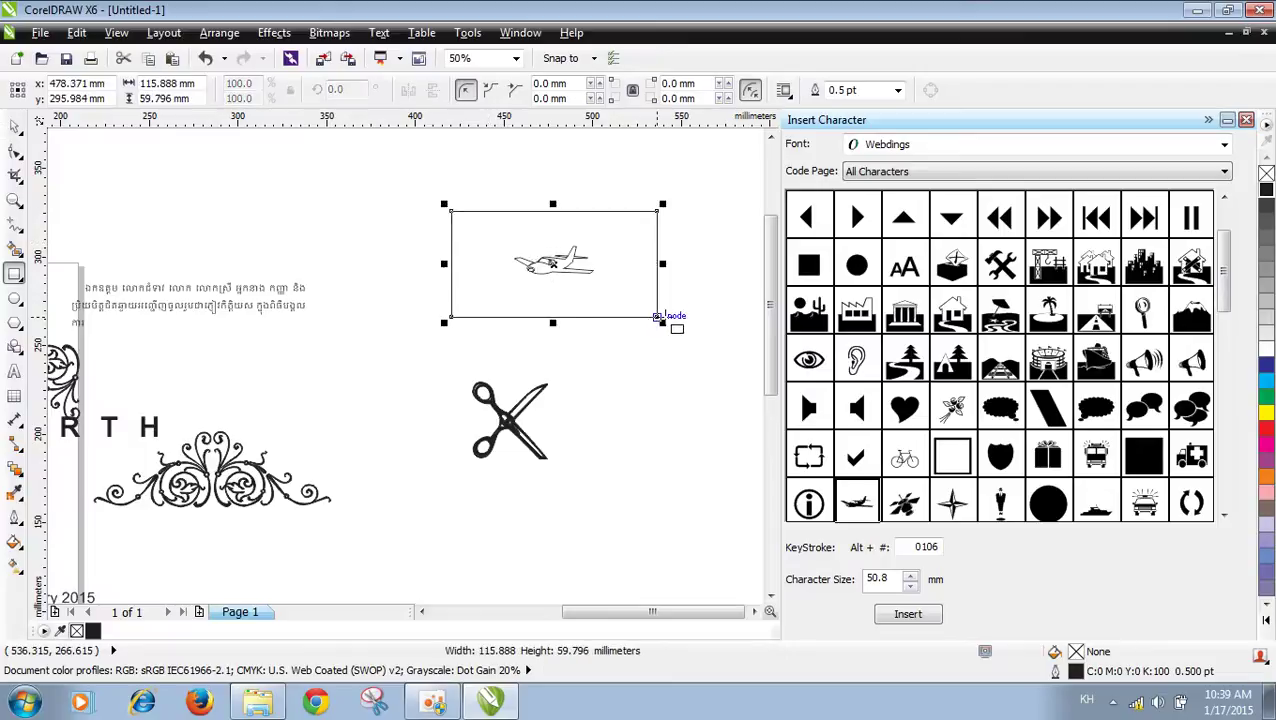
{"action": "left_click", "coordinate": [15, 127]}
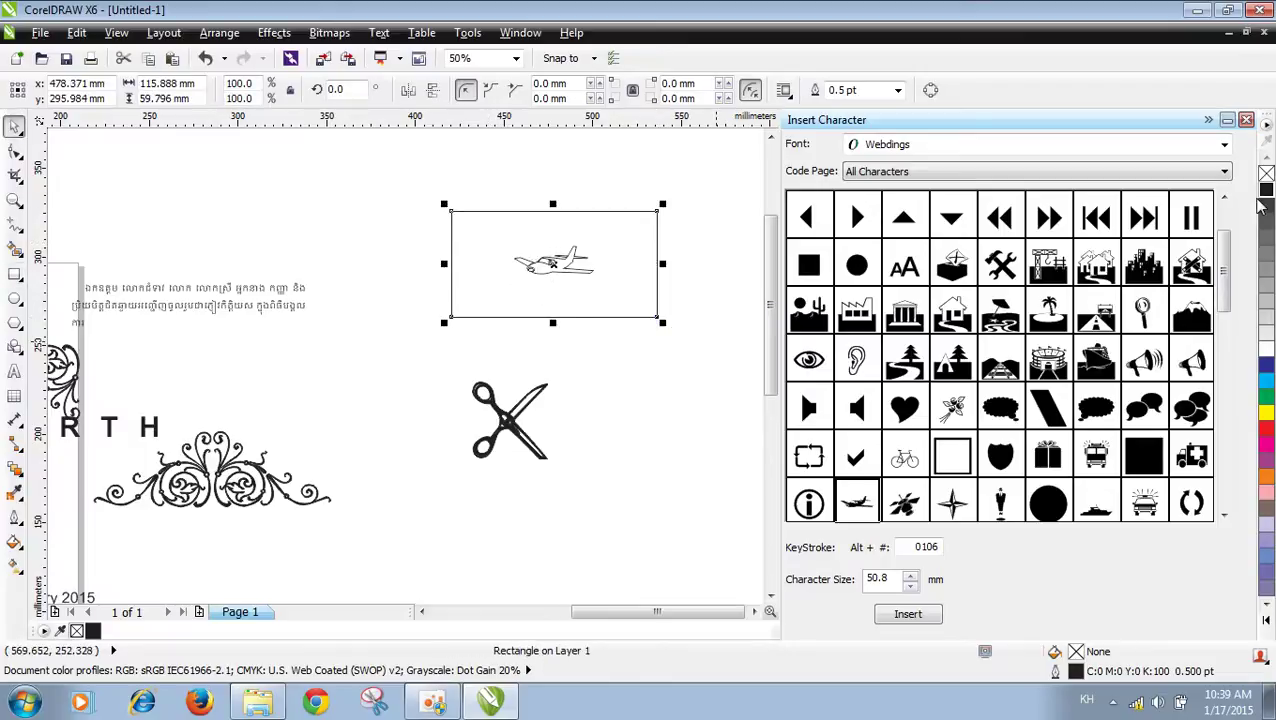
Step: Enlarge the airplane inside the rectangle to about 77 mm wide, keeping its proportions, and leave nothing selected
{"action": "left_click", "coordinate": [600, 320]}
{"action": "left_click", "coordinate": [656, 267]}
{"action": "left_click", "coordinate": [605, 325]}
{"action": "left_click", "coordinate": [566, 287]}
{"action": "mouse_move", "coordinate": [592, 285]}
{"action": "left_mouse_down"}
{"action": "mouse_move", "coordinate": [628, 290]}
{"action": "mouse_move", "coordinate": [572, 296]}
{"action": "left_mouse_up"}
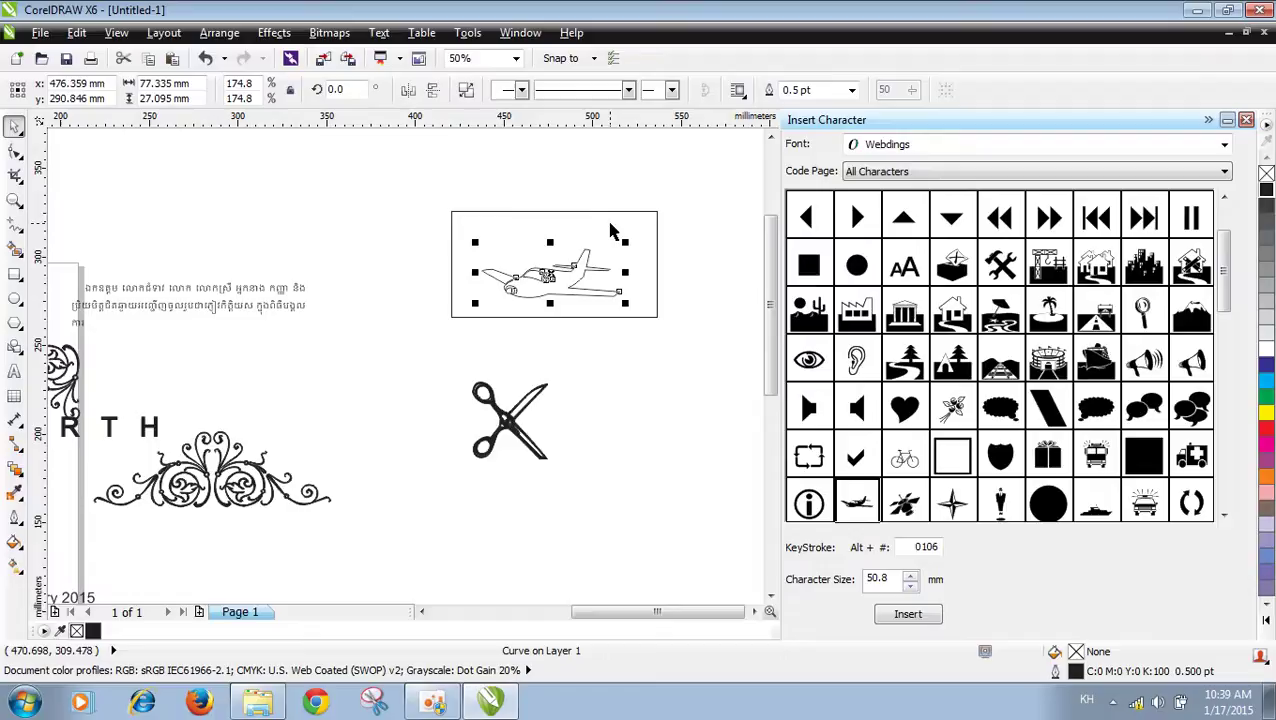
{"action": "left_click", "coordinate": [655, 335]}
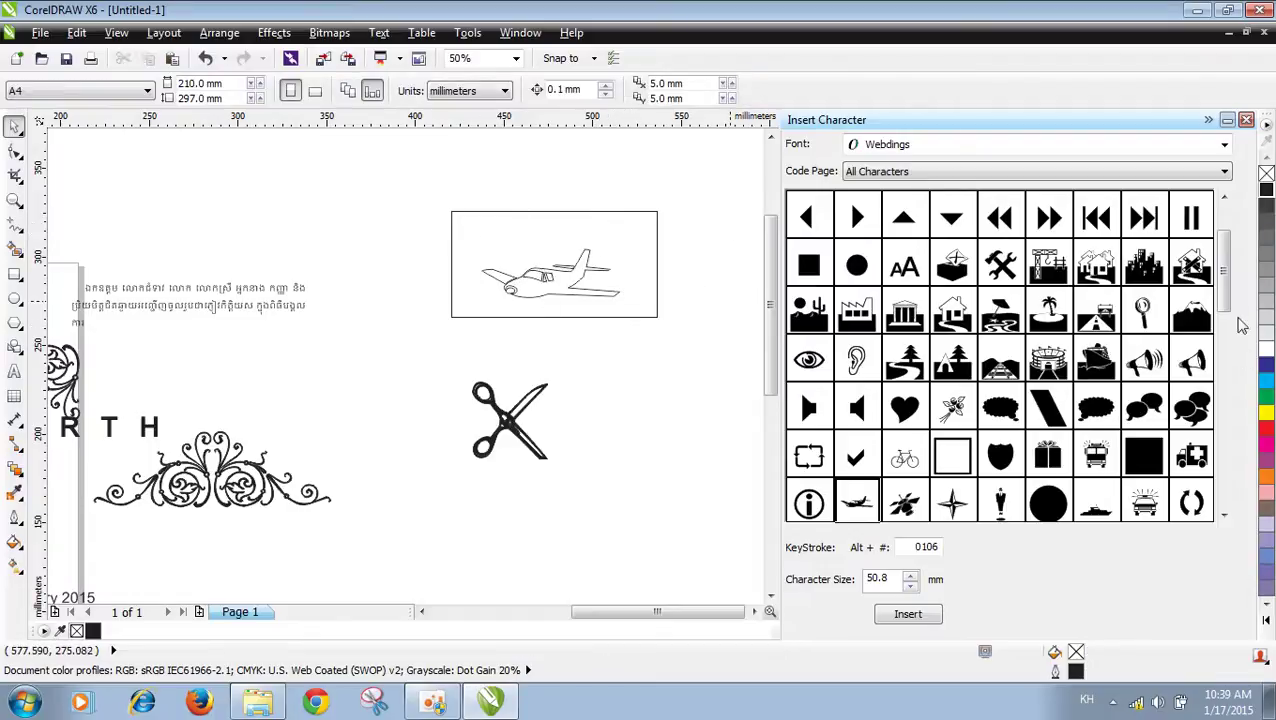
Step: Add the Webdings train symbol, character 0116, in black just below the rectangle's lower right corner
{"action": "left_click_drag", "start_coordinate": [1228, 294], "coordinate": [1230, 328]}
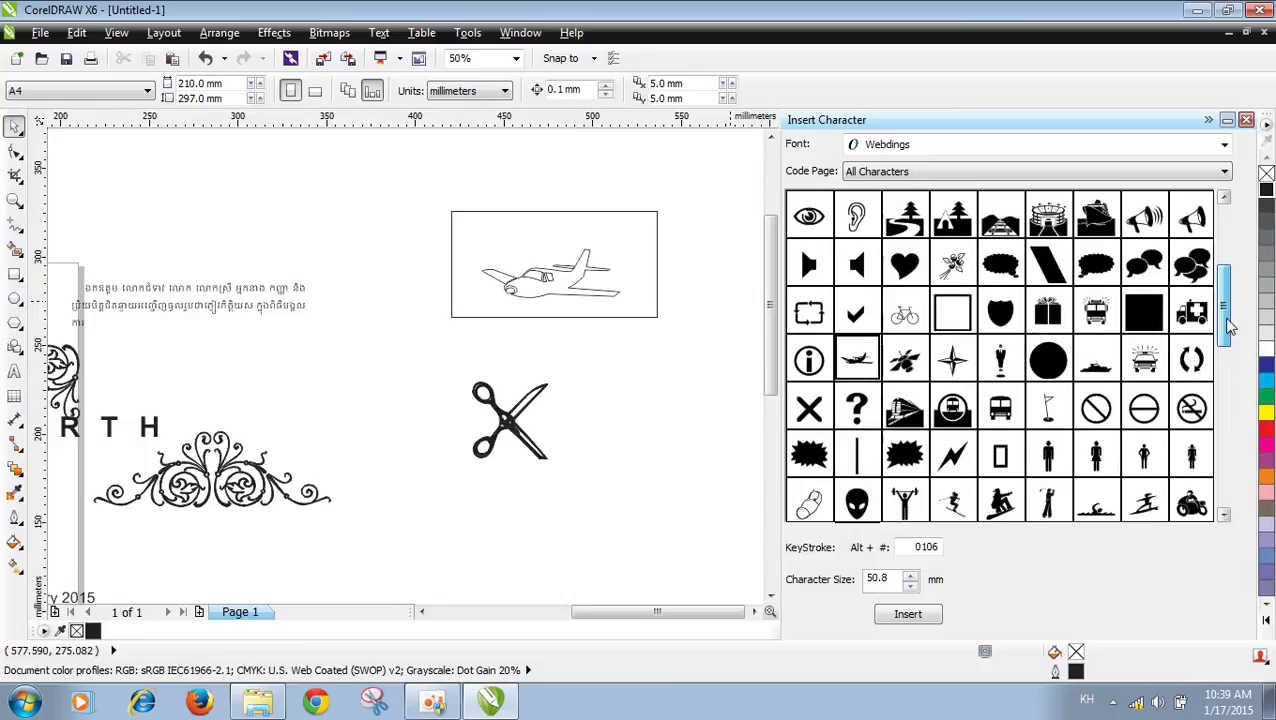
{"action": "left_click_drag", "start_coordinate": [918, 425], "coordinate": [652, 395]}
{"action": "left_click", "coordinate": [1265, 190]}
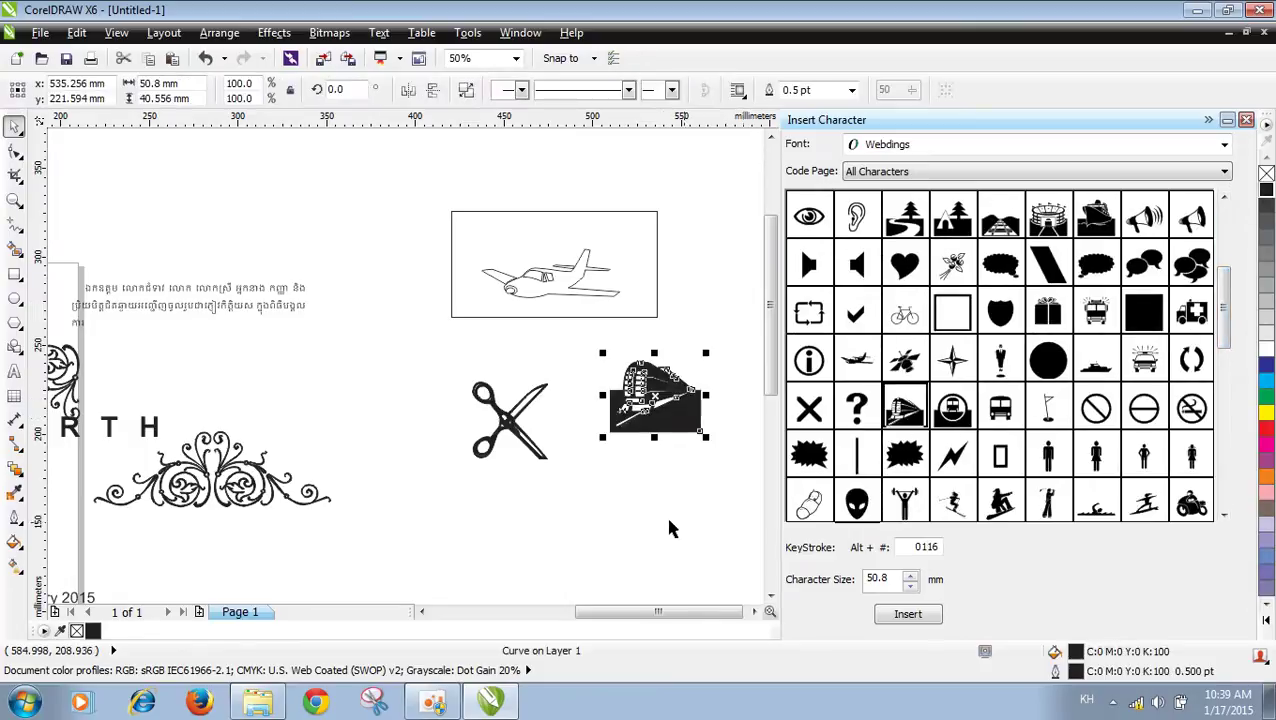
{"action": "left_click", "coordinate": [665, 513]}
{"action": "left_click", "coordinate": [697, 420]}
{"action": "left_click_drag", "start_coordinate": [697, 420], "coordinate": [711, 387]}
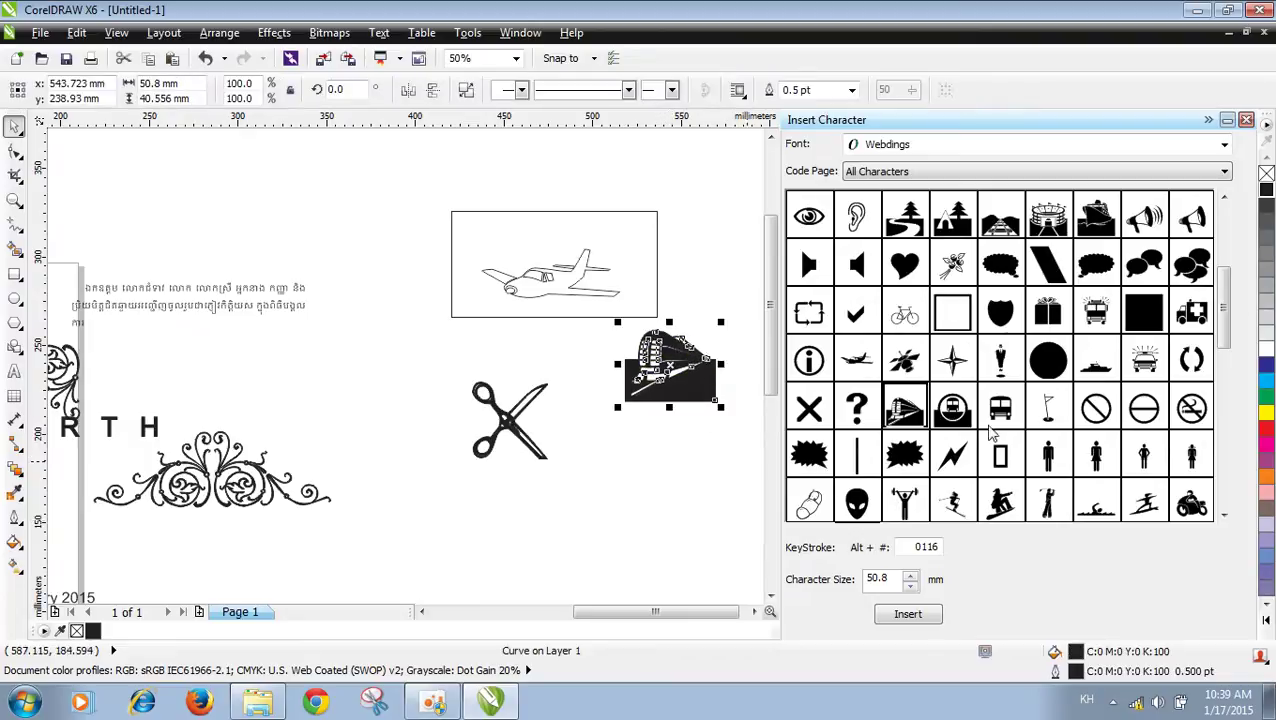
Step: Place the bus symbol, character 0118, to the left of the rectangle and fill it black
{"action": "left_click_drag", "start_coordinate": [1004, 411], "coordinate": [399, 264]}
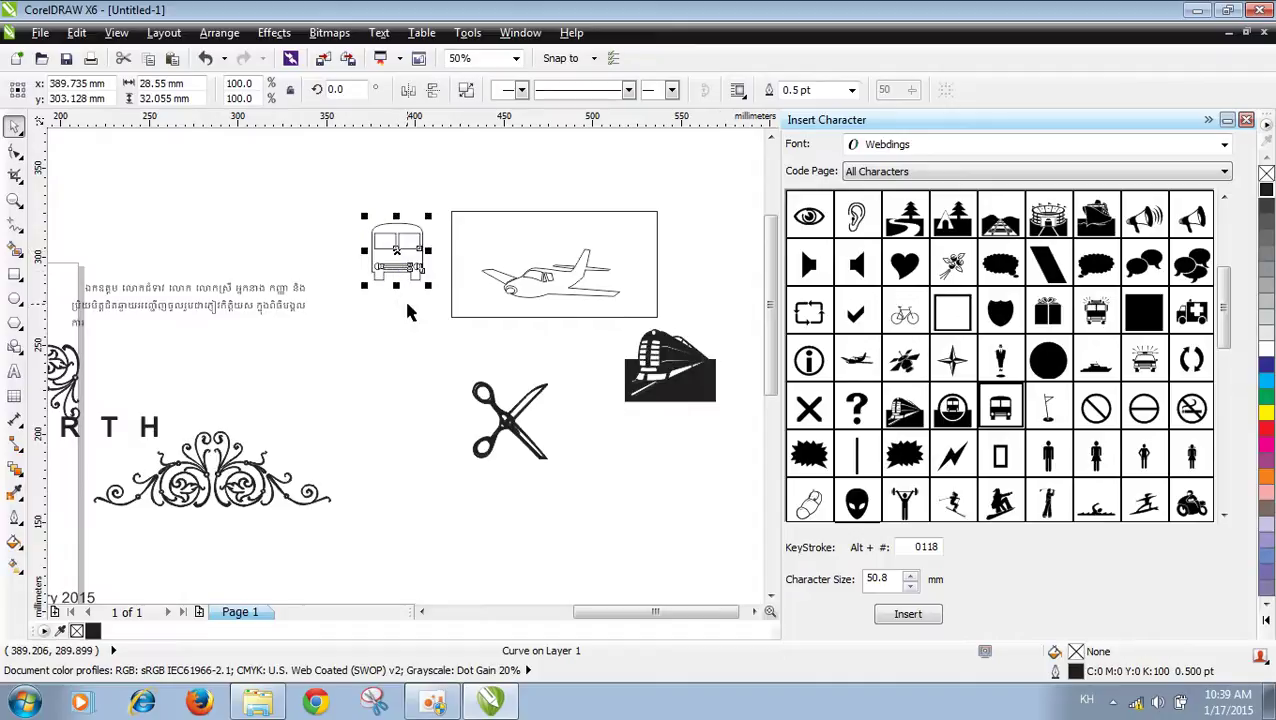
{"action": "left_click", "coordinate": [1265, 190]}
{"action": "left_click", "coordinate": [415, 300]}
{"action": "left_click", "coordinate": [400, 262]}
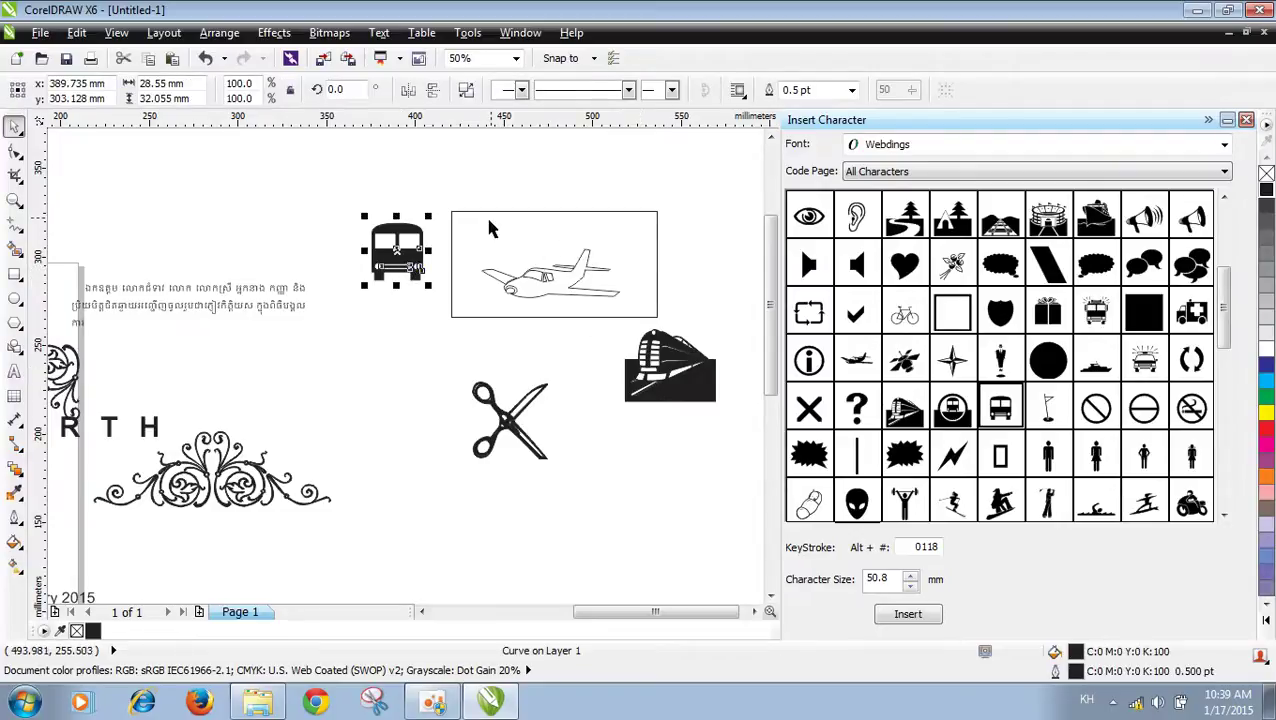
Step: Add the ship symbol, character 0111, in black below the train and enlarge it proportionally
{"action": "left_click_drag", "start_coordinate": [1225, 343], "coordinate": [1225, 392]}
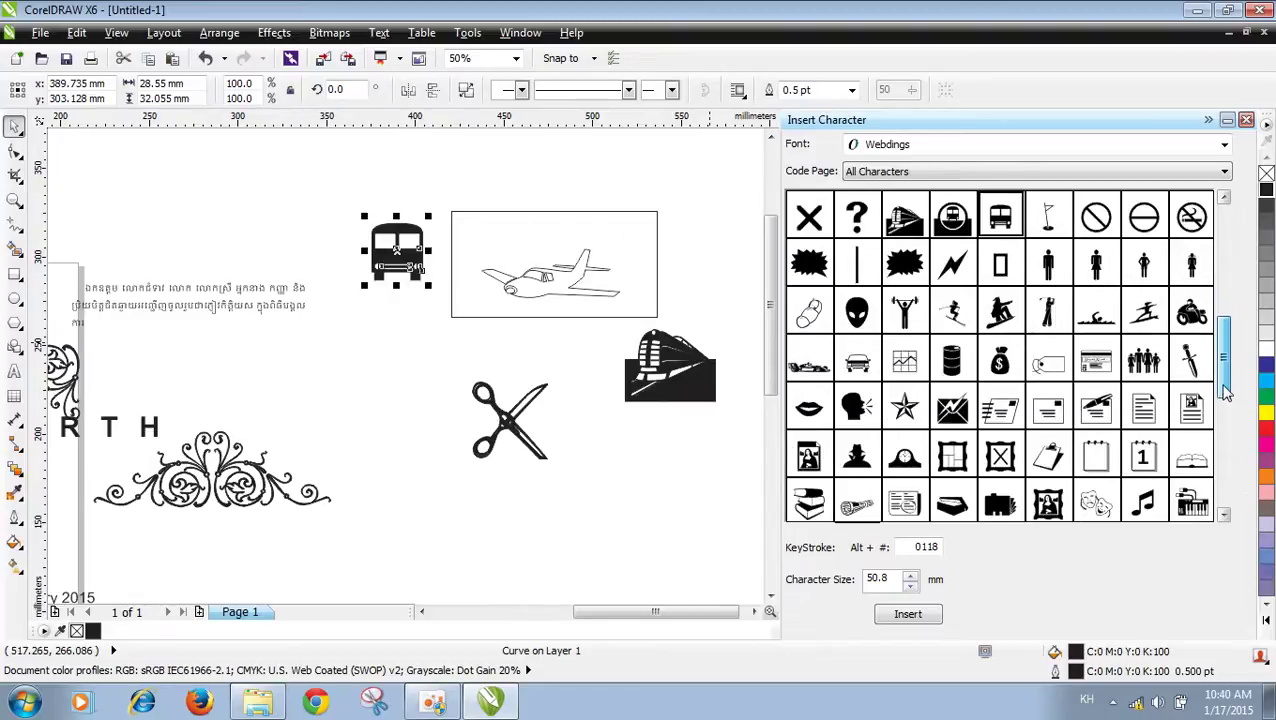
{"action": "left_click_drag", "start_coordinate": [1226, 405], "coordinate": [1230, 375]}
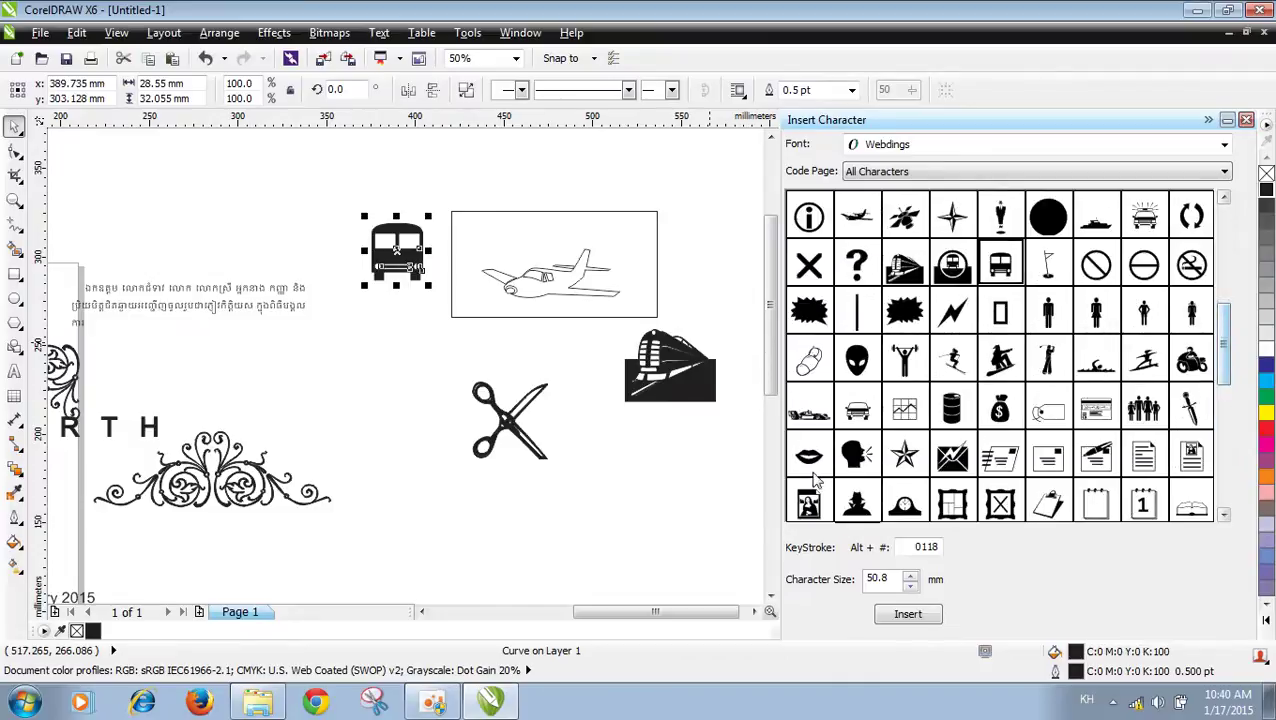
{"action": "left_click_drag", "start_coordinate": [1096, 216], "coordinate": [621, 543]}
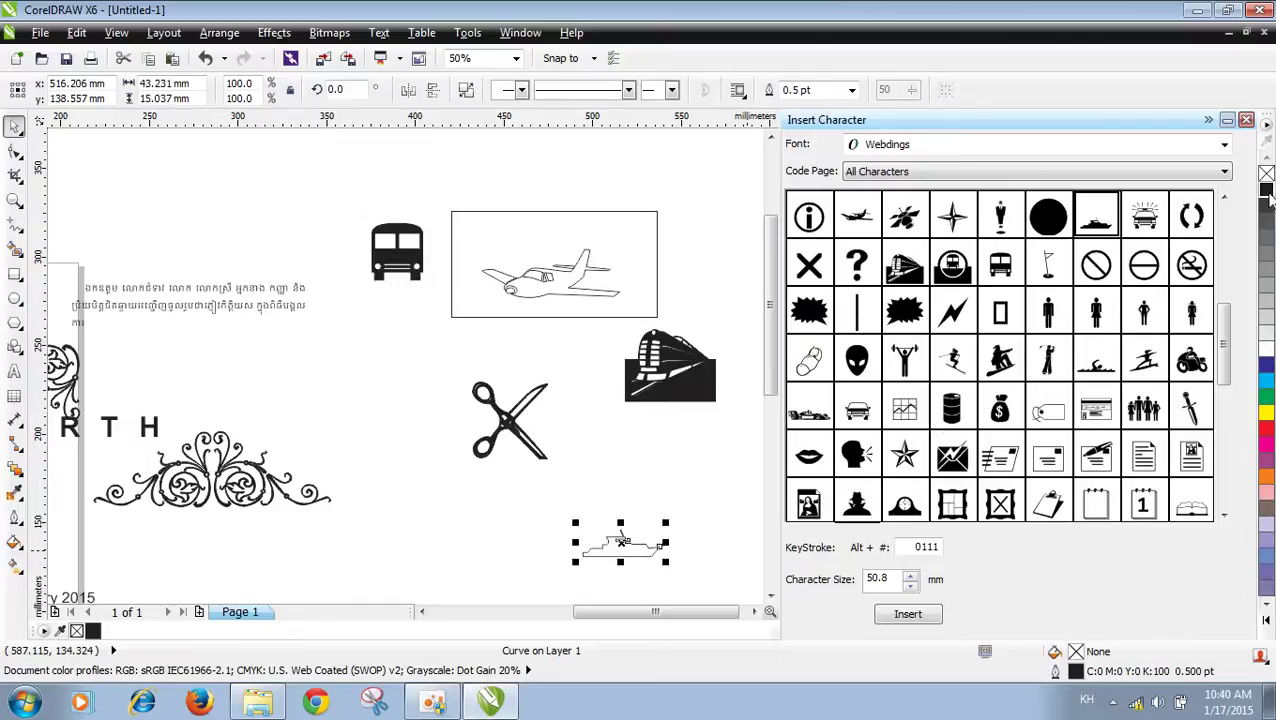
{"action": "left_click", "coordinate": [1266, 197]}
{"action": "left_click_drag", "start_coordinate": [666, 561], "coordinate": [627, 468]}
{"action": "left_click", "coordinate": [727, 530]}
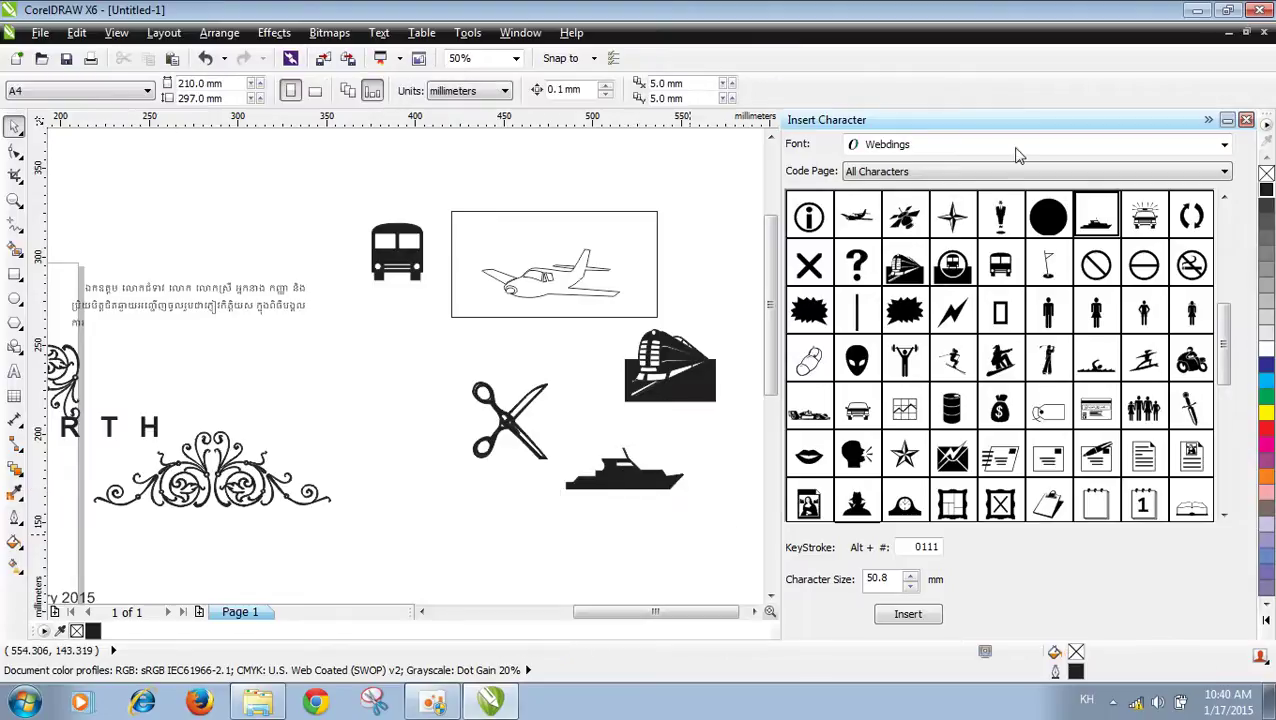
Step: Add the cloud symbol, character 0217, in black to the left of the scissors and enlarge it proportionally
{"action": "left_click_drag", "start_coordinate": [1224, 335], "coordinate": [1220, 450]}
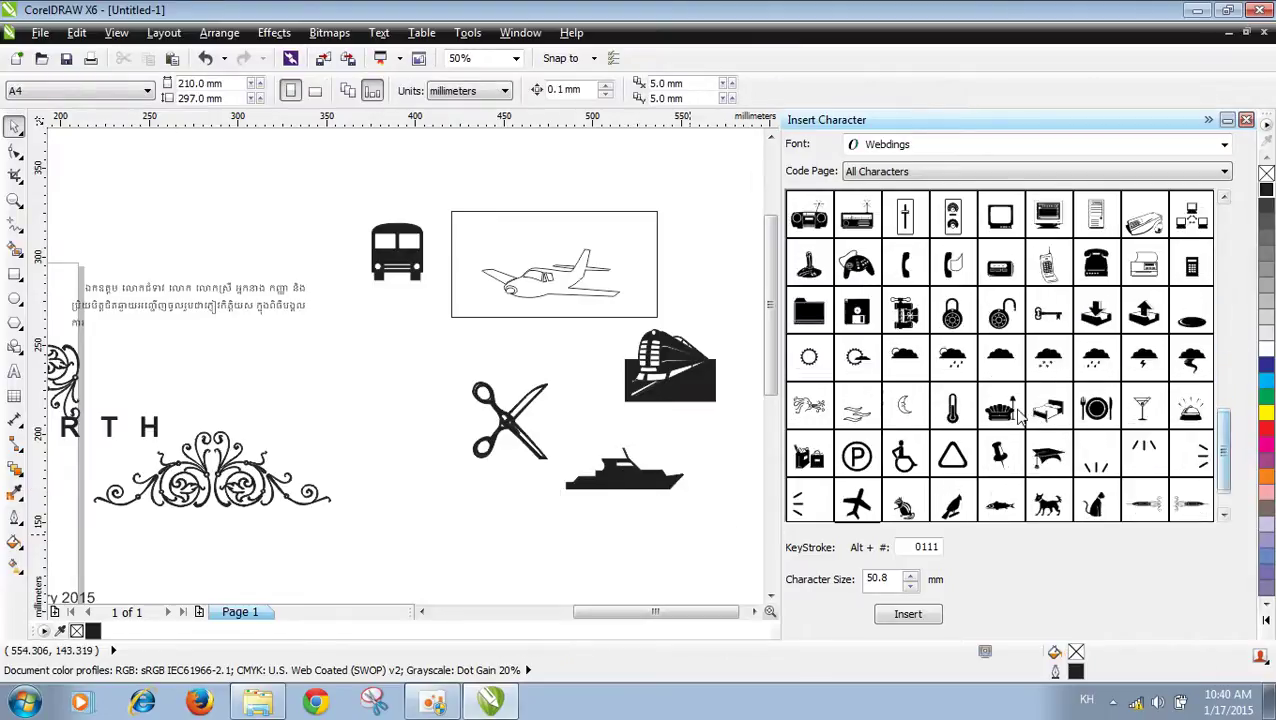
{"action": "left_click_drag", "start_coordinate": [1000, 355], "coordinate": [433, 478]}
{"action": "left_click", "coordinate": [1265, 192]}
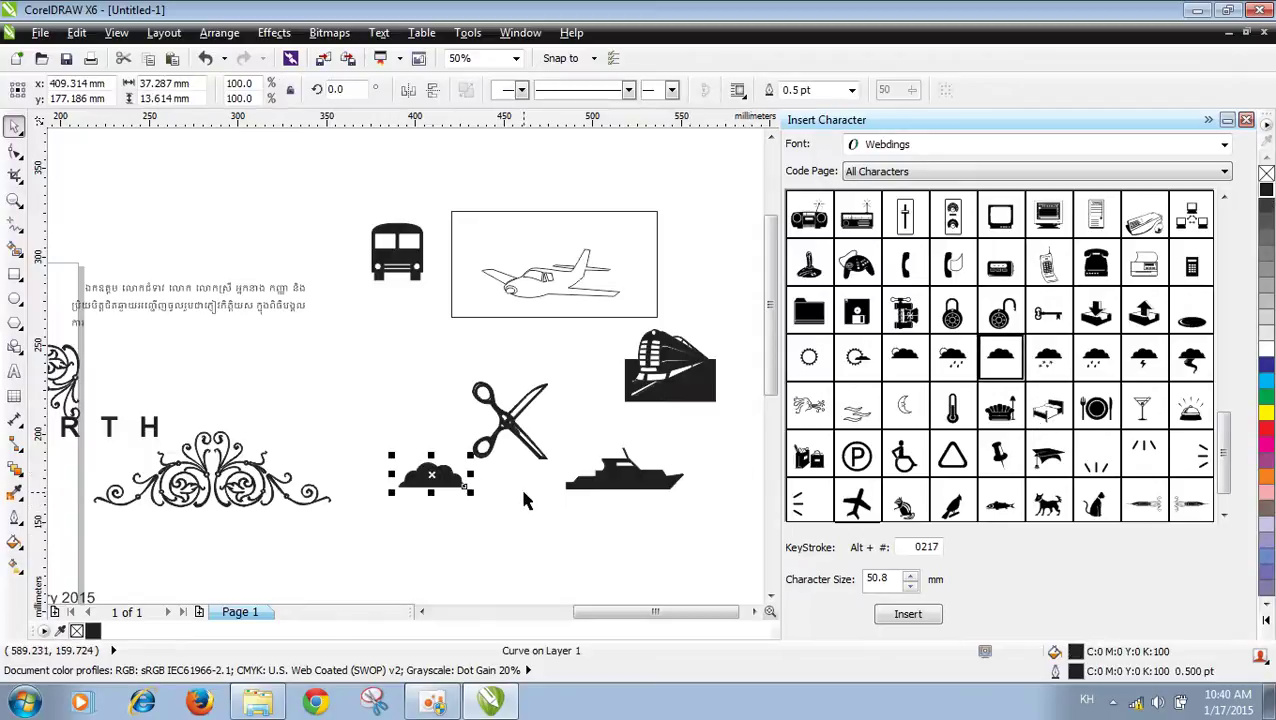
{"action": "left_click_drag", "start_coordinate": [472, 492], "coordinate": [392, 414]}
{"action": "left_click", "coordinate": [464, 520]}
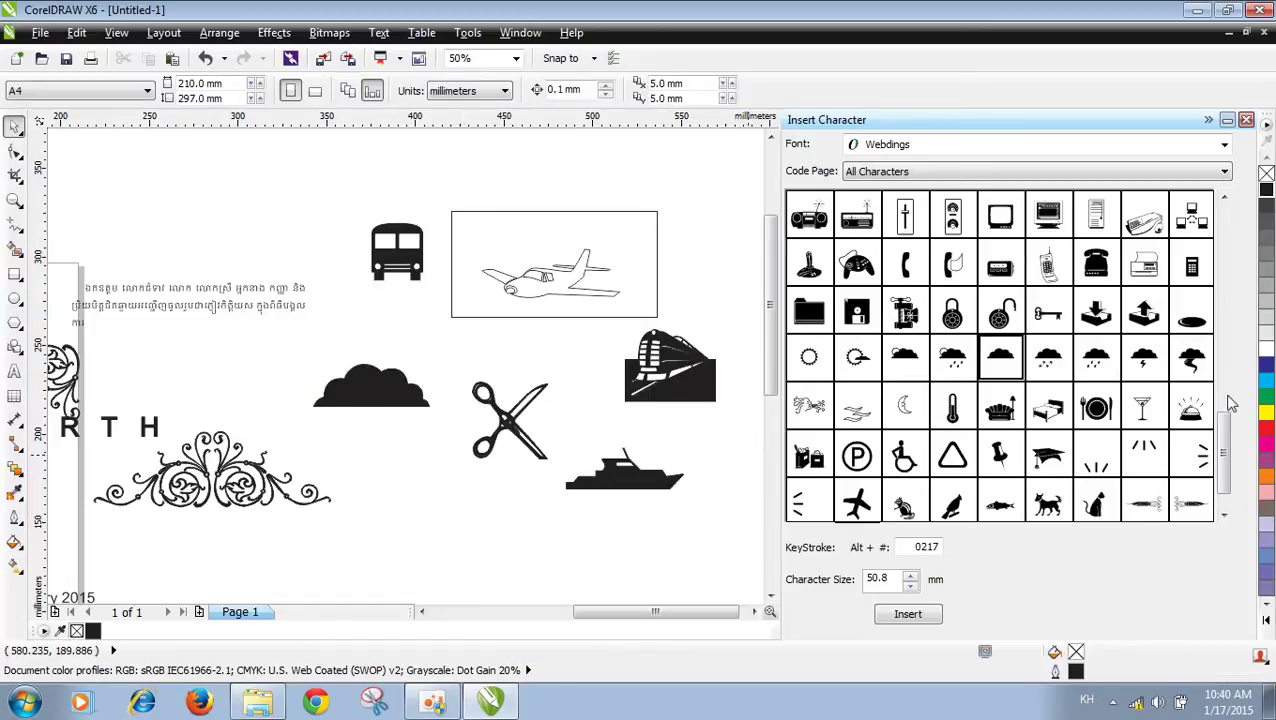
Step: Place the top-view airplane symbol, character 0241, at the rectangle's left end and delete the side-view airplane
{"action": "left_click_drag", "start_coordinate": [858, 510], "coordinate": [485, 263]}
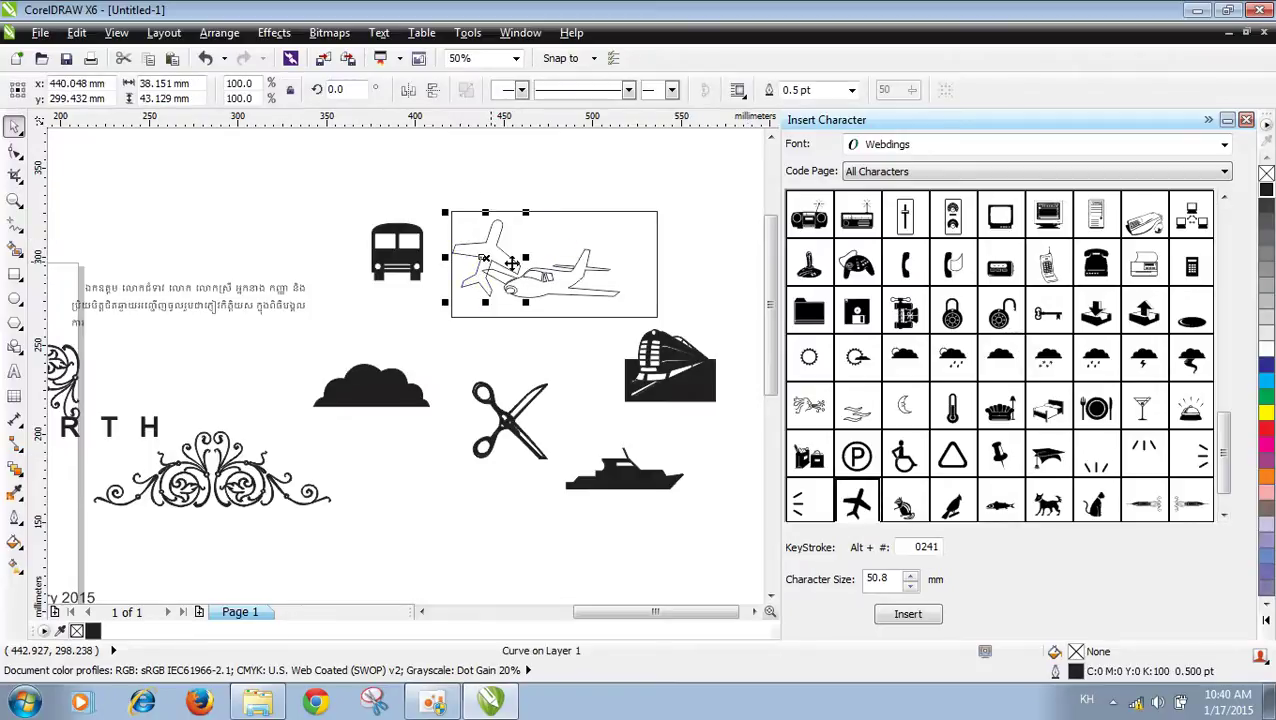
{"action": "left_click", "coordinate": [561, 287]}
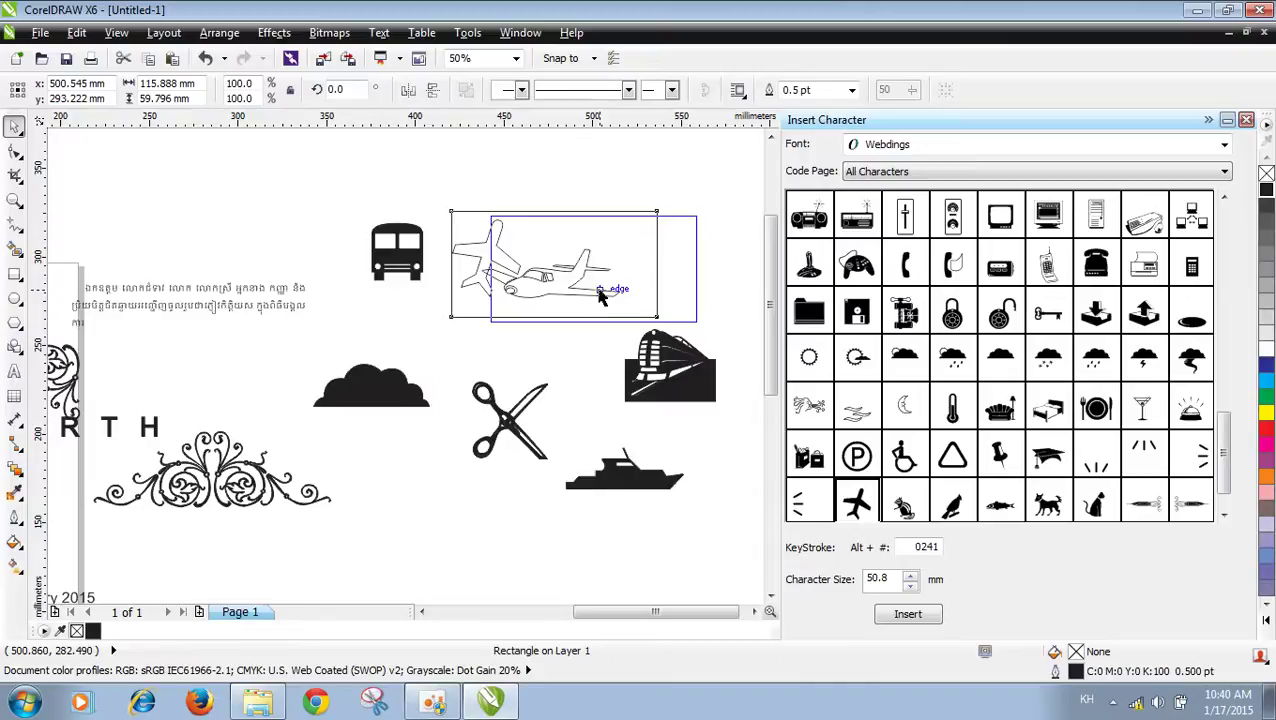
{"action": "left_click", "coordinate": [565, 277]}
{"action": "left_click_drag", "start_coordinate": [565, 277], "coordinate": [594, 276]}
{"action": "key", "text": "Escape"}
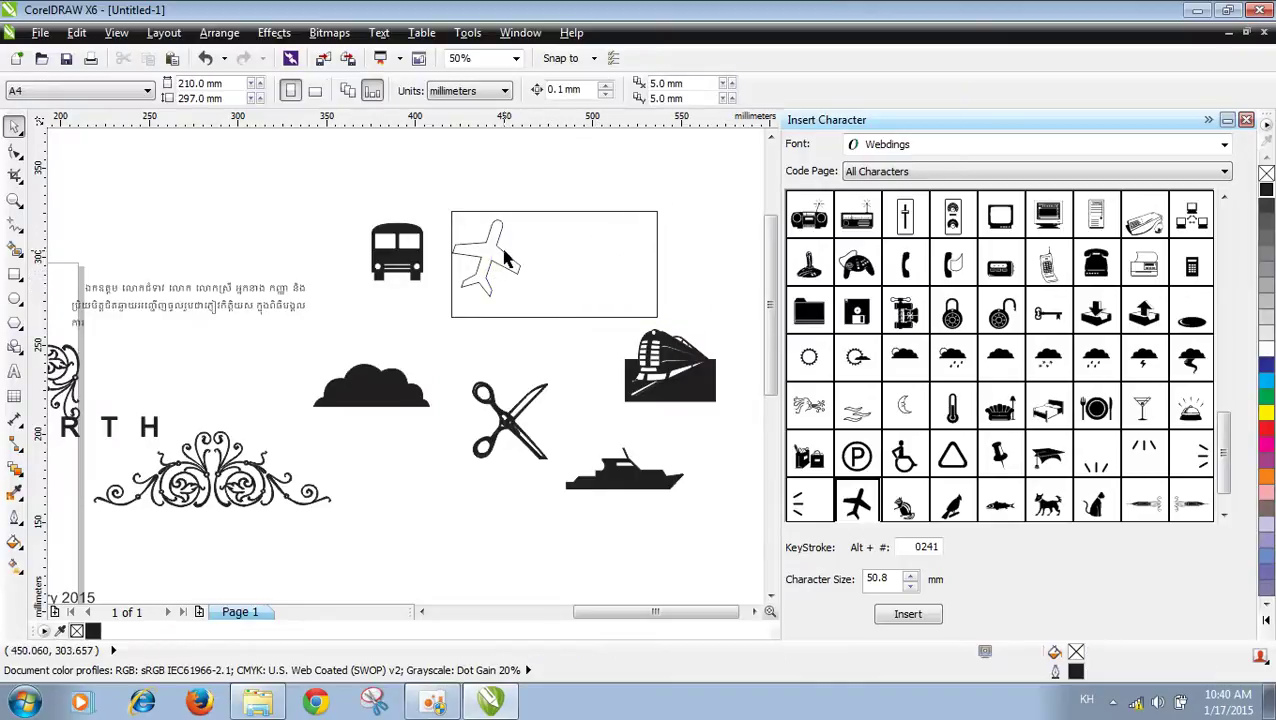
Step: Move the airplane symbol toward the middle of the rectangle and fill it black
{"action": "left_click_drag", "start_coordinate": [522, 258], "coordinate": [551, 264]}
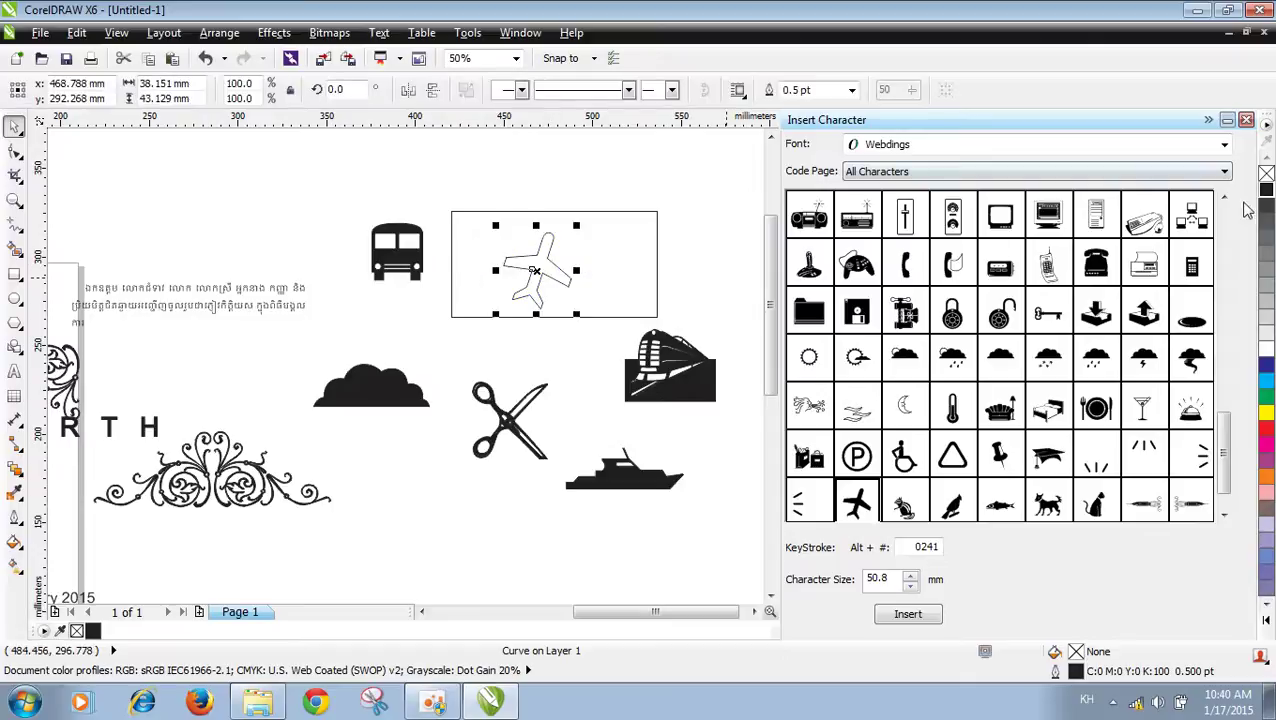
{"action": "left_click", "coordinate": [1266, 192]}
{"action": "left_click", "coordinate": [747, 306]}
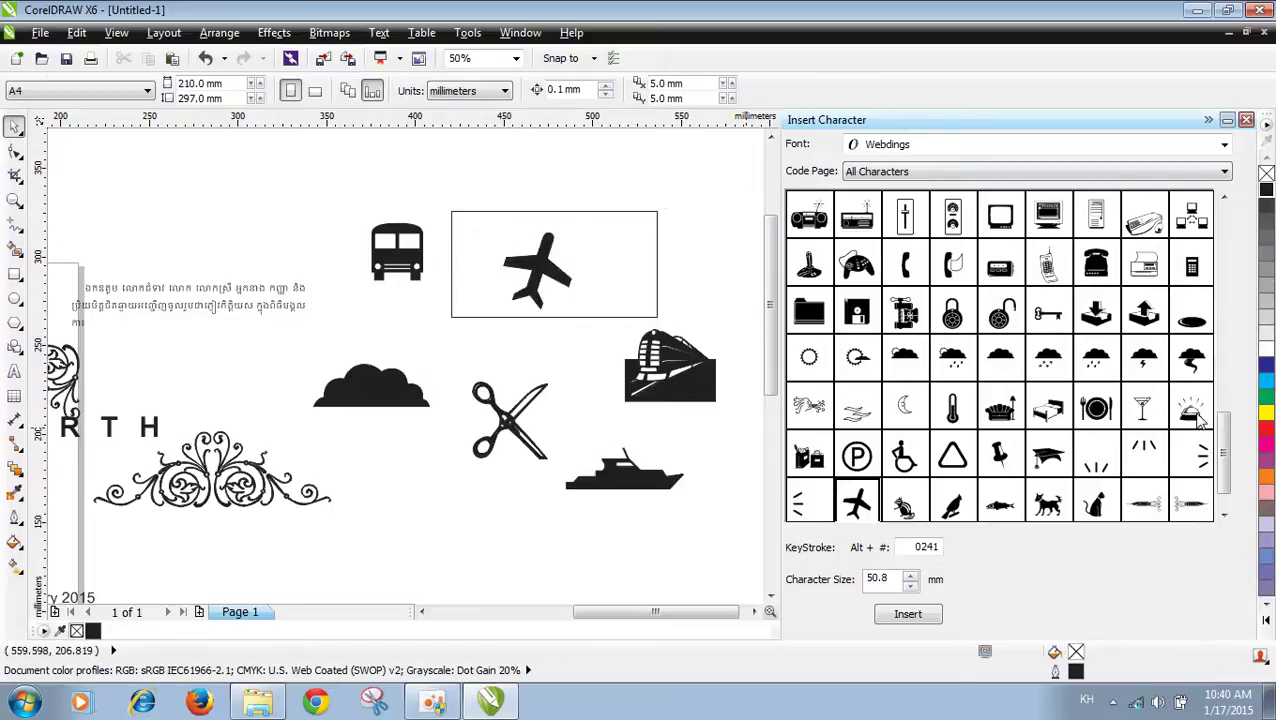
Step: Switch the Insert Character font from Webdings to Wingdings
{"action": "left_click_drag", "start_coordinate": [1222, 452], "coordinate": [1224, 480]}
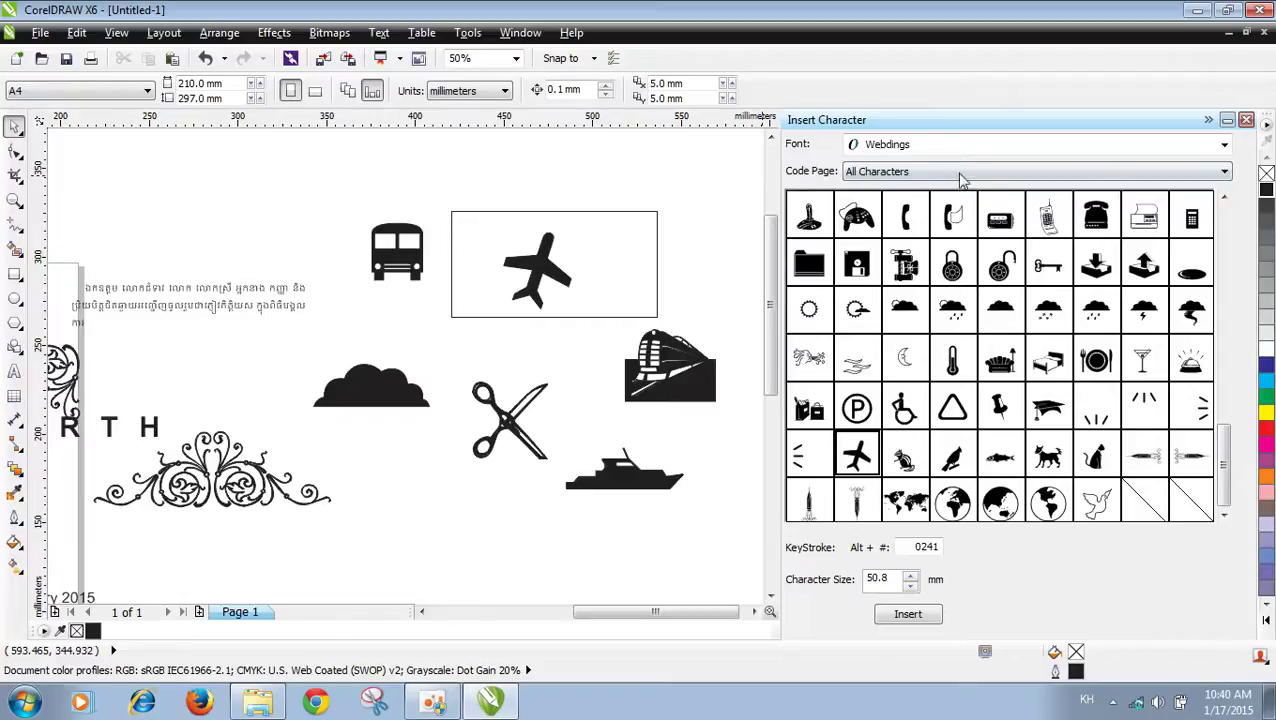
{"action": "left_click", "coordinate": [962, 145]}
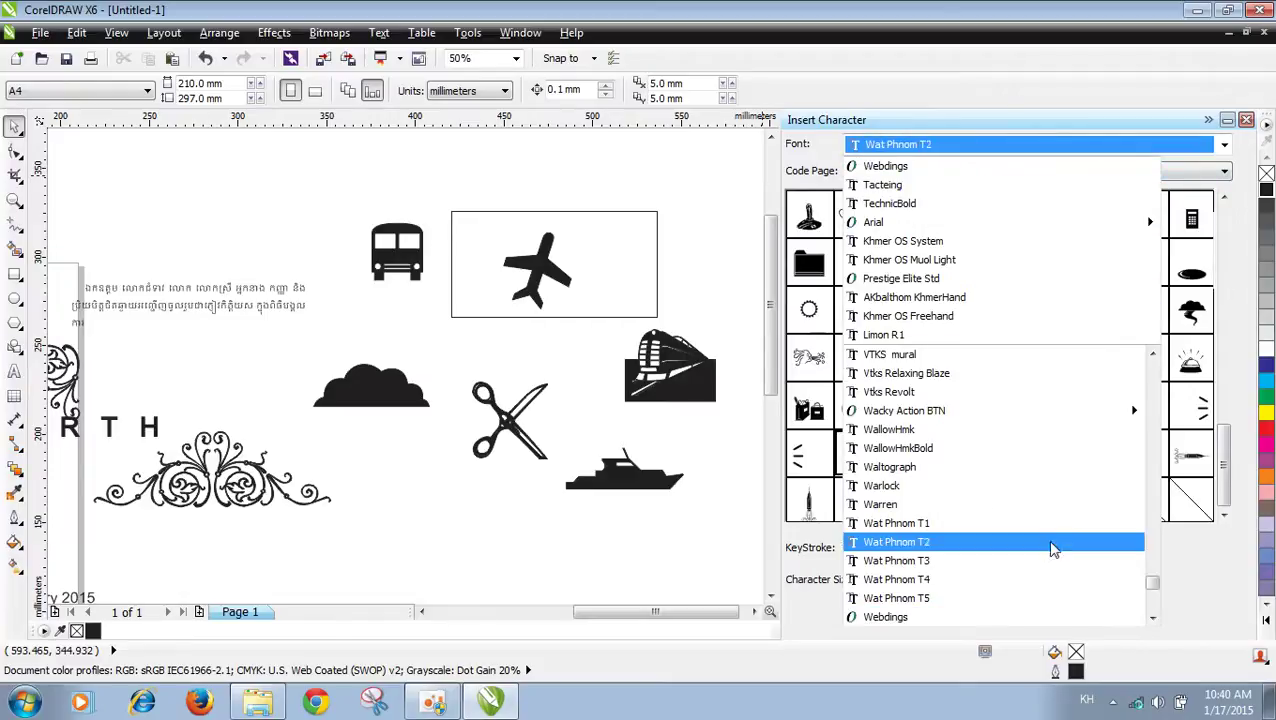
{"action": "left_click", "coordinate": [1153, 618]}
{"action": "left_click", "coordinate": [1153, 618]}
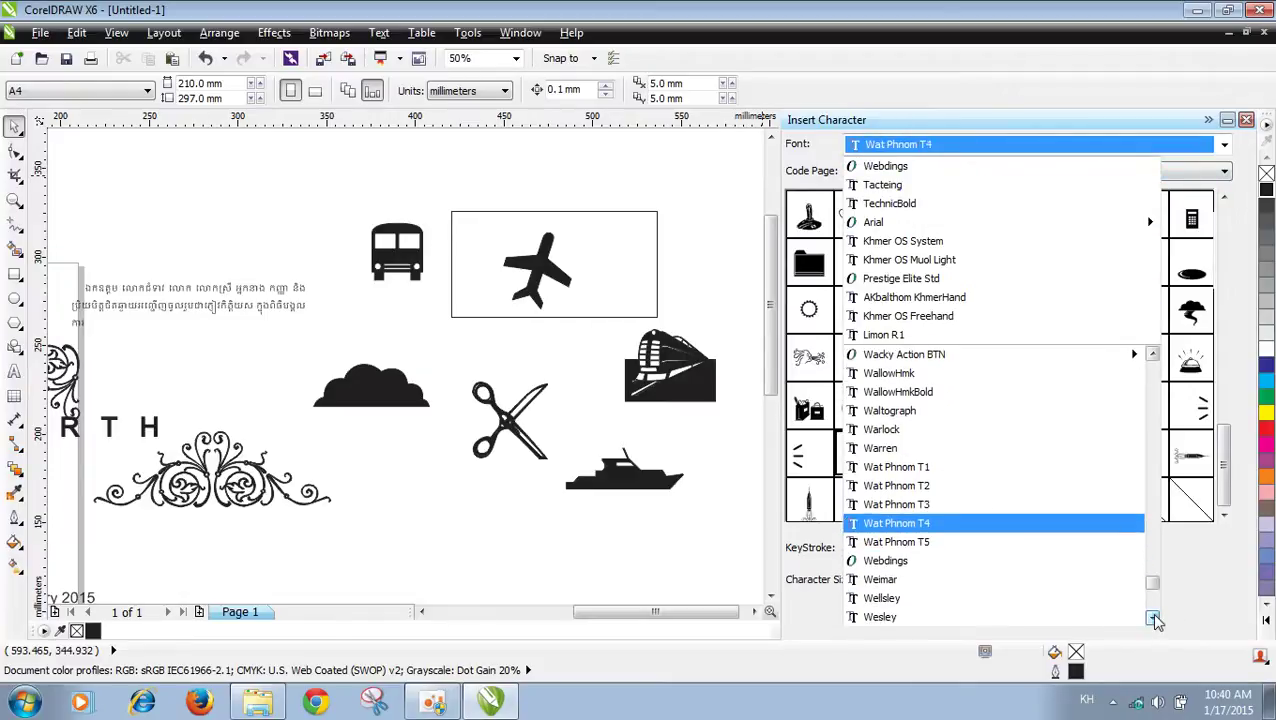
{"action": "left_click", "coordinate": [1153, 618]}
{"action": "left_click", "coordinate": [1153, 618]}
{"action": "left_click", "coordinate": [1153, 618]}
{"action": "left_click", "coordinate": [1153, 618]}
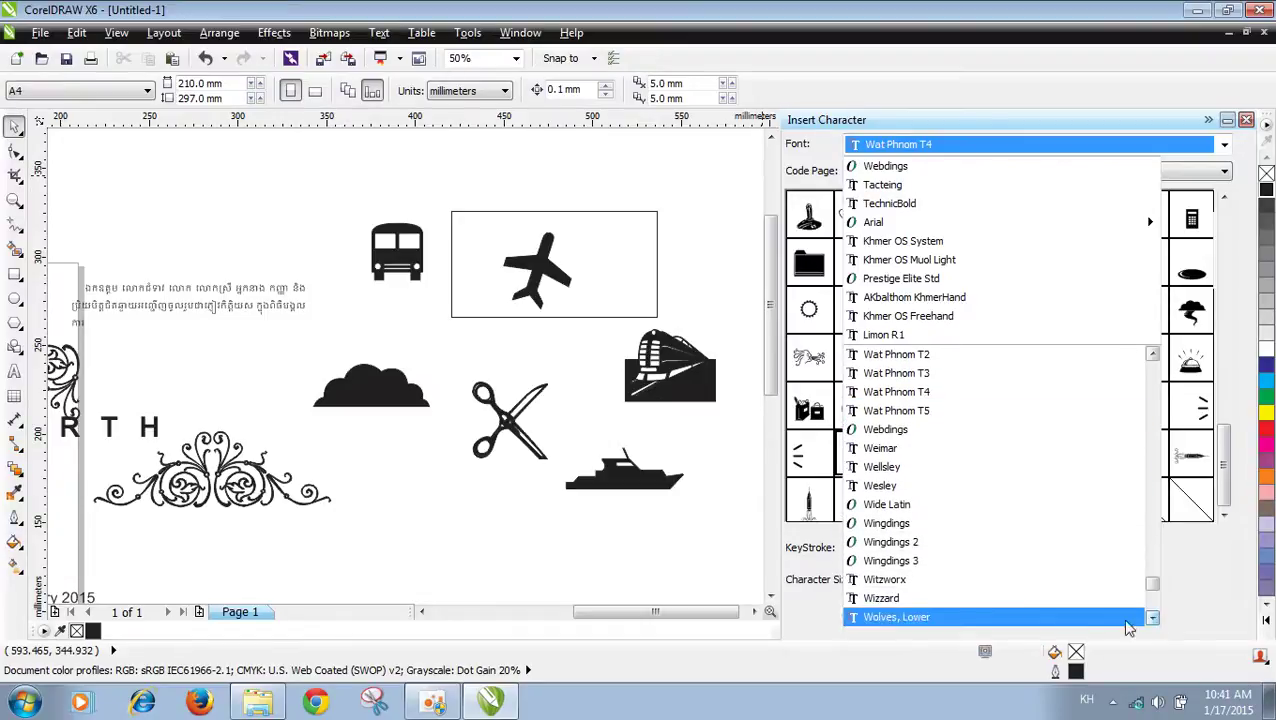
{"action": "left_click", "coordinate": [907, 529]}
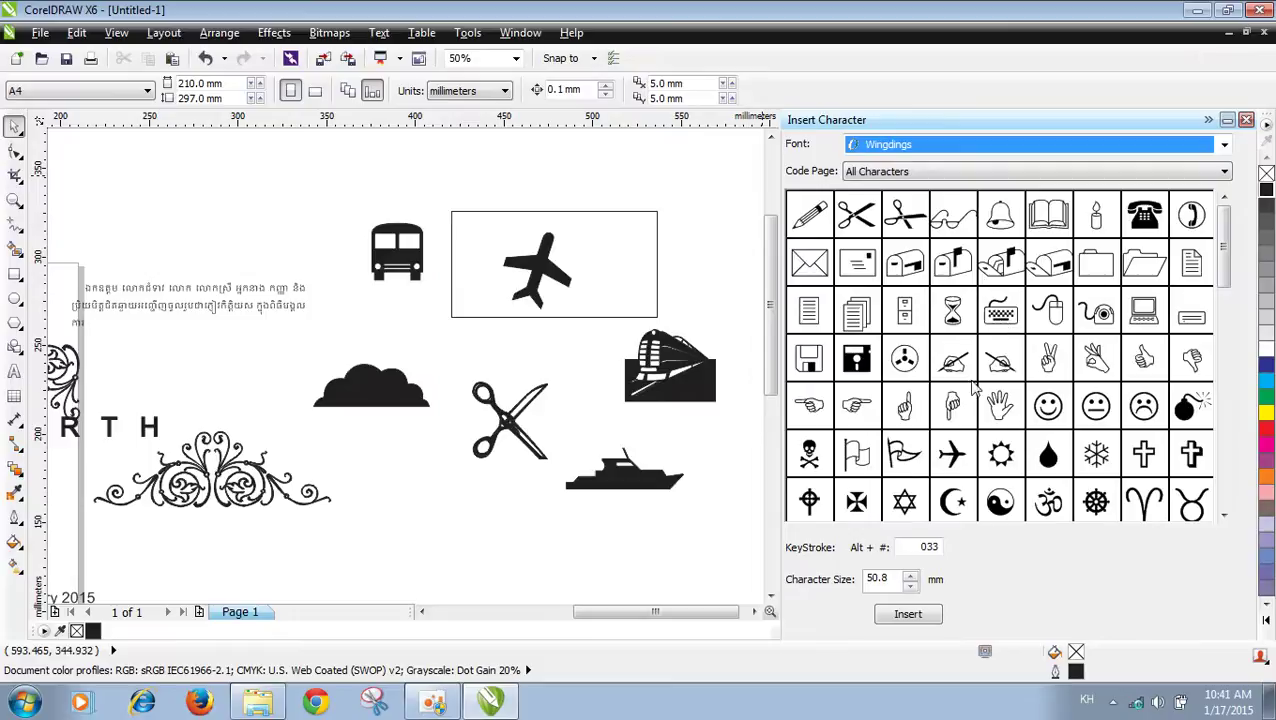
Step: Add the right-pointing hand symbol, character 070, below the scissors and fill it black
{"action": "left_click_drag", "start_coordinate": [856, 405], "coordinate": [460, 525]}
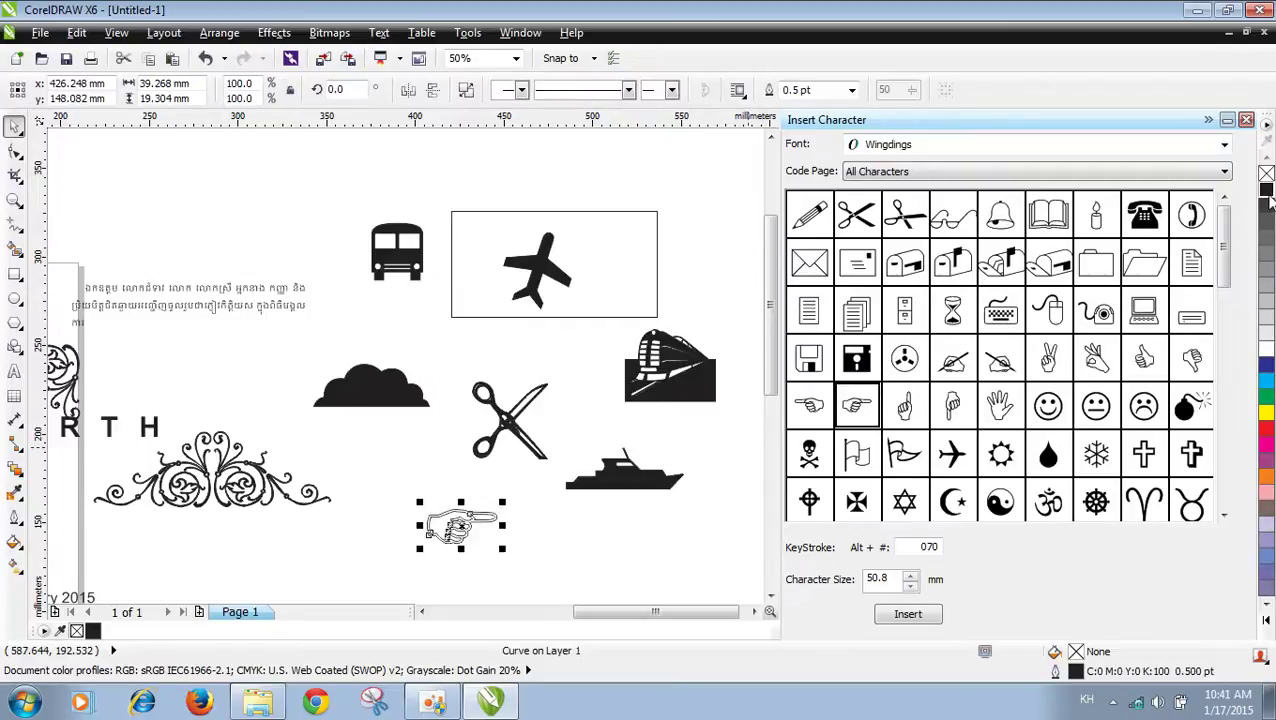
{"action": "left_click", "coordinate": [1266, 189]}
{"action": "left_click", "coordinate": [620, 500]}
{"action": "left_click", "coordinate": [470, 525]}
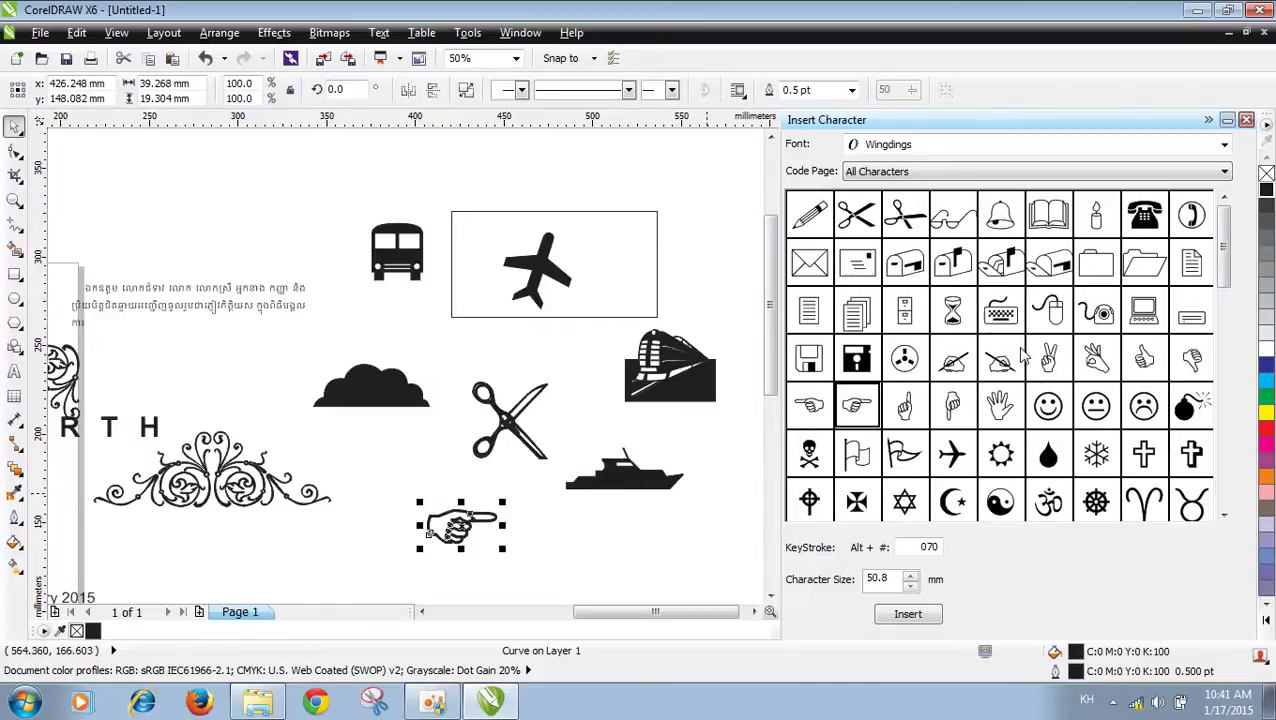
Step: Display the Wingdings 2 symbols in Insert Character
{"action": "mouse_move", "coordinate": [1225, 276]}
{"action": "left_mouse_down"}
{"action": "mouse_move", "coordinate": [1228, 385]}
{"action": "mouse_move", "coordinate": [1236, 282]}
{"action": "left_mouse_up"}
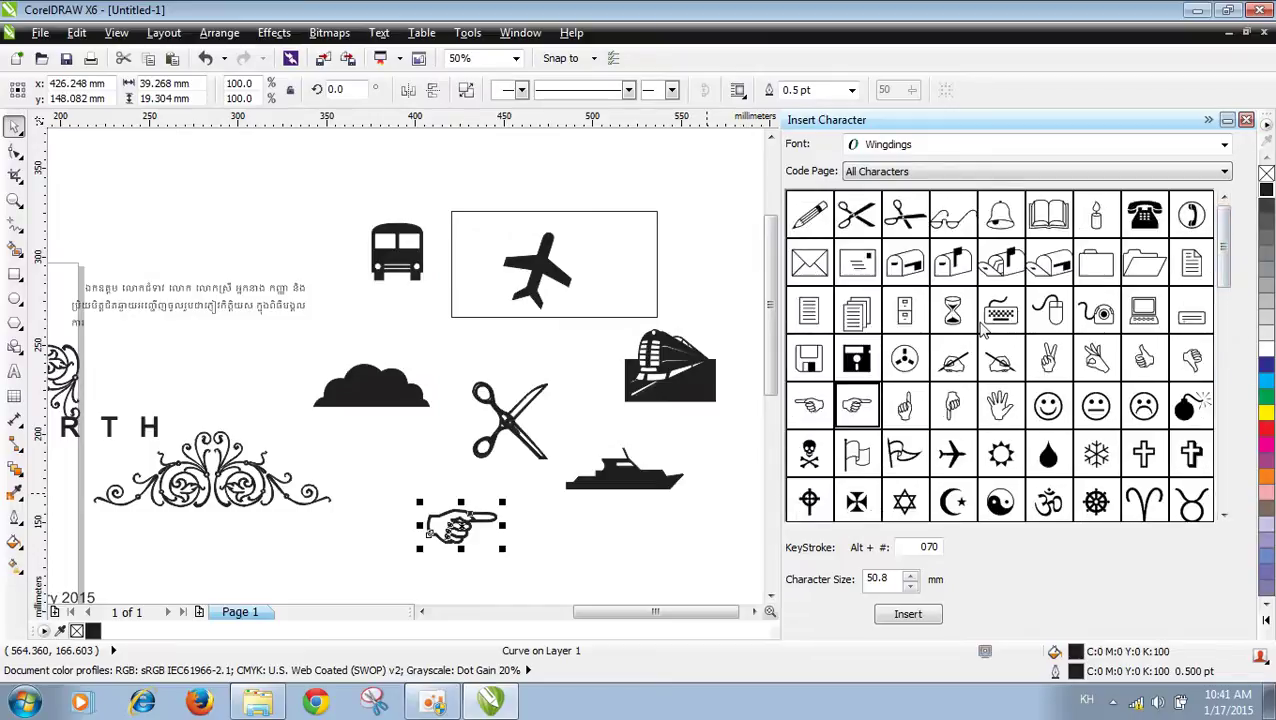
{"action": "left_click", "coordinate": [933, 150]}
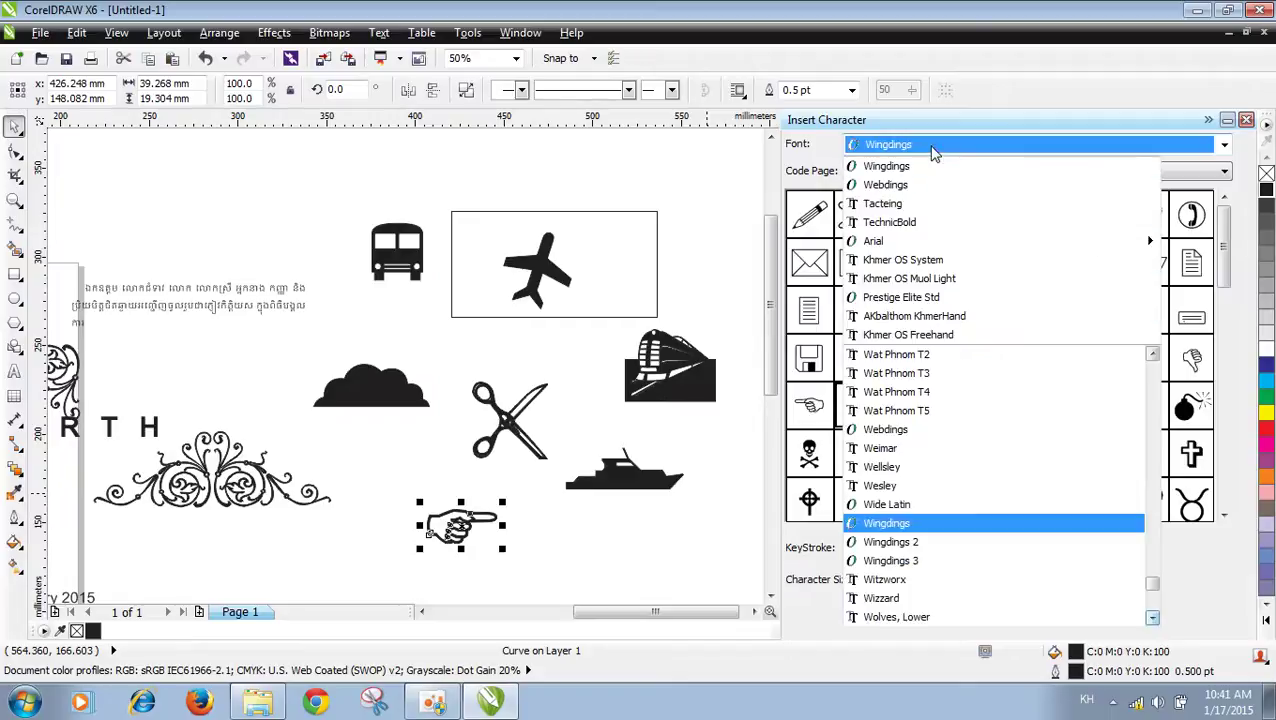
{"action": "left_click", "coordinate": [898, 542]}
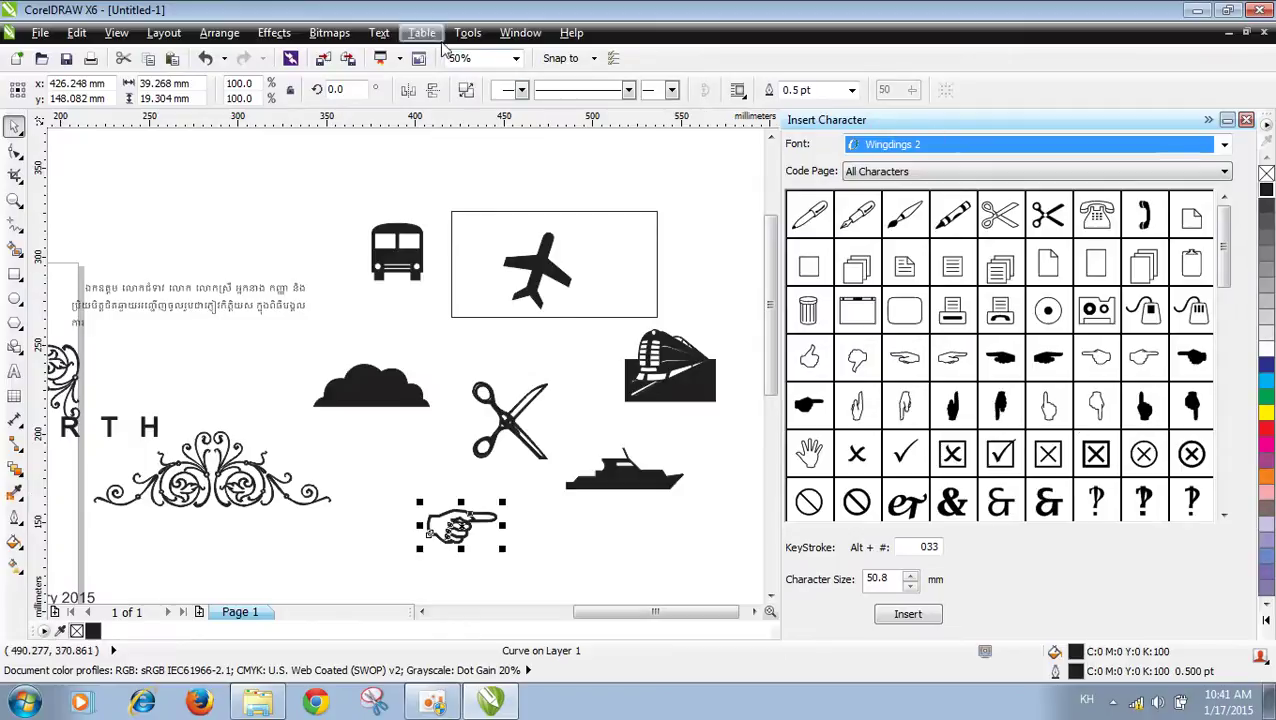
Step: Dismiss the Internet Download Manager message and close the Insert Character docker
{"action": "left_click", "coordinate": [379, 32]}
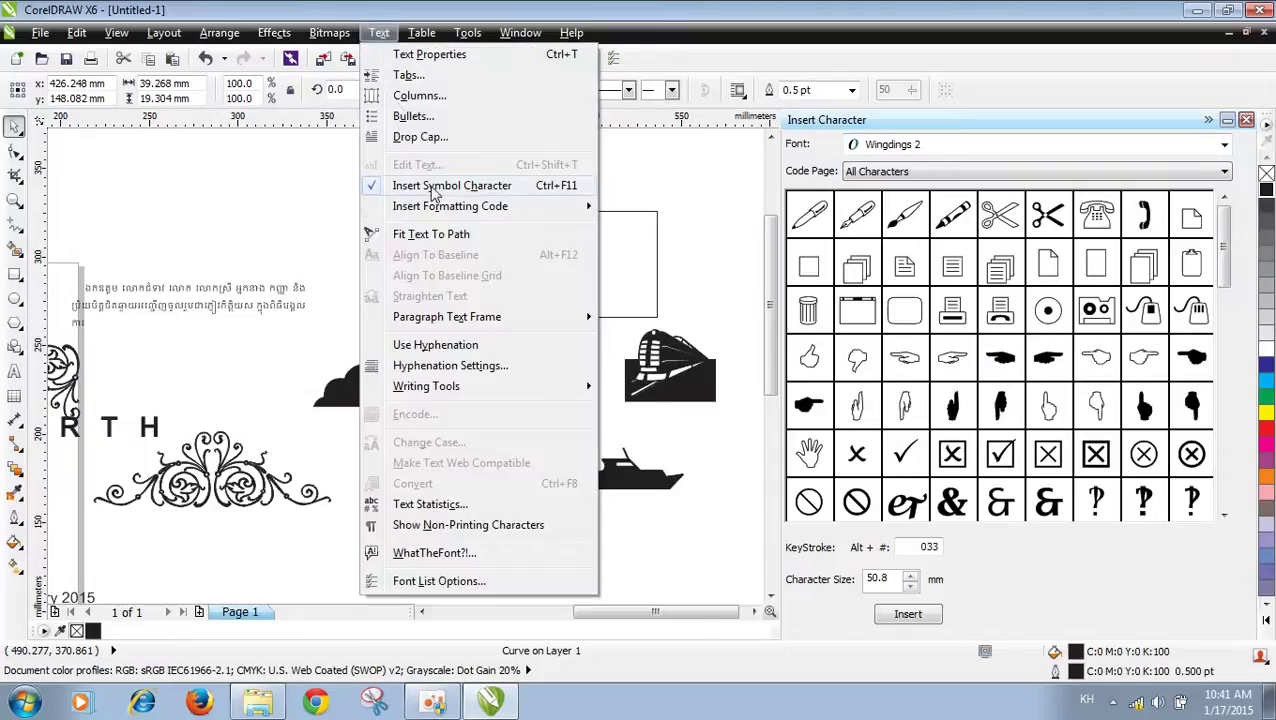
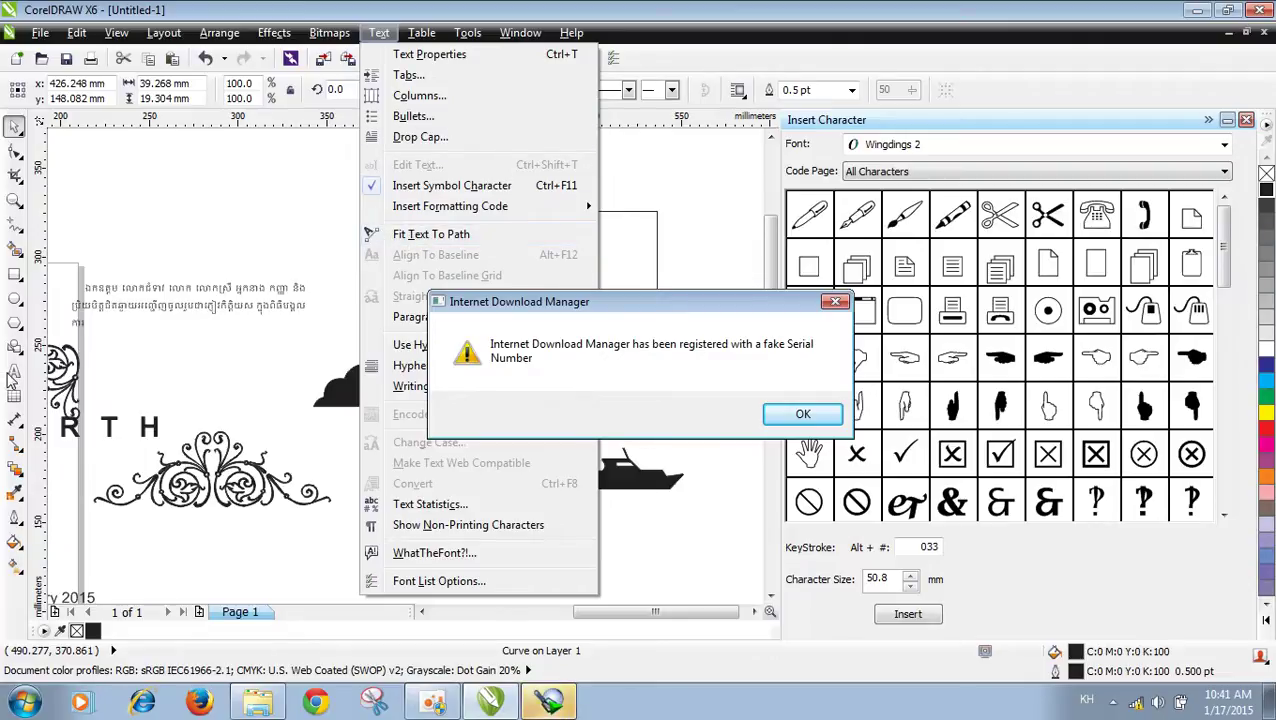
{"action": "left_click", "coordinate": [174, 361]}
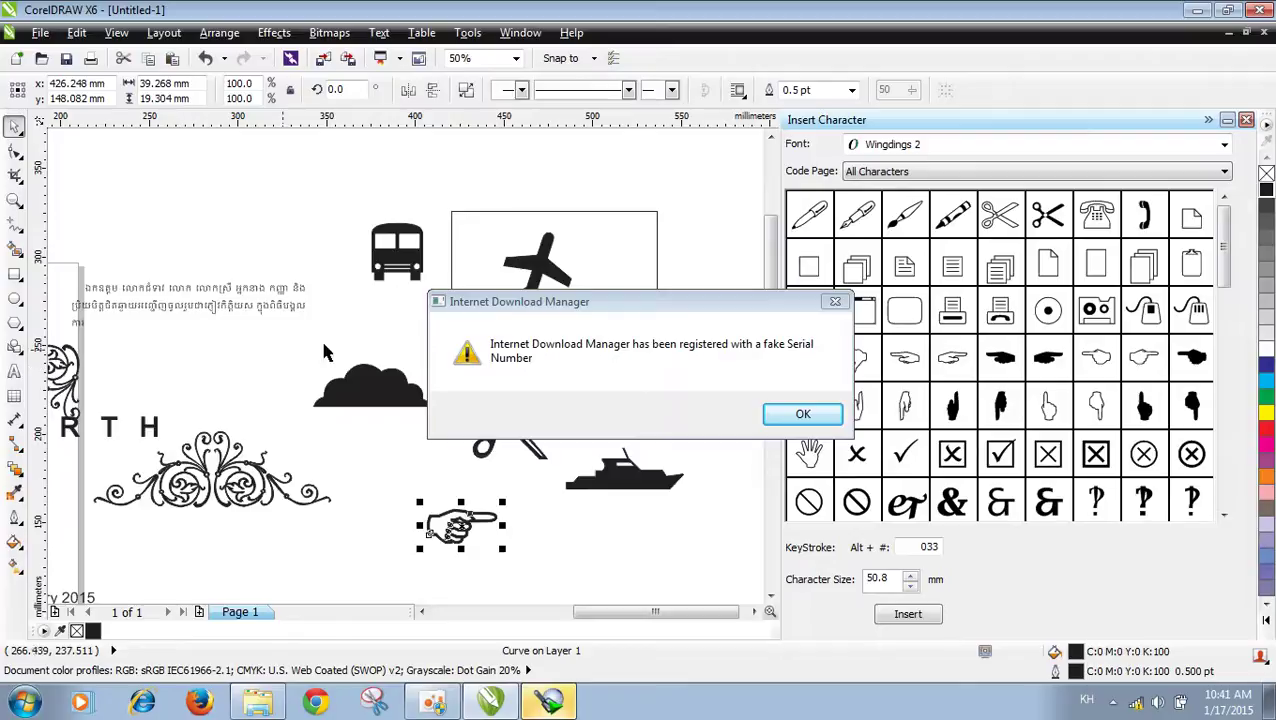
{"action": "left_click", "coordinate": [835, 304]}
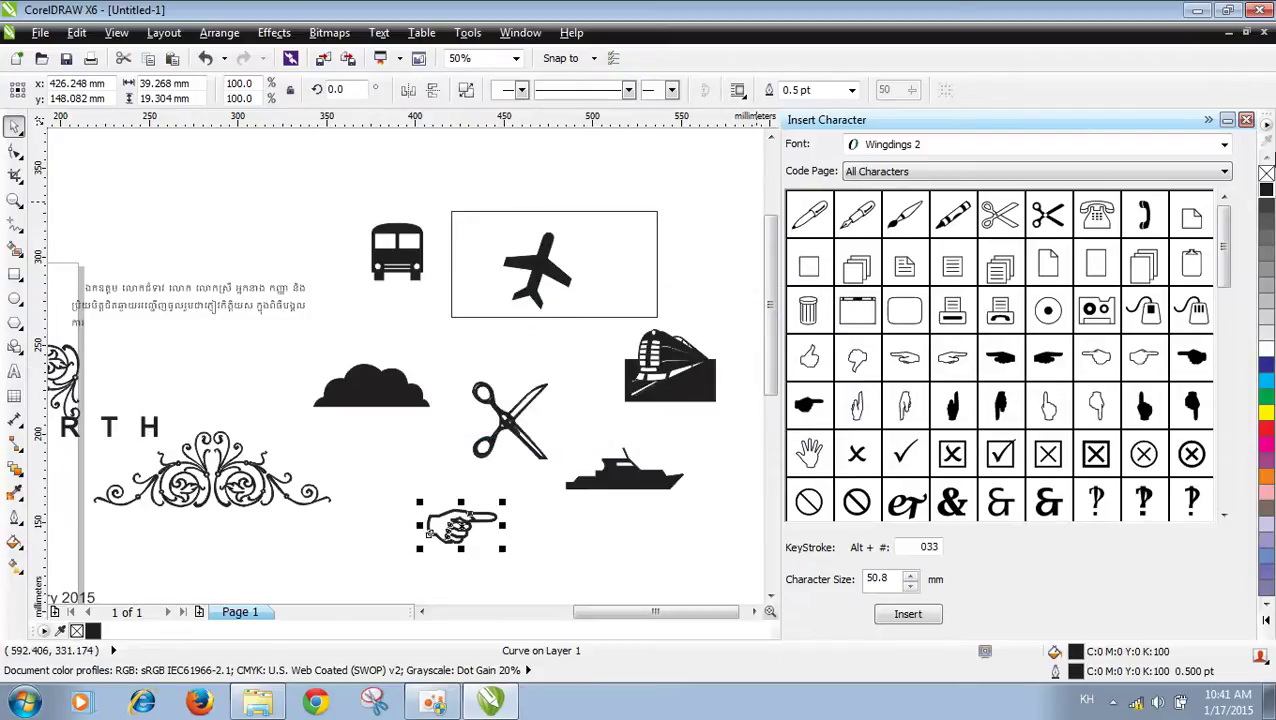
{"action": "left_click", "coordinate": [1246, 120]}
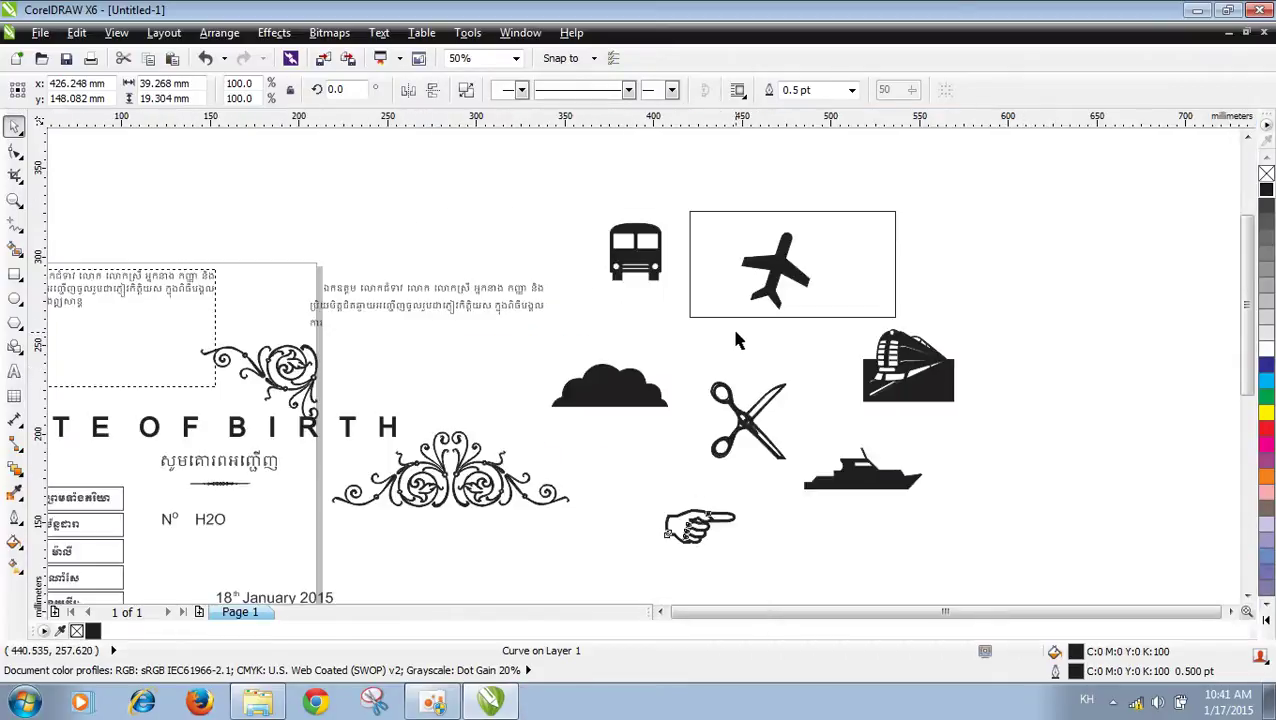
Step: Delete all the sample text, ornaments and symbols on and beside the page
{"action": "scroll", "coordinate": [731, 325], "scroll_direction": "down", "scroll_amount": 4}
{"action": "left_click_drag", "start_coordinate": [470, 279], "coordinate": [875, 504]}
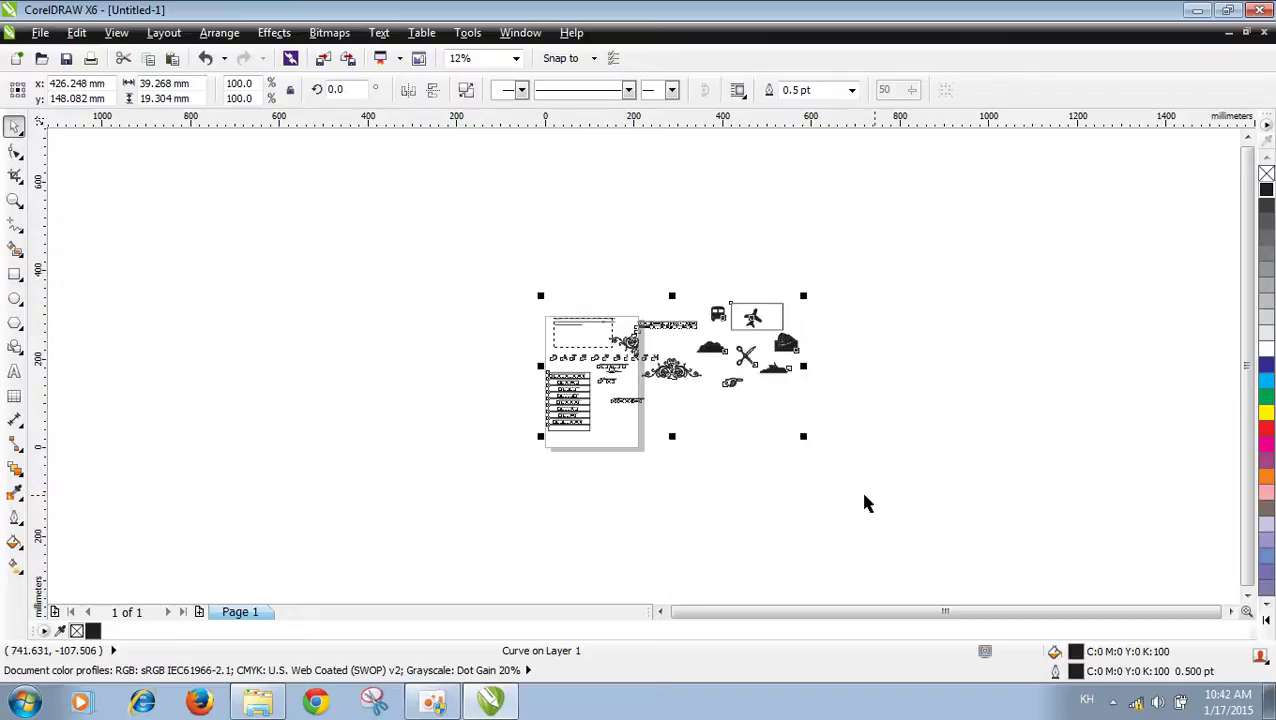
{"action": "key", "text": "Delete"}
{"action": "scroll", "coordinate": [580, 370], "scroll_direction": "up", "scroll_amount": 2}
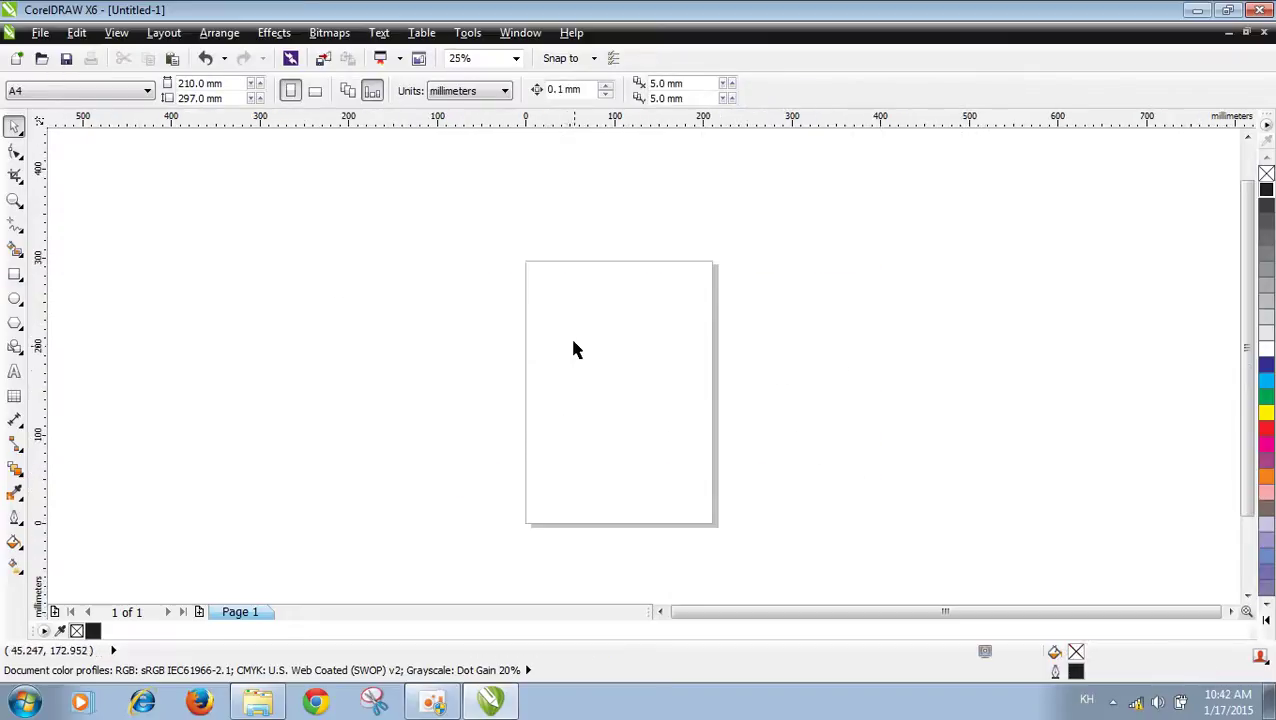
{"action": "scroll", "coordinate": [580, 330], "scroll_direction": "up", "scroll_amount": 2}
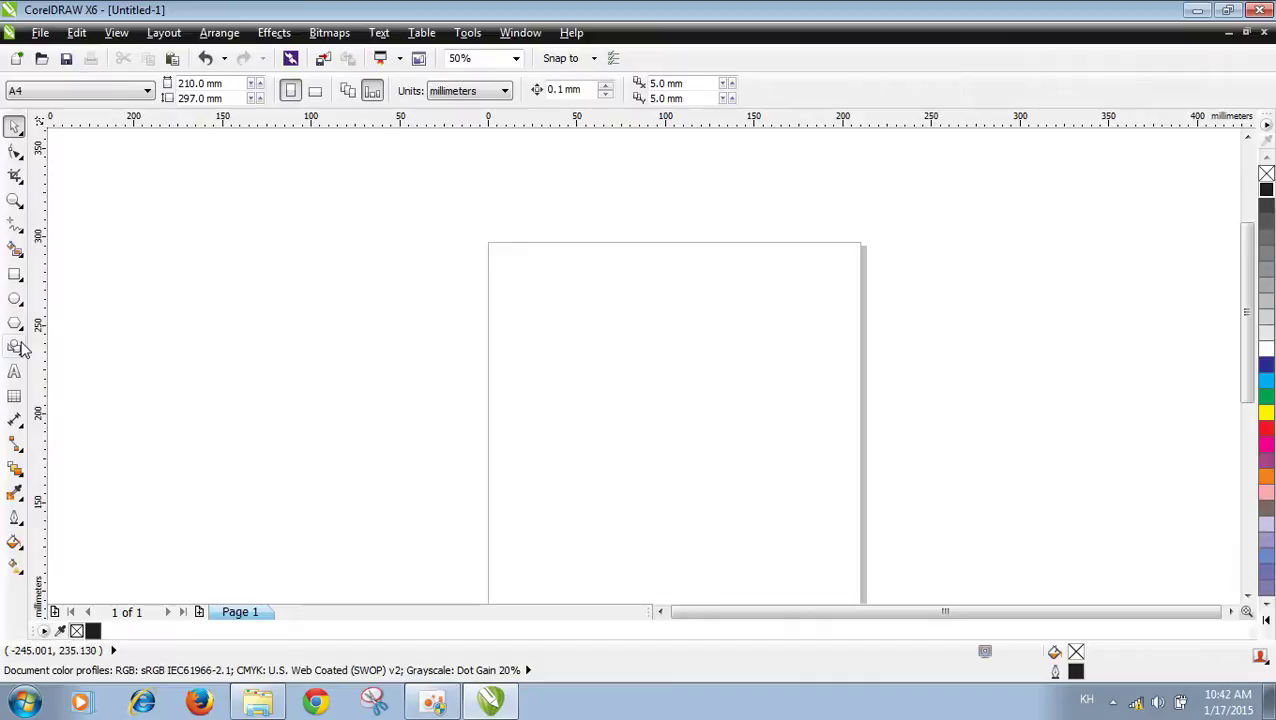
Step: Draw a circle about 110.6 mm in diameter and move it to the upper middle of the page
{"action": "left_click", "coordinate": [15, 300]}
{"action": "left_click_drag", "start_coordinate": [549, 326], "coordinate": [744, 493]}
{"action": "left_click", "coordinate": [15, 127]}
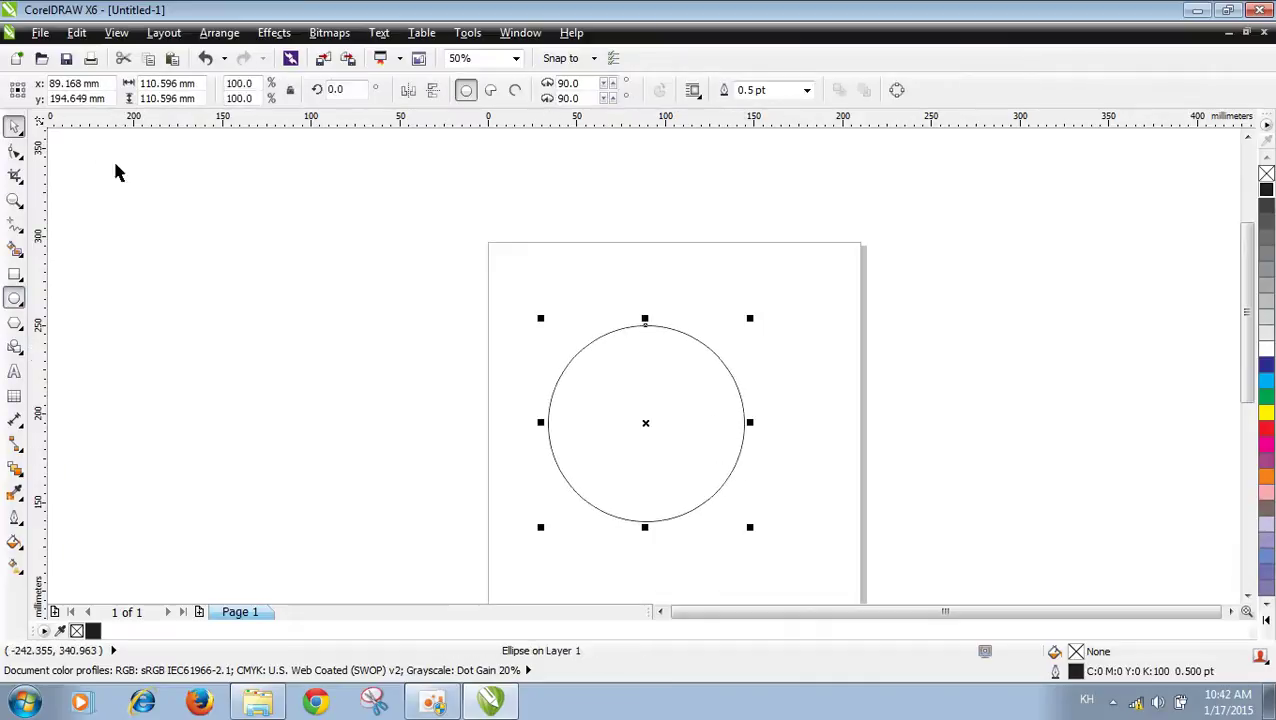
{"action": "left_click_drag", "start_coordinate": [666, 372], "coordinate": [688, 332]}
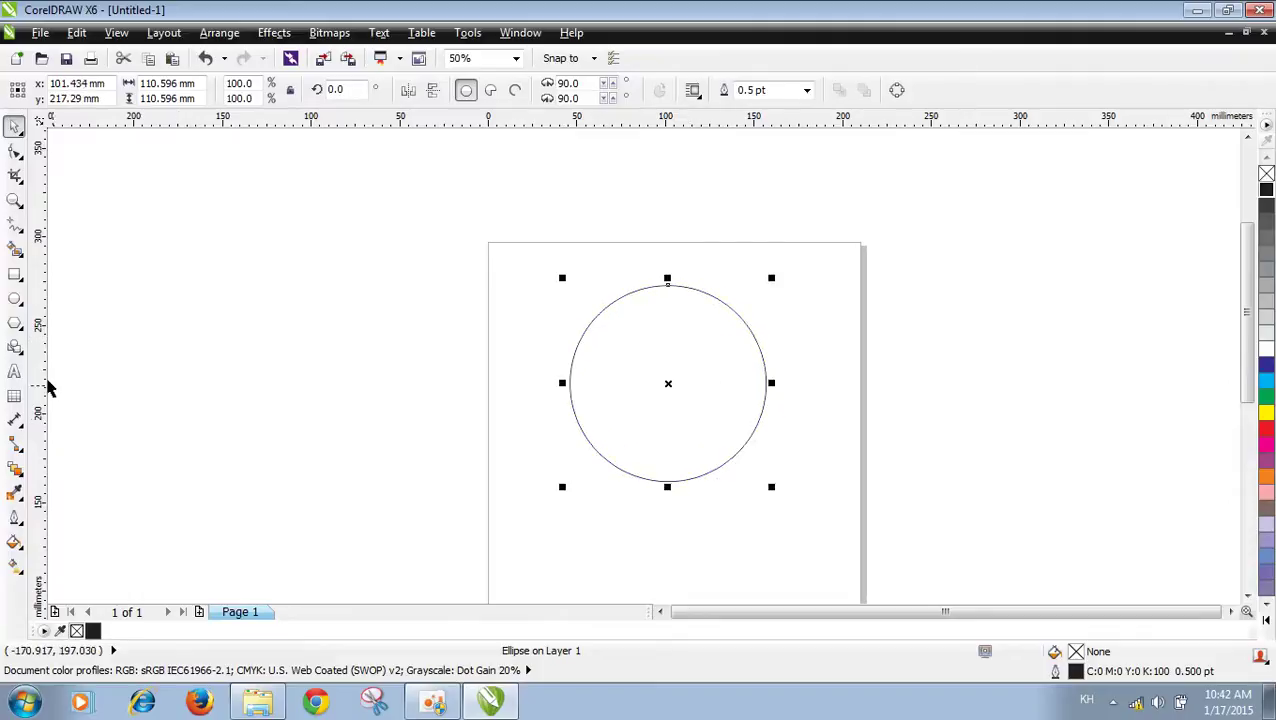
Step: Start a text on the left edge of the circle's path and set its font to Khmer OS Muol Light
{"action": "left_click", "coordinate": [15, 373]}
{"action": "scroll", "coordinate": [584, 364], "scroll_direction": "up", "scroll_amount": 2}
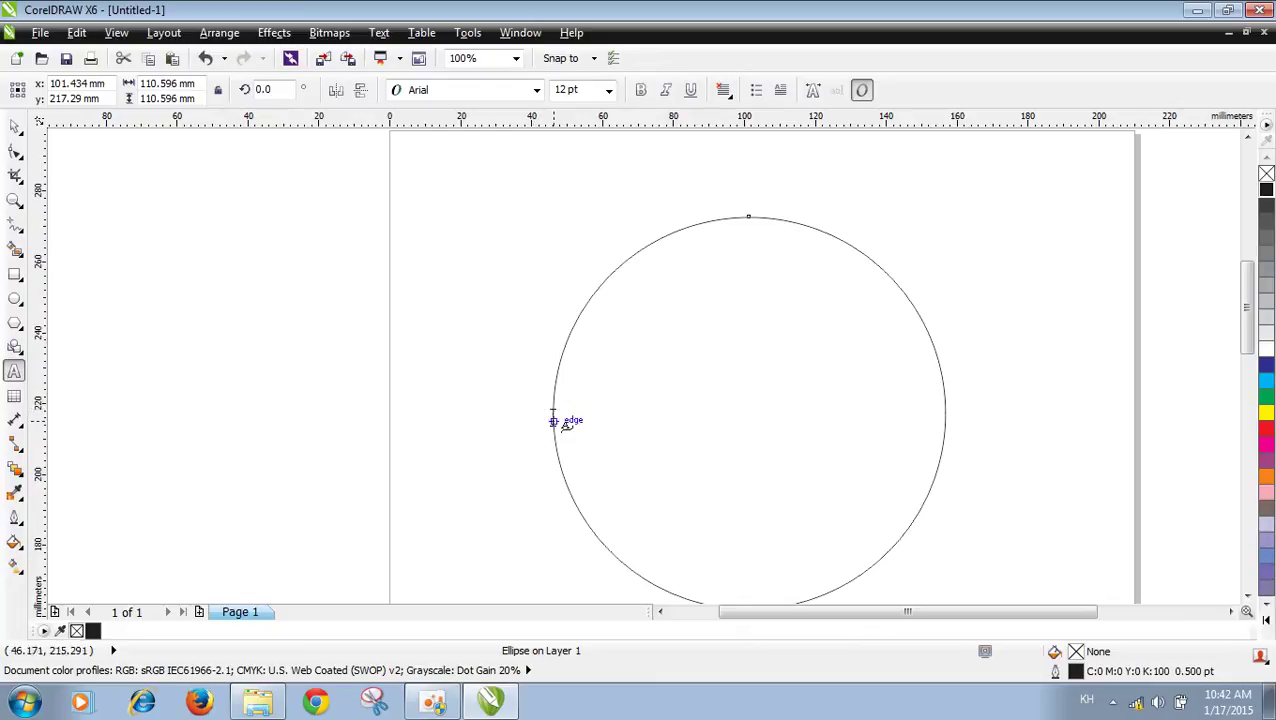
{"action": "left_click", "coordinate": [553, 421]}
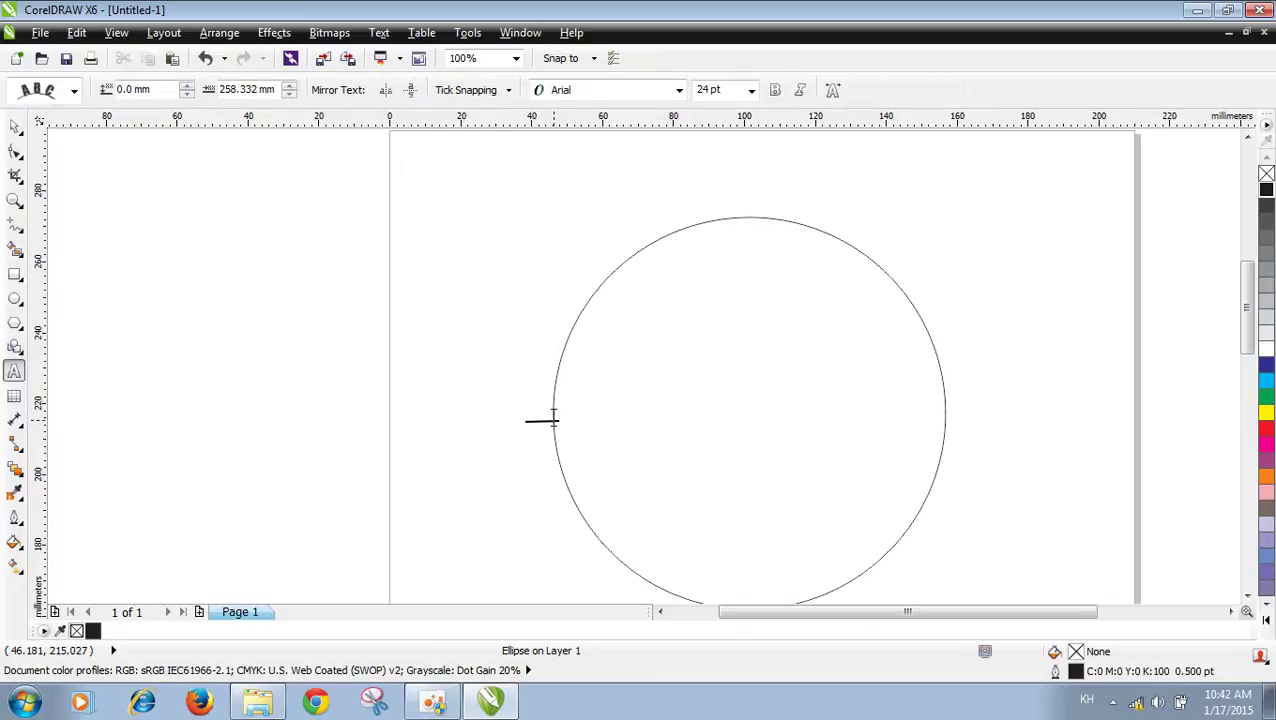
{"action": "left_click", "coordinate": [615, 91]}
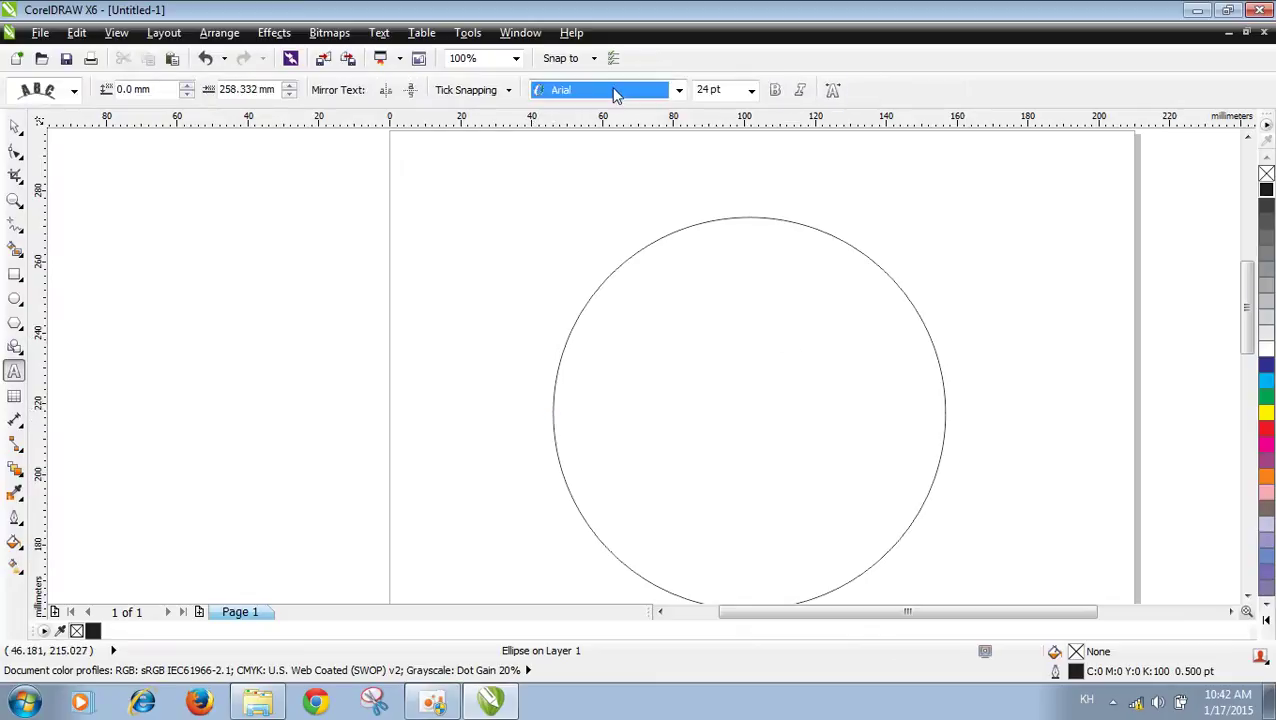
{"action": "left_click", "coordinate": [615, 91]}
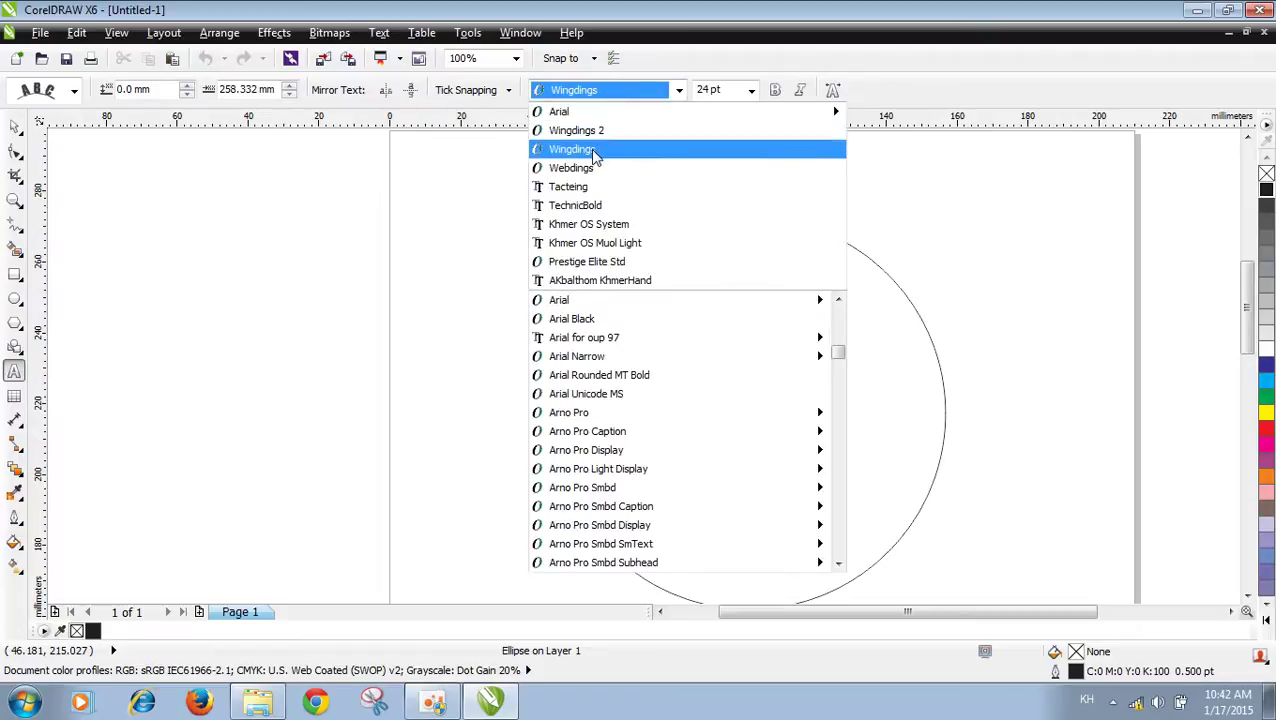
{"action": "left_click", "coordinate": [608, 243]}
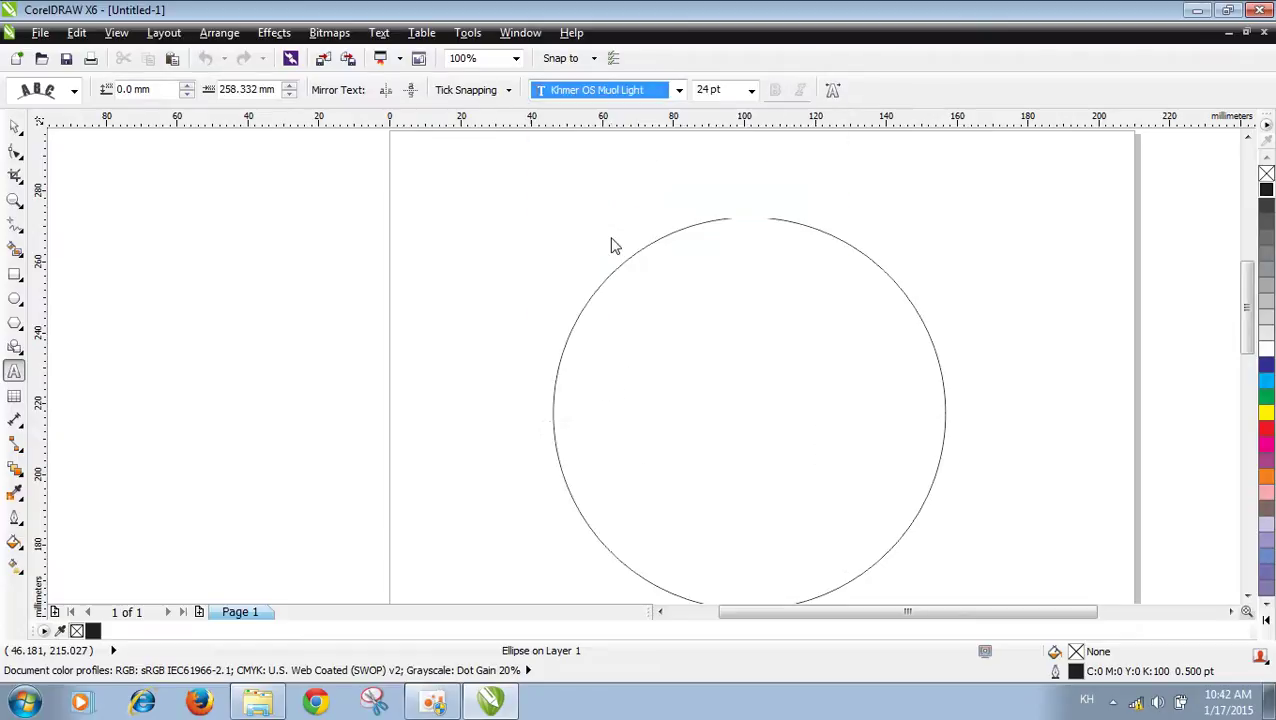
Step: Enter the Khmer text មជ្ឈមណ្ឌលបាក់ទូកកុំព្យូទ័រ along the left edge of the circle's path
{"action": "type", "text": "ខ្ម"}
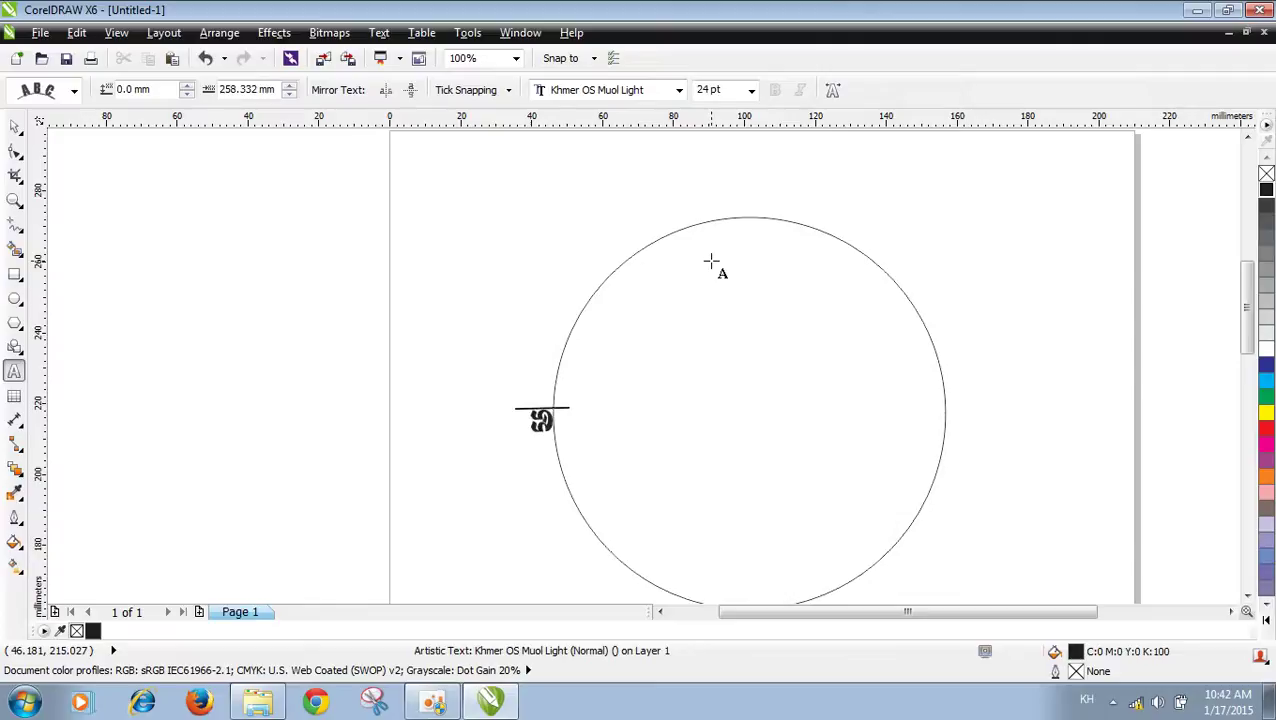
{"action": "type", "text": "ែរ"}
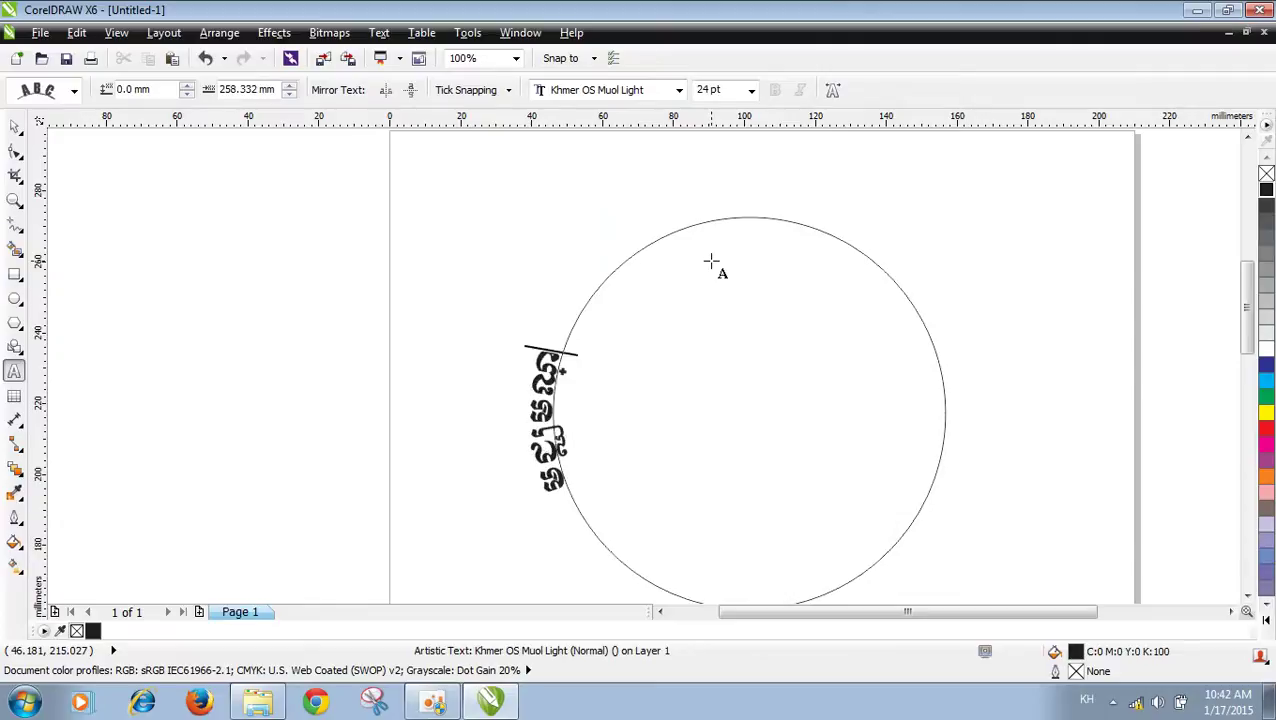
{"action": "type", "text": "ស"}
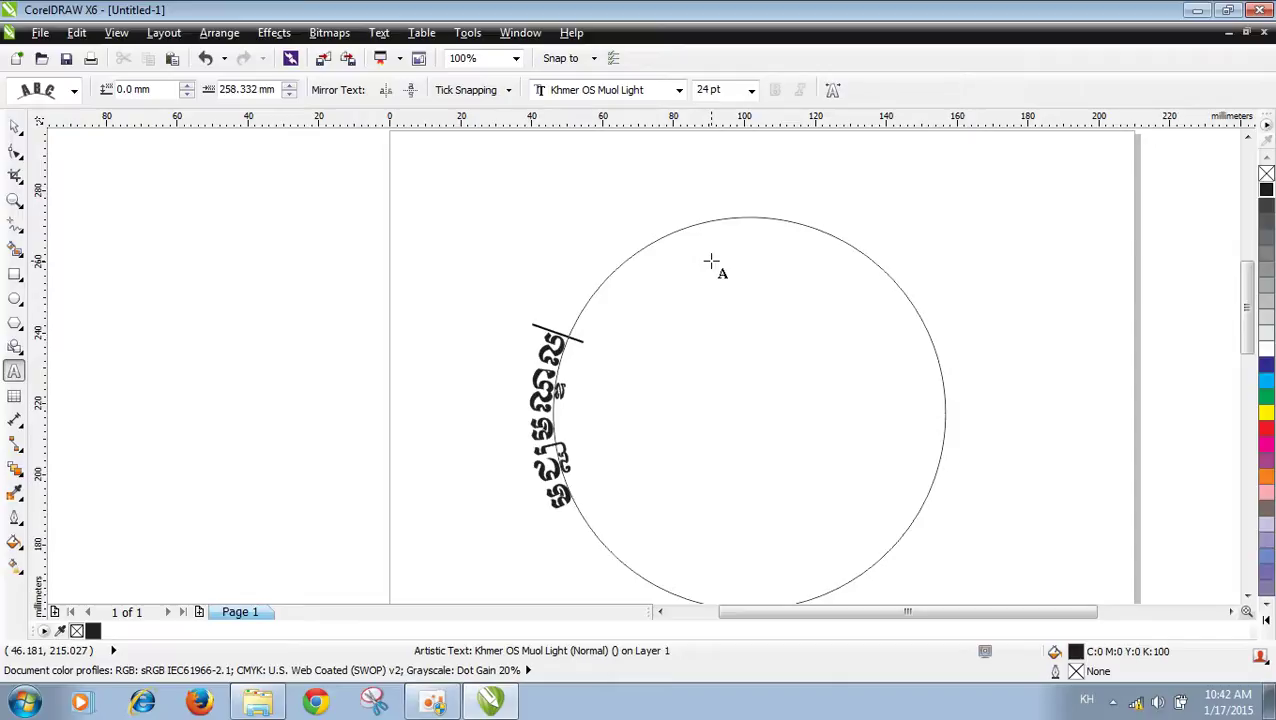
{"action": "type", "text": "ស្រ"}
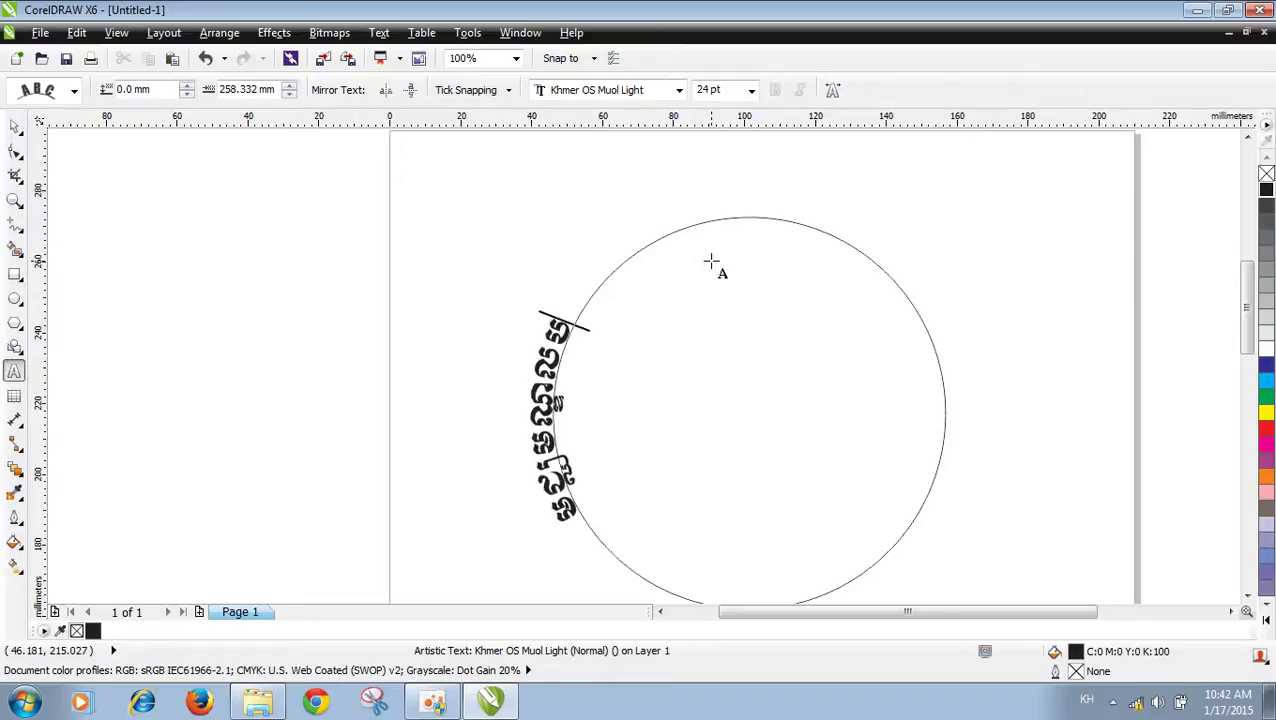
{"action": "type", "text": "ើ"}
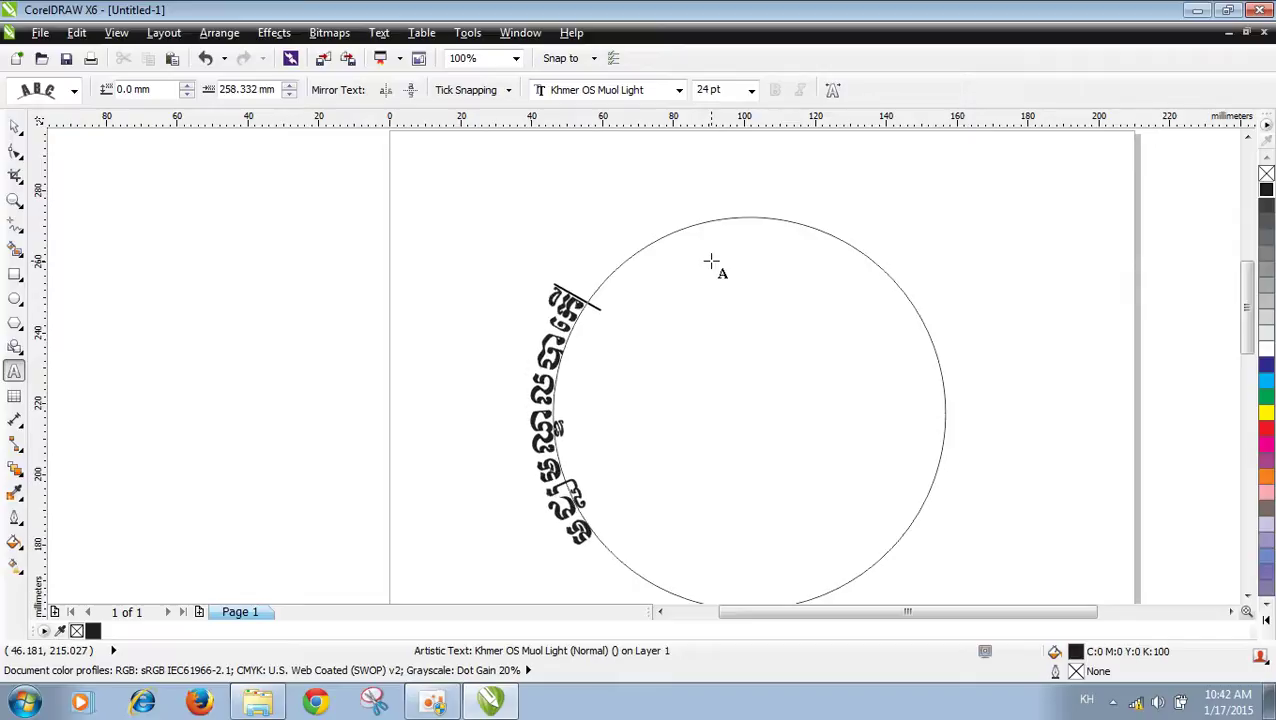
{"action": "key", "text": "BackSpace"}
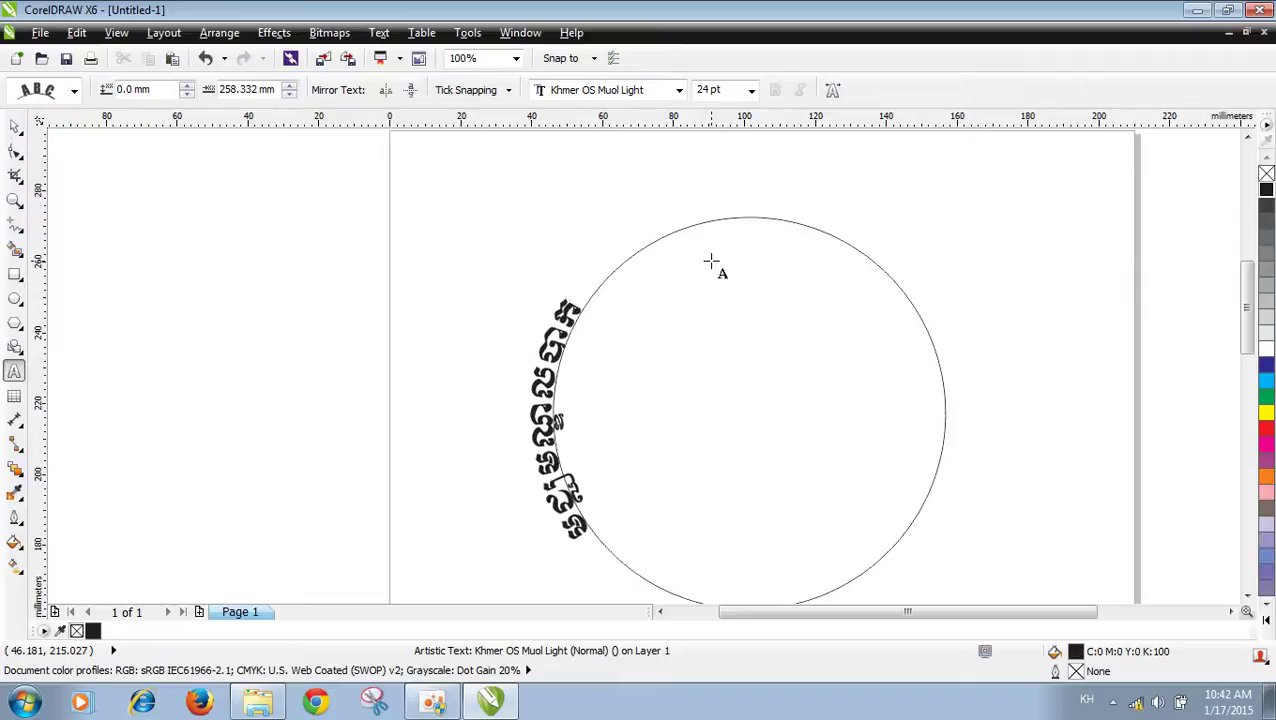
{"action": "type", "text": "ុកព"}
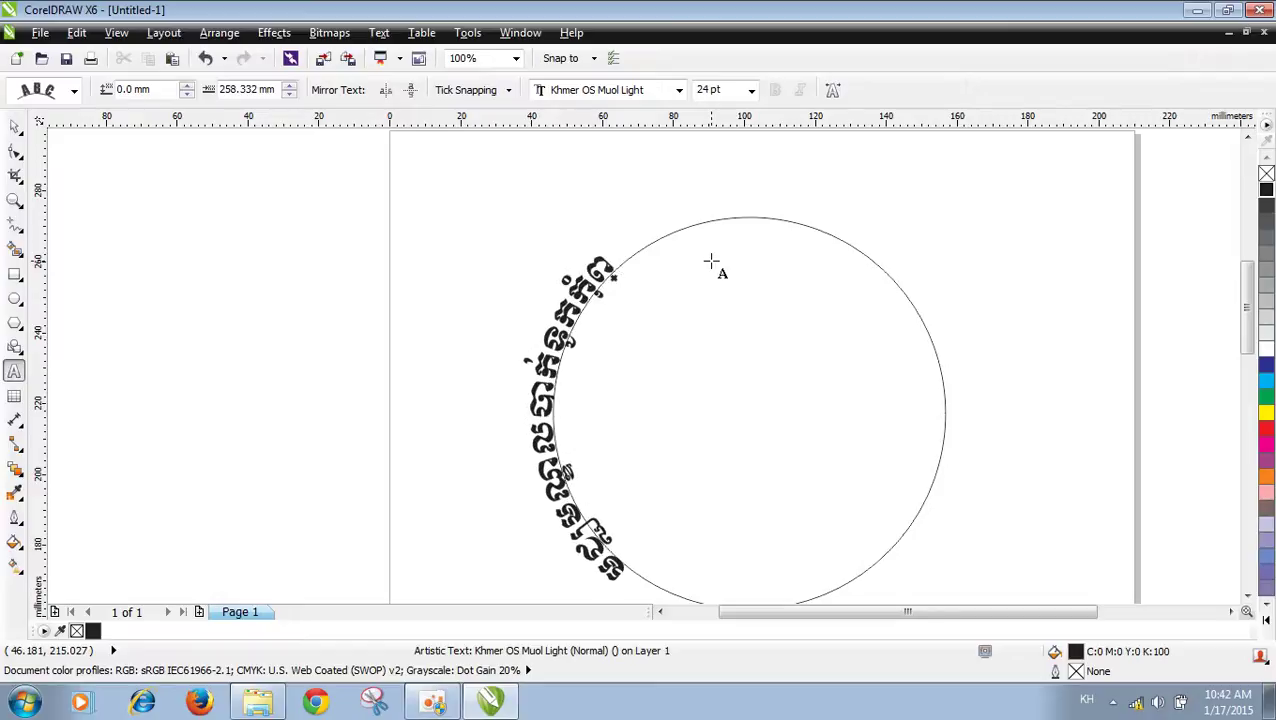
{"action": "type", "text": "ទេ"}
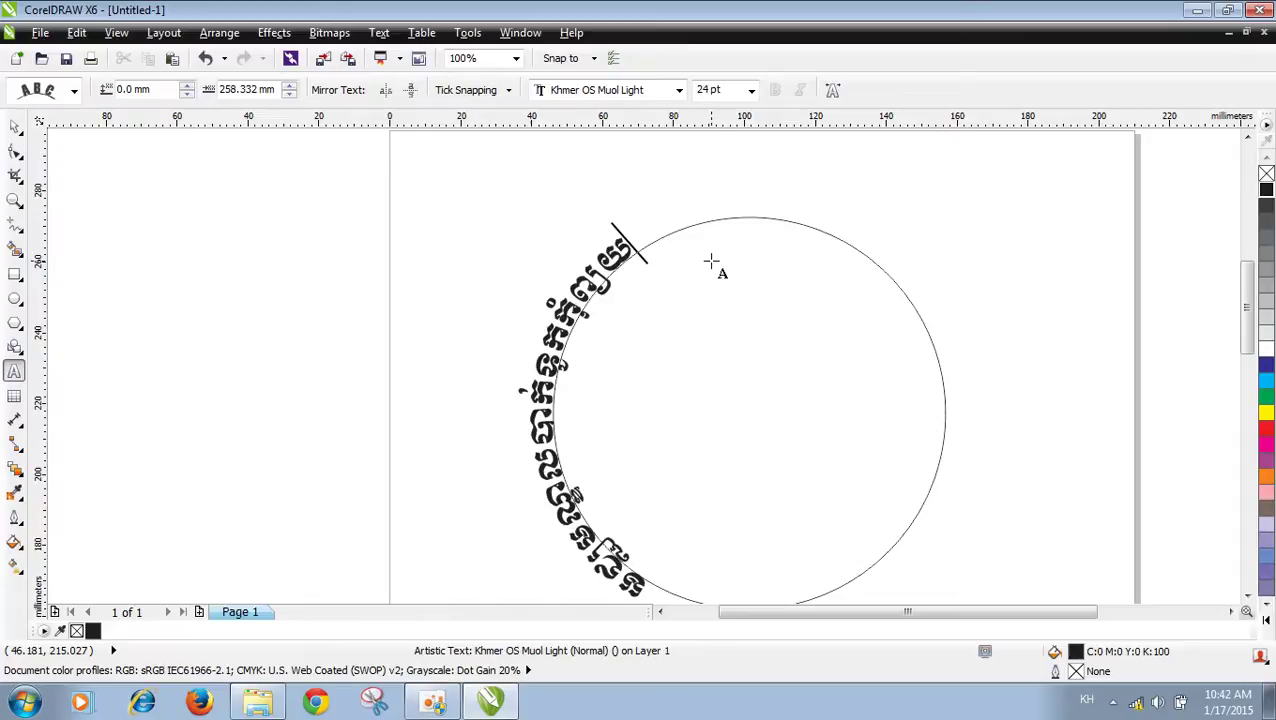
{"action": "key", "text": "BackSpace"}
{"action": "key", "text": "BackSpace"}
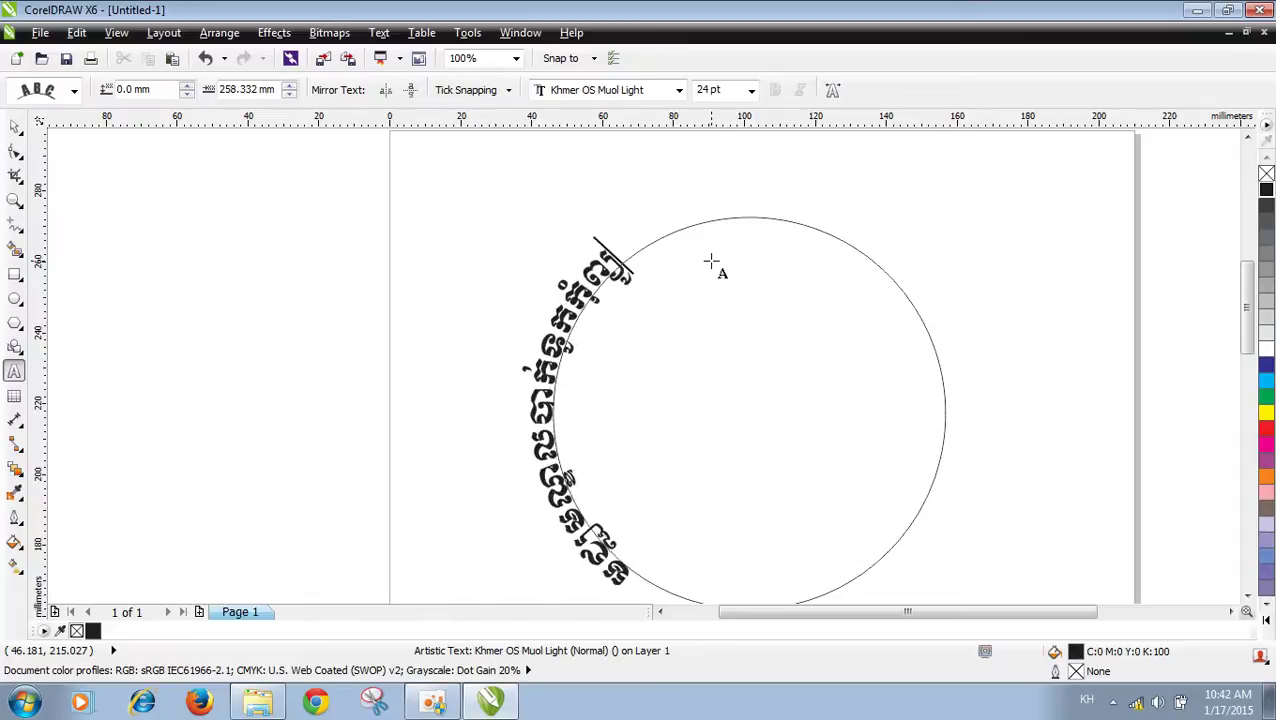
{"action": "type", "text": "ន់"}
{"action": "key", "text": "Escape"}
Step: Slide the Khmer text along the circle from its left side to the upper arc, at an offset of 336.364 mm
{"action": "scroll", "coordinate": [1252, 334], "scroll_direction": "down", "scroll_amount": 2}
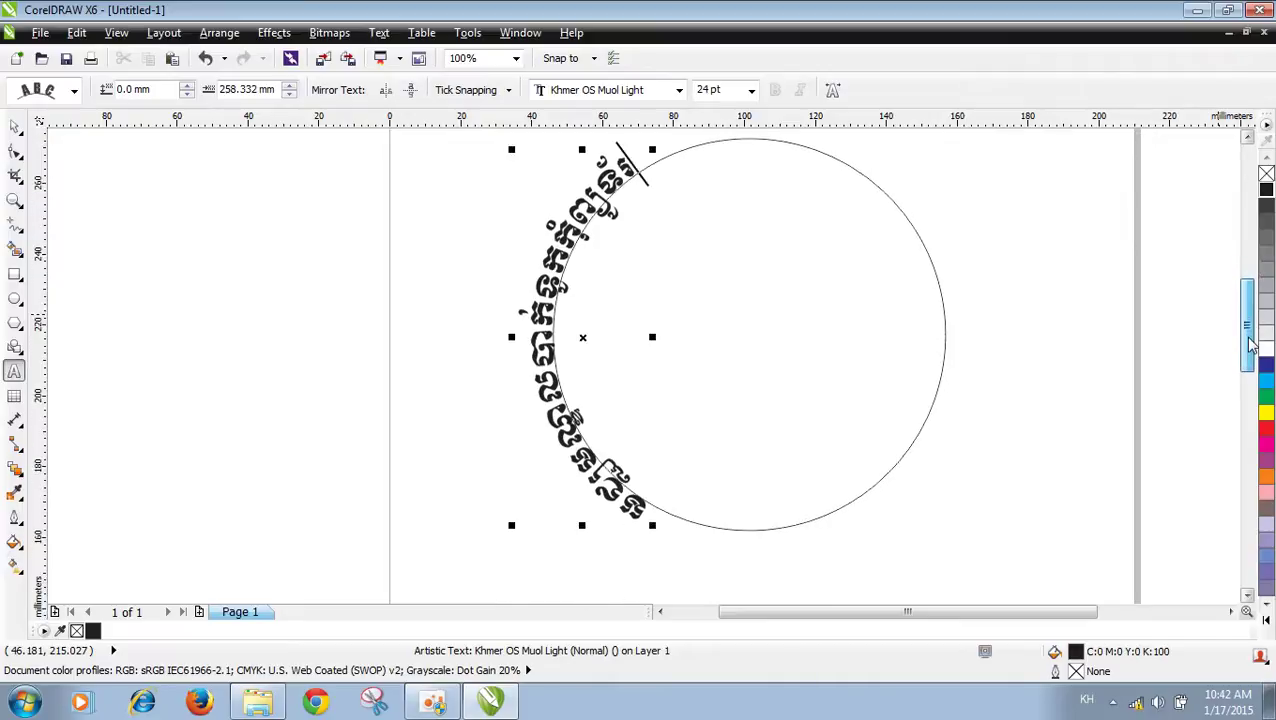
{"action": "left_click", "coordinate": [14, 126]}
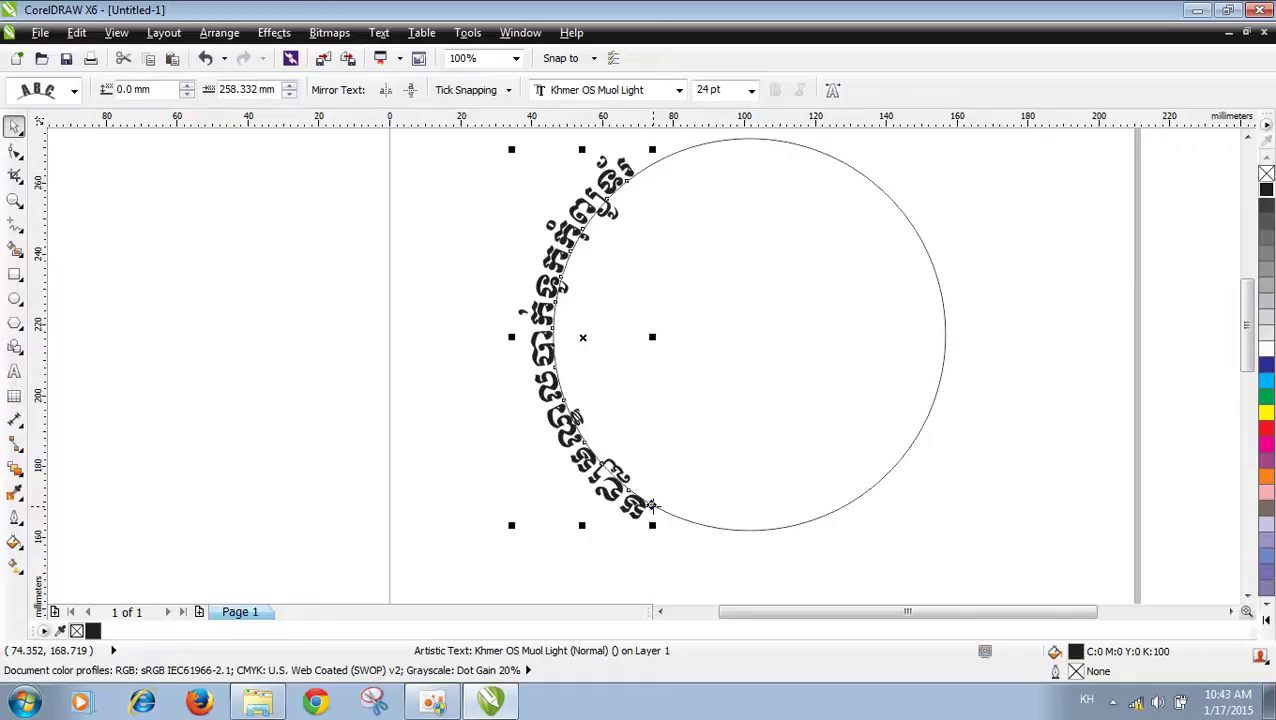
{"action": "left_click", "coordinate": [645, 512]}
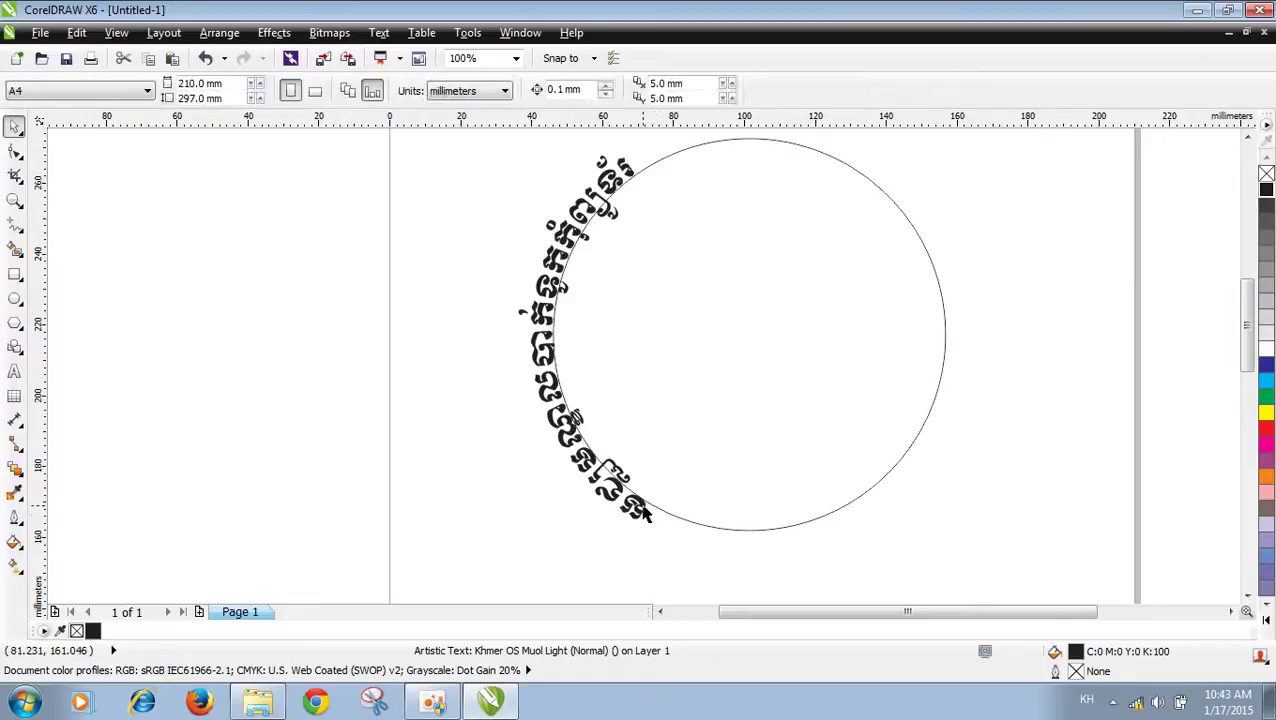
{"action": "left_click", "coordinate": [655, 507]}
{"action": "left_click_drag", "start_coordinate": [655, 507], "coordinate": [713, 141]}
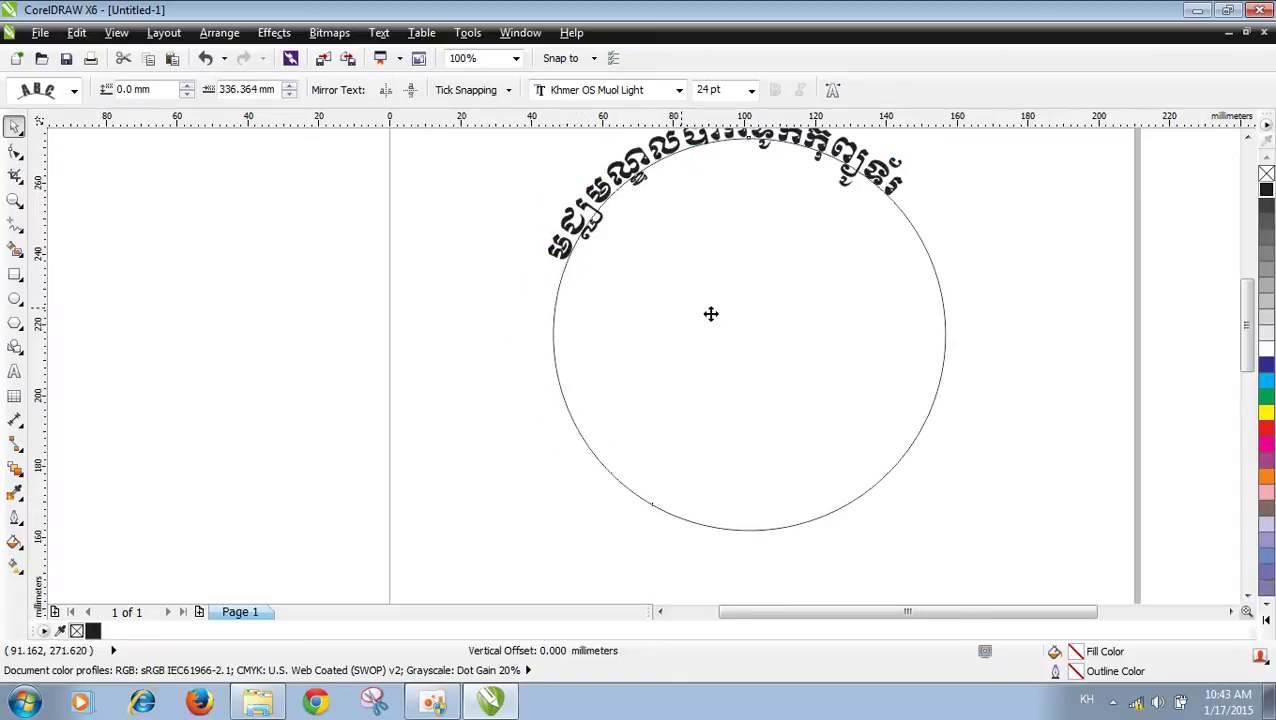
Step: Place a horizontal guideline through the circle's centre and nudge the circle vertically to align its centre with it
{"action": "key", "text": "Tab"}
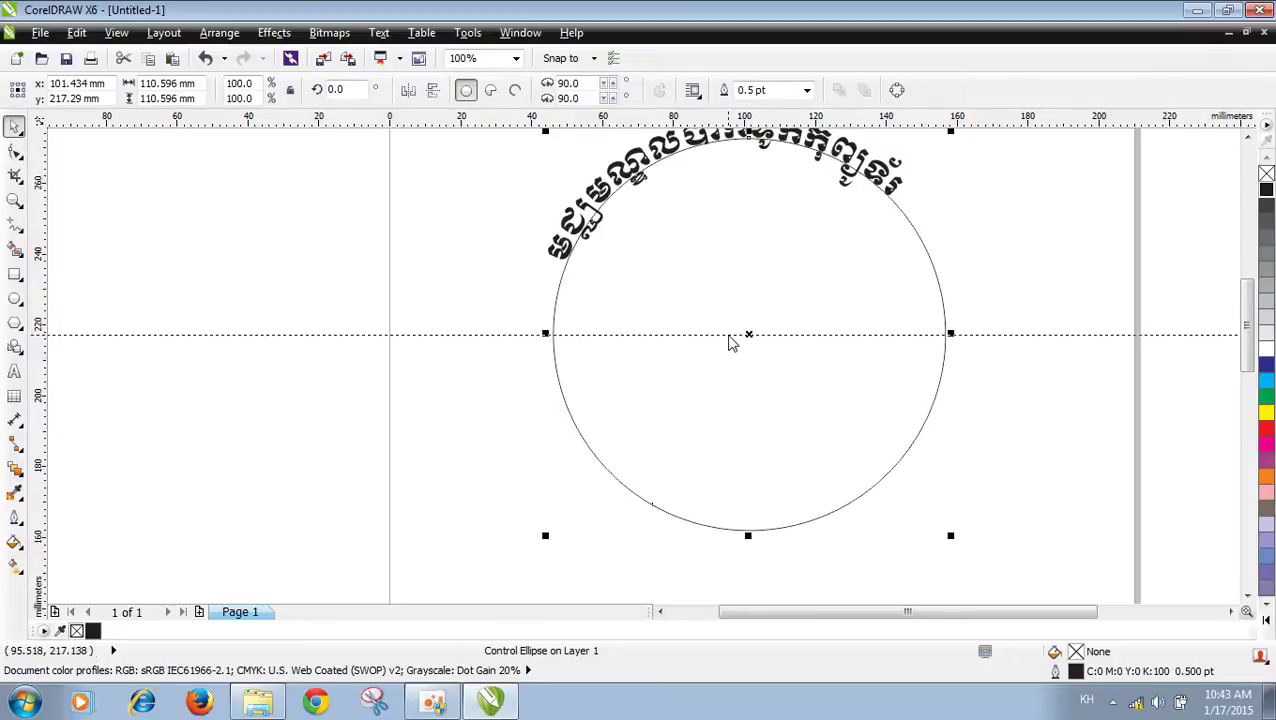
{"action": "key", "text": "Tab"}
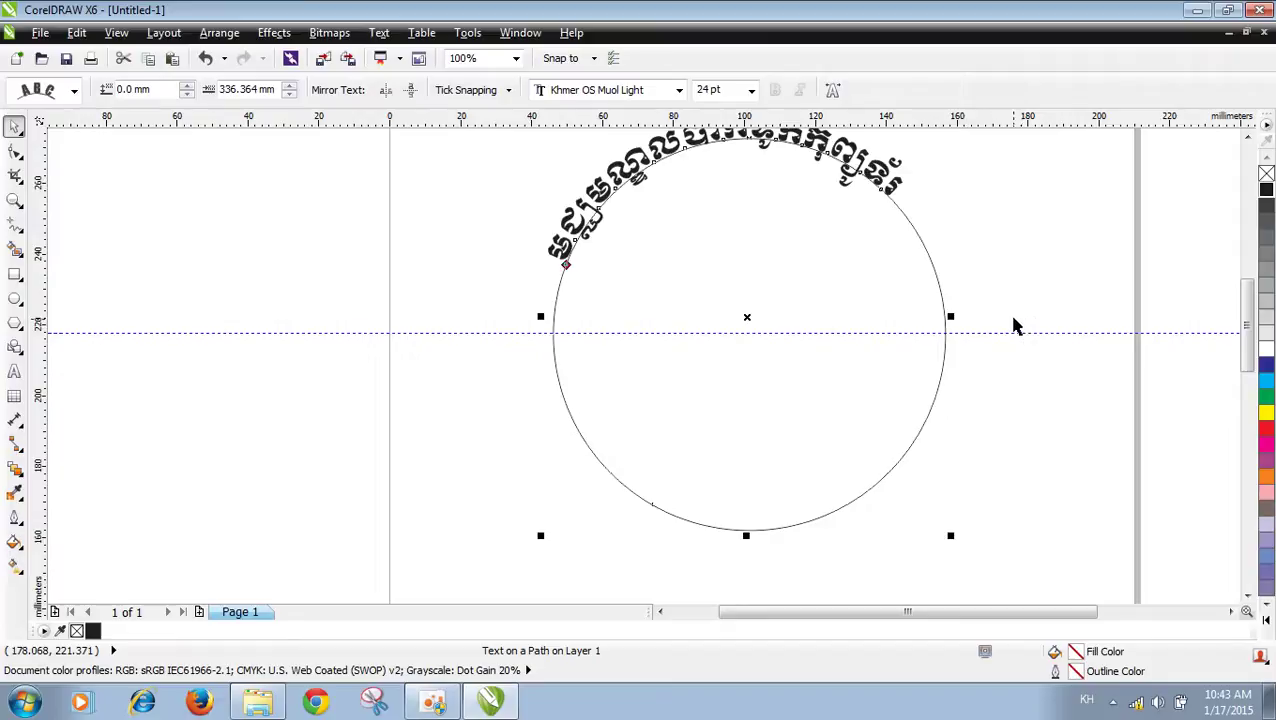
{"action": "left_click", "coordinate": [864, 282]}
{"action": "left_click", "coordinate": [864, 282]}
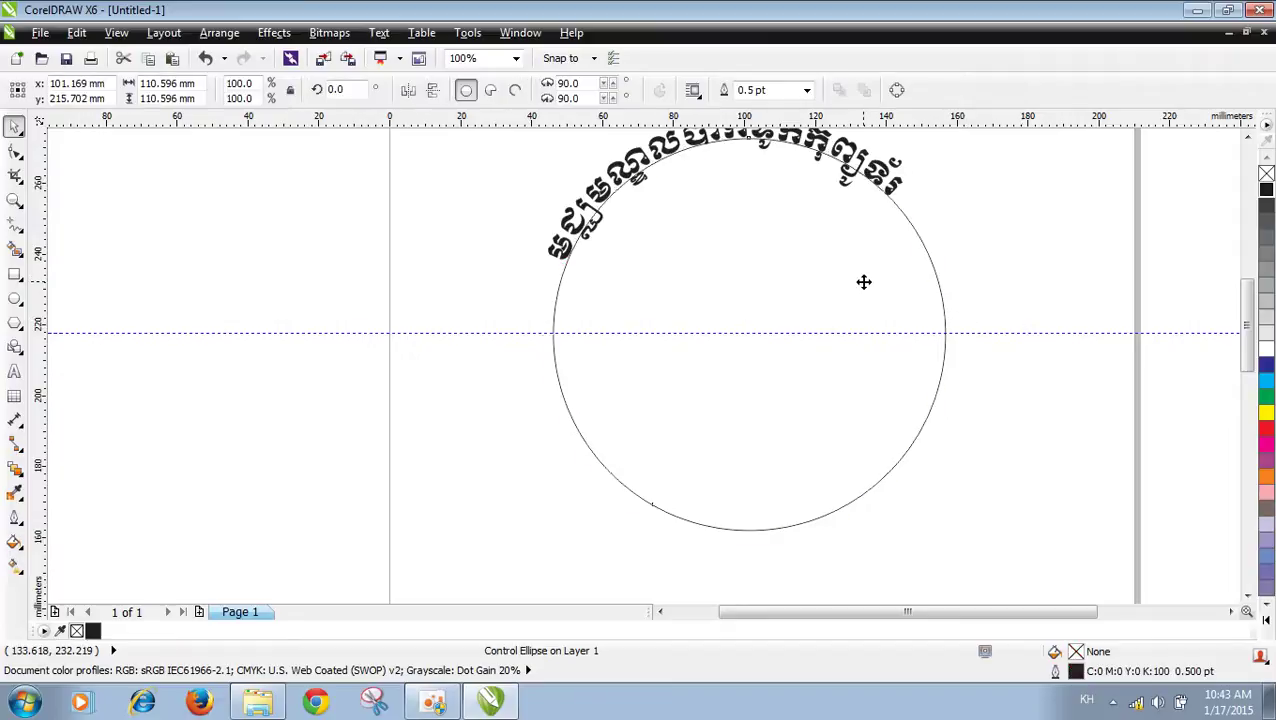
{"action": "key", "text": "Up"}
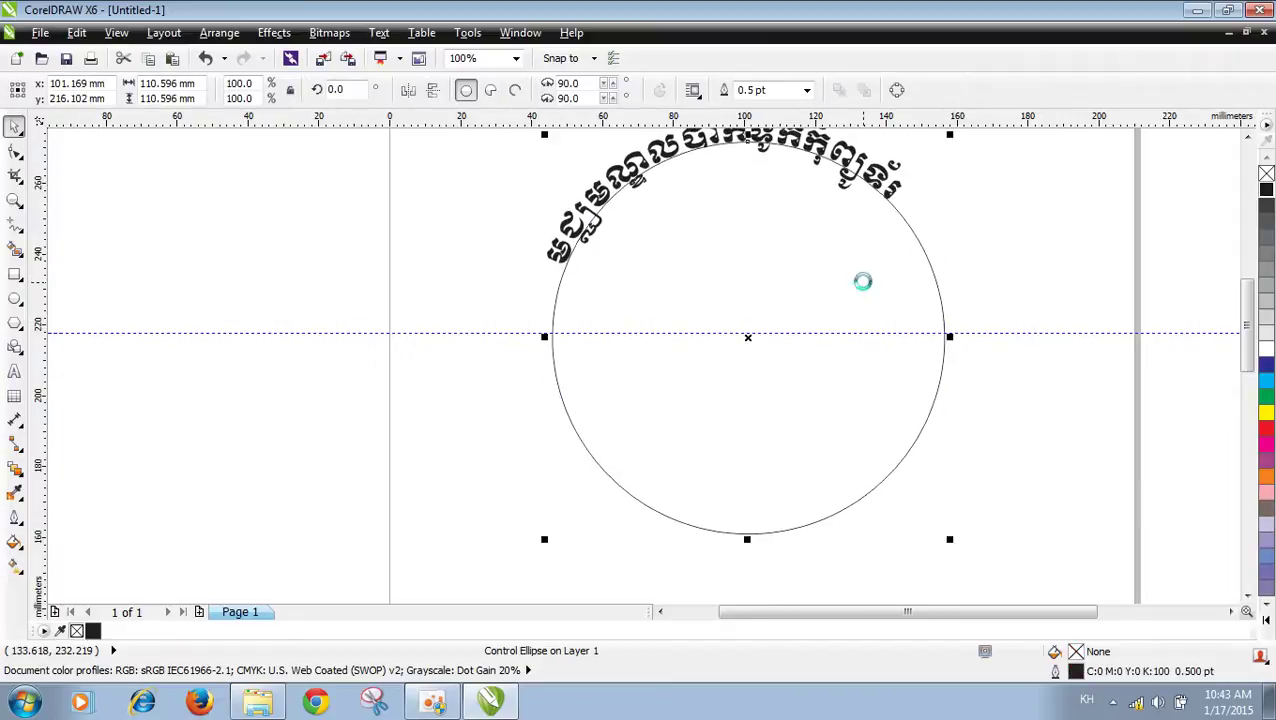
{"action": "key", "text": "Up"}
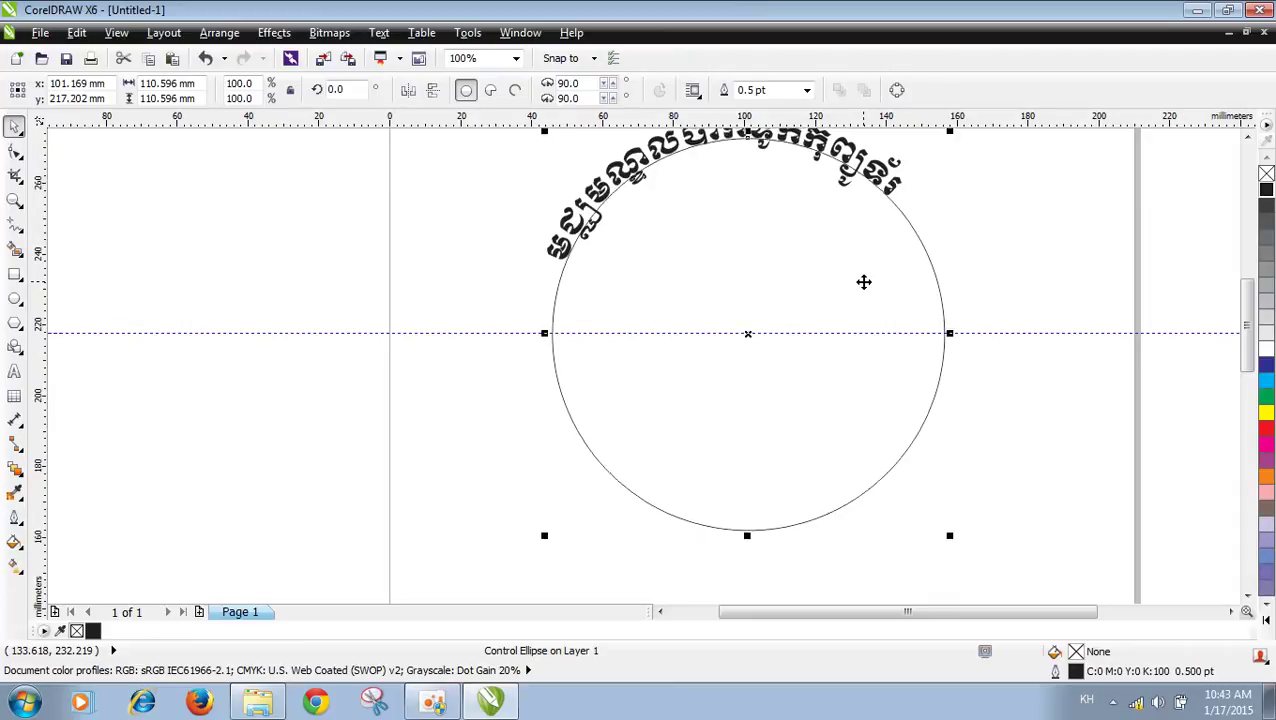
{"action": "left_click", "coordinate": [1019, 283]}
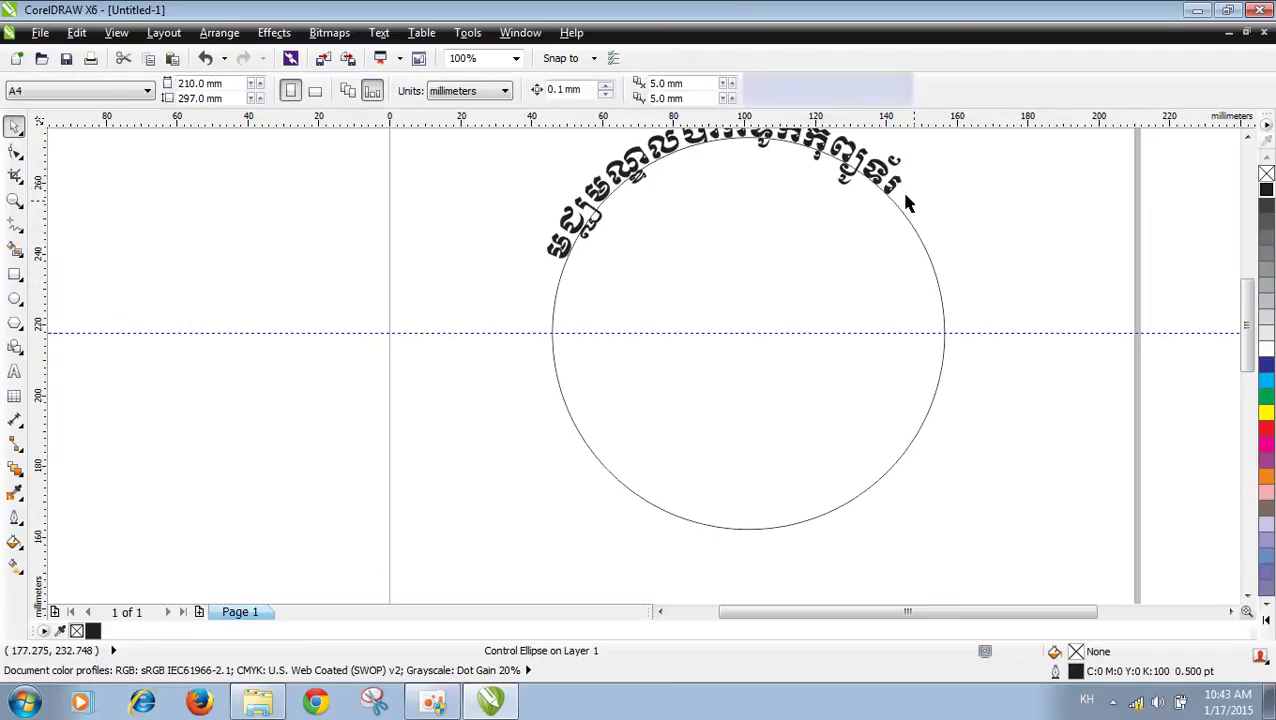
Step: Slide the Khmer text clockwise along the circle to an offset of 345.676 mm to balance it over the top
{"action": "left_click", "coordinate": [900, 195]}
{"action": "left_click_drag", "start_coordinate": [1256, 296], "coordinate": [1252, 277]}
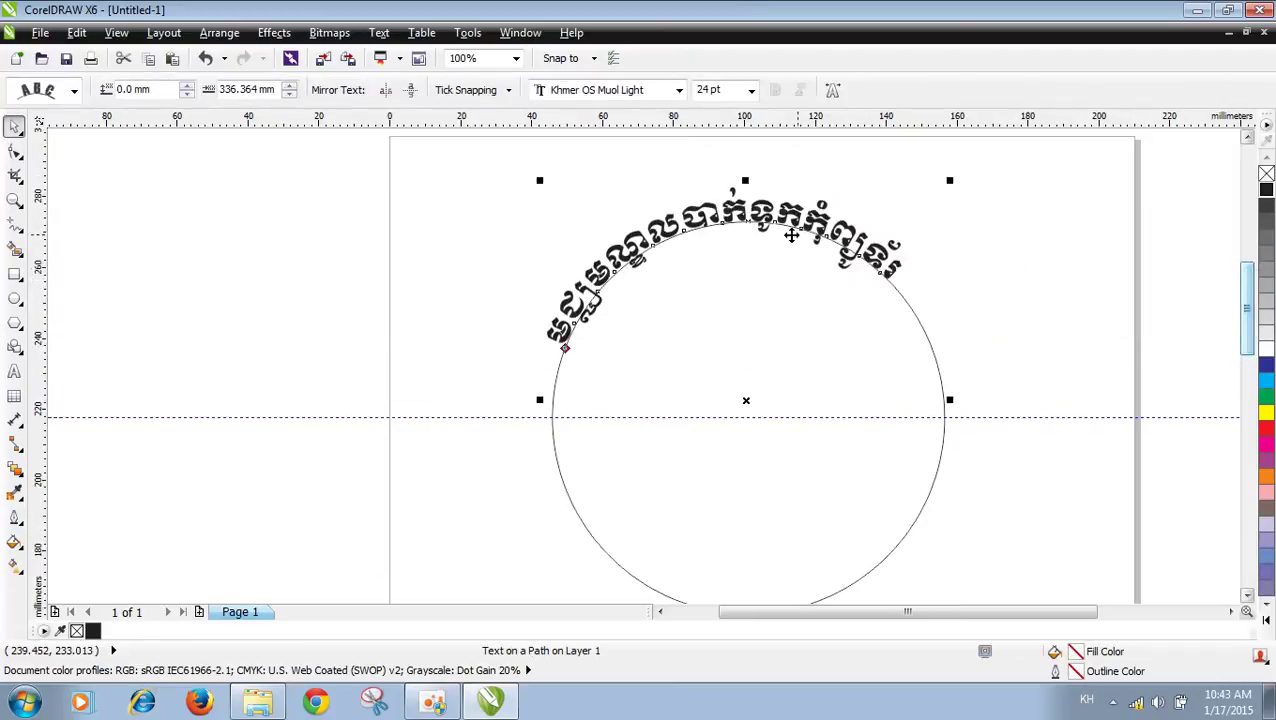
{"action": "left_click_drag", "start_coordinate": [578, 341], "coordinate": [593, 323]}
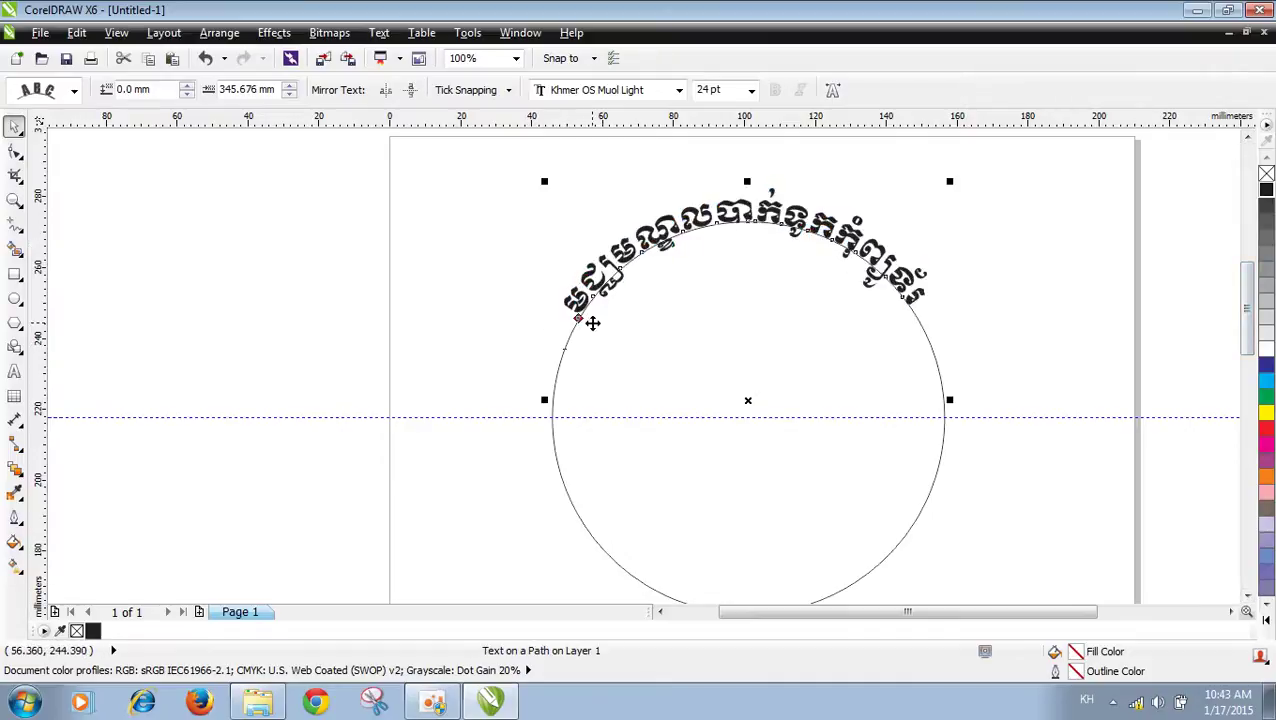
Step: Set the font size of the whole Khmer text on the circle to 26 pt
{"action": "left_click", "coordinate": [14, 371]}
{"action": "left_click", "coordinate": [902, 287]}
{"action": "key", "text": "BackSpace"}
{"action": "type", "text": "ង"}
{"action": "left_click_drag", "start_coordinate": [925, 292], "coordinate": [580, 307]}
{"action": "left_click", "coordinate": [731, 92]}
{"action": "type", "text": "26"}
{"action": "key", "text": "Return"}
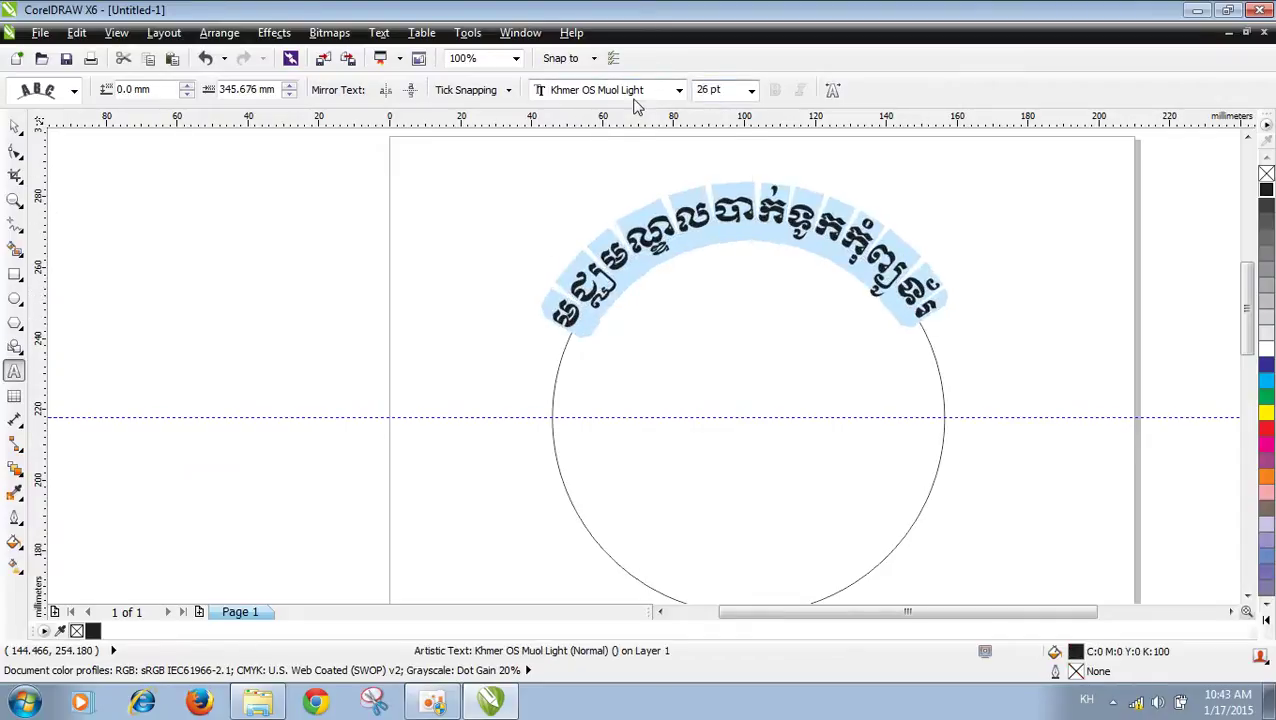
{"action": "left_click", "coordinate": [674, 257]}
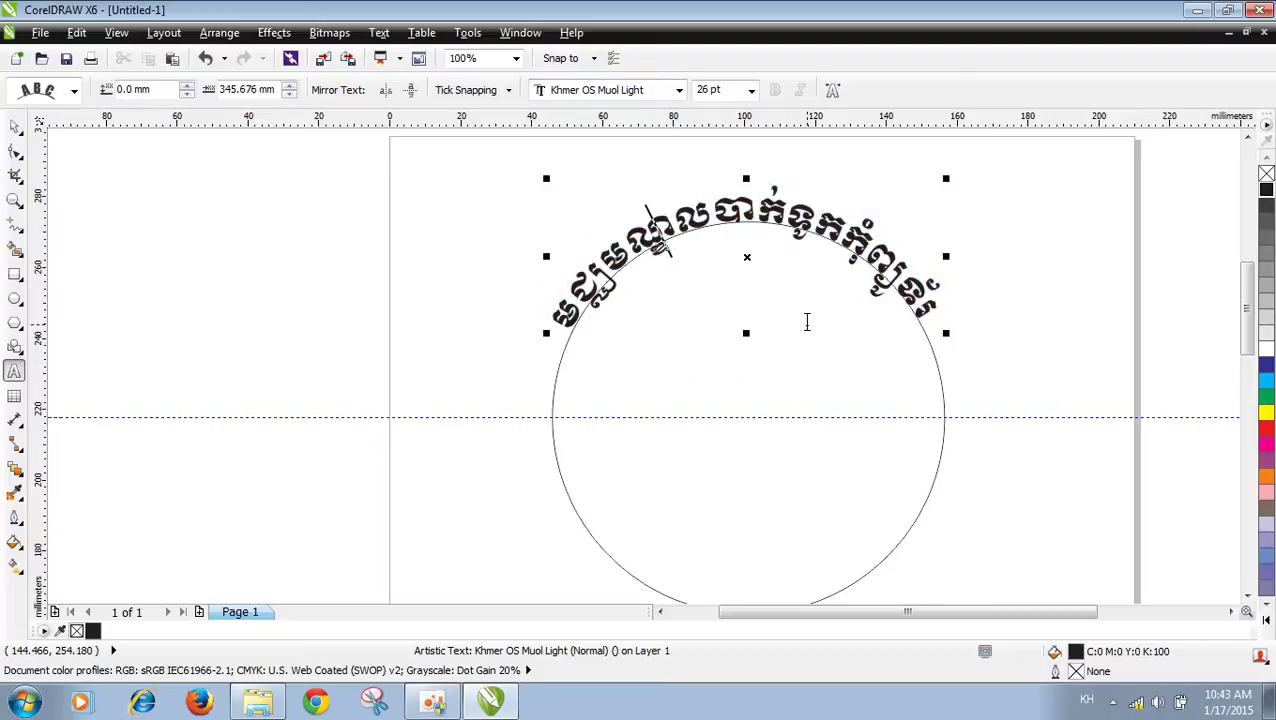
Step: Add a second horizontal guideline at about 243 mm, level with the lower ends of the curved text
{"action": "left_click_drag", "start_coordinate": [421, 122], "coordinate": [458, 334]}
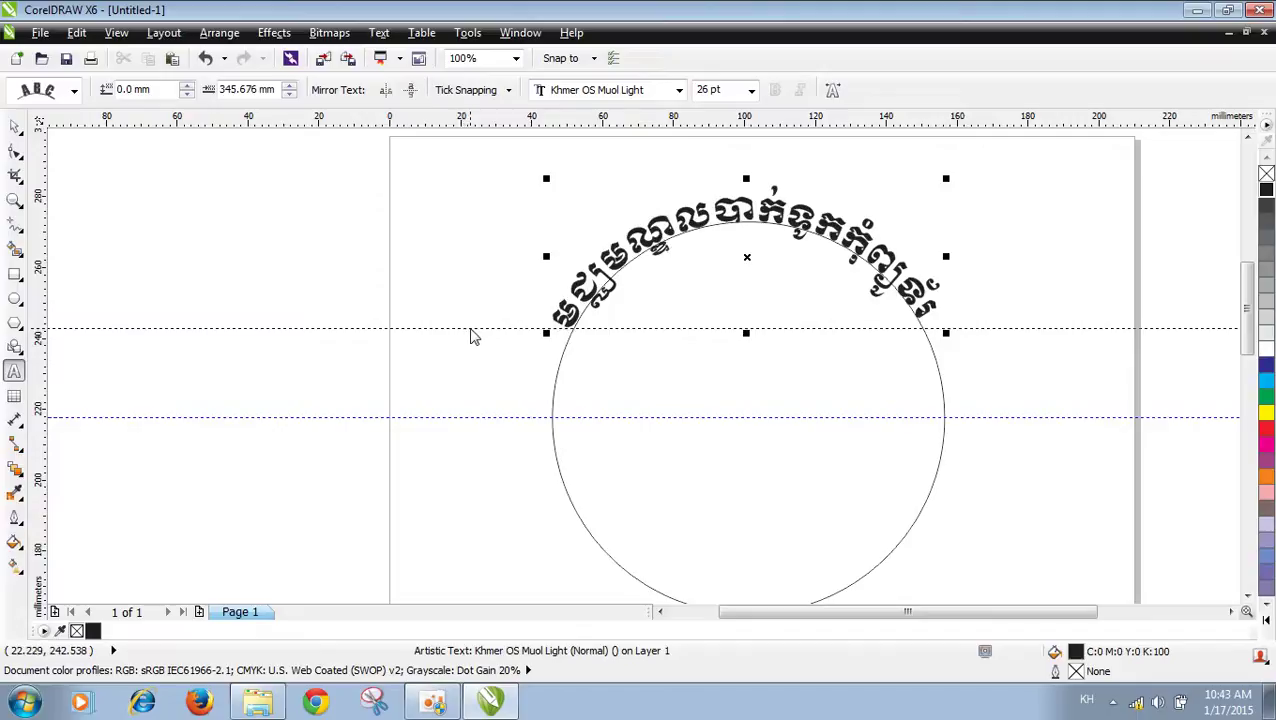
{"action": "left_click", "coordinate": [480, 327]}
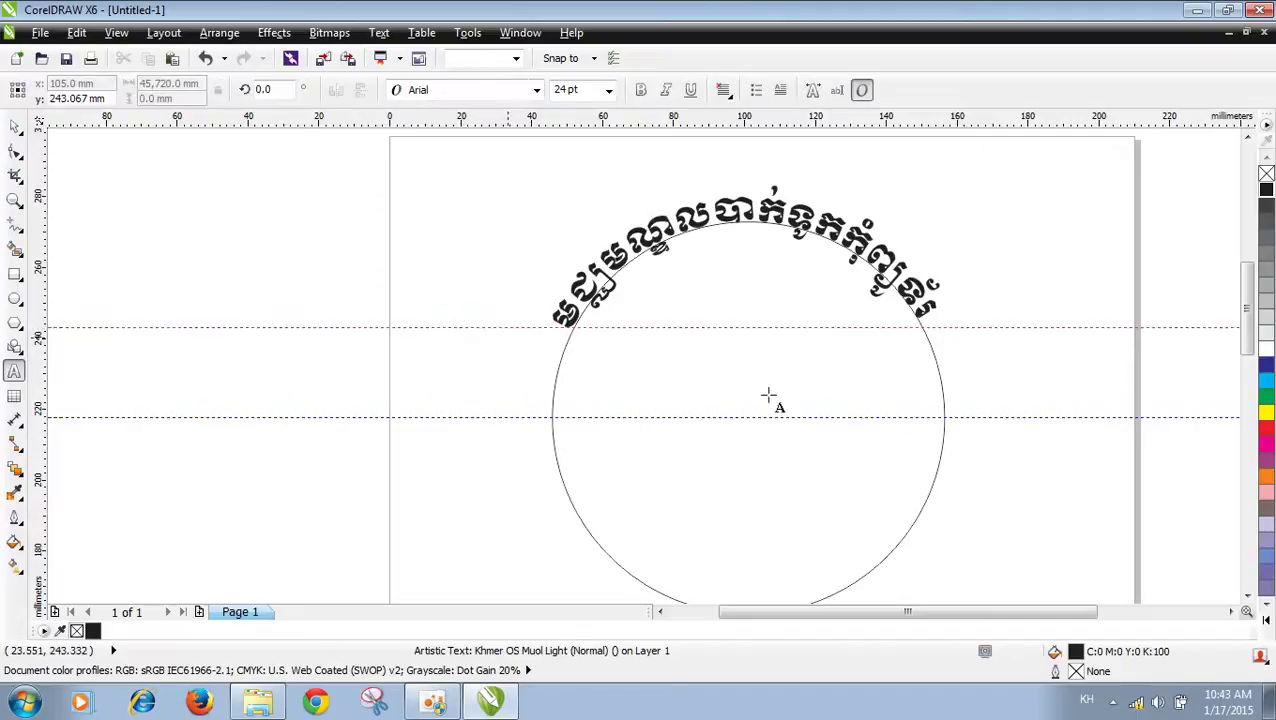
{"action": "left_click", "coordinate": [905, 290]}
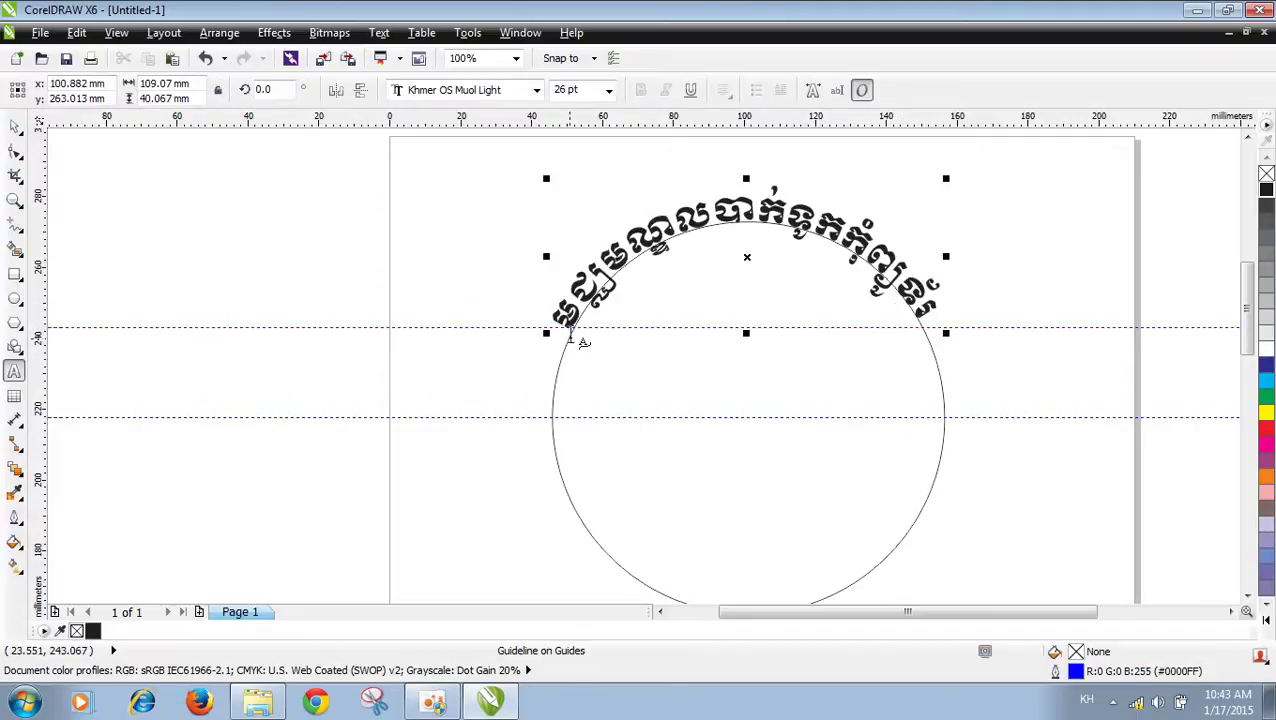
Step: Slide the curved text along the circle to bring its start near the upper guideline, at an offset of 0.693 mm
{"action": "left_click", "coordinate": [15, 127]}
{"action": "left_click_drag", "start_coordinate": [569, 328], "coordinate": [580, 335]}
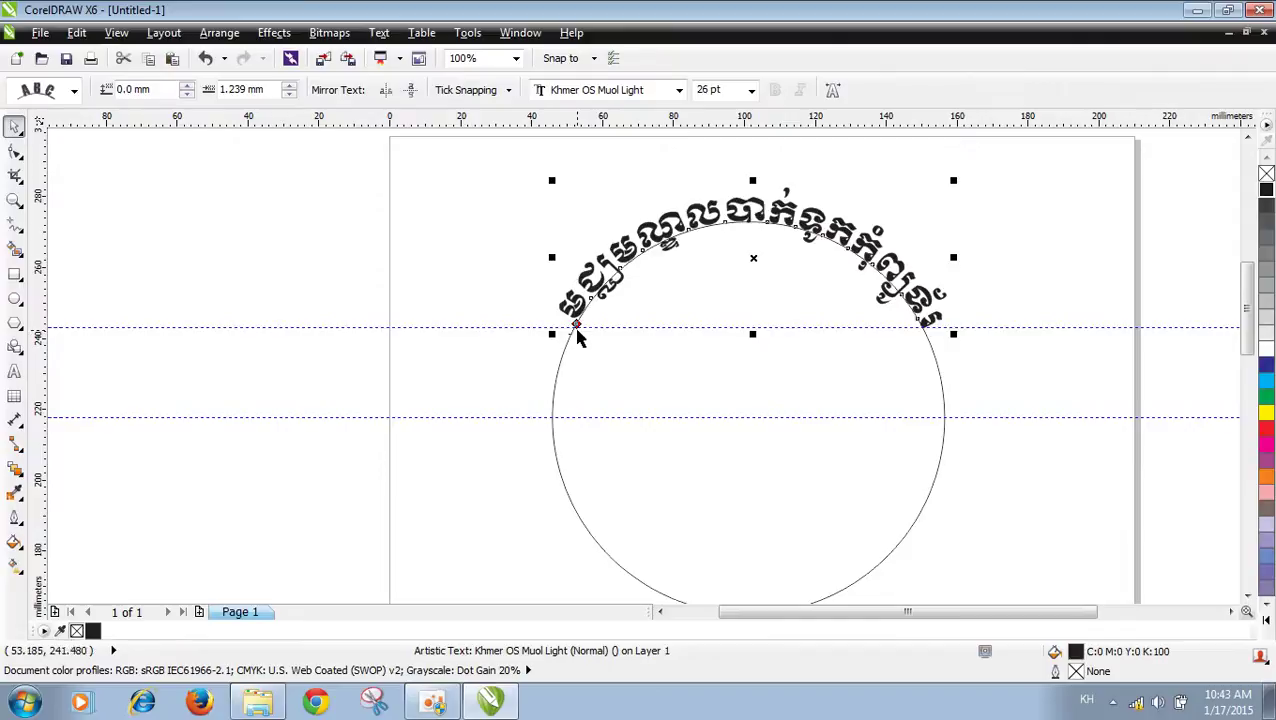
{"action": "scroll", "coordinate": [578, 338], "scroll_direction": "up", "scroll_amount": 2}
{"action": "left_click_drag", "start_coordinate": [573, 323], "coordinate": [570, 336]}
{"action": "scroll", "coordinate": [570, 336], "scroll_direction": "down", "scroll_amount": 1}
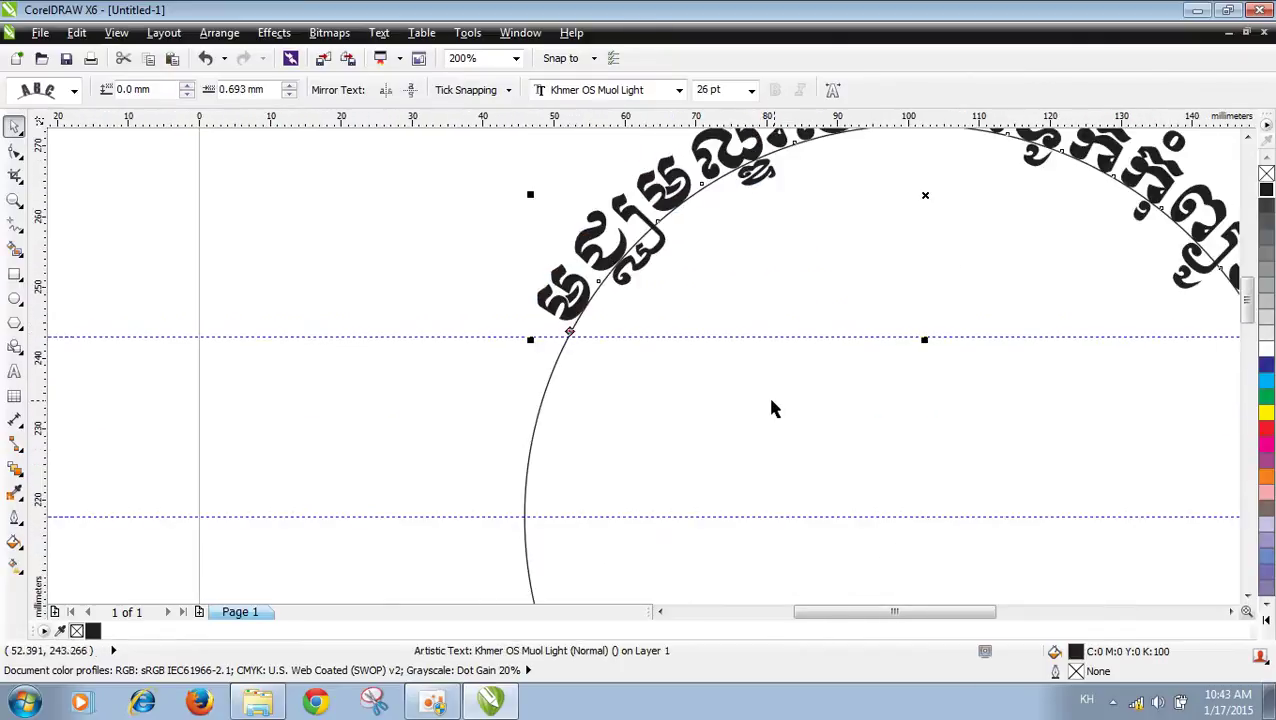
{"action": "scroll", "coordinate": [776, 408], "scroll_direction": "down", "scroll_amount": 2}
{"action": "scroll", "coordinate": [786, 399], "scroll_direction": "up", "scroll_amount": 1}
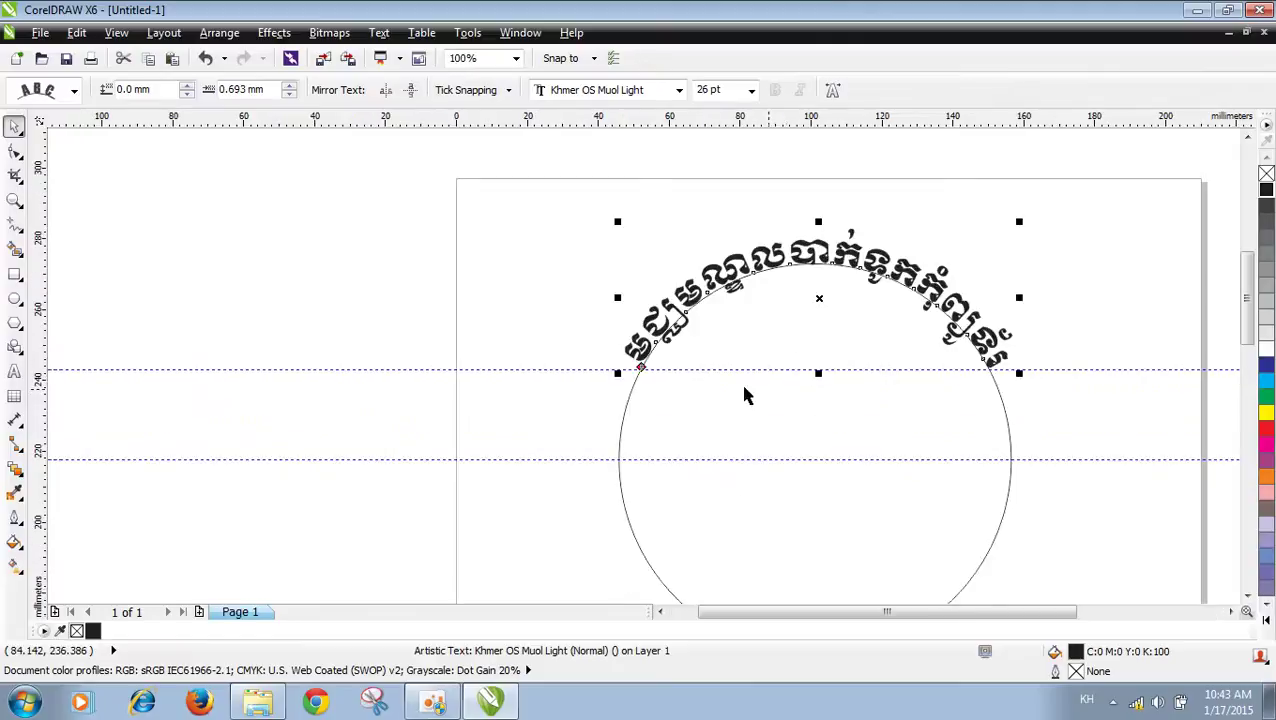
Step: Fine-tune the start of the curved text against the upper guideline to an offset of 0.275 mm
{"action": "scroll", "coordinate": [628, 362], "scroll_direction": "up", "scroll_amount": 4}
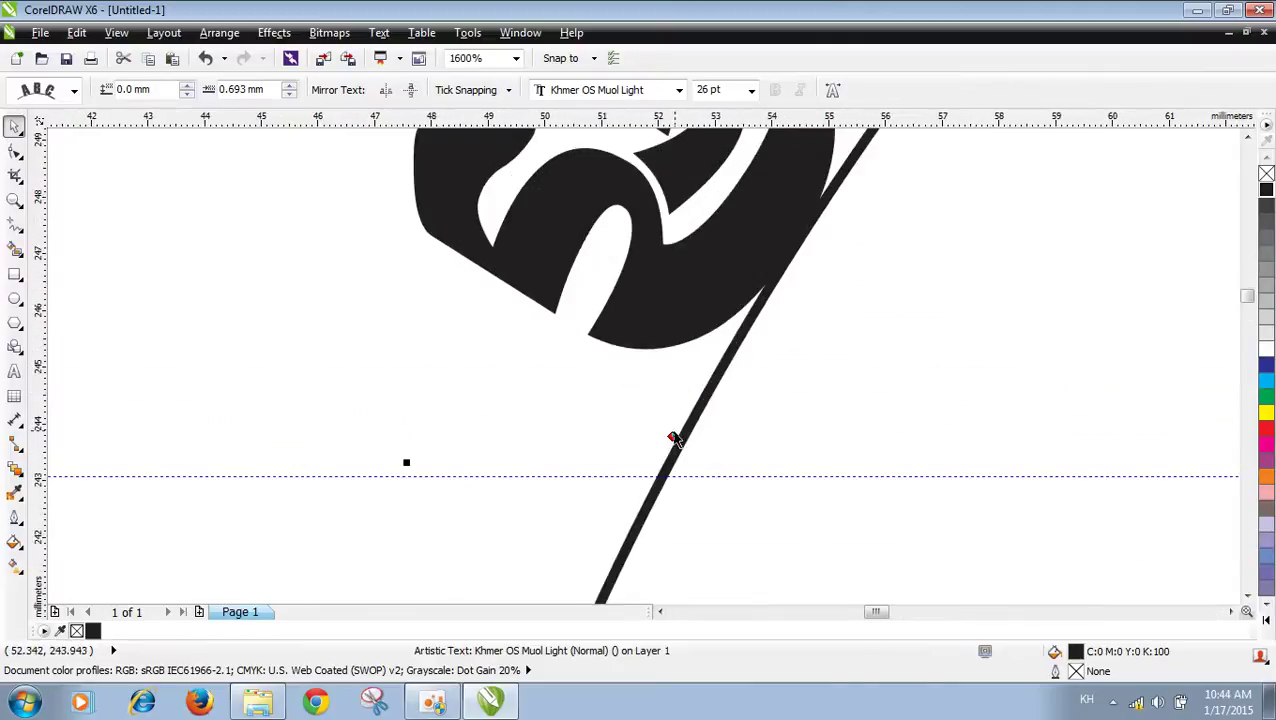
{"action": "left_click_drag", "start_coordinate": [670, 433], "coordinate": [663, 447]}
{"action": "left_click", "coordinate": [660, 456]}
{"action": "scroll", "coordinate": [662, 452], "scroll_direction": "down", "scroll_amount": 3}
{"action": "scroll", "coordinate": [636, 440], "scroll_direction": "down", "scroll_amount": 1}
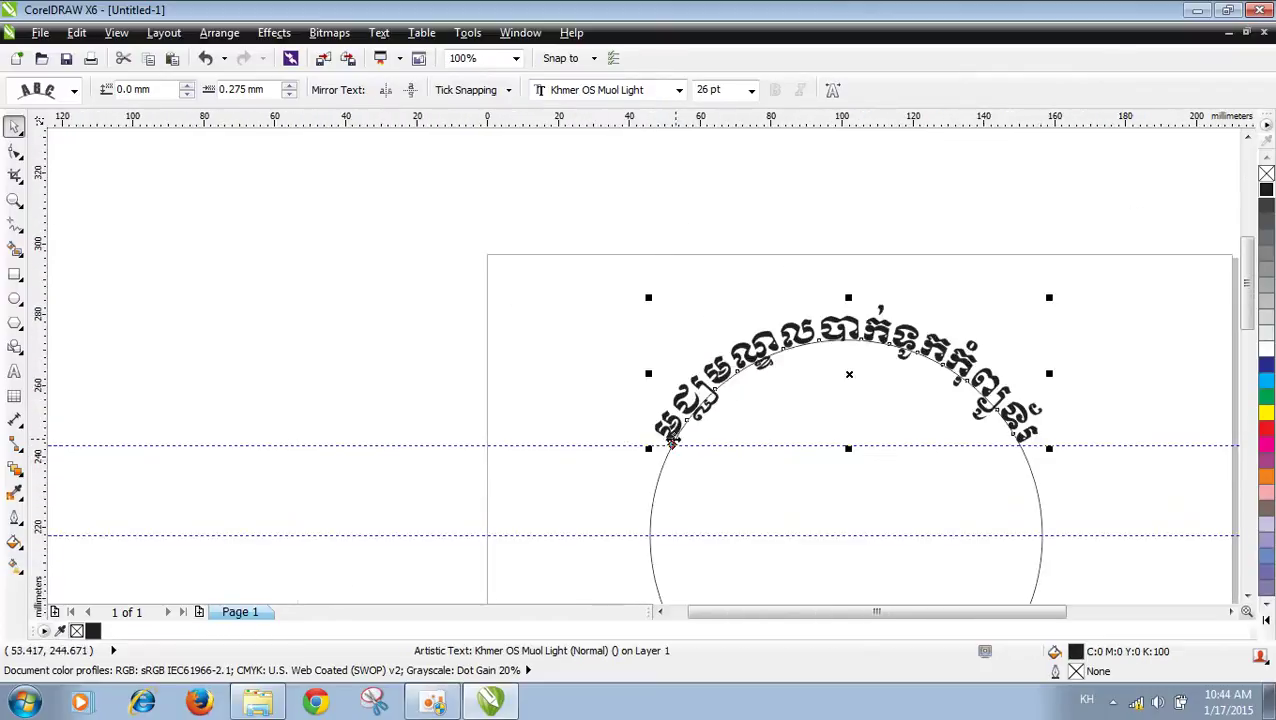
Step: Try a red fill on the curved text together with its circle, and undo it
{"action": "left_click", "coordinate": [813, 489]}
{"action": "left_click", "coordinate": [823, 364]}
{"action": "left_click", "coordinate": [1266, 428]}
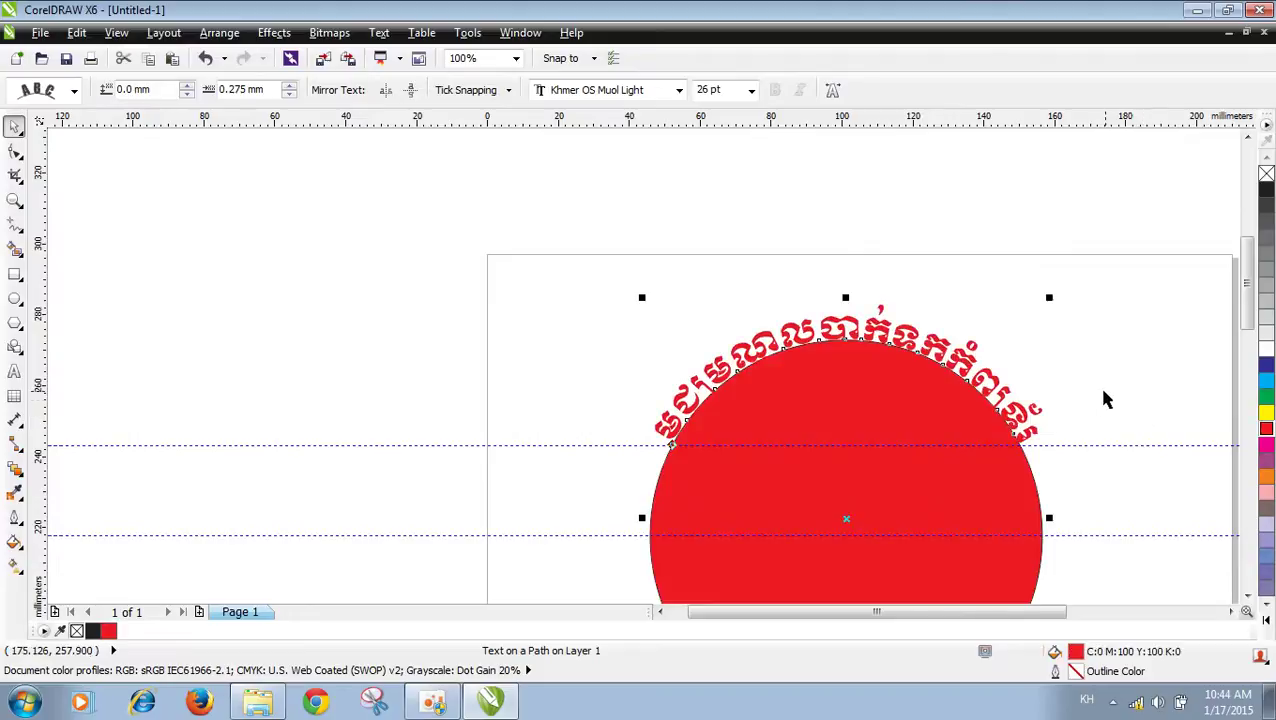
{"action": "key", "text": "ctrl+z"}
{"action": "left_click", "coordinate": [1100, 395]}
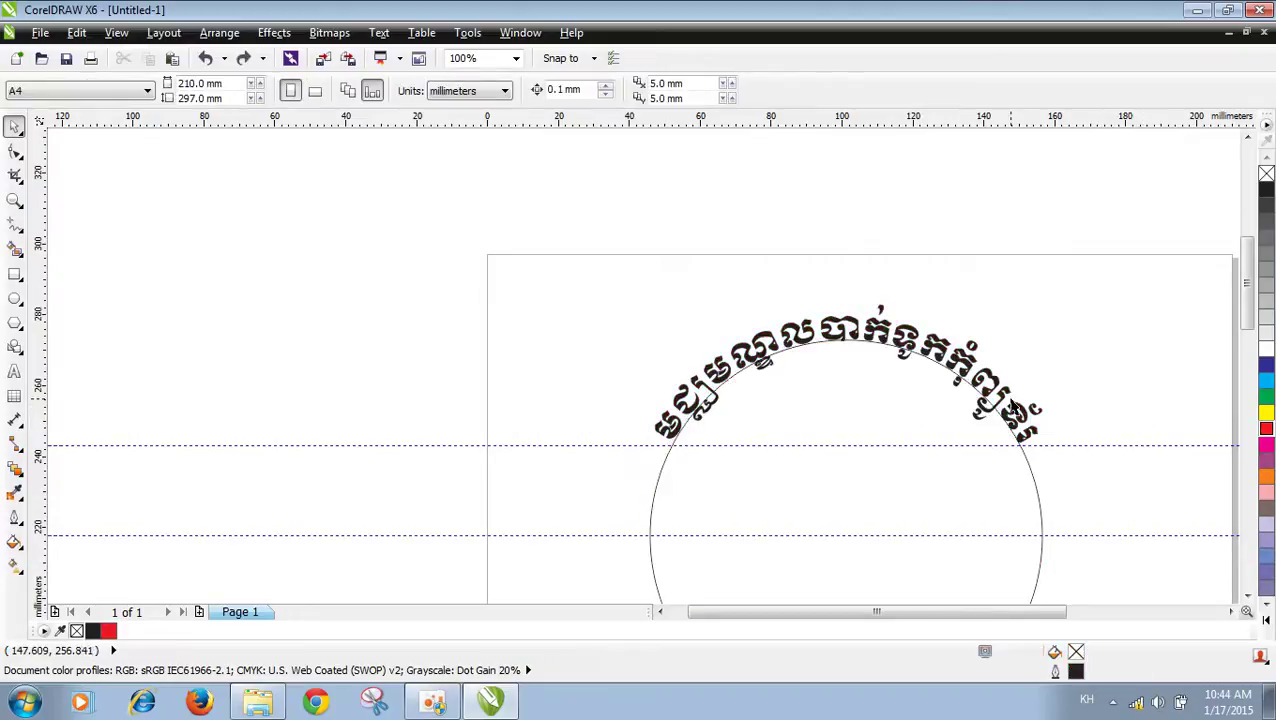
Step: Break the curved Khmer text apart from its circle and fill only the text with red
{"action": "left_click", "coordinate": [1001, 405]}
{"action": "scroll", "coordinate": [1242, 345], "scroll_direction": "down", "scroll_amount": 3}
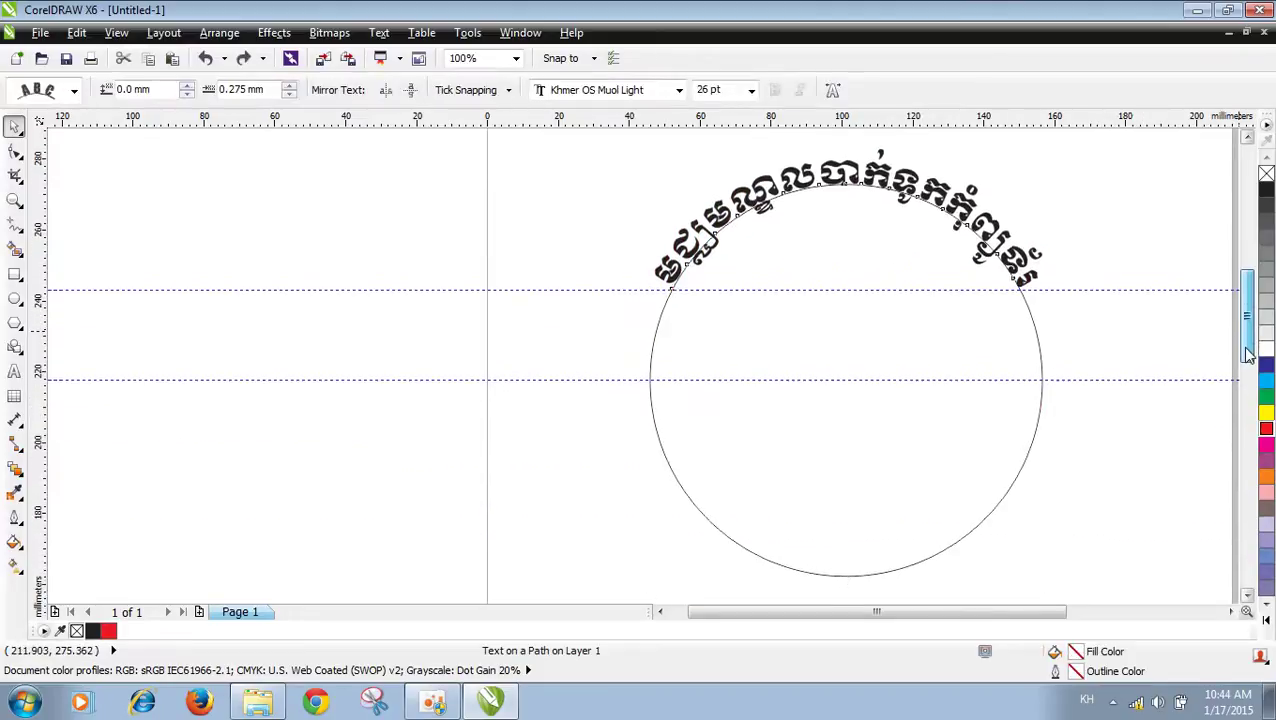
{"action": "left_click", "coordinate": [219, 33]}
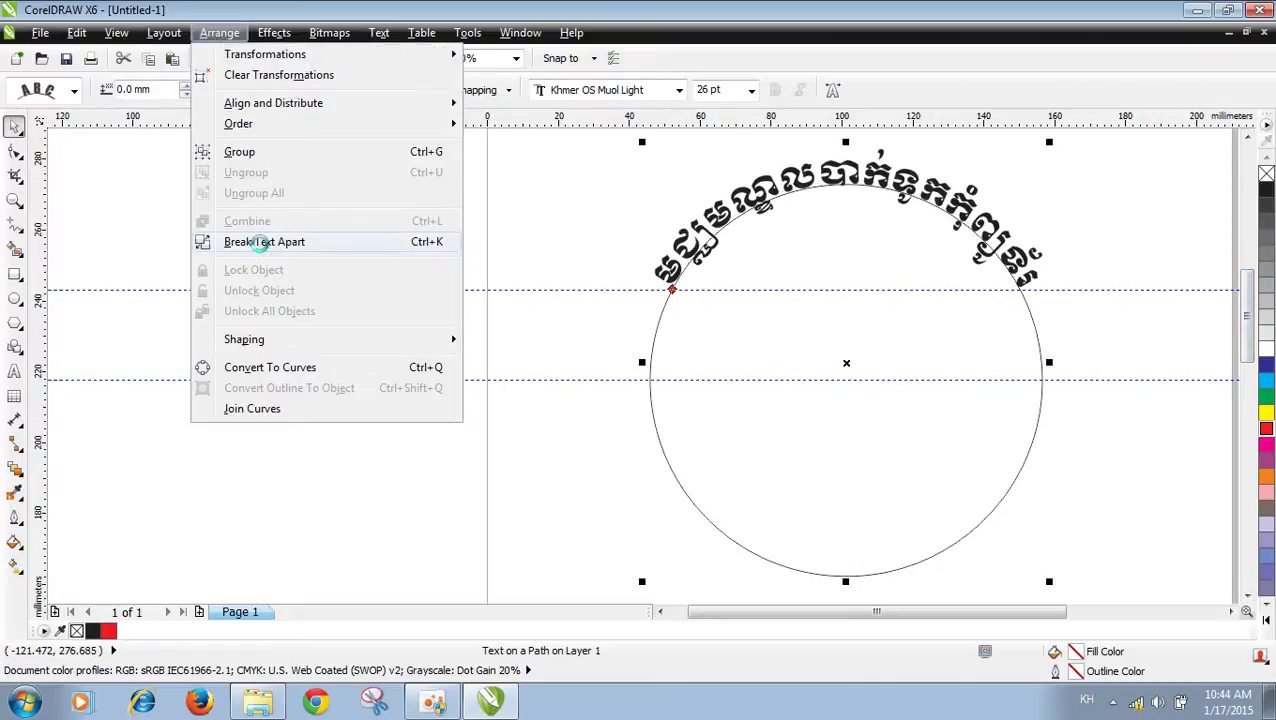
{"action": "left_click", "coordinate": [263, 249]}
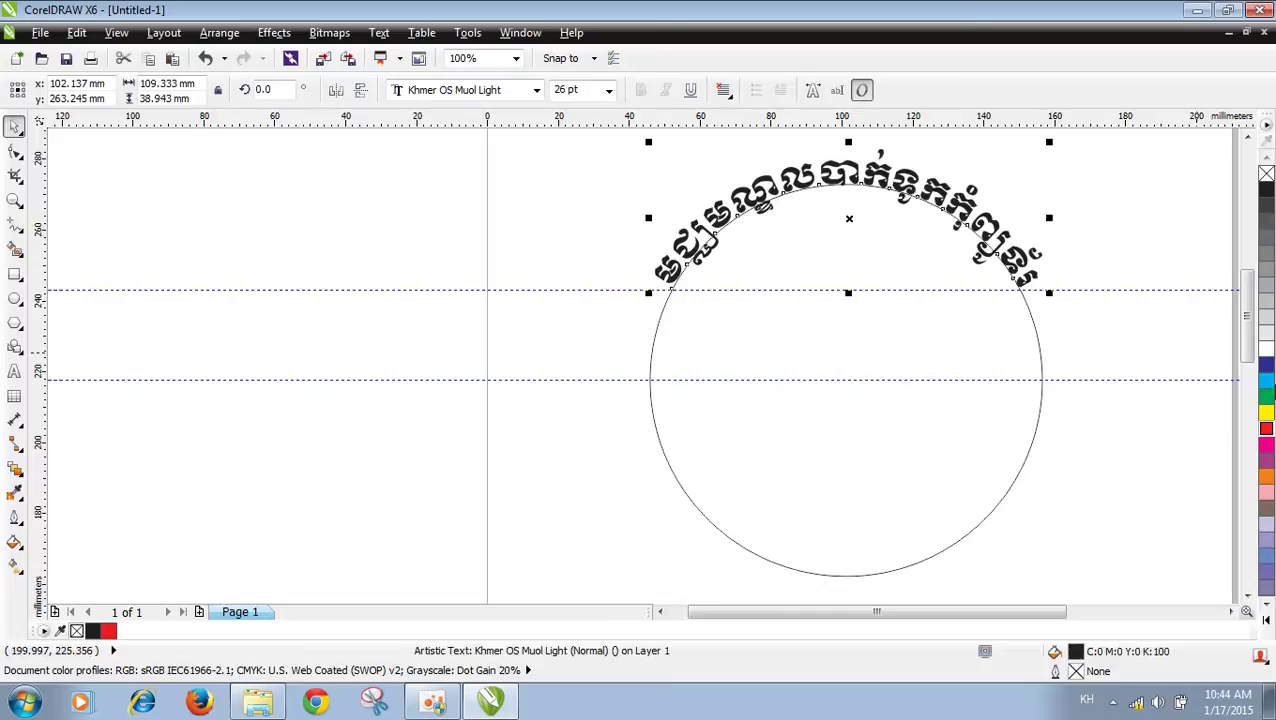
{"action": "left_click", "coordinate": [1266, 430]}
Step: Delete the horizontal guideline at the lower ends of the curved Khmer text
{"action": "left_click", "coordinate": [1043, 293]}
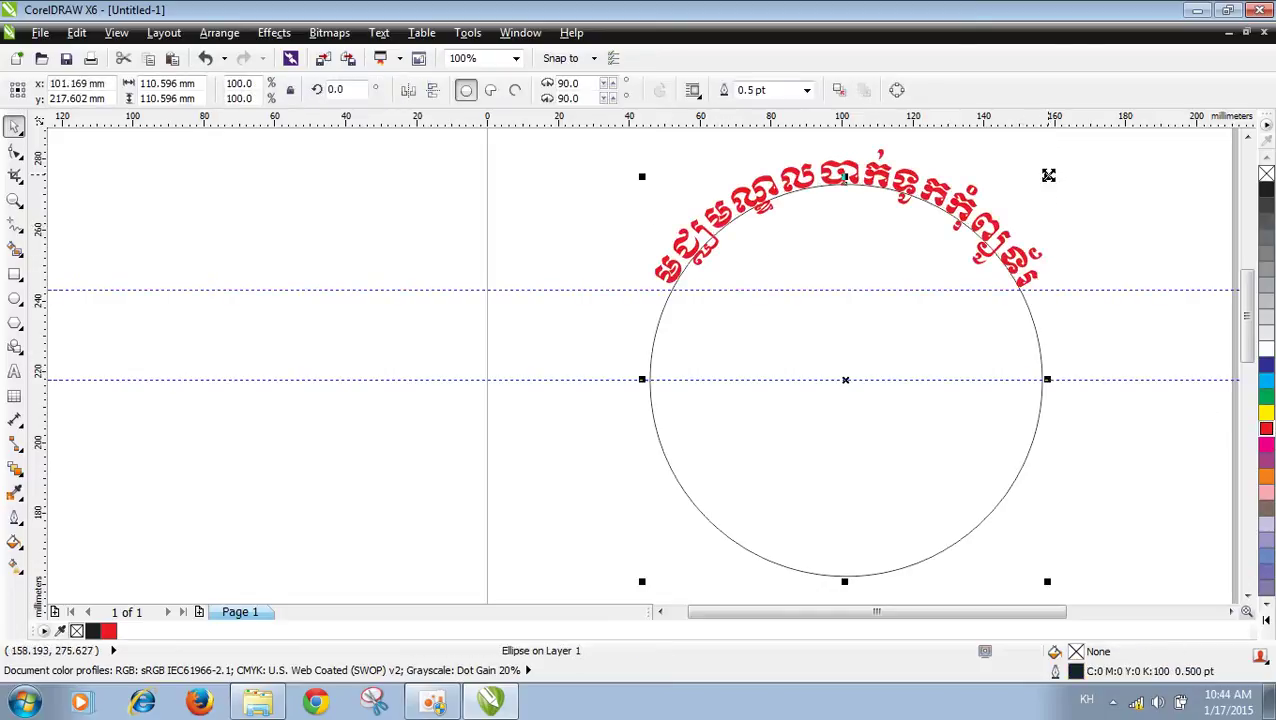
{"action": "left_click", "coordinate": [1031, 364]}
{"action": "left_click", "coordinate": [1044, 378]}
{"action": "left_click", "coordinate": [1062, 290]}
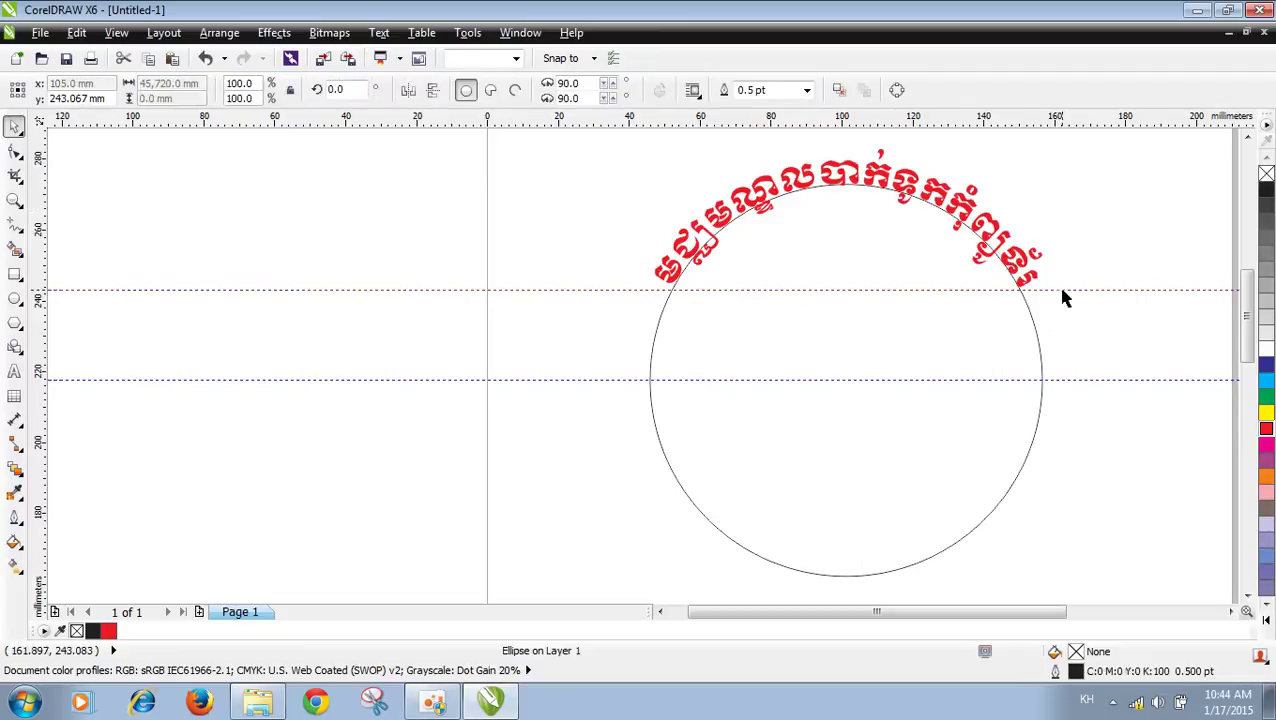
{"action": "key", "text": "Delete"}
Step: Enlarge the circle about its centre to a diameter of about 124.5 mm so that it encloses the red text
{"action": "left_click", "coordinate": [1055, 370]}
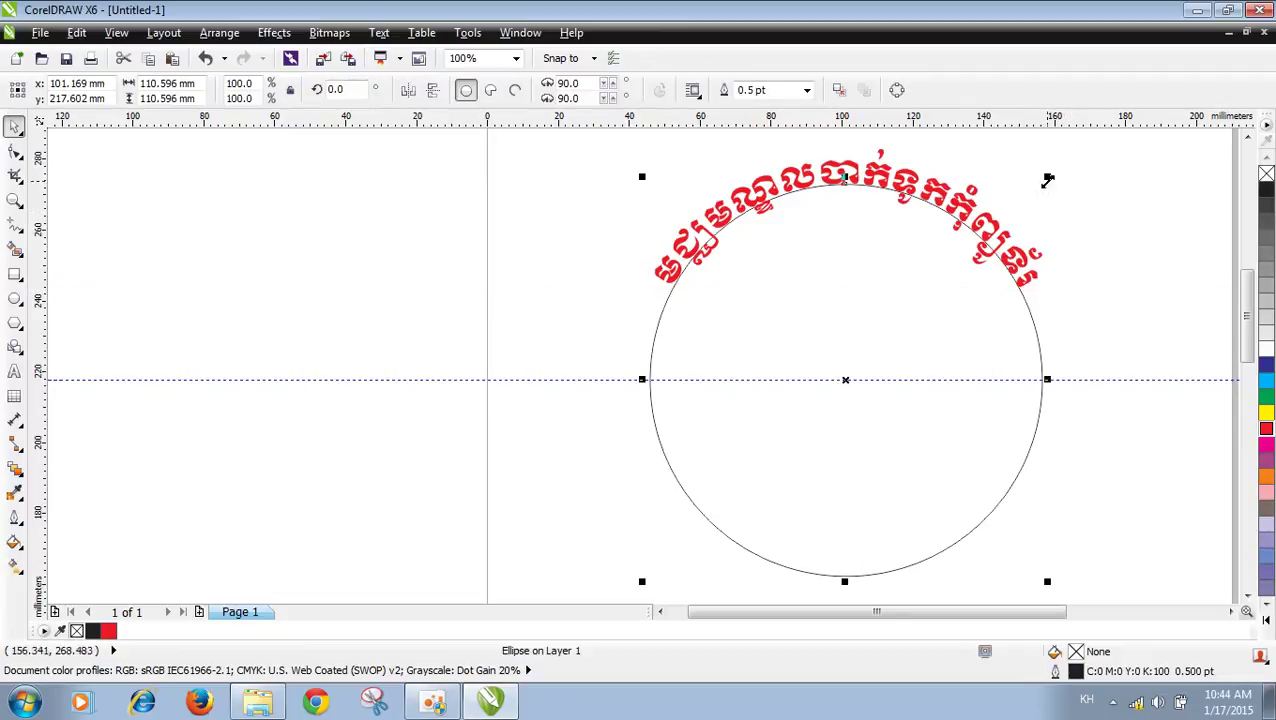
{"action": "left_click_drag", "start_coordinate": [1047, 176], "coordinate": [1081, 152]}
{"action": "left_click", "coordinate": [1069, 283]}
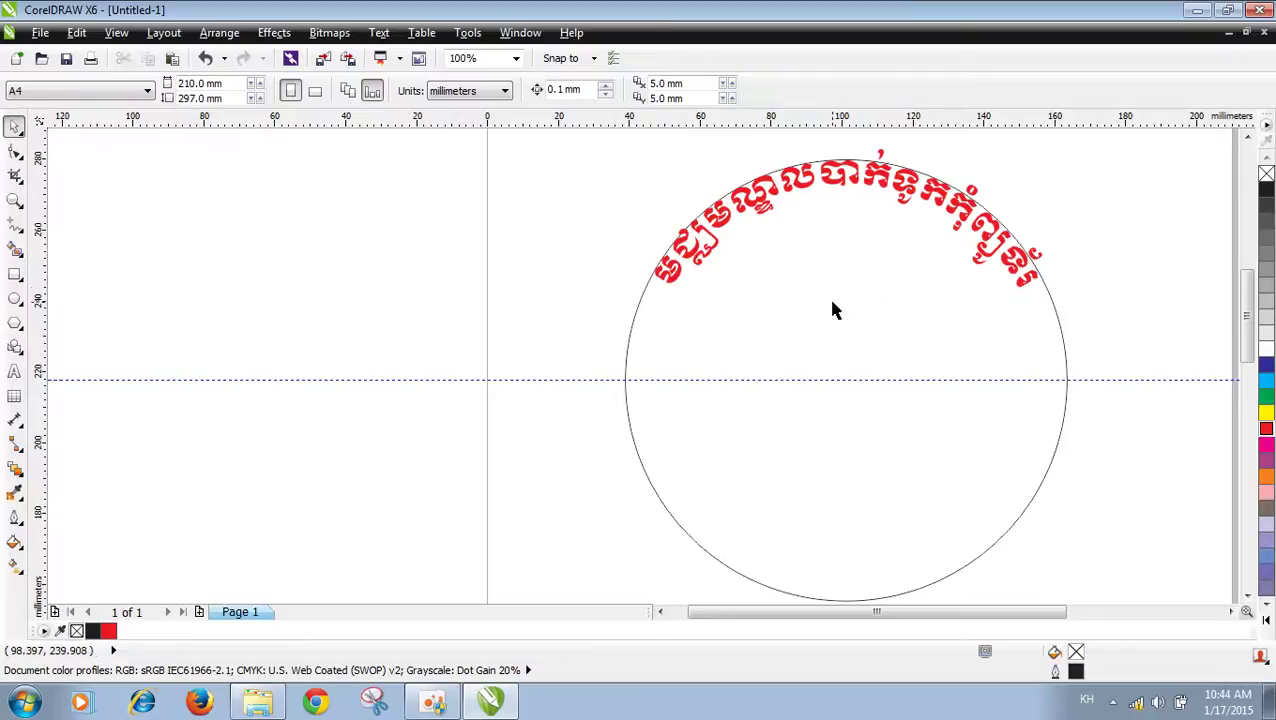
Step: Switch the input language to English and clear the stray Khmer character from the enlarged circle's lower arc
{"action": "left_click", "coordinate": [627, 370]}
{"action": "left_click", "coordinate": [15, 373]}
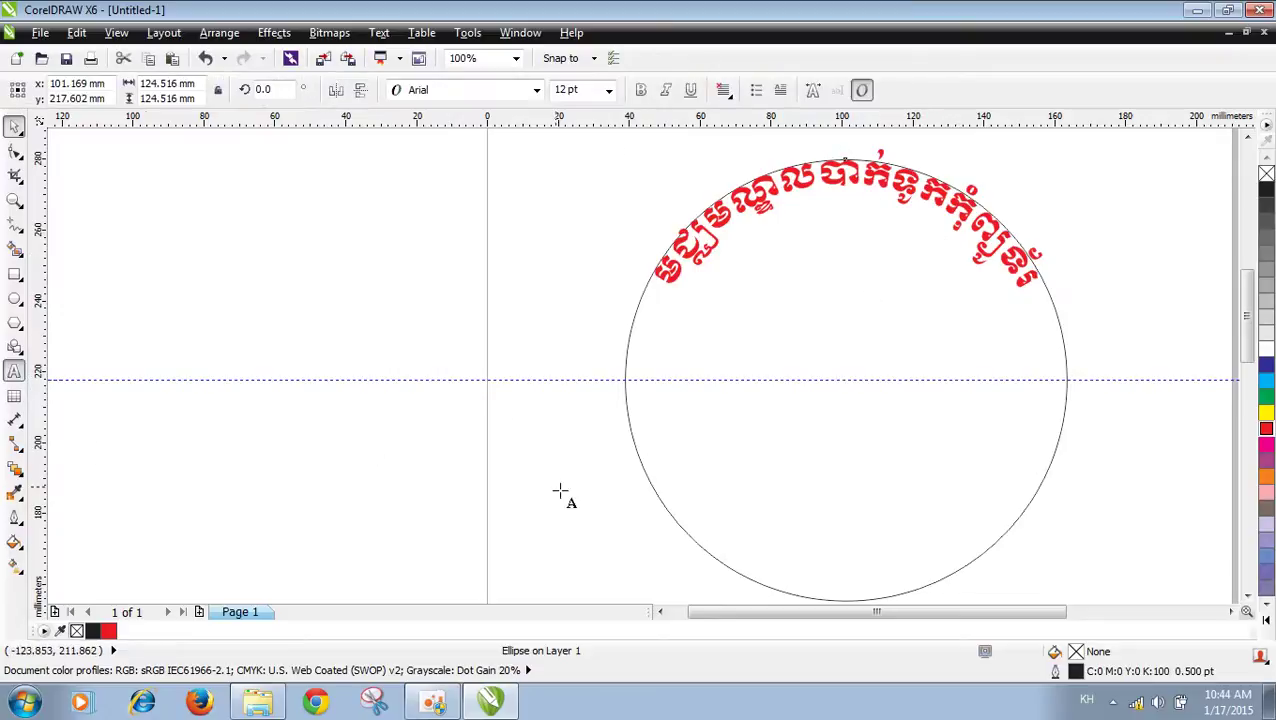
{"action": "left_click", "coordinate": [685, 530]}
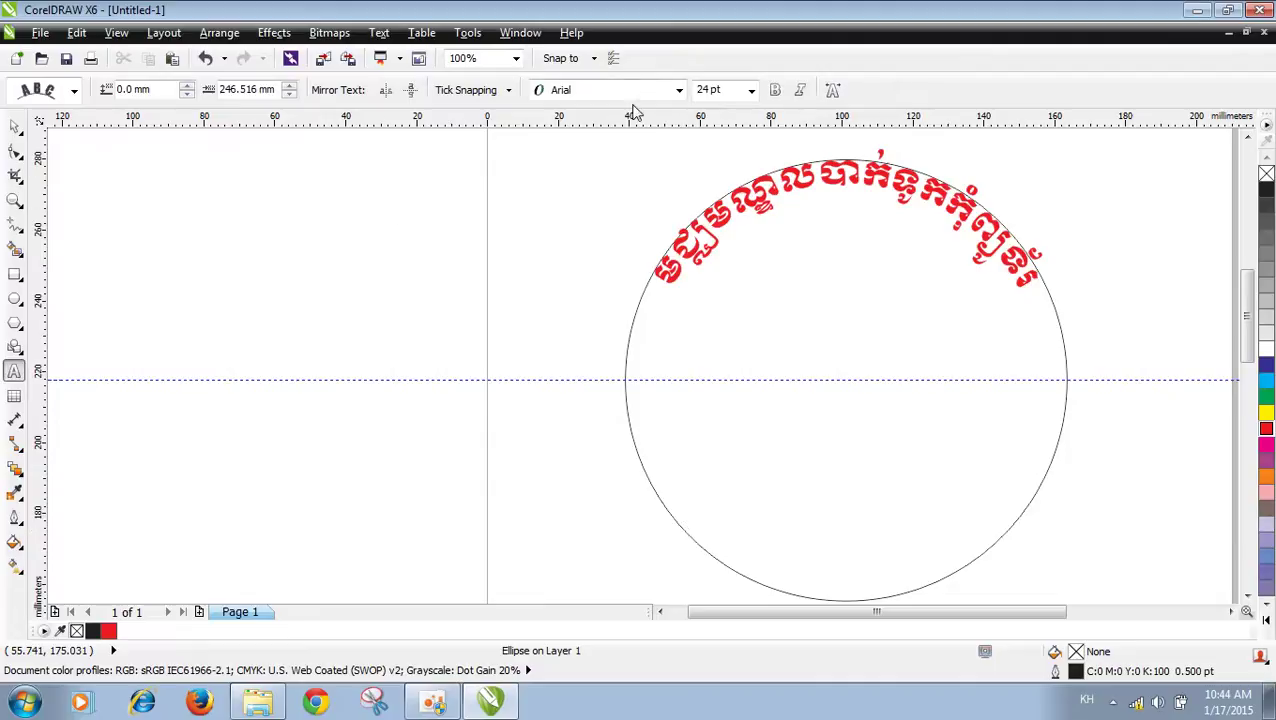
{"action": "type", "text": "ស"}
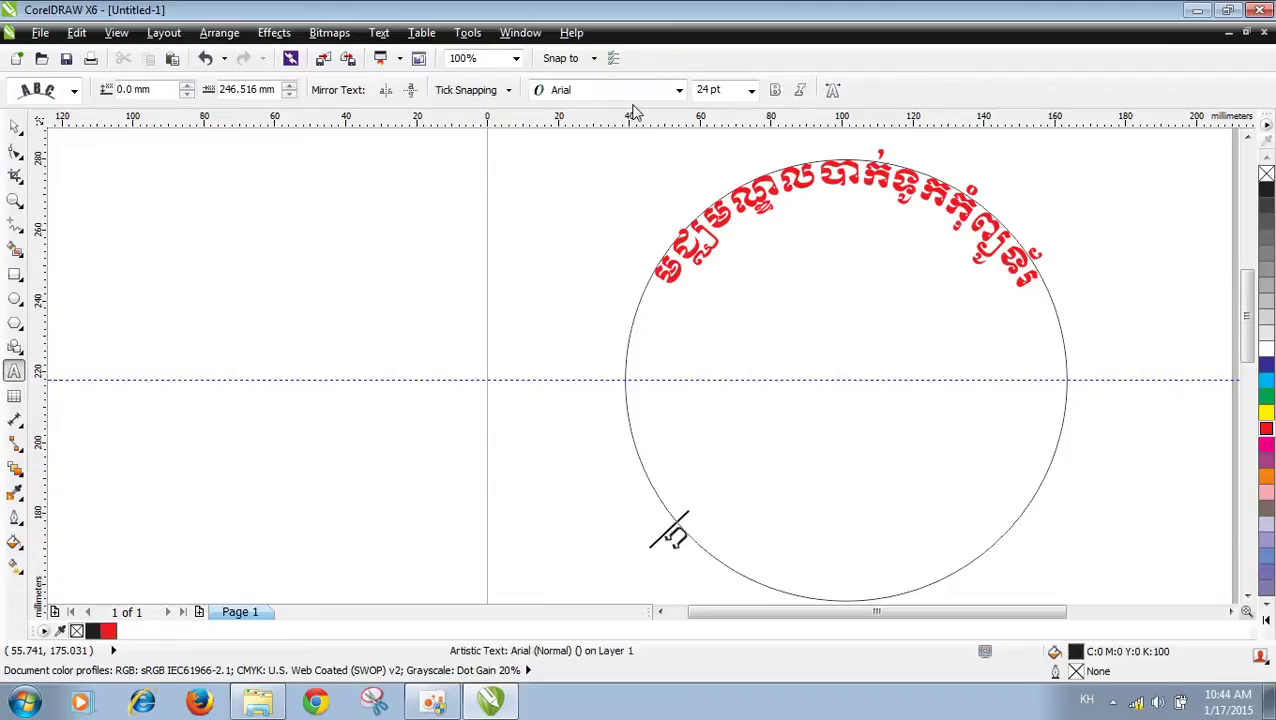
{"action": "key", "text": "alt+shift"}
{"action": "key", "text": "alt+b"}
{"action": "key", "text": "a"}
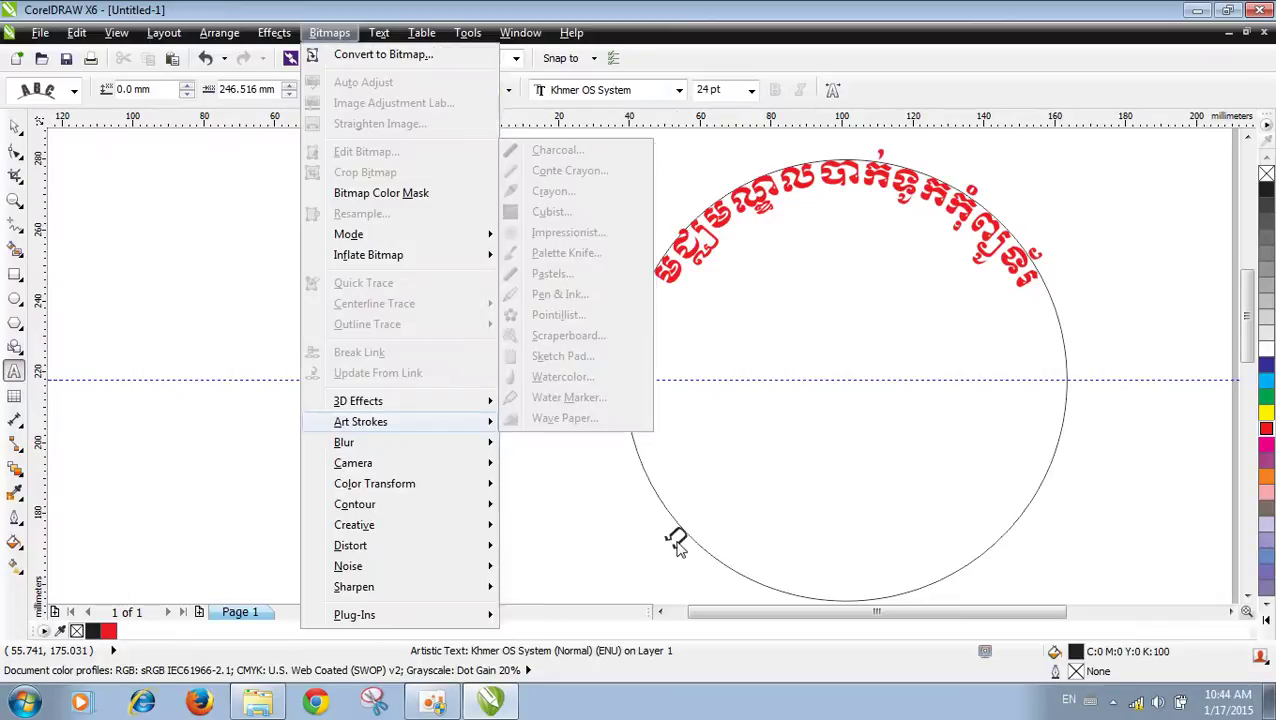
{"action": "key", "text": "Escape"}
{"action": "key", "text": "Escape"}
{"action": "key", "text": "BackSpace"}
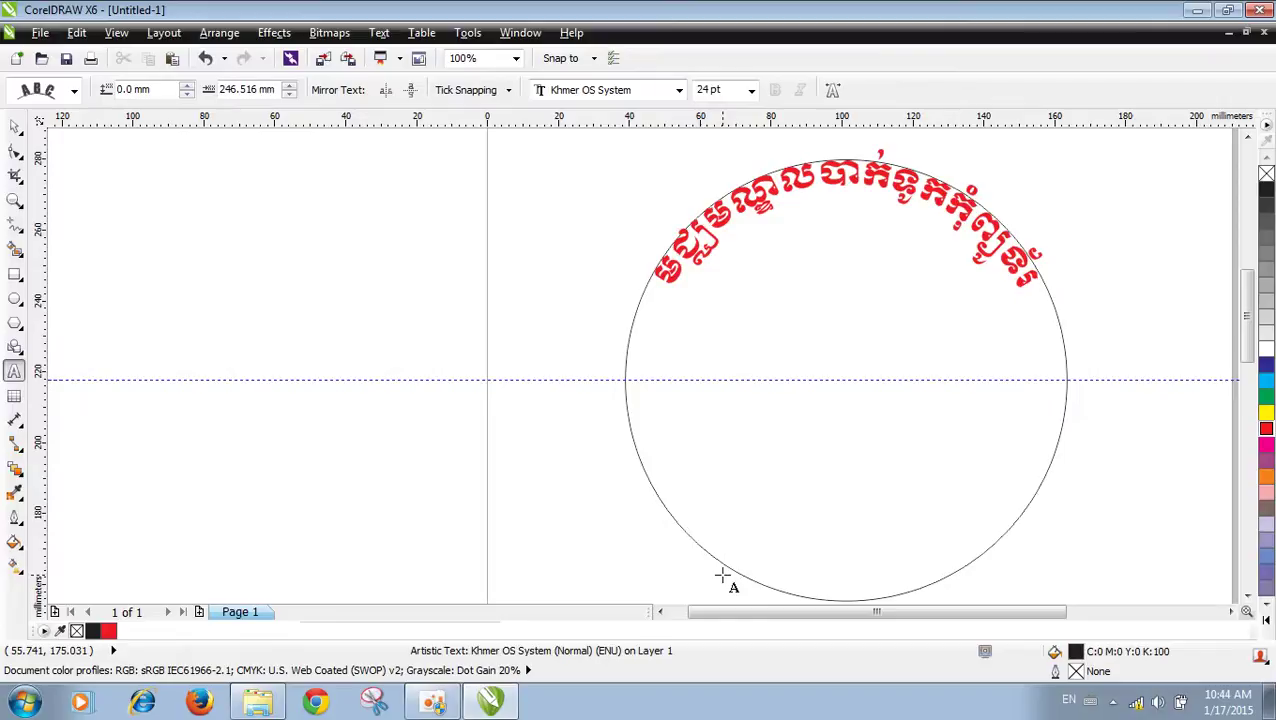
Step: Set the new text's font to Arial and dismiss the Internet Download Manager alert
{"action": "left_click", "coordinate": [610, 91]}
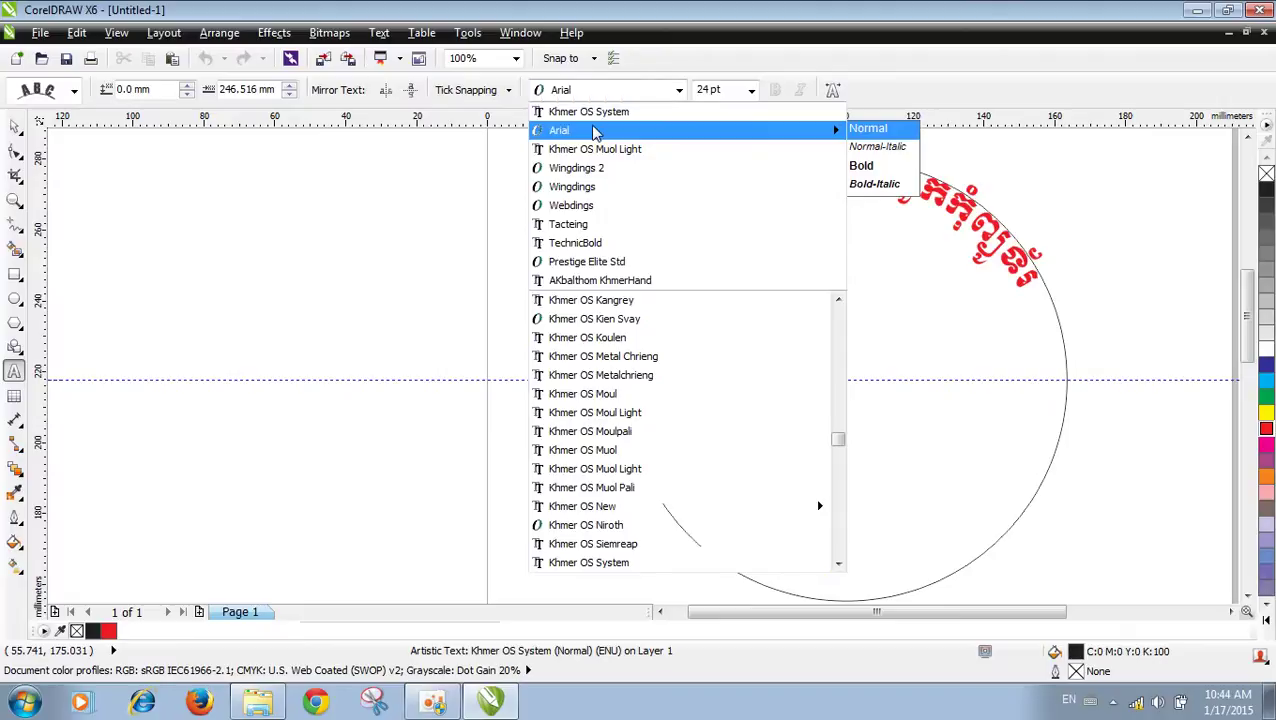
{"action": "left_click", "coordinate": [596, 131]}
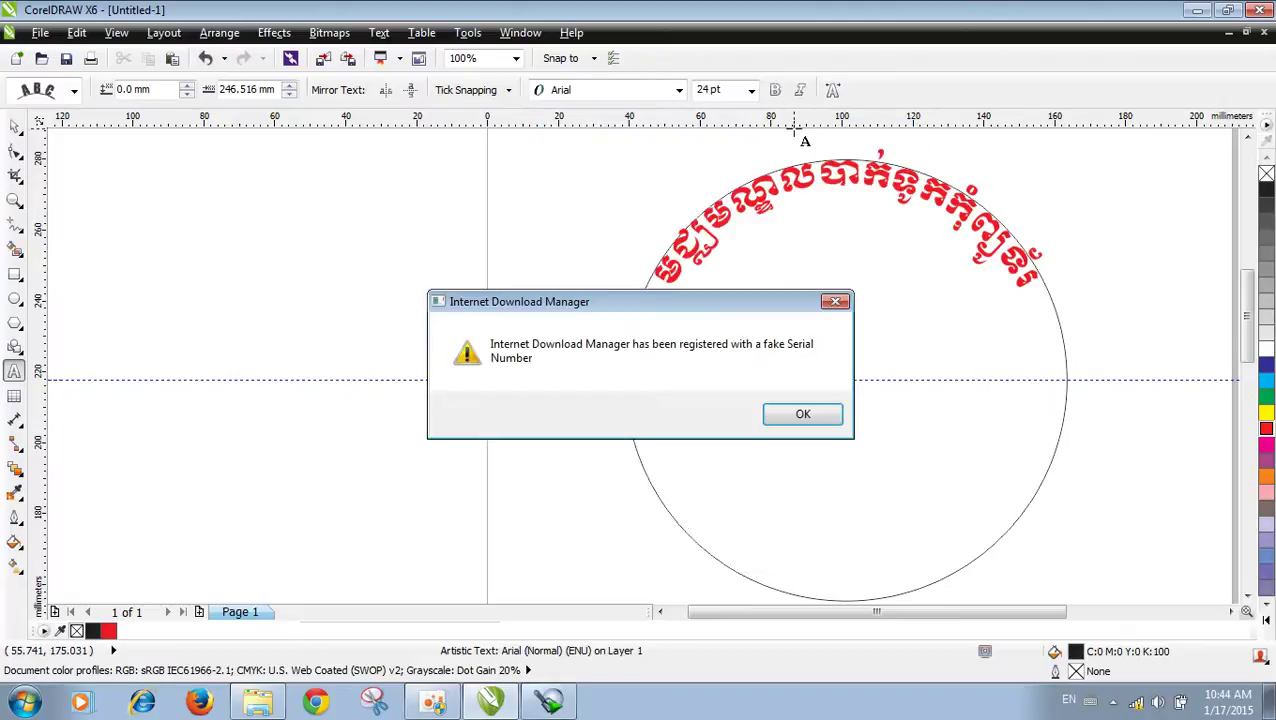
{"action": "left_click", "coordinate": [835, 301]}
{"action": "left_click", "coordinate": [836, 302]}
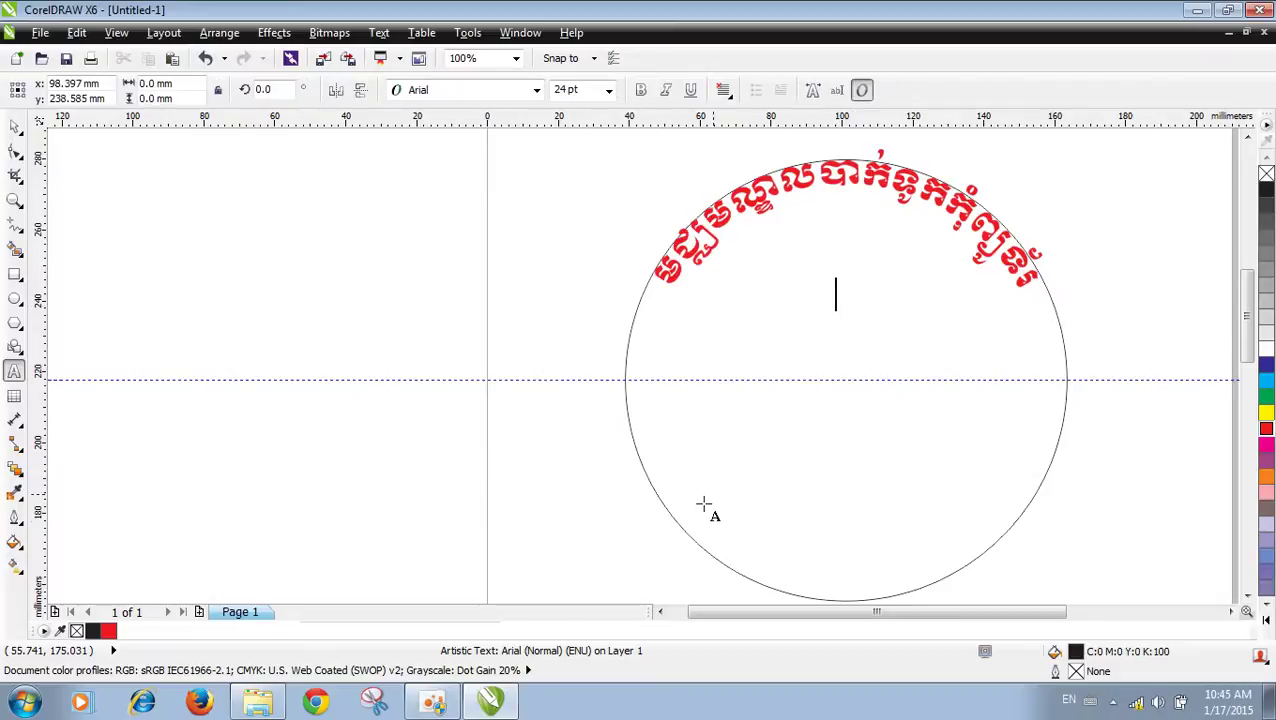
Step: Add the text "BAKTOUK COMPUTER CETER" along the circle's lower arc
{"action": "left_click", "coordinate": [685, 532]}
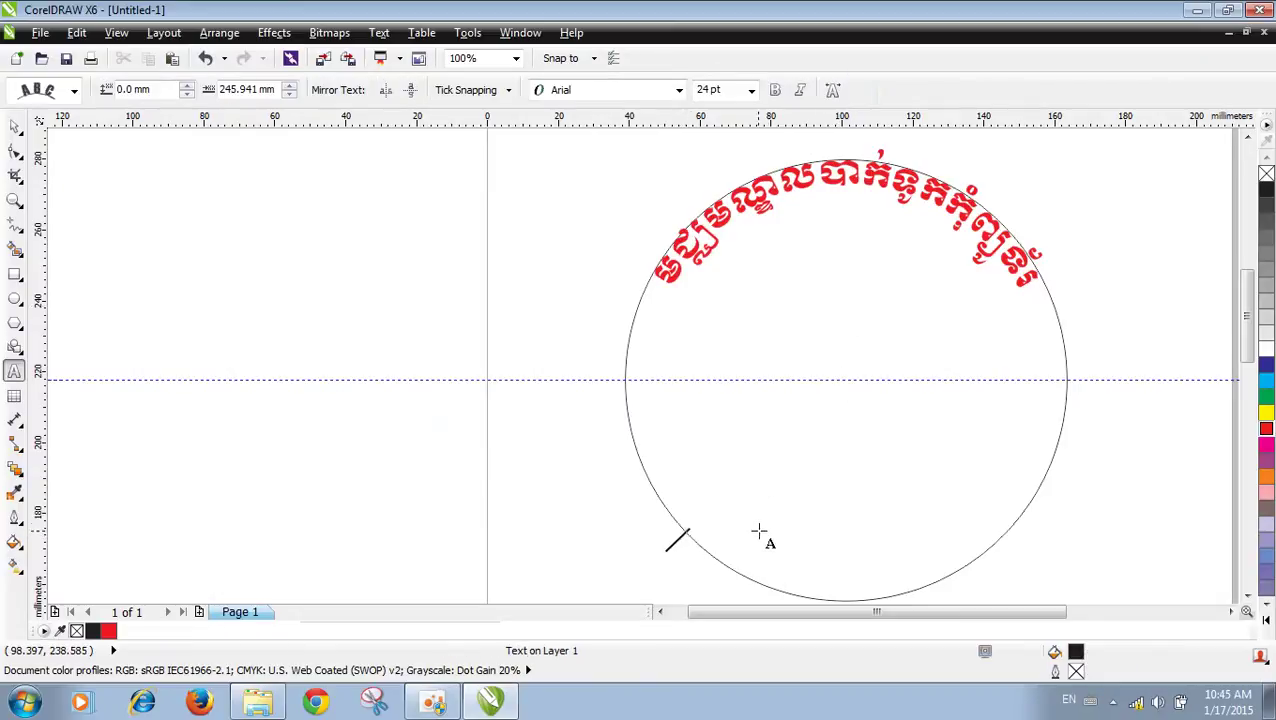
{"action": "type", "text": "BAKTOUK"}
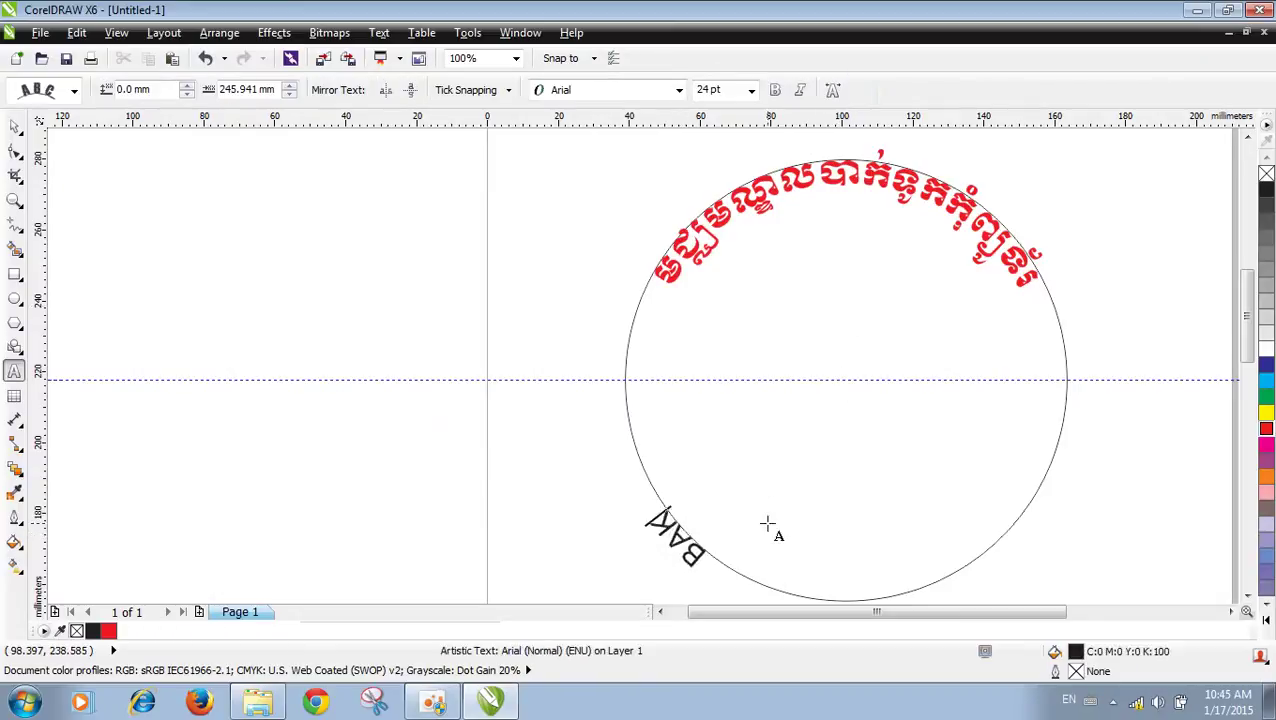
{"action": "type", "text": " COMPUTER CETER"}
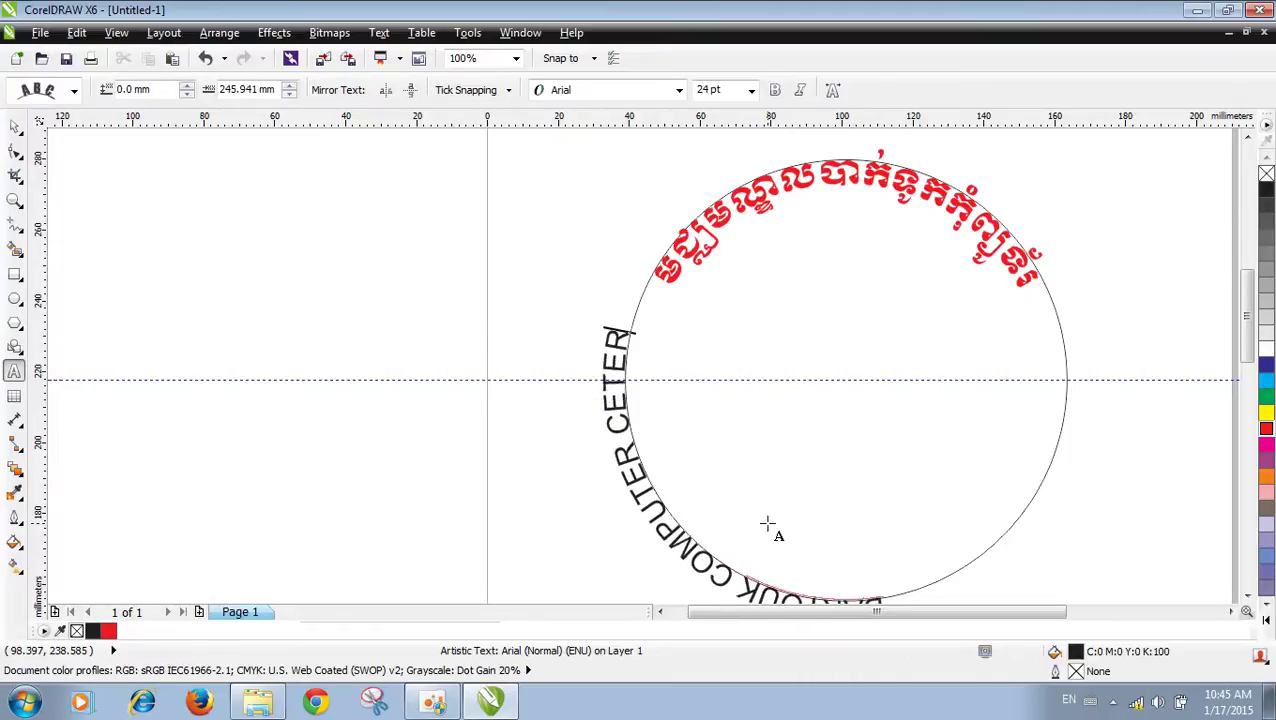
Step: Make the entire English text on the circle bold
{"action": "key", "text": "Escape"}
{"action": "key", "text": "Escape"}
{"action": "key", "text": "shift+Left"}
{"action": "key", "text": "shift+Left"}
{"action": "key", "text": "shift+Left"}
{"action": "key", "text": "shift+Left"}
{"action": "key", "text": "shift+Left"}
{"action": "key", "text": "shift+Left"}
{"action": "key", "text": "shift+Left"}
{"action": "key", "text": "shift+Left"}
{"action": "key", "text": "shift+Left"}
{"action": "key", "text": "shift+Left"}
{"action": "key", "text": "shift+Left"}
{"action": "key", "text": "shift+Left"}
{"action": "key", "text": "shift+Left"}
{"action": "key", "text": "shift+Left"}
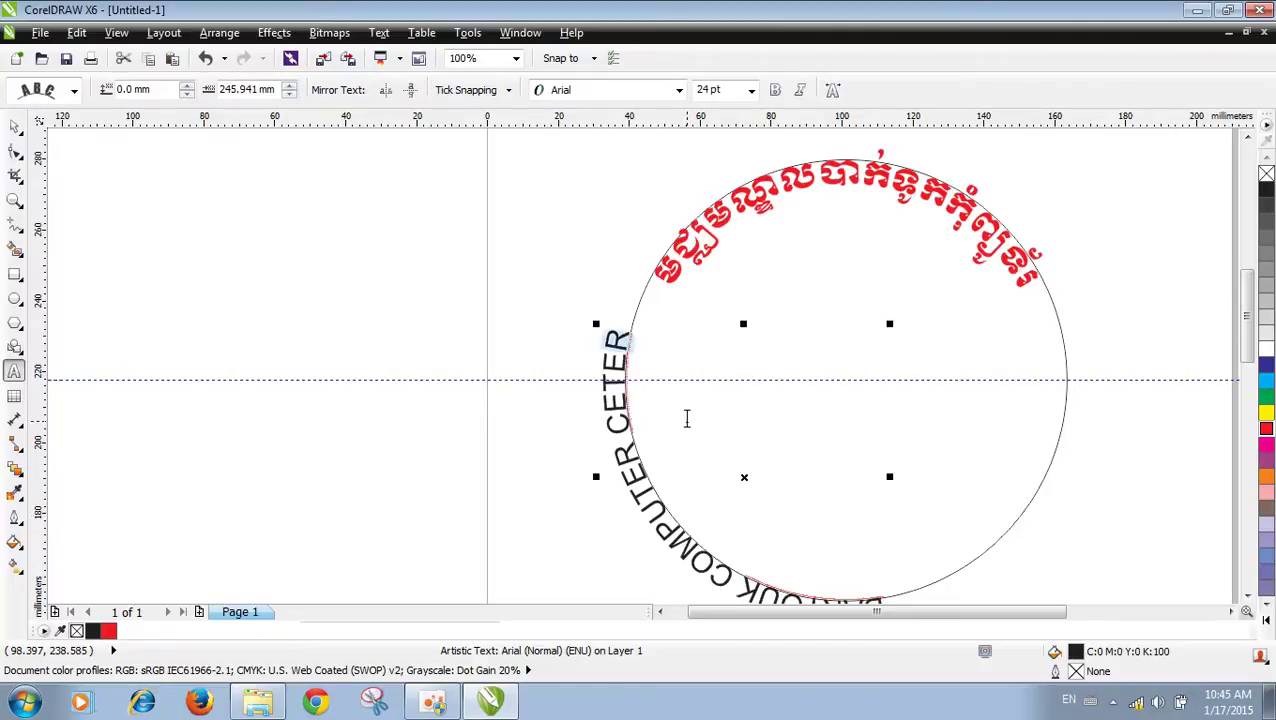
{"action": "key", "text": "shift+Left"}
{"action": "key", "text": "shift+Left"}
{"action": "key", "text": "shift+Left"}
{"action": "key", "text": "shift+Left"}
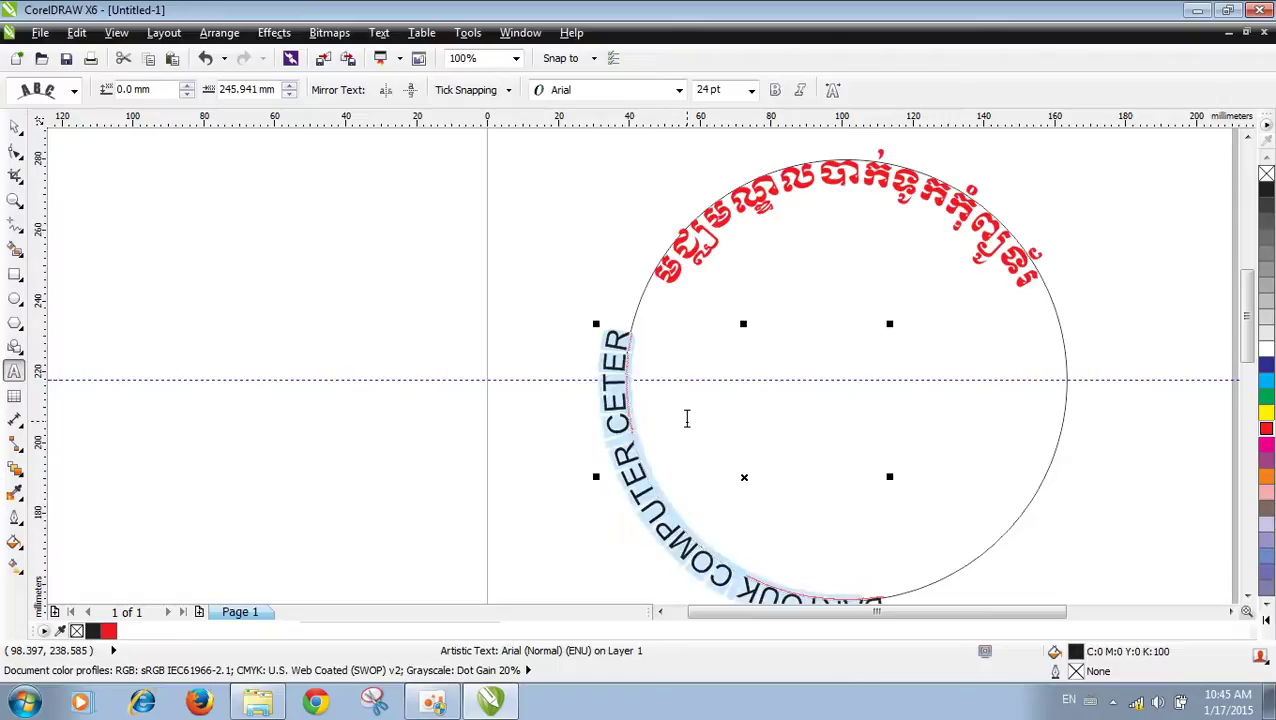
{"action": "left_click", "coordinate": [776, 92]}
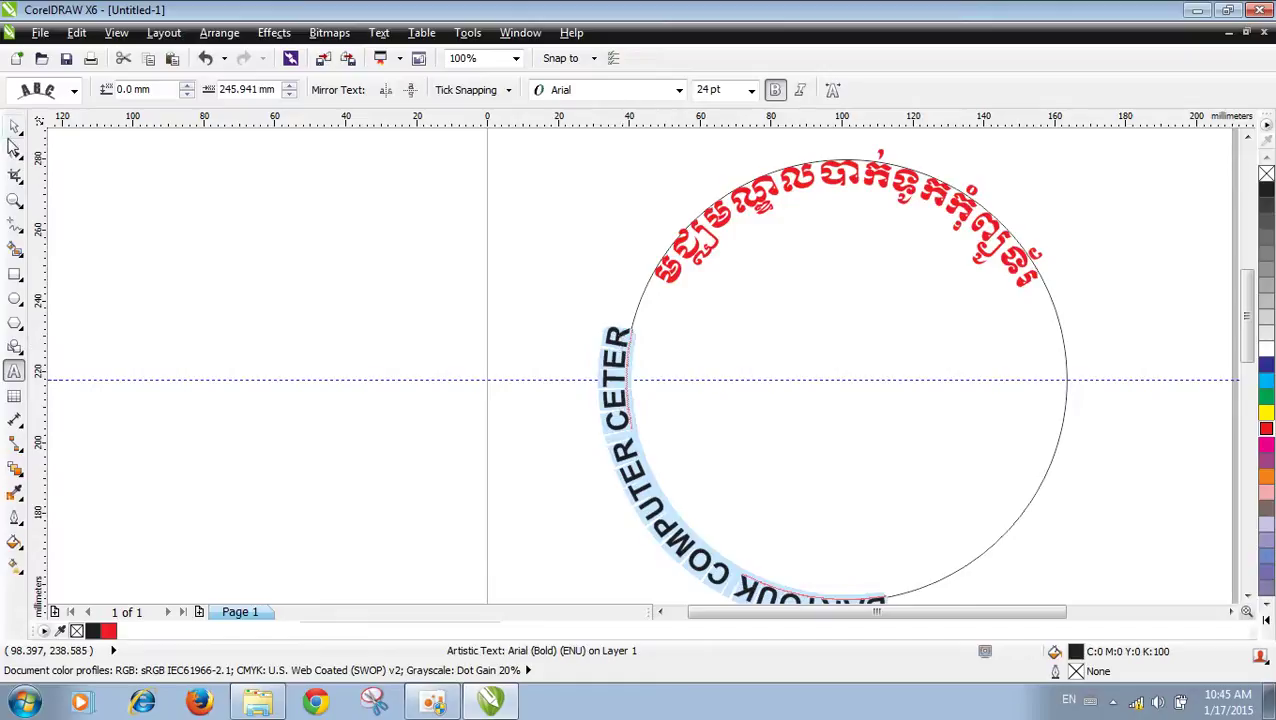
{"action": "left_click", "coordinate": [14, 126]}
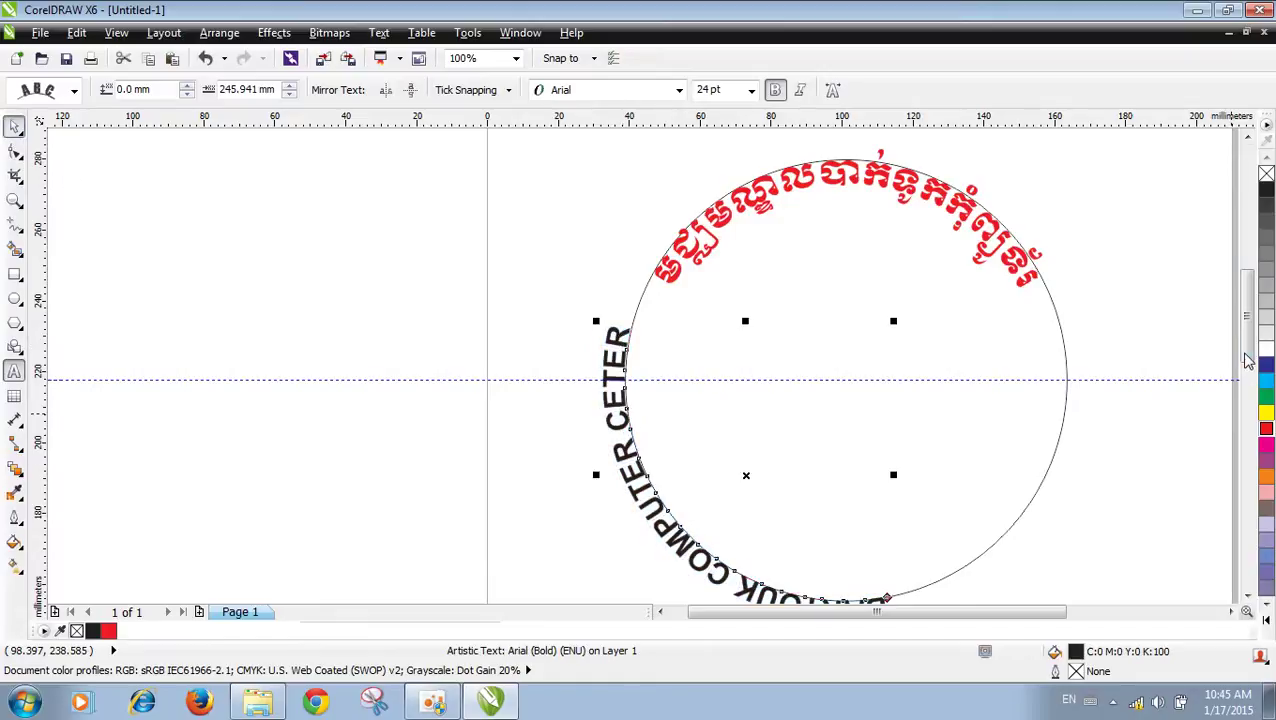
Step: Try the fourth text orientation style on the English text, and restore the first style
{"action": "scroll", "coordinate": [1245, 340], "scroll_direction": "down", "scroll_amount": 2}
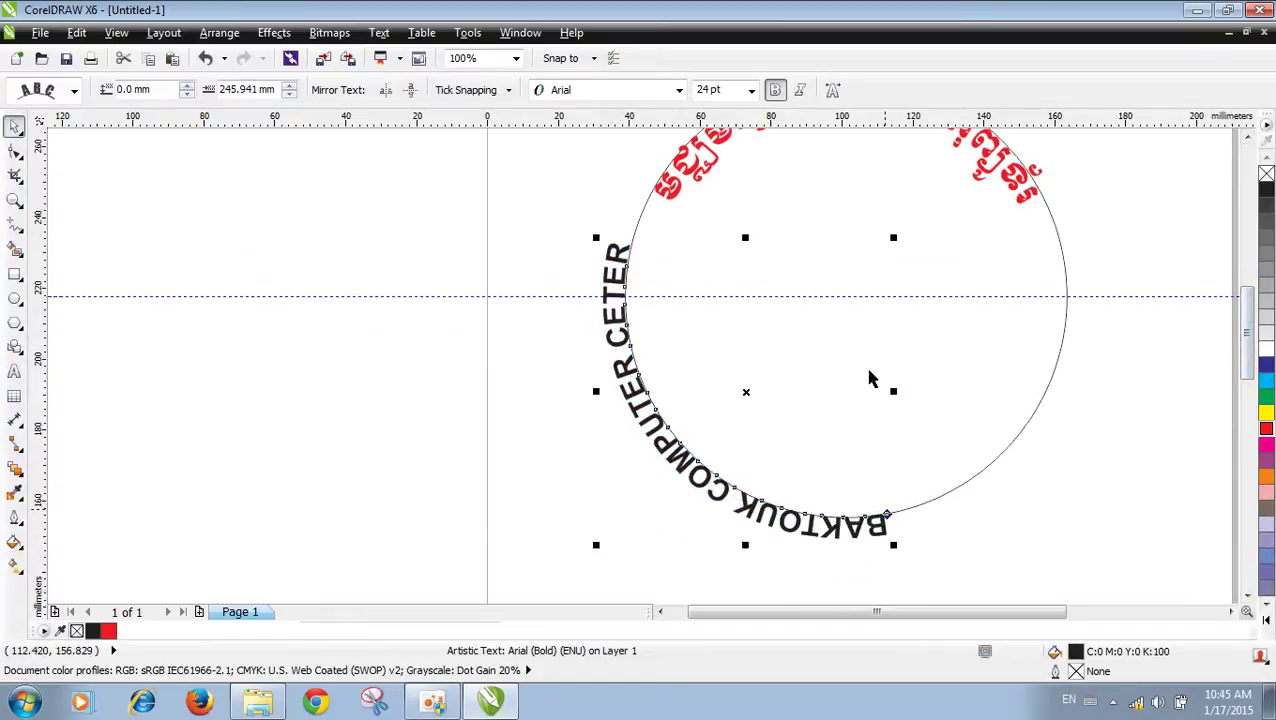
{"action": "left_click", "coordinate": [60, 90]}
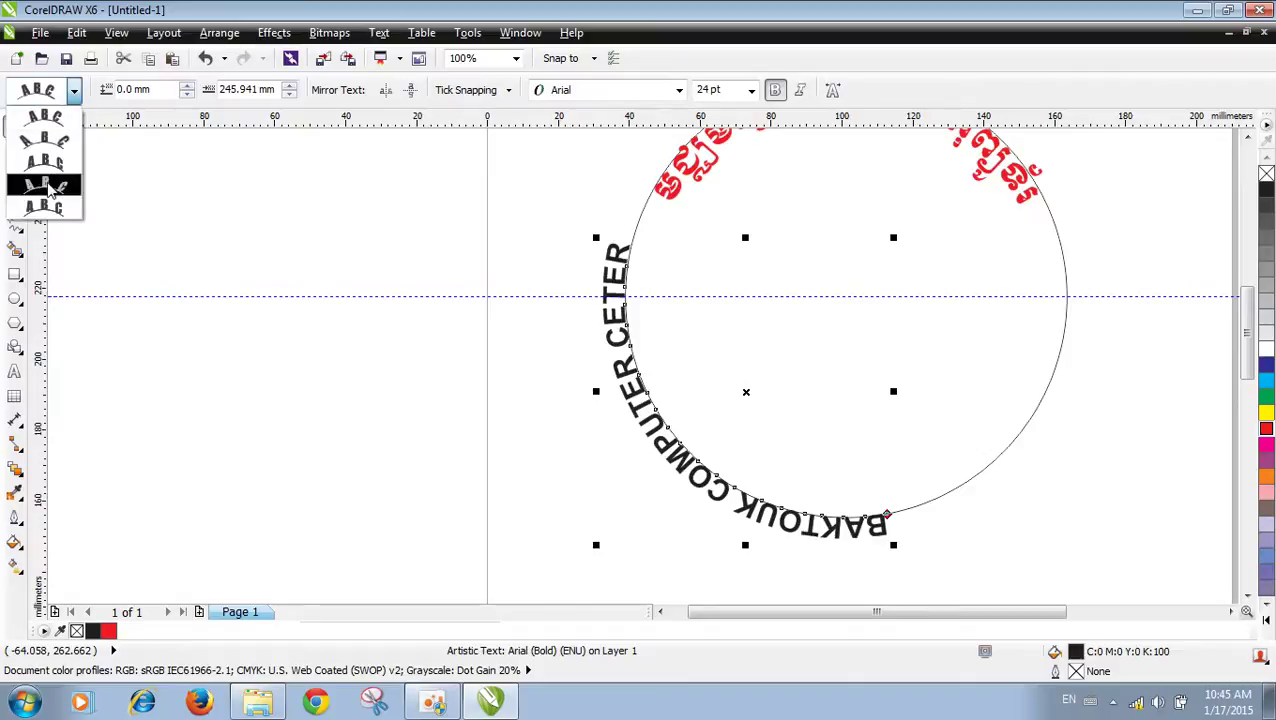
{"action": "left_click", "coordinate": [50, 188]}
{"action": "left_click", "coordinate": [56, 92]}
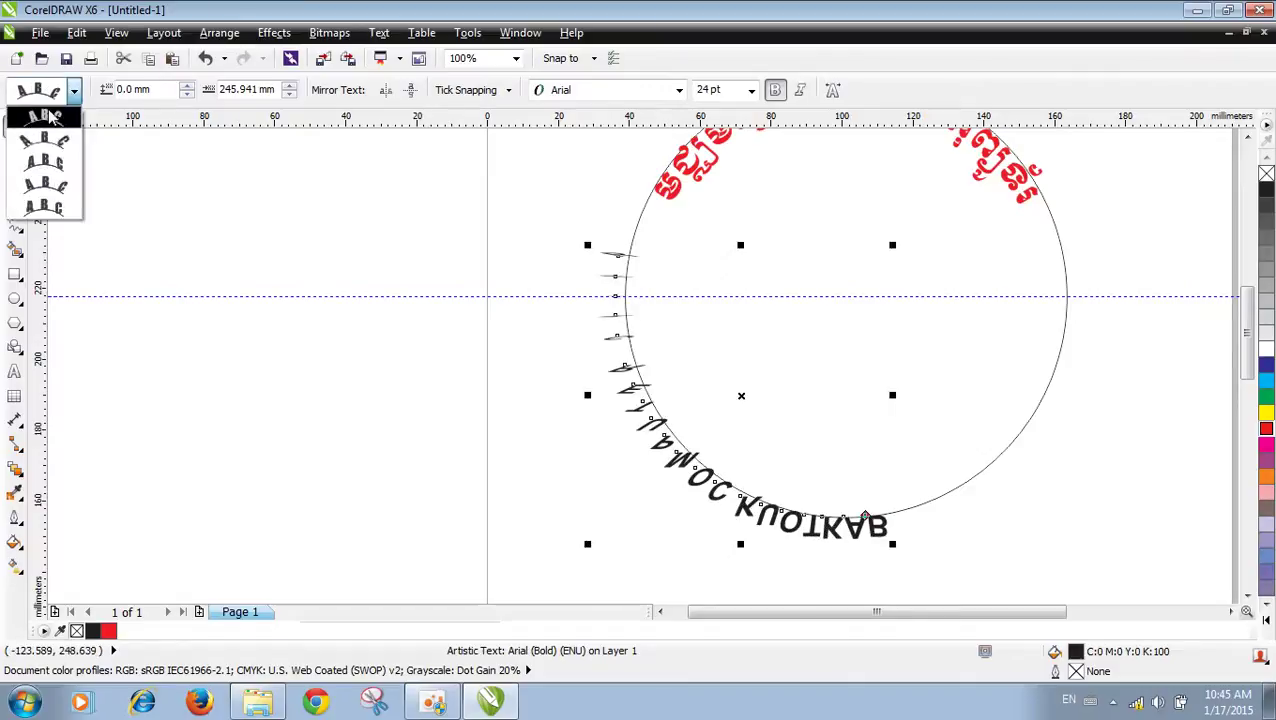
{"action": "left_click", "coordinate": [50, 118]}
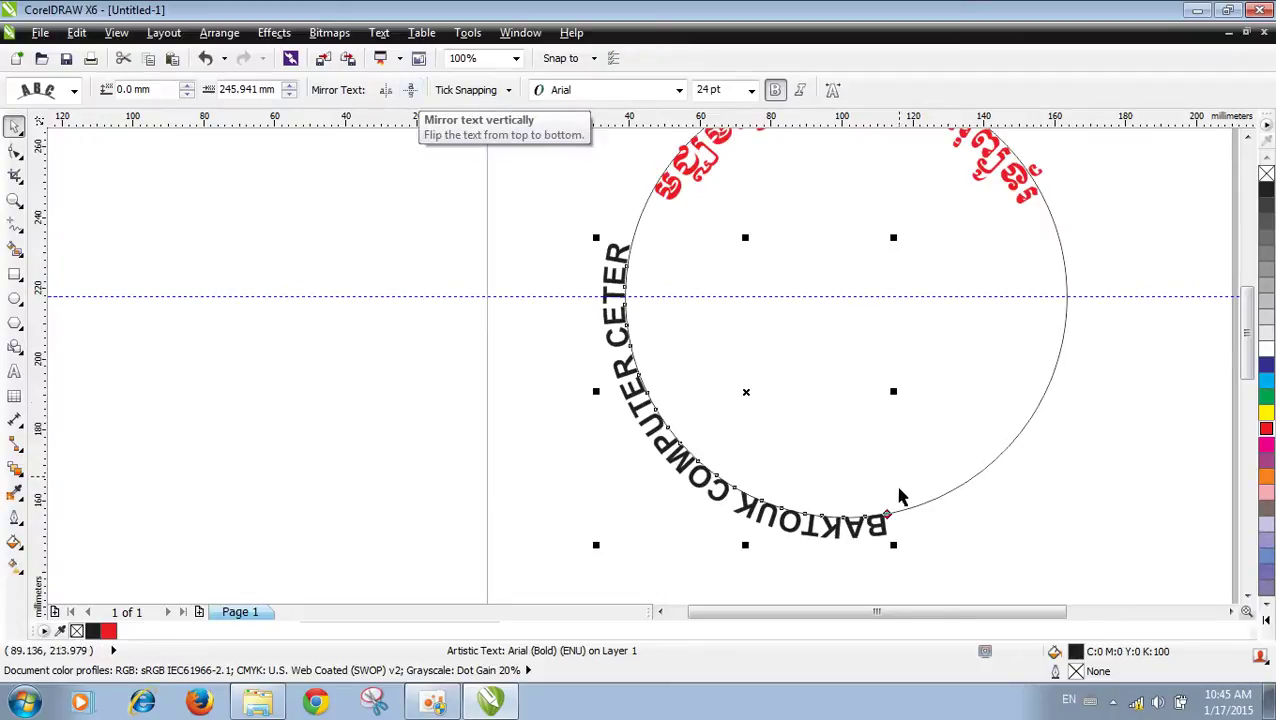
Step: Mirror the English text horizontally and vertically, and seat it inside the circle's lower arc at 0.0 mm distance and 203.078 mm offset
{"action": "left_click_drag", "start_coordinate": [885, 515], "coordinate": [1016, 400]}
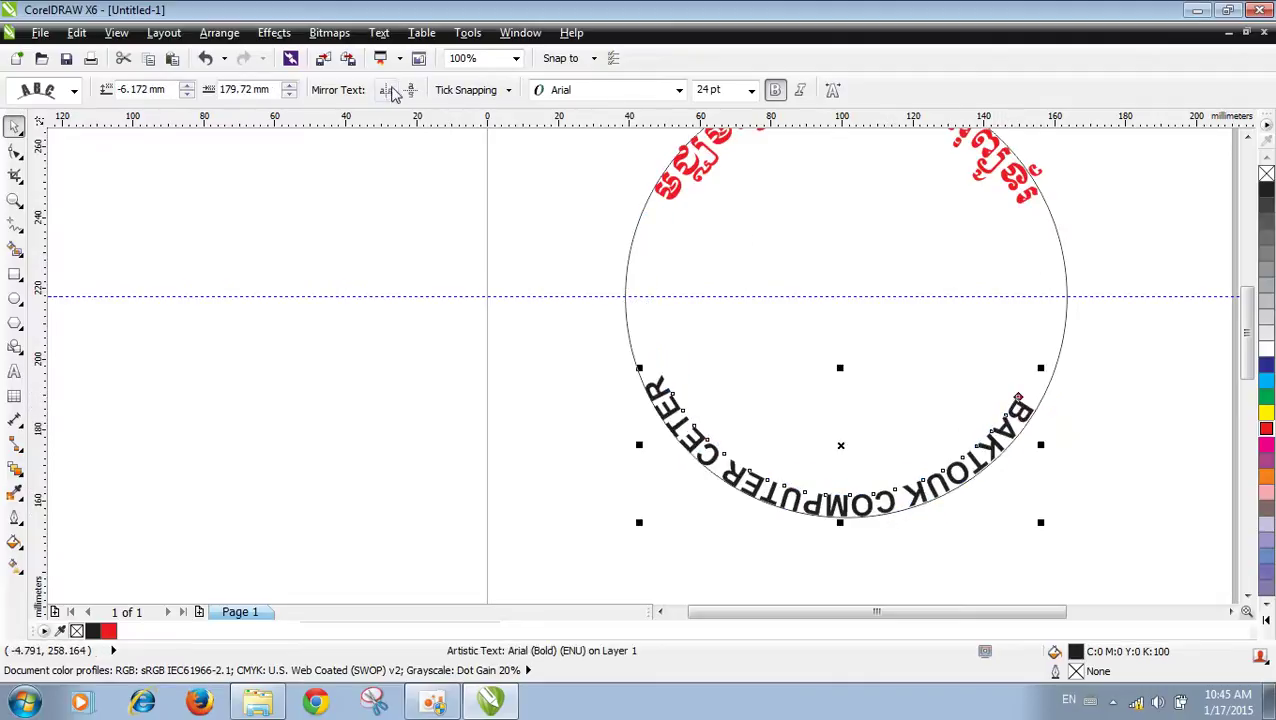
{"action": "left_click", "coordinate": [386, 91]}
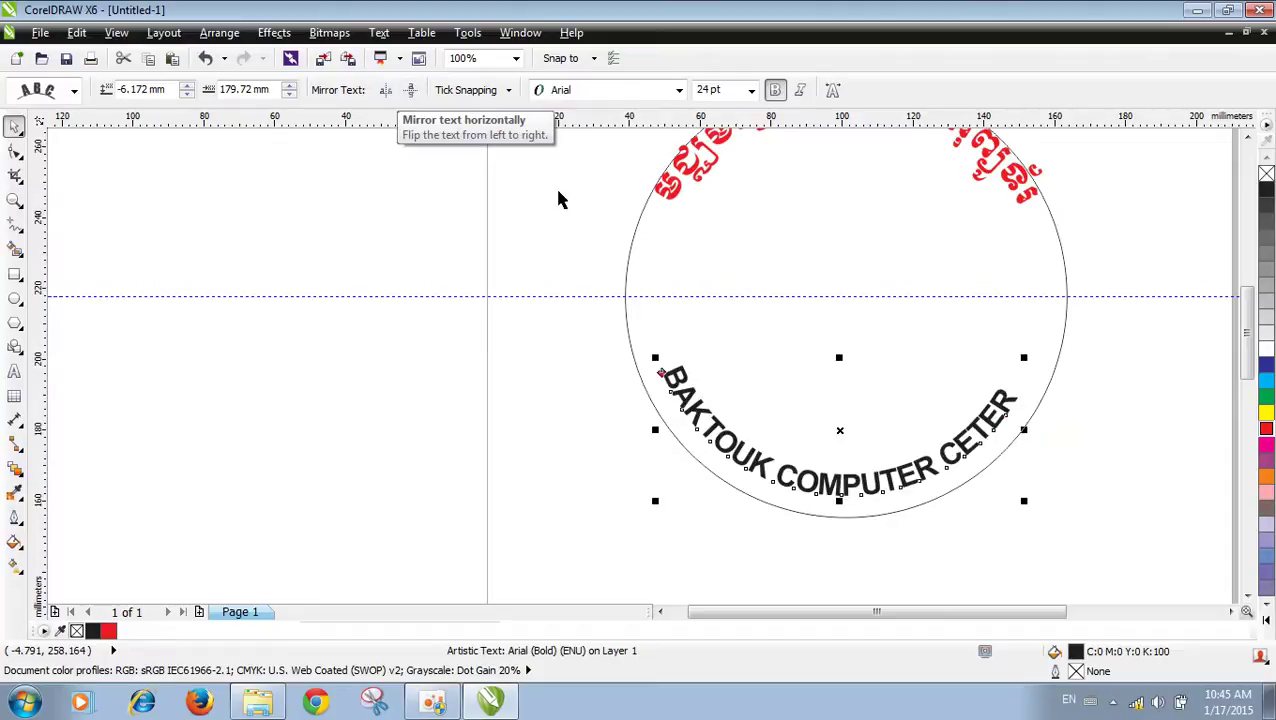
{"action": "left_click_drag", "start_coordinate": [652, 380], "coordinate": [640, 394]}
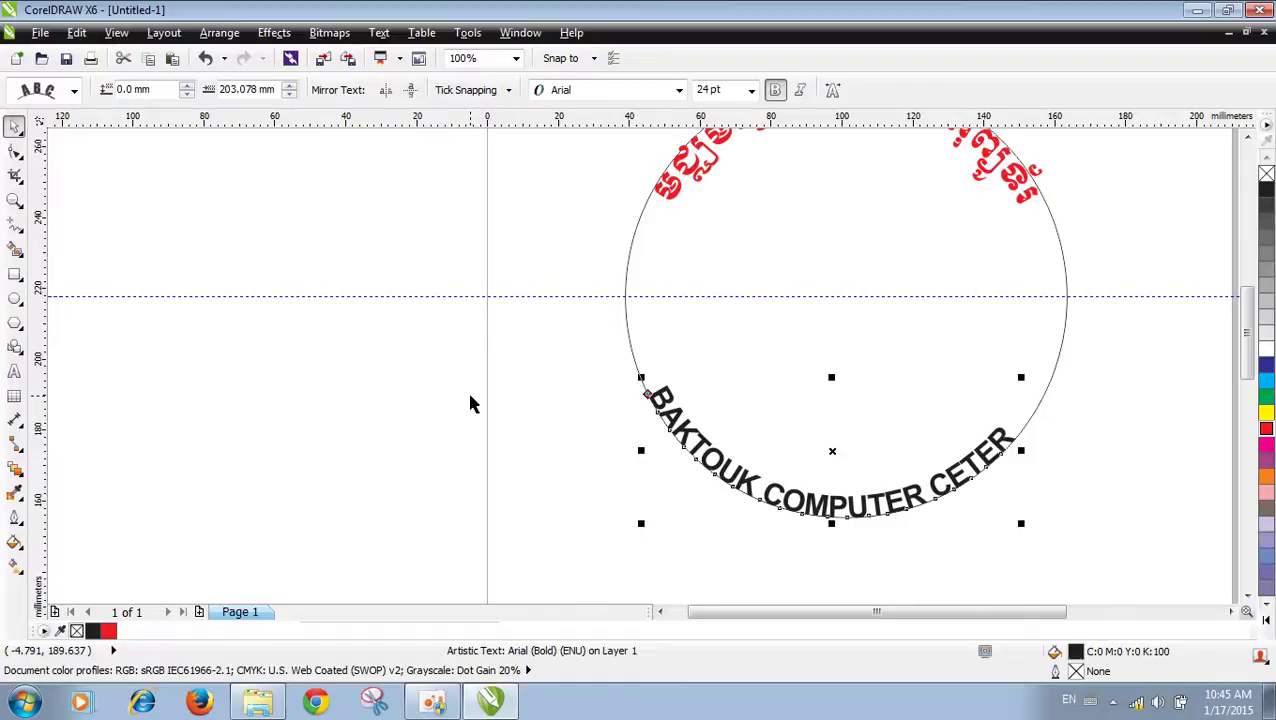
Step: Try toggling the English text's vertical and horizontal mirroring, and restore its upright reading inside the circle
{"action": "left_click", "coordinate": [14, 371]}
{"action": "left_click", "coordinate": [14, 128]}
{"action": "left_click", "coordinate": [409, 91]}
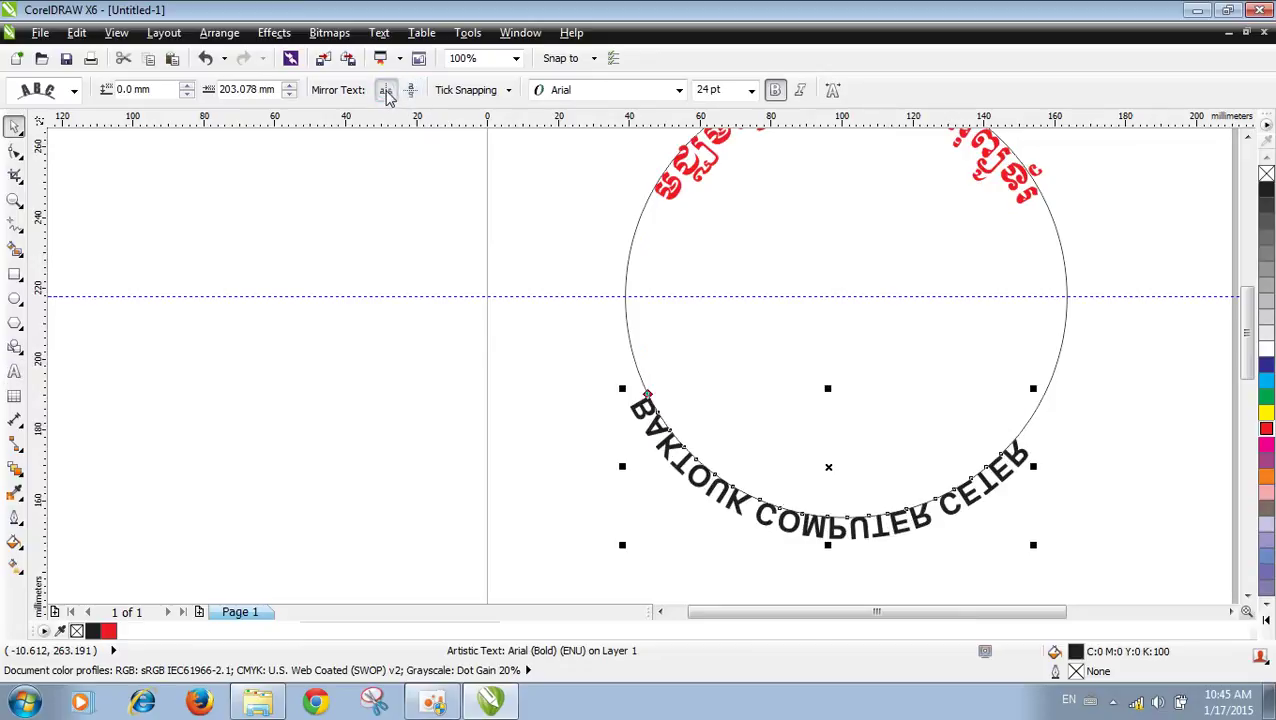
{"action": "left_click", "coordinate": [386, 91]}
{"action": "left_click", "coordinate": [410, 91]}
{"action": "left_click", "coordinate": [386, 91]}
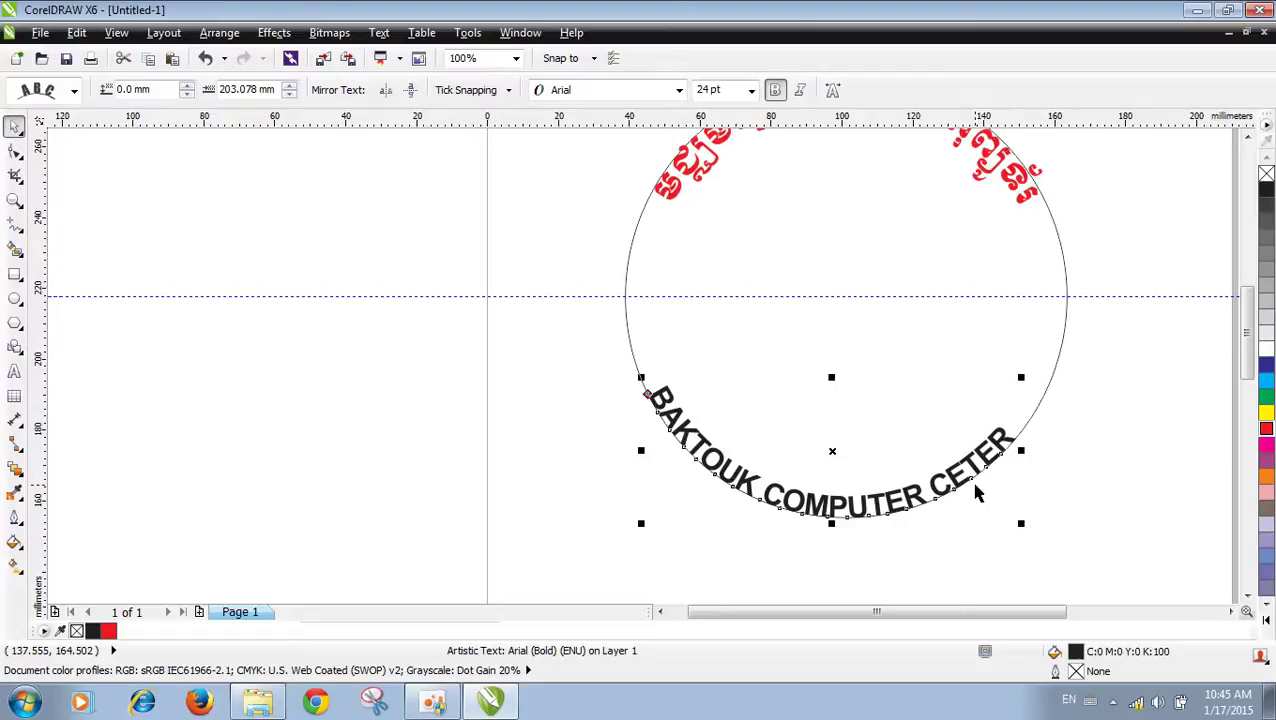
{"action": "left_click", "coordinate": [410, 92]}
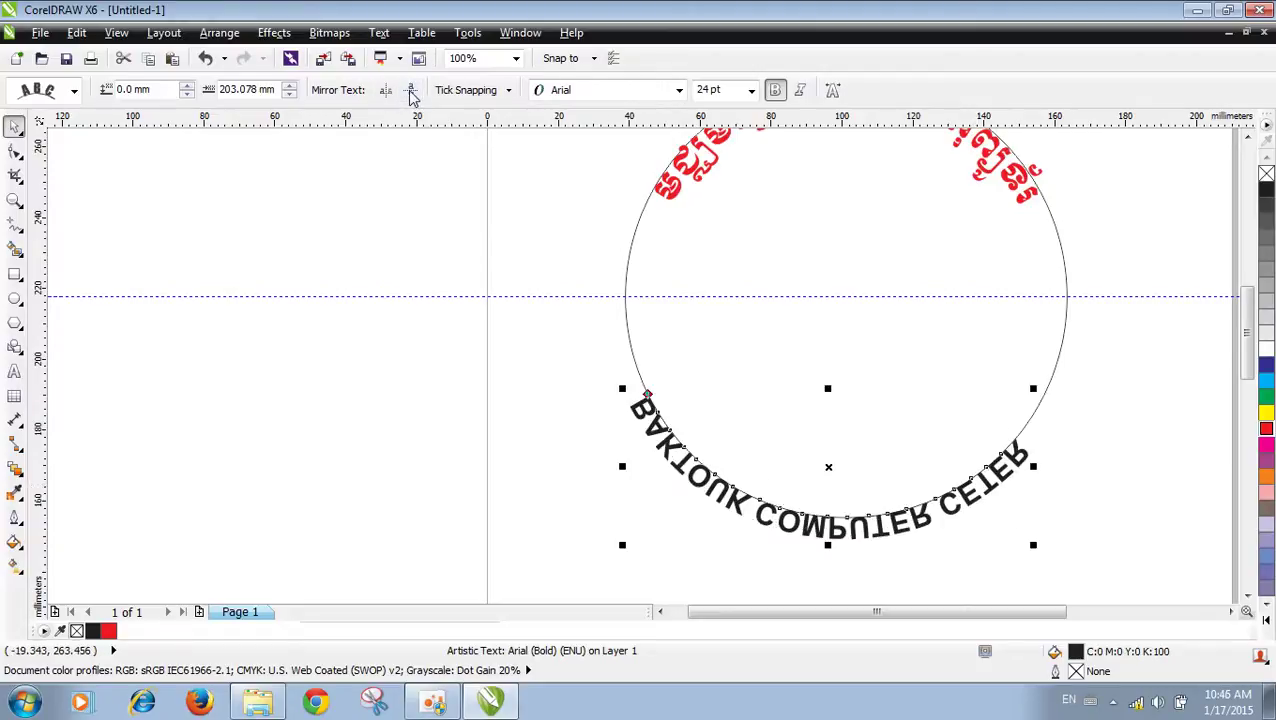
{"action": "left_click", "coordinate": [411, 92]}
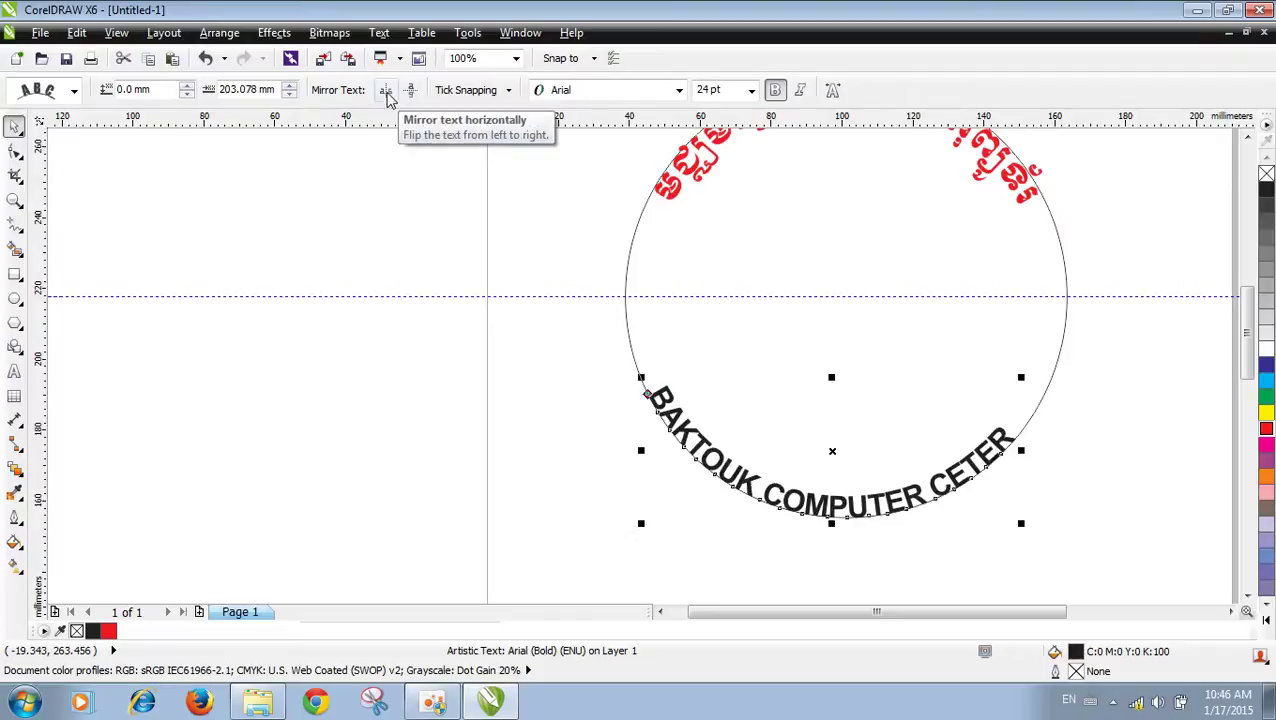
{"action": "left_click", "coordinate": [386, 91]}
{"action": "left_click", "coordinate": [386, 91]}
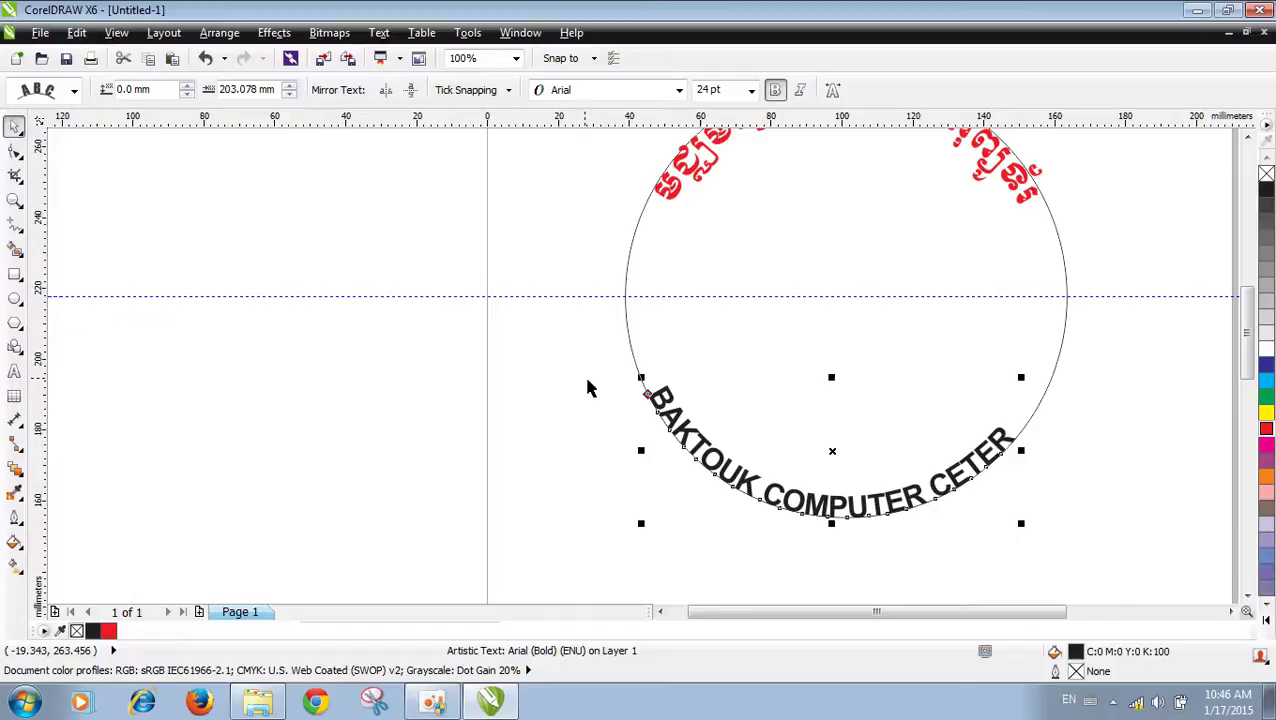
Step: Add a horizontal guideline at about 188 mm and slide the English text along the circle to an offset of 195.321 mm
{"action": "left_click_drag", "start_coordinate": [650, 396], "coordinate": [745, 414]}
{"action": "left_click_drag", "start_coordinate": [584, 125], "coordinate": [843, 507]}
{"action": "left_click", "coordinate": [662, 413]}
{"action": "left_click_drag", "start_coordinate": [660, 415], "coordinate": [660, 421]}
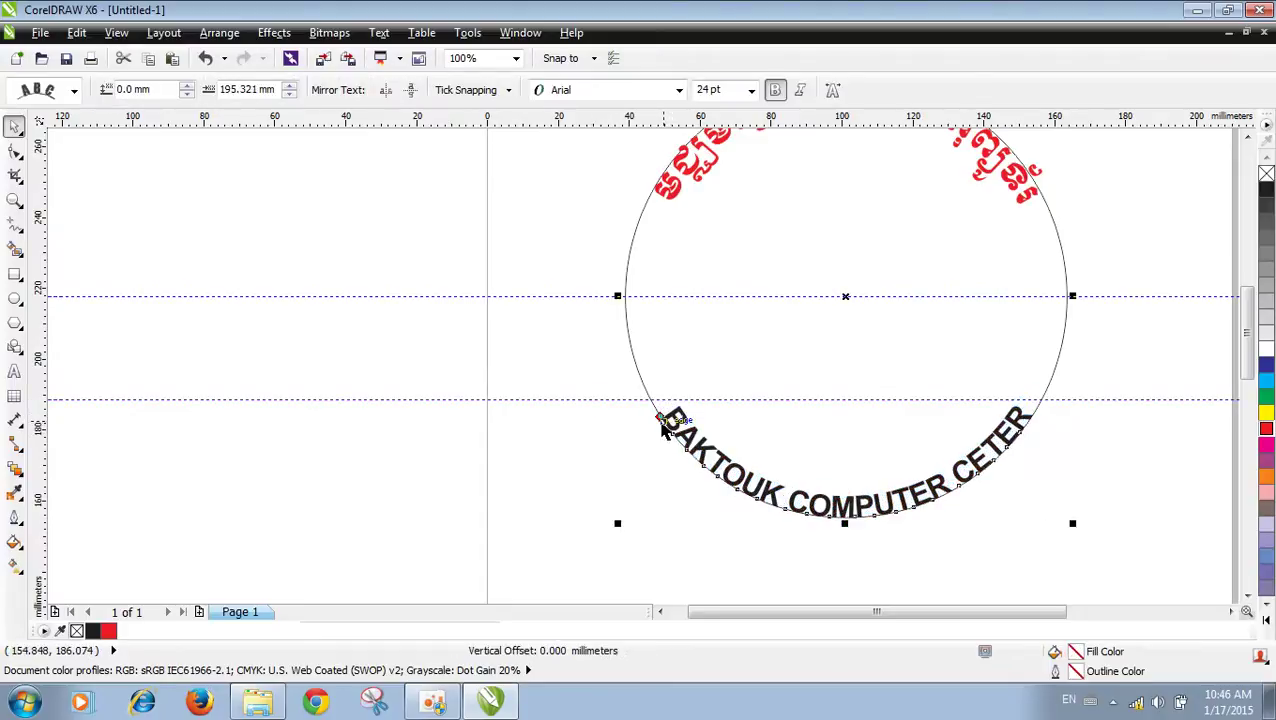
Step: Break the Khmer and English texts apart from the circle path and delete the circle
{"action": "left_click", "coordinate": [553, 433]}
{"action": "scroll", "coordinate": [679, 447], "scroll_direction": "down", "scroll_amount": 2}
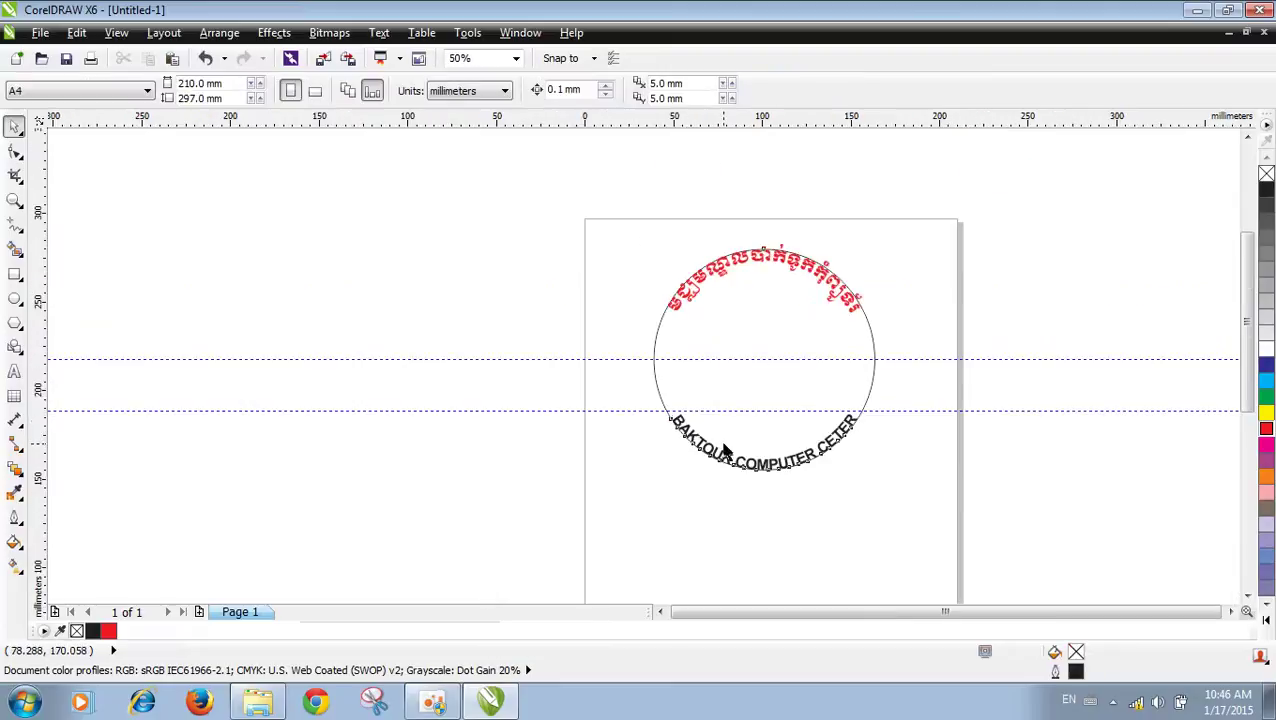
{"action": "left_click", "coordinate": [720, 447]}
{"action": "left_click", "coordinate": [826, 336]}
{"action": "left_click", "coordinate": [826, 336]}
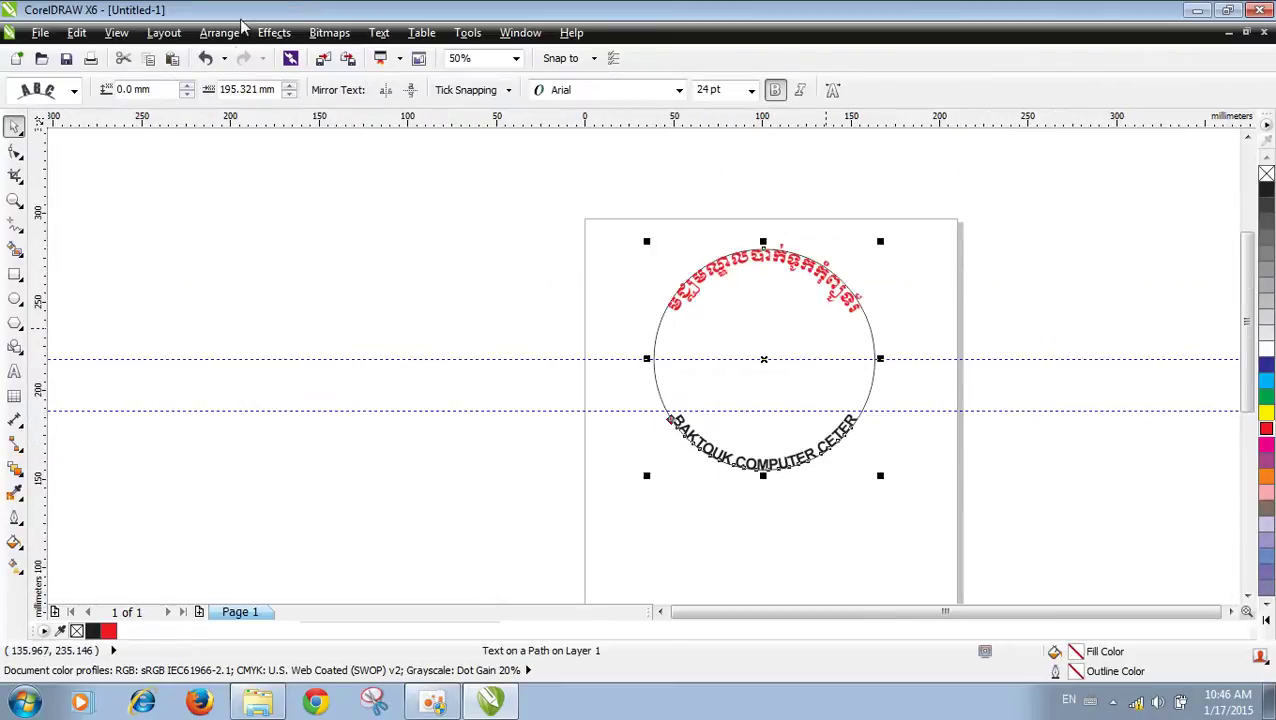
{"action": "left_click", "coordinate": [219, 32]}
{"action": "left_click", "coordinate": [460, 241]}
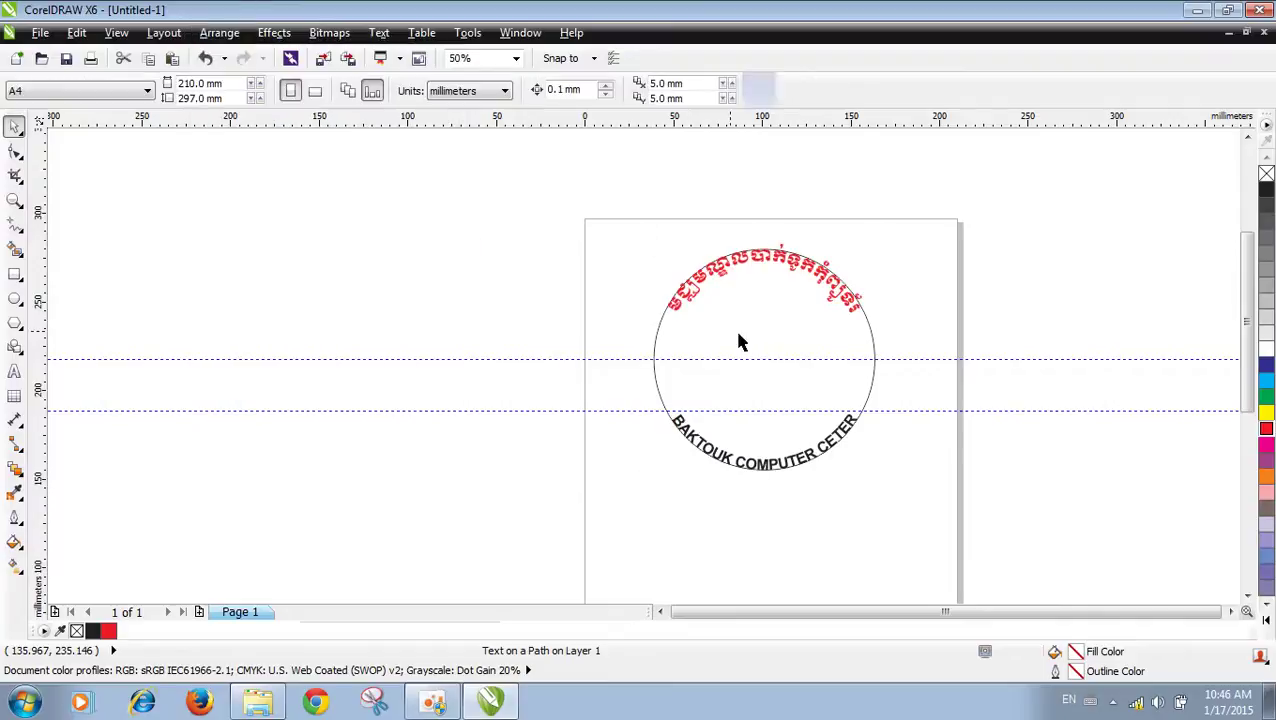
{"action": "left_click", "coordinate": [746, 330]}
{"action": "key", "text": "Delete"}
Step: Fill the curved English text with cyan and delete both horizontal guidelines
{"action": "left_click", "coordinate": [816, 455]}
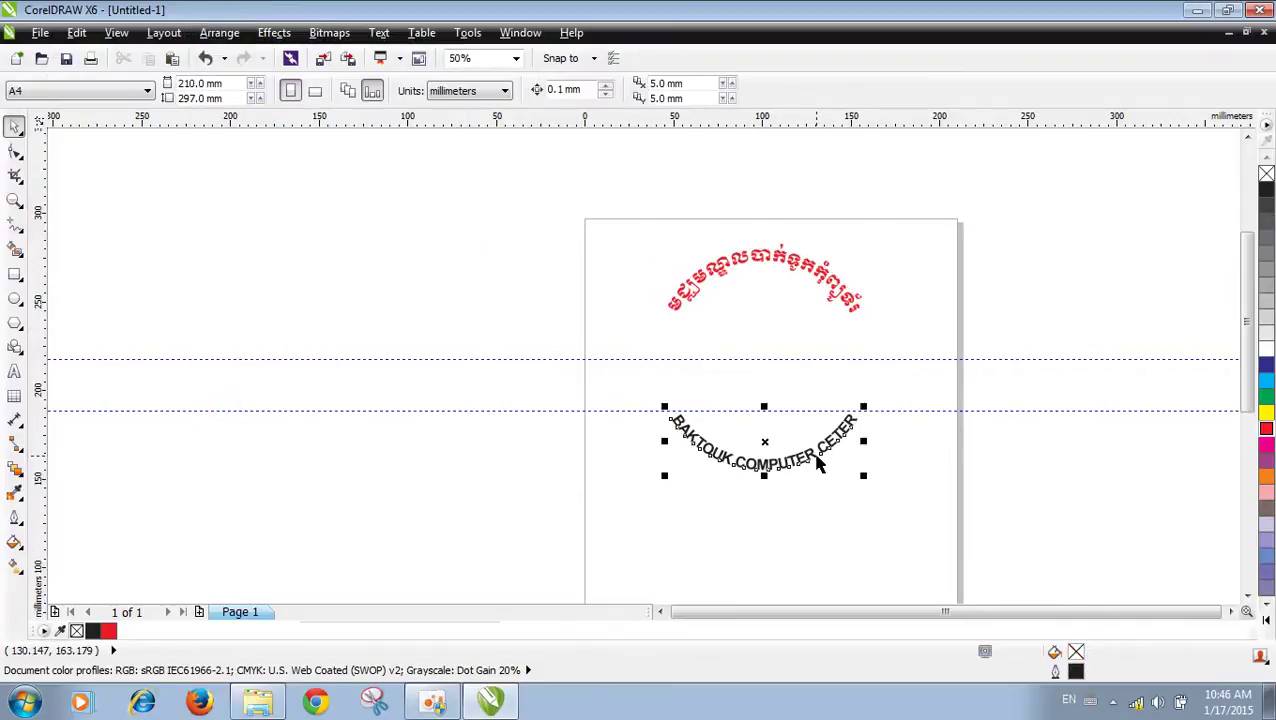
{"action": "left_click", "coordinate": [984, 483]}
{"action": "left_click", "coordinate": [931, 408]}
{"action": "key", "text": "Delete"}
{"action": "left_click", "coordinate": [926, 359]}
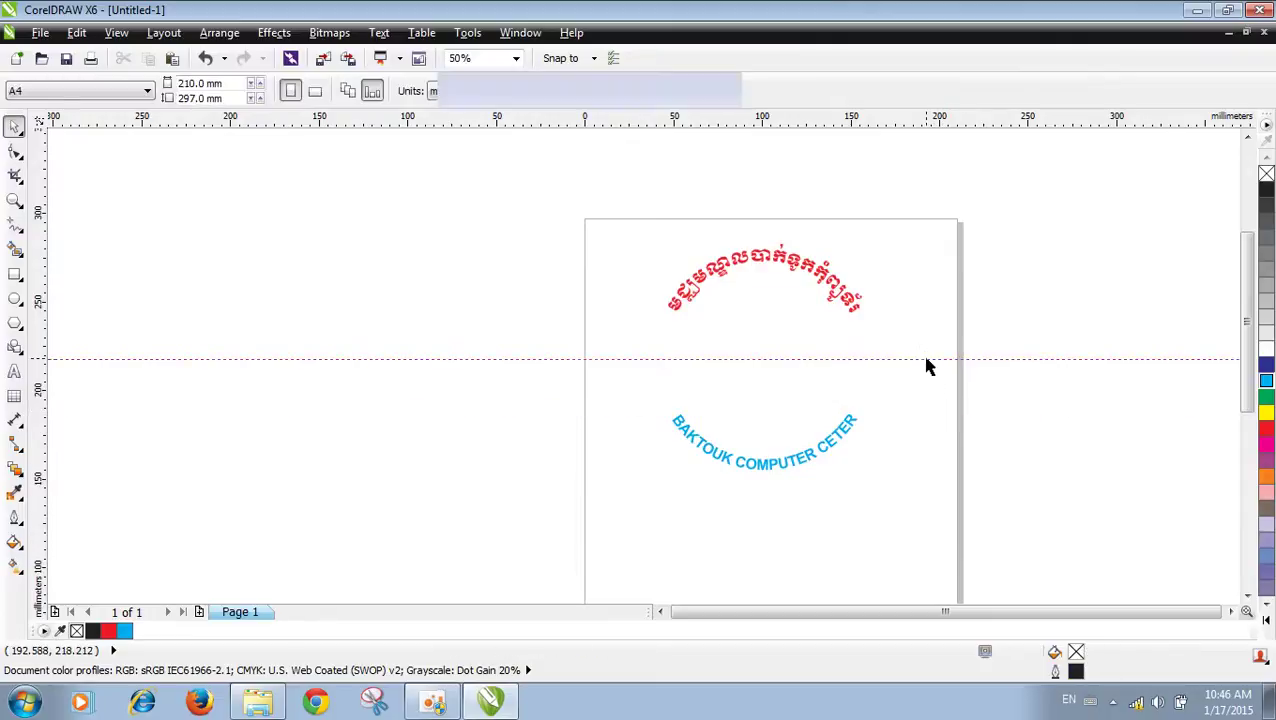
{"action": "key", "text": "Delete"}
Step: Group the red Khmer arc text and the cyan English arc text into one object
{"action": "left_click_drag", "start_coordinate": [531, 206], "coordinate": [928, 506]}
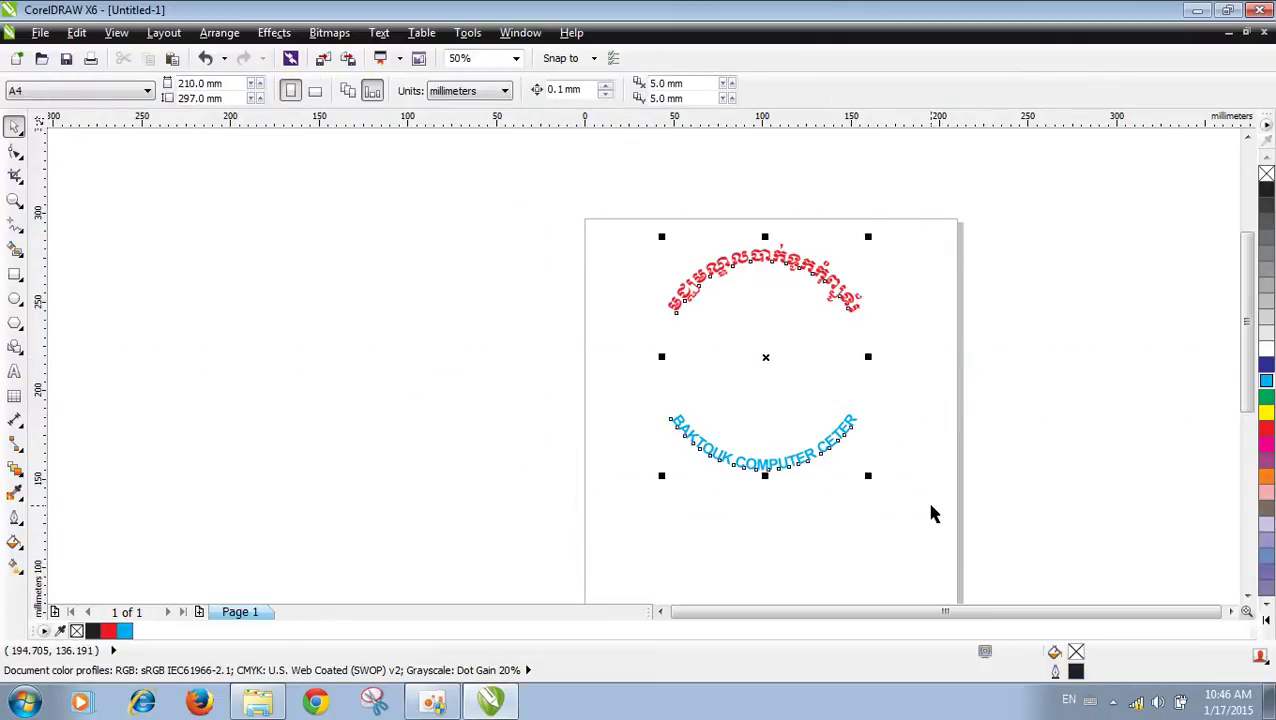
{"action": "key", "text": "ctrl+g"}
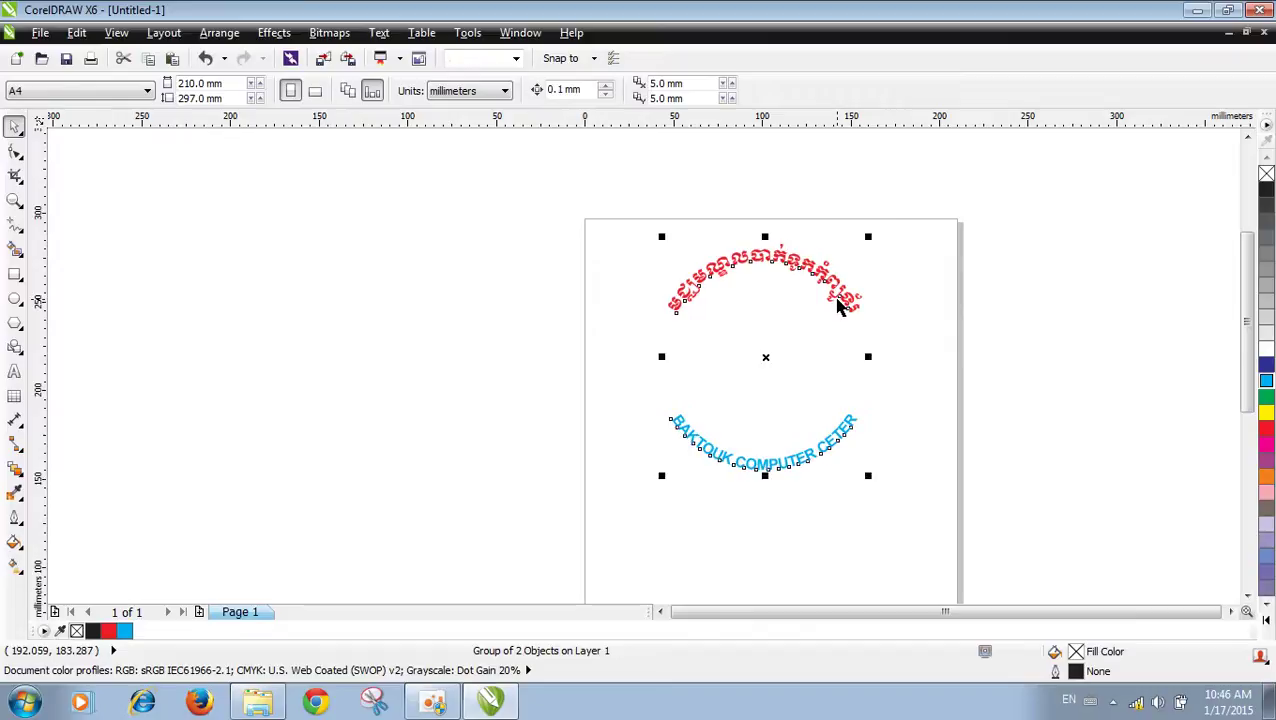
{"action": "key", "text": "Escape"}
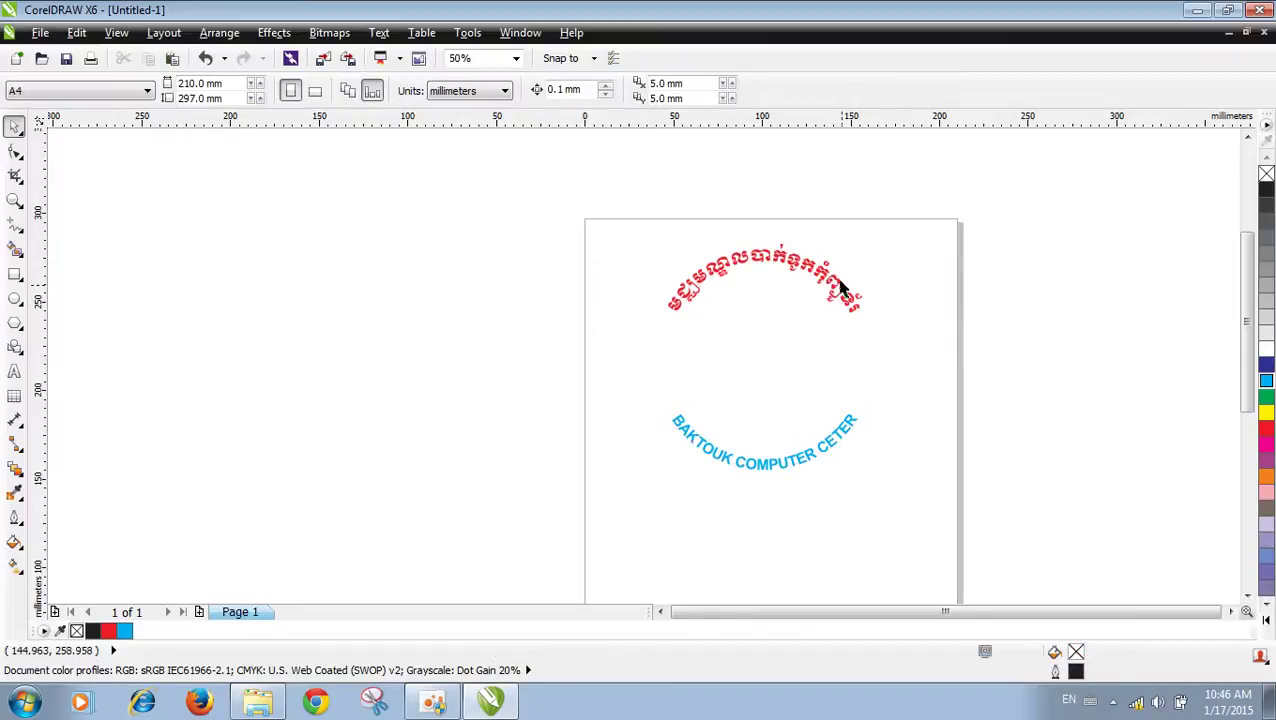
Step: Move the grouped emblem text to the left and back onto the upper page, centred at about x 100 mm, y 216 mm
{"action": "left_click", "coordinate": [722, 275]}
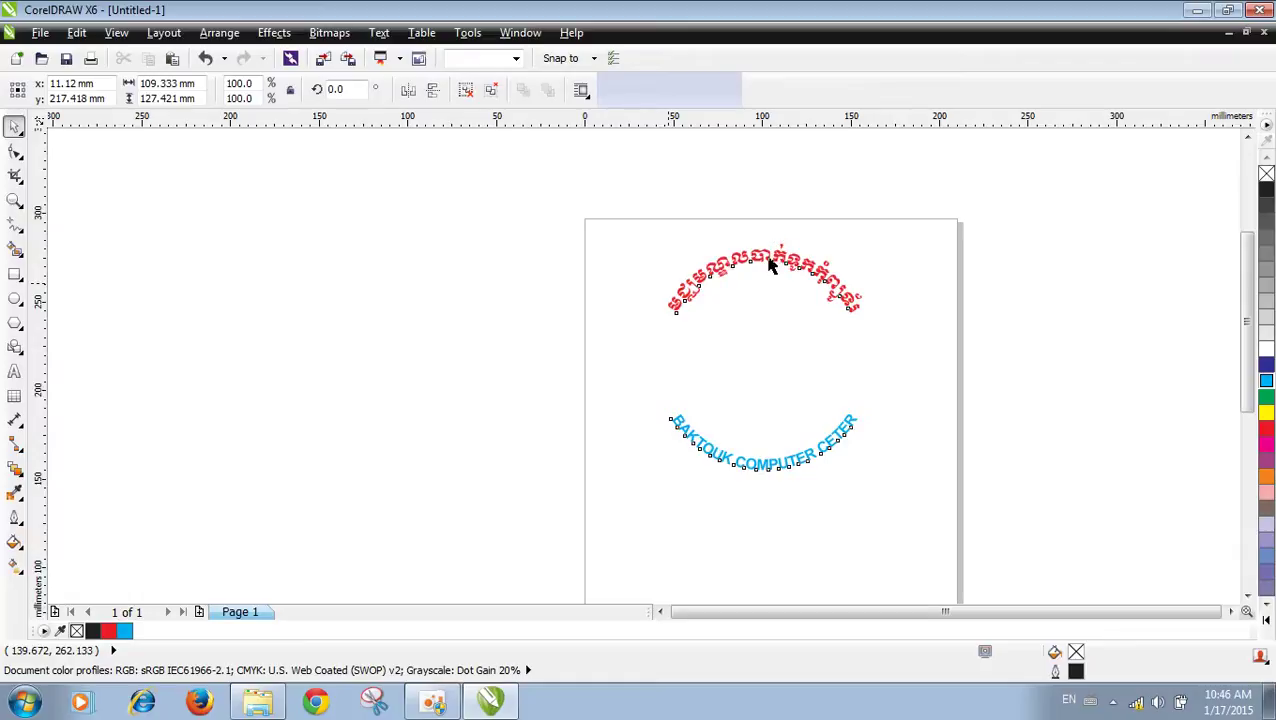
{"action": "left_click", "coordinate": [886, 265]}
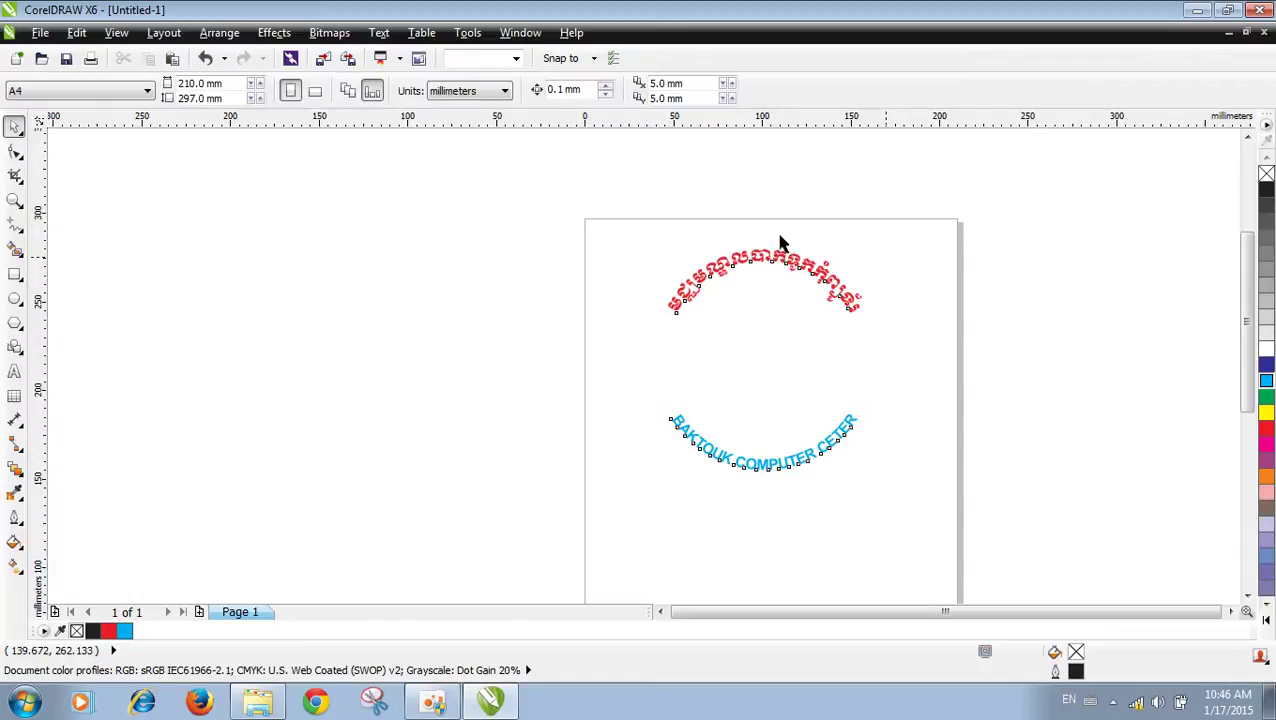
{"action": "left_click", "coordinate": [760, 265]}
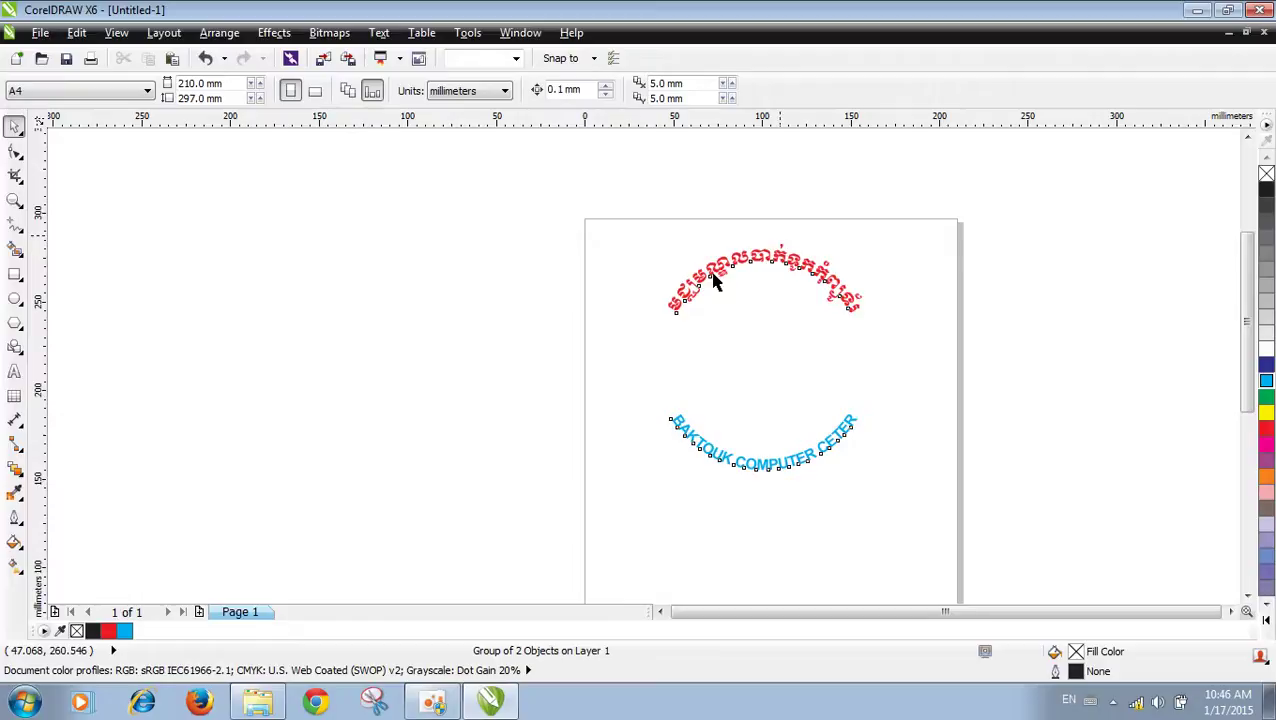
{"action": "scroll", "coordinate": [1248, 298], "scroll_direction": "down", "scroll_amount": 3}
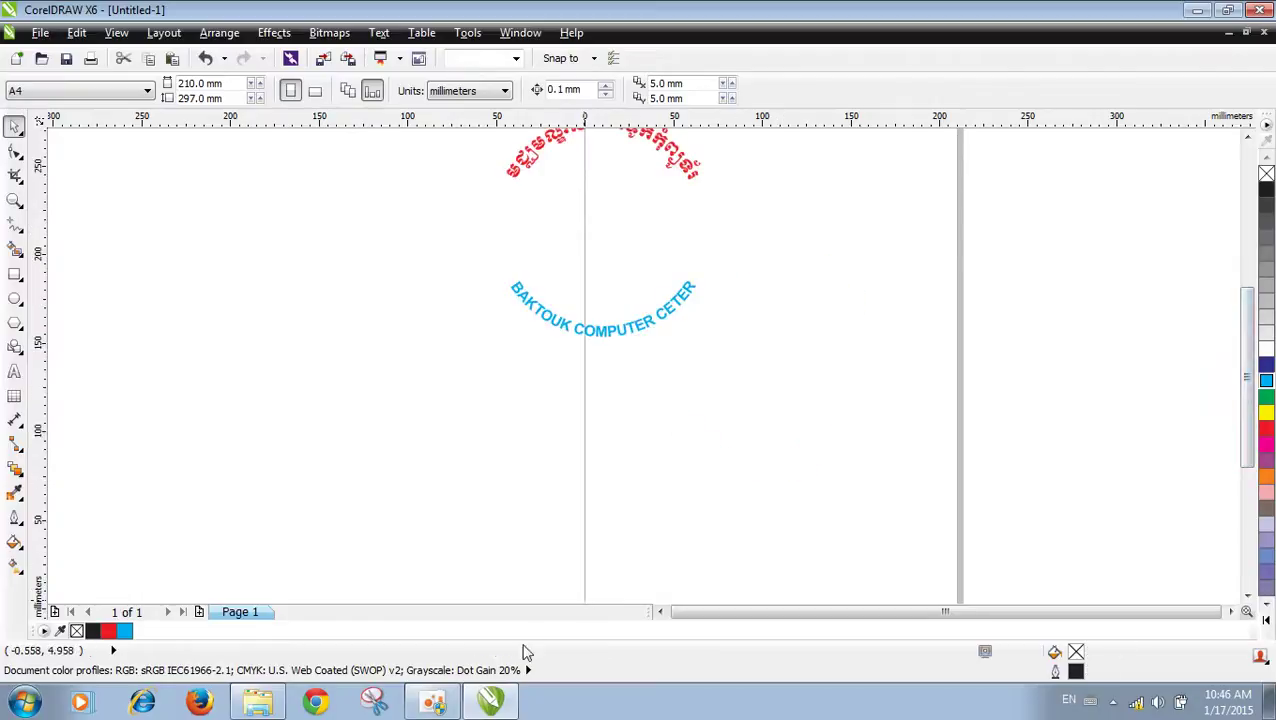
{"action": "mouse_move", "coordinate": [500, 703]}
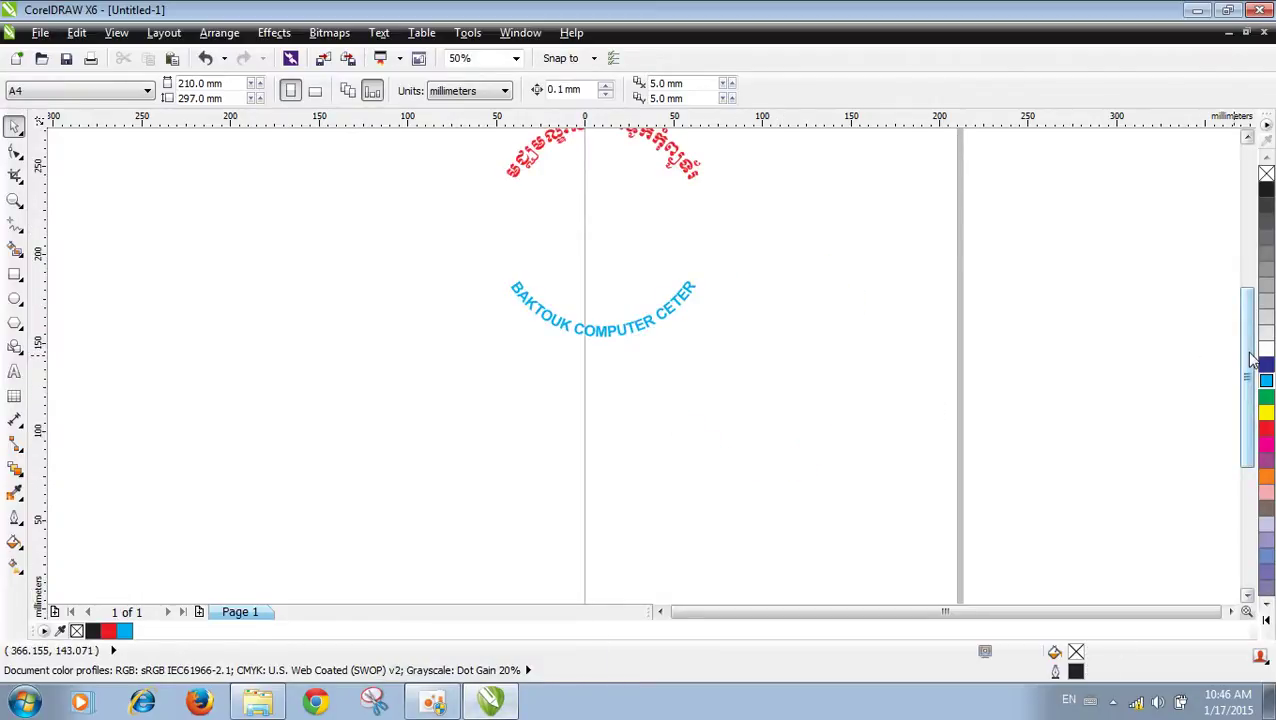
{"action": "scroll", "coordinate": [1199, 364], "scroll_direction": "up", "scroll_amount": 3}
{"action": "left_click_drag", "start_coordinate": [669, 262], "coordinate": [820, 258]}
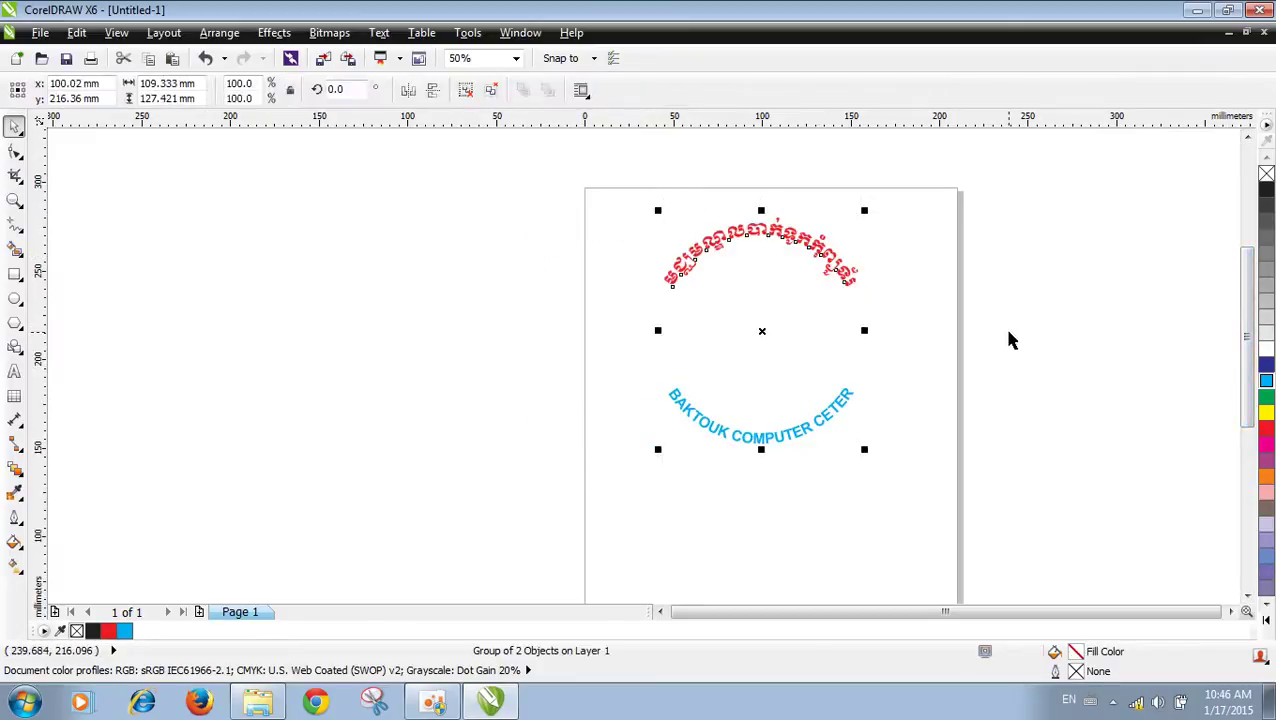
{"action": "left_click", "coordinate": [1062, 331]}
Step: Draw a circle about 91 mm in diameter below the English arc text
{"action": "scroll", "coordinate": [1258, 287], "scroll_direction": "down", "scroll_amount": 4}
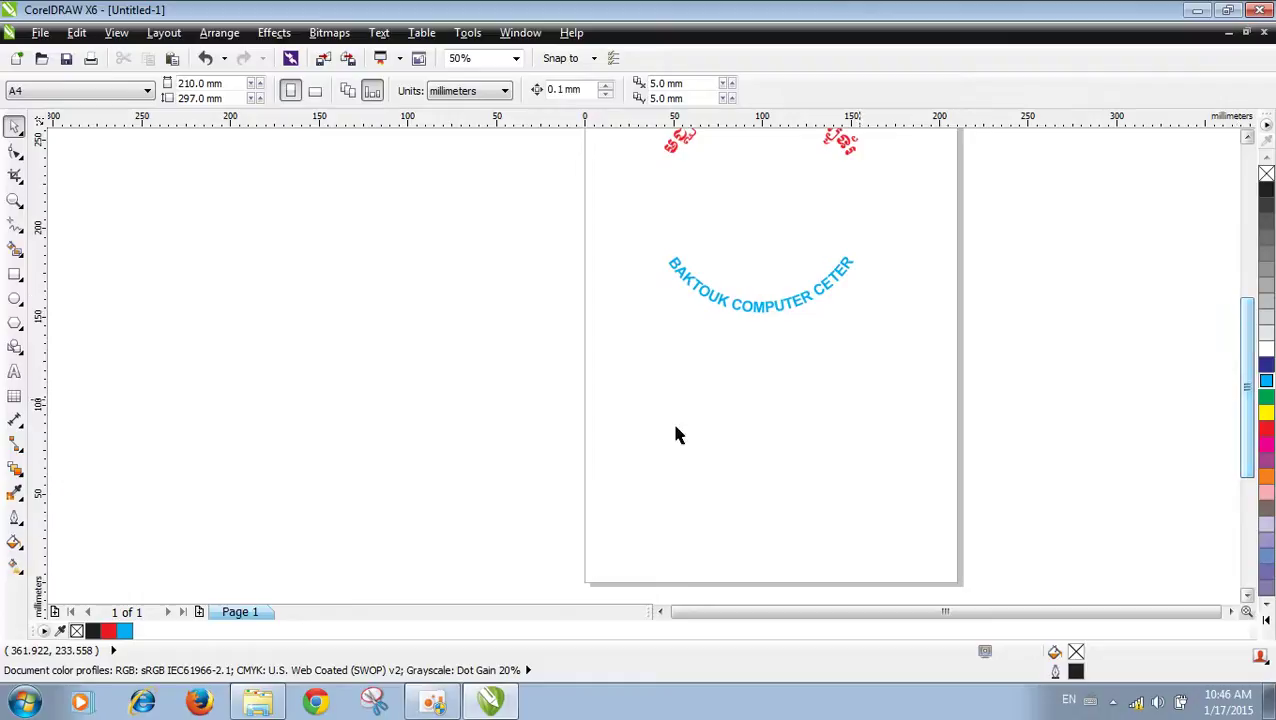
{"action": "left_click", "coordinate": [16, 300]}
{"action": "left_click_drag", "start_coordinate": [660, 348], "coordinate": [822, 510]}
Step: Add the artistic text "FFDGDFGFDGDGDFF" in 24 pt Arial below the new circle
{"action": "left_click", "coordinate": [14, 371]}
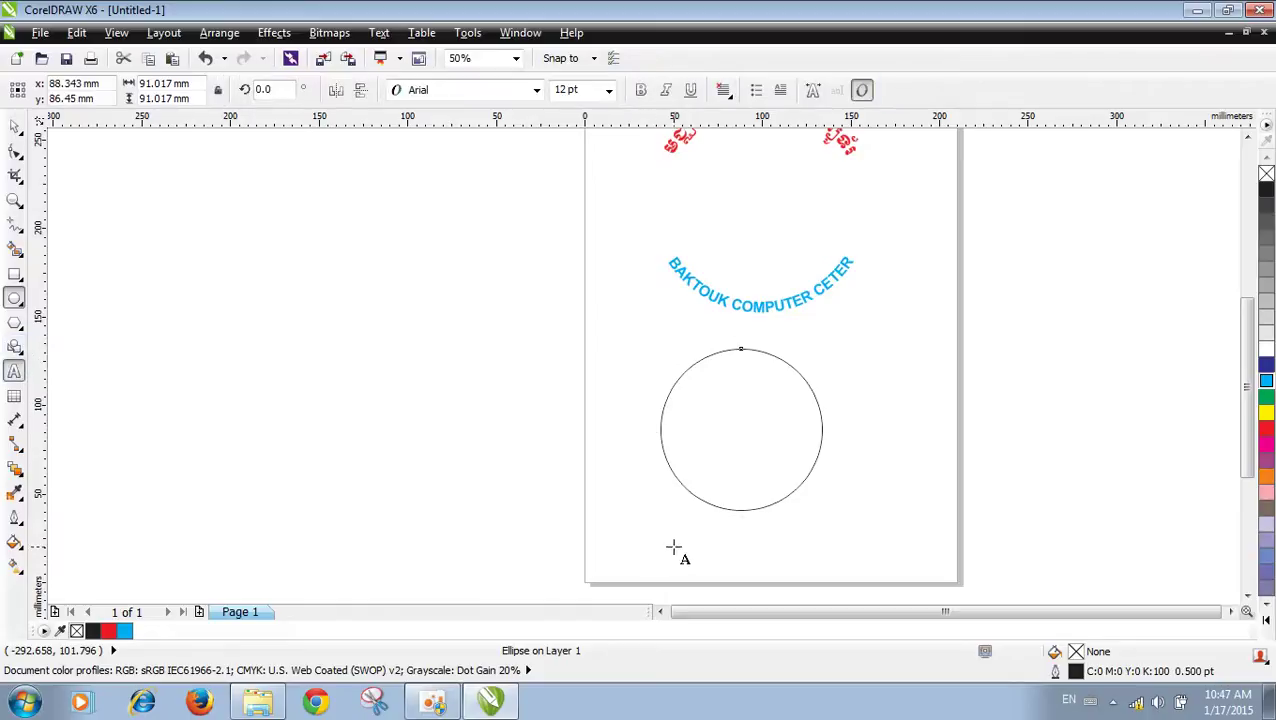
{"action": "left_click", "coordinate": [675, 541]}
{"action": "type", "text": "FFDGDFGFDGDGDF"}
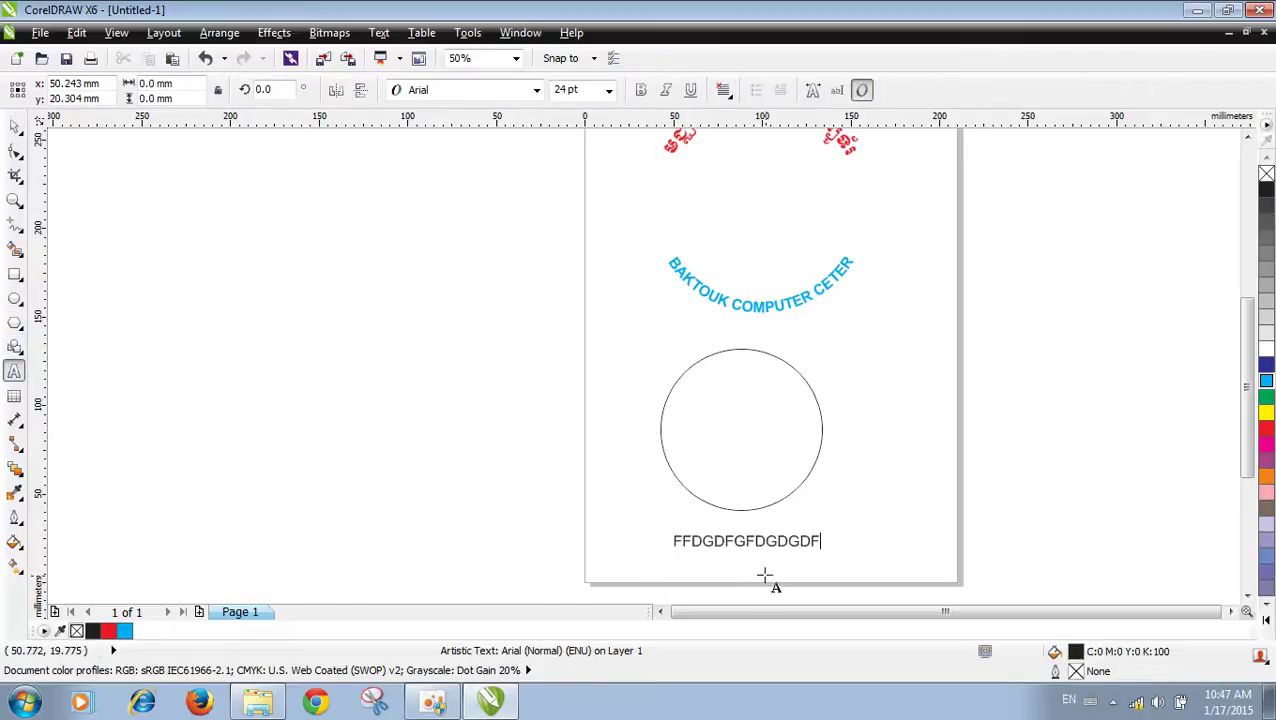
{"action": "left_click", "coordinate": [14, 126]}
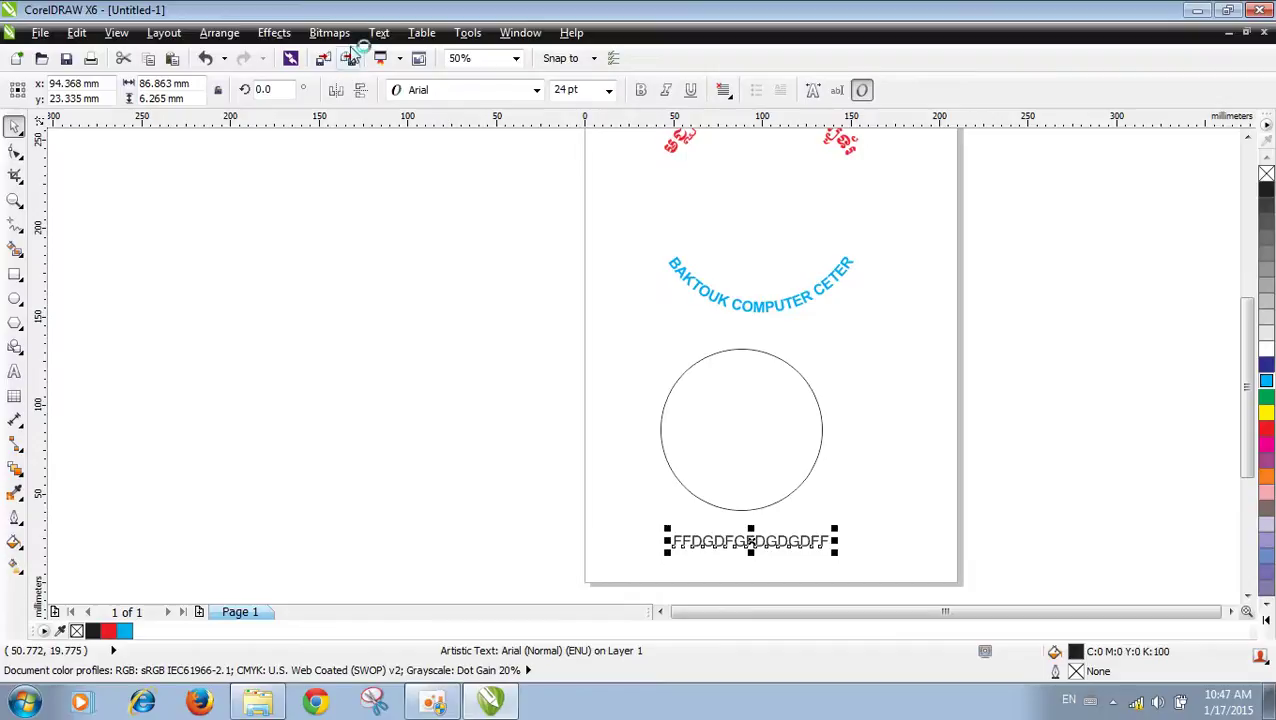
Step: Fit the new text to the circle's upper arc and slide it along the path to an offset of 5.1 mm
{"action": "left_click", "coordinate": [379, 33]}
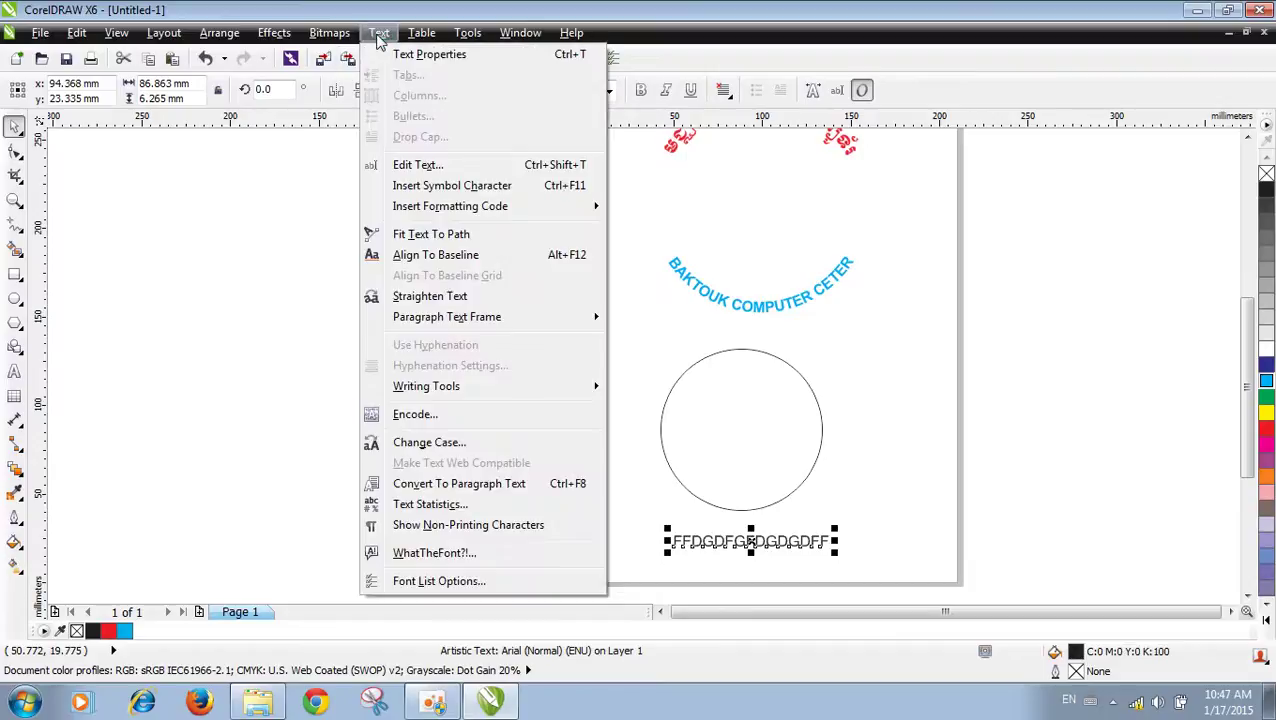
{"action": "left_click", "coordinate": [414, 236]}
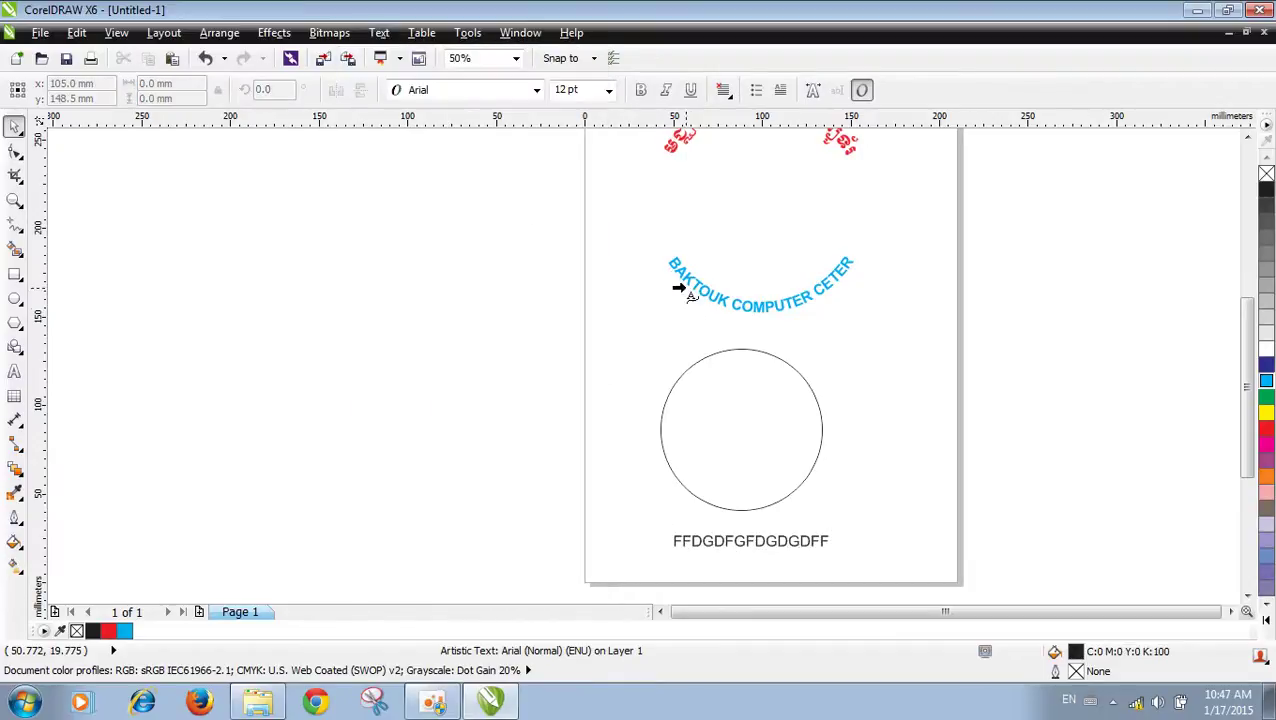
{"action": "left_click", "coordinate": [741, 350]}
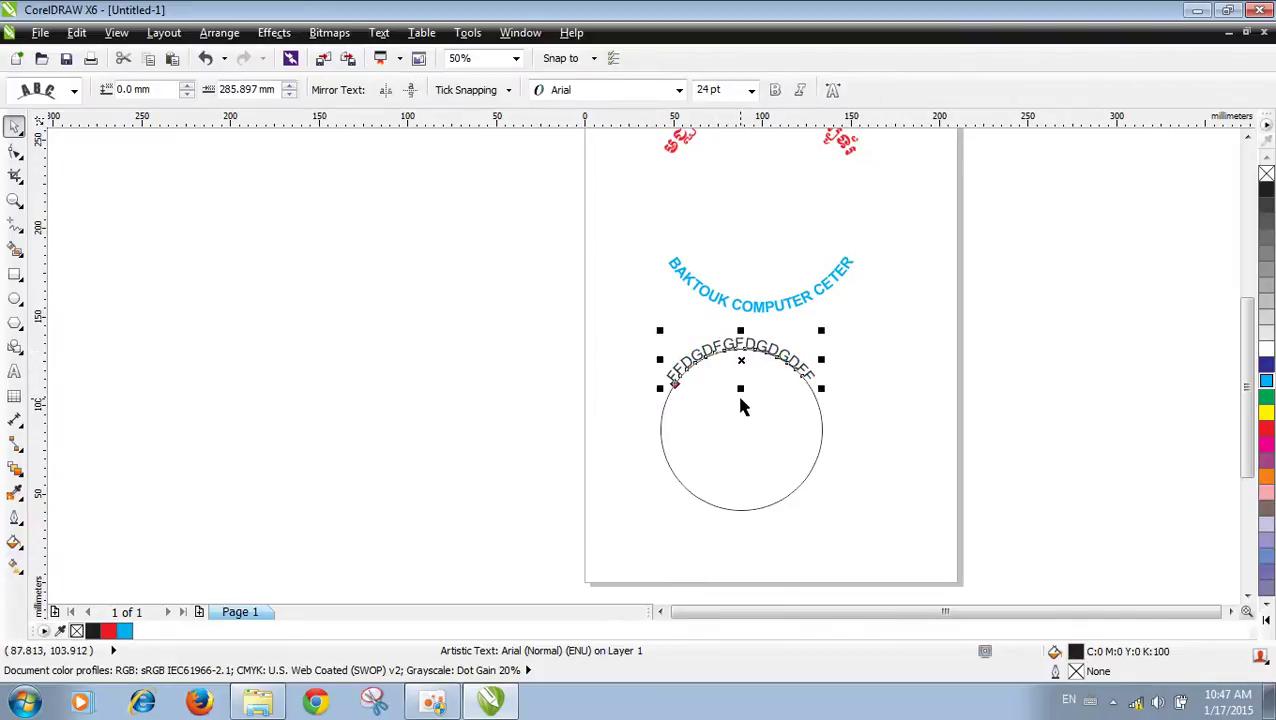
{"action": "scroll", "coordinate": [676, 370], "scroll_direction": "up", "scroll_amount": 1}
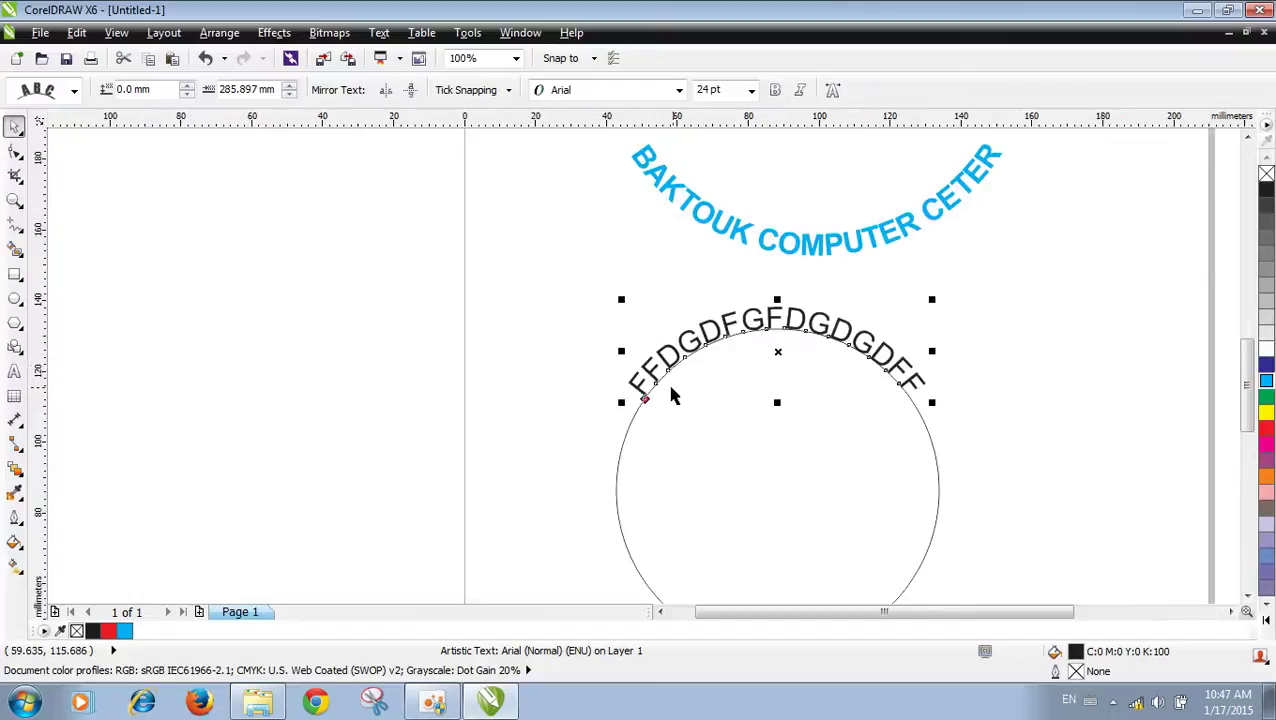
{"action": "left_click_drag", "start_coordinate": [645, 396], "coordinate": [656, 393]}
{"action": "left_click_drag", "start_coordinate": [658, 388], "coordinate": [662, 390]}
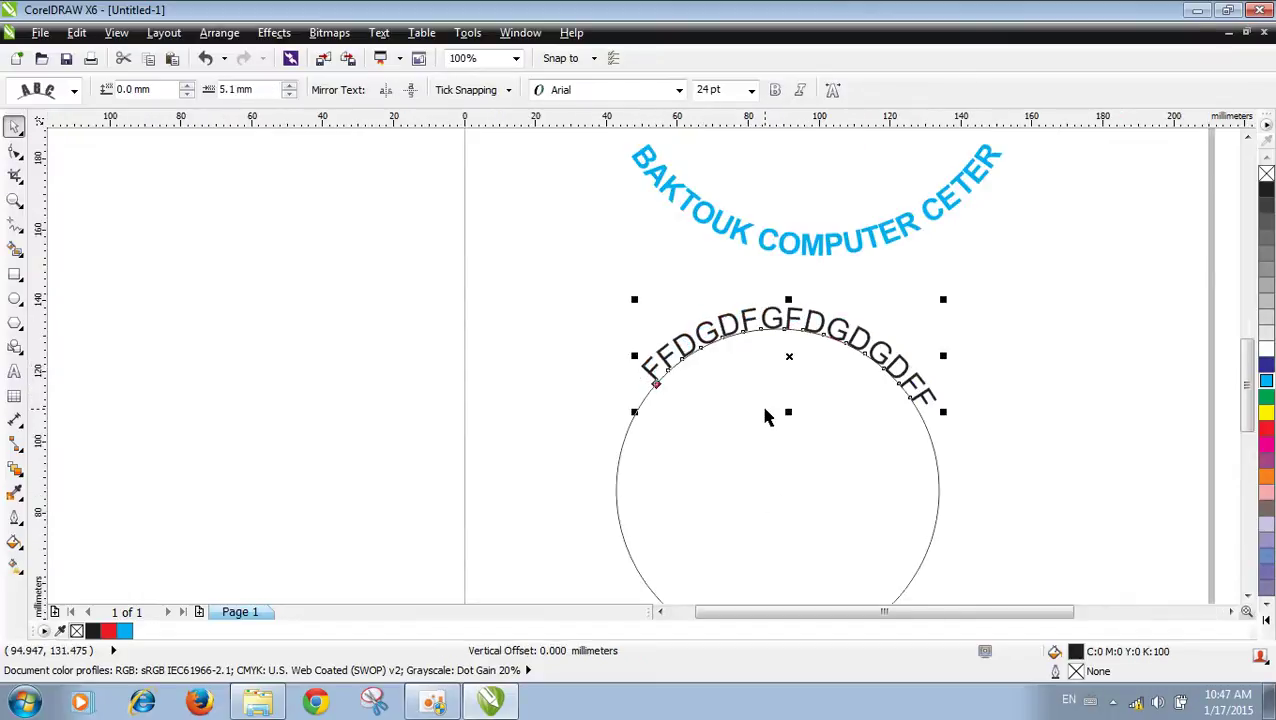
Step: Undo the sample text's offset change, its fitting to the circle and the text itself, leaving the plain circle
{"action": "scroll", "coordinate": [720, 398], "scroll_direction": "down", "scroll_amount": 1}
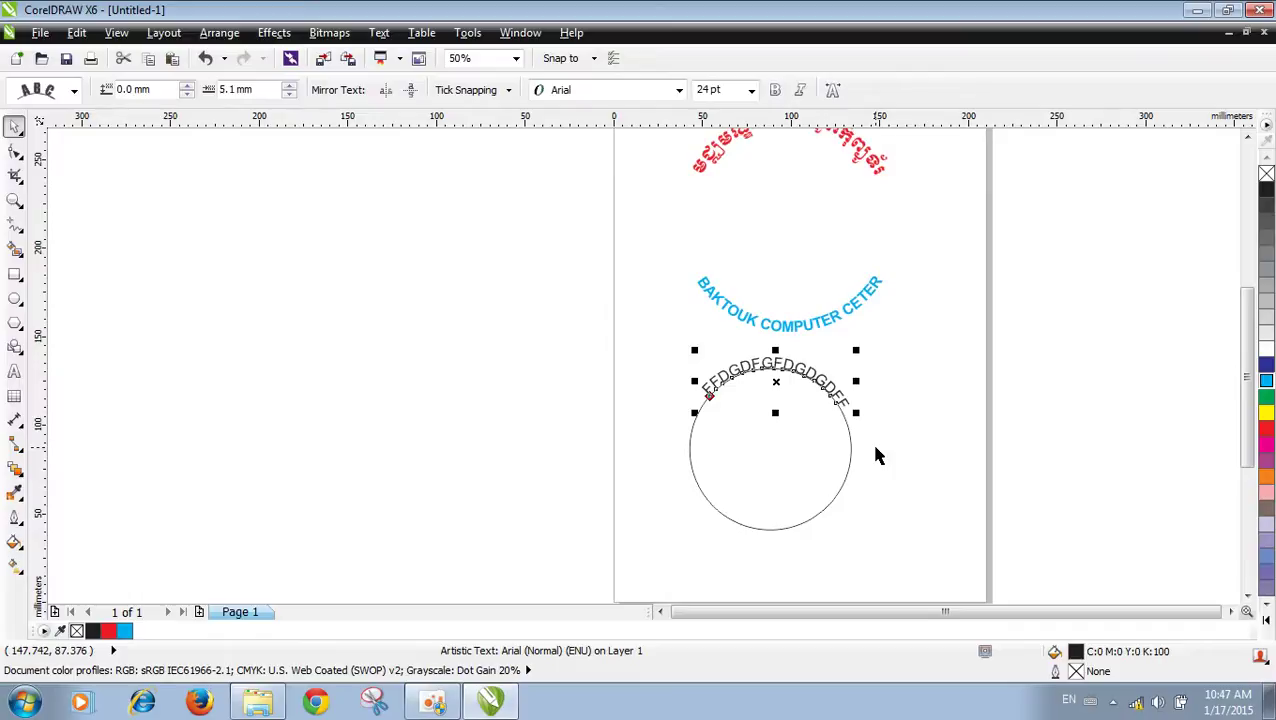
{"action": "key", "text": "ctrl+z"}
{"action": "key", "text": "ctrl+z"}
{"action": "key", "text": "ctrl+z"}
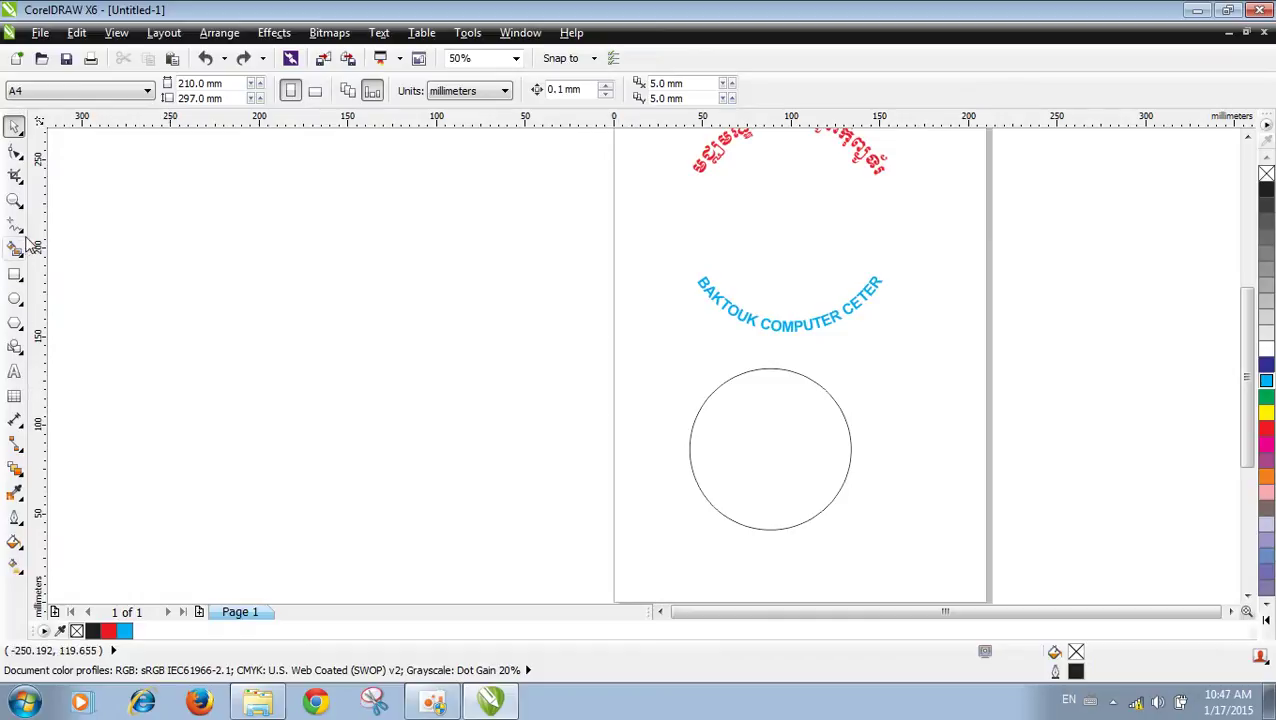
Step: Draw a wavy S-shaped curve about 253 mm wide and 53 mm high beside the page with the Pen tool
{"action": "left_click", "coordinate": [20, 230]}
{"action": "left_click", "coordinate": [69, 306]}
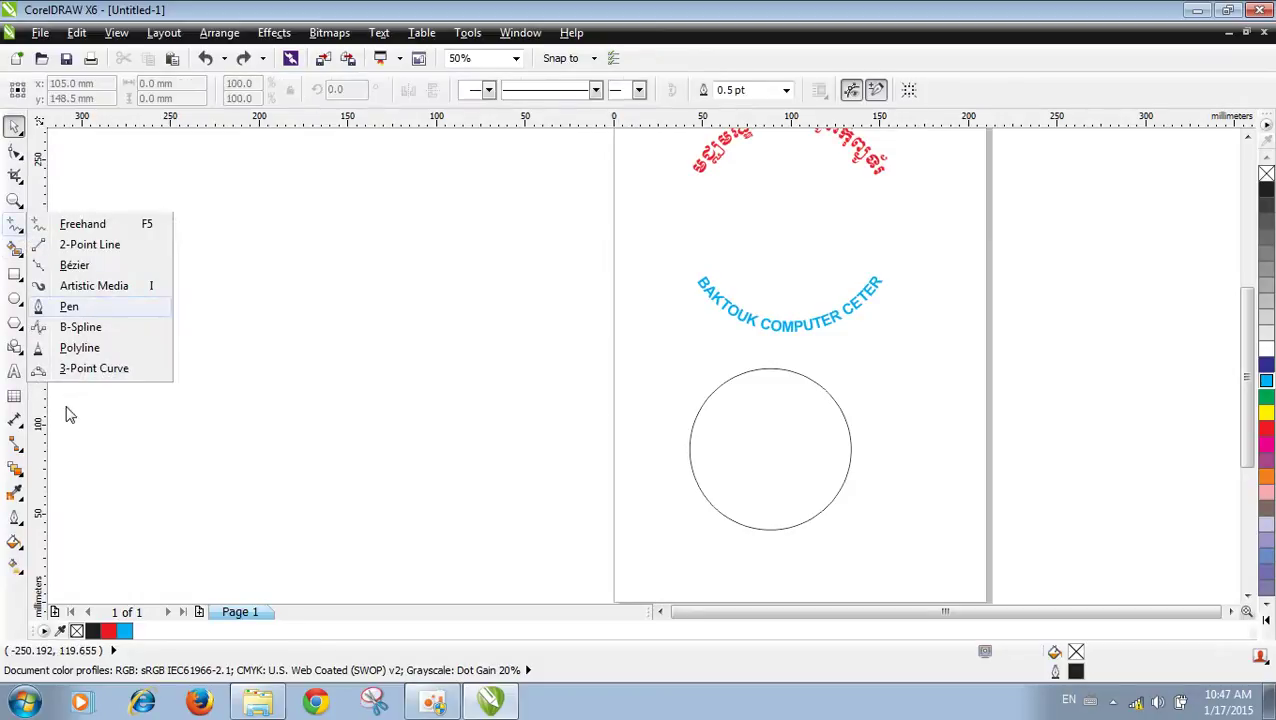
{"action": "left_click", "coordinate": [73, 420]}
{"action": "left_click_drag", "start_coordinate": [240, 340], "coordinate": [313, 387]}
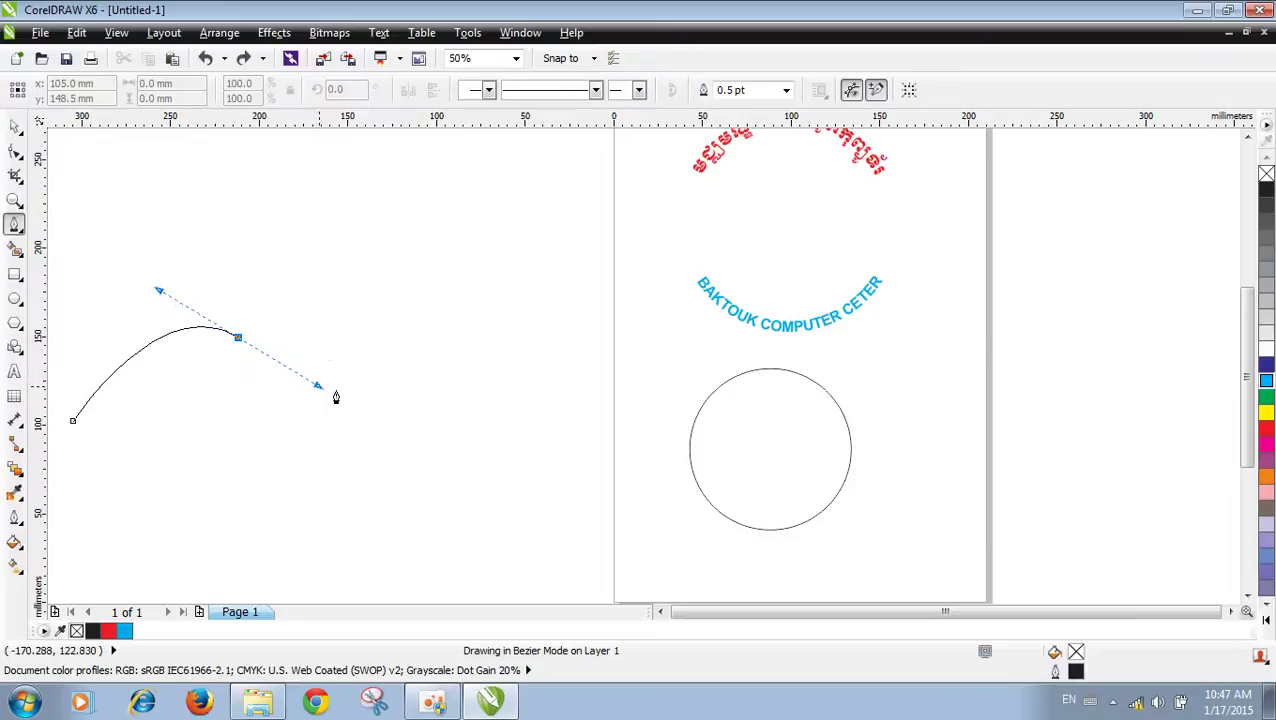
{"action": "left_click_drag", "start_coordinate": [522, 341], "coordinate": [579, 284]}
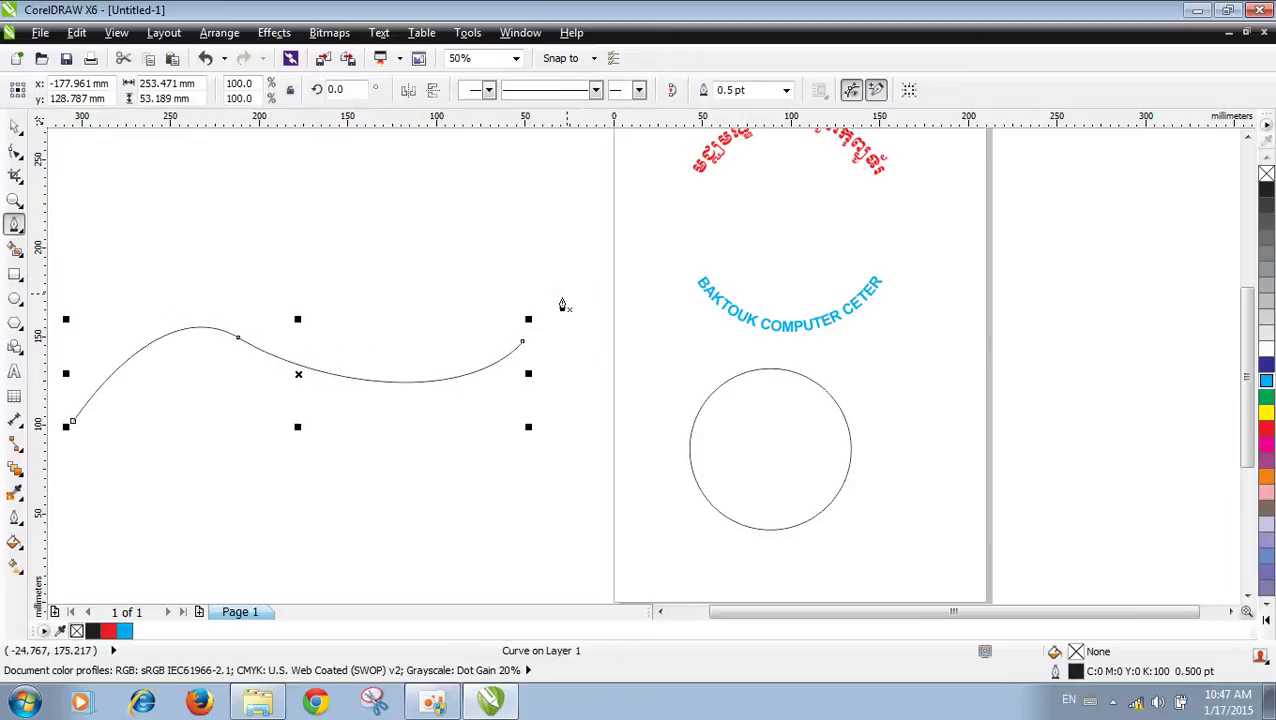
Step: Add the artistic text "DFSFSDSDSDHFJSDHFJHSDHKSHDHFKSJDHFDDFAS" in 24 pt Arial below the wavy curve
{"action": "left_click", "coordinate": [14, 371]}
{"action": "left_click", "coordinate": [210, 530]}
{"action": "type", "text": "DF"}
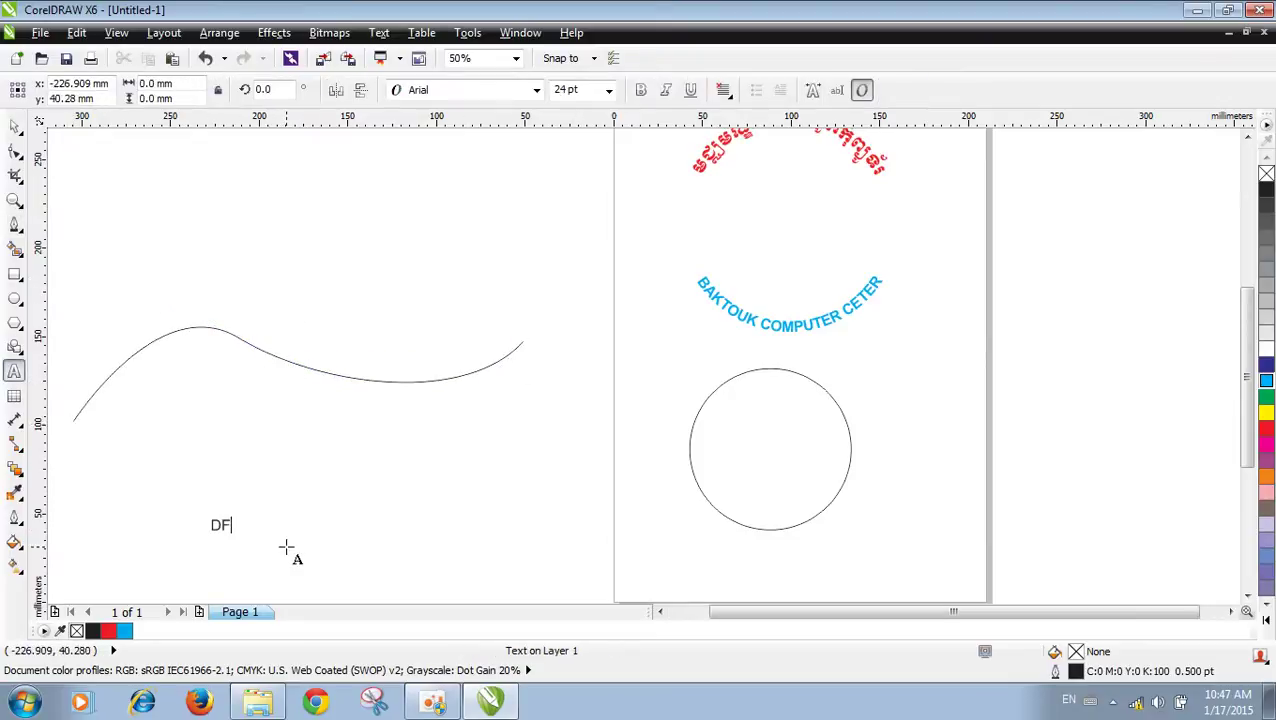
{"action": "type", "text": "SFSDSDSDHFJSDHFJHSDHKSHDHFKSJDHFDDFAS"}
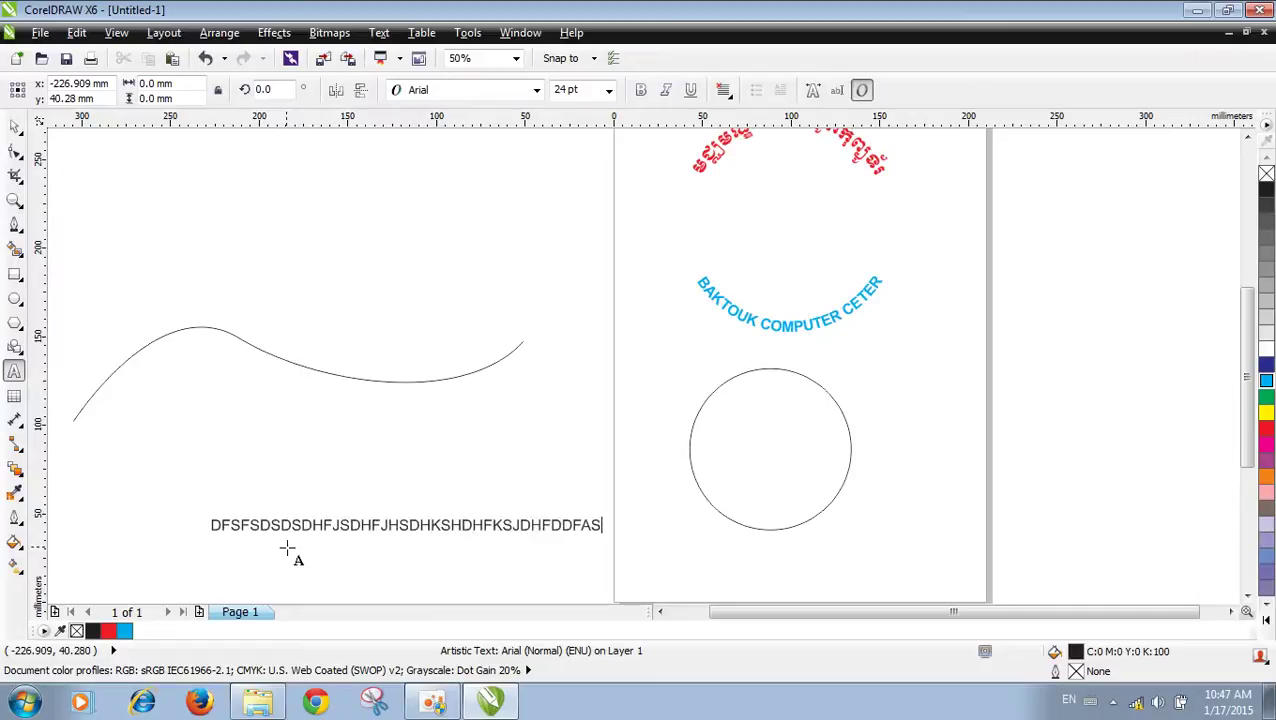
{"action": "key", "text": "ctrl+space"}
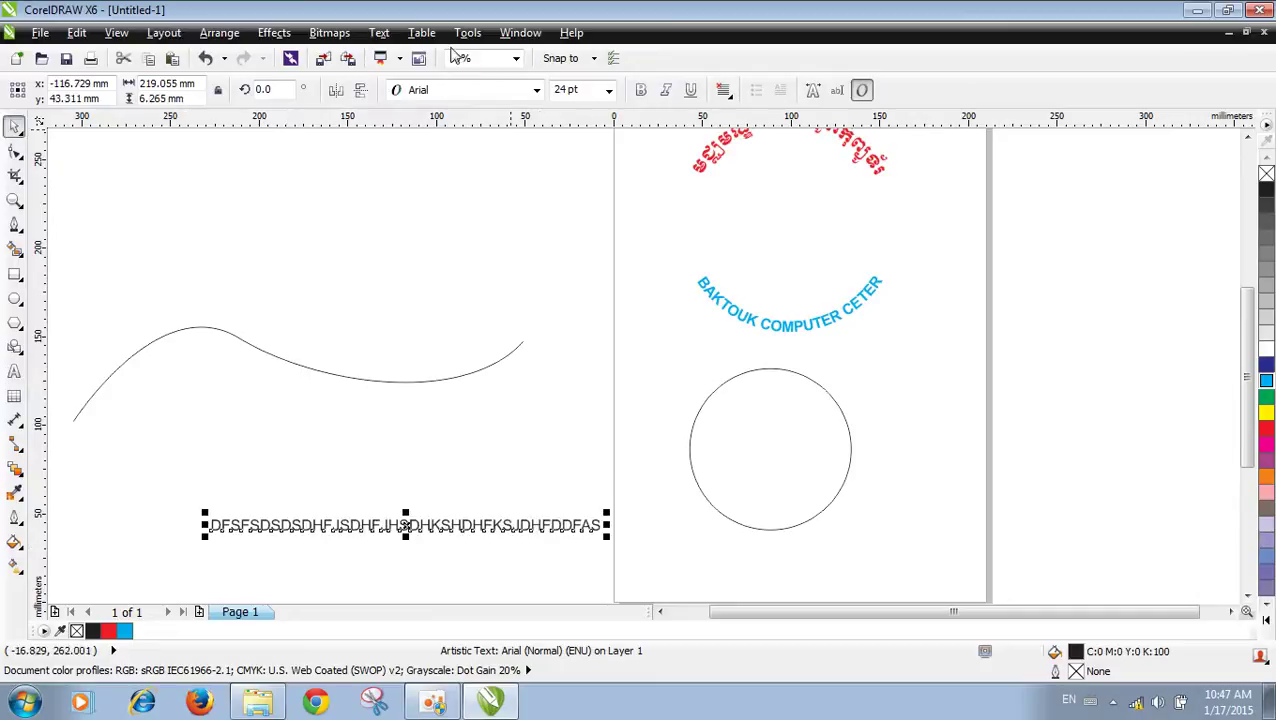
Step: Fit the long sample text to the wavy curve at 0.0 mm distance and 37.521 mm offset
{"action": "left_click", "coordinate": [376, 33]}
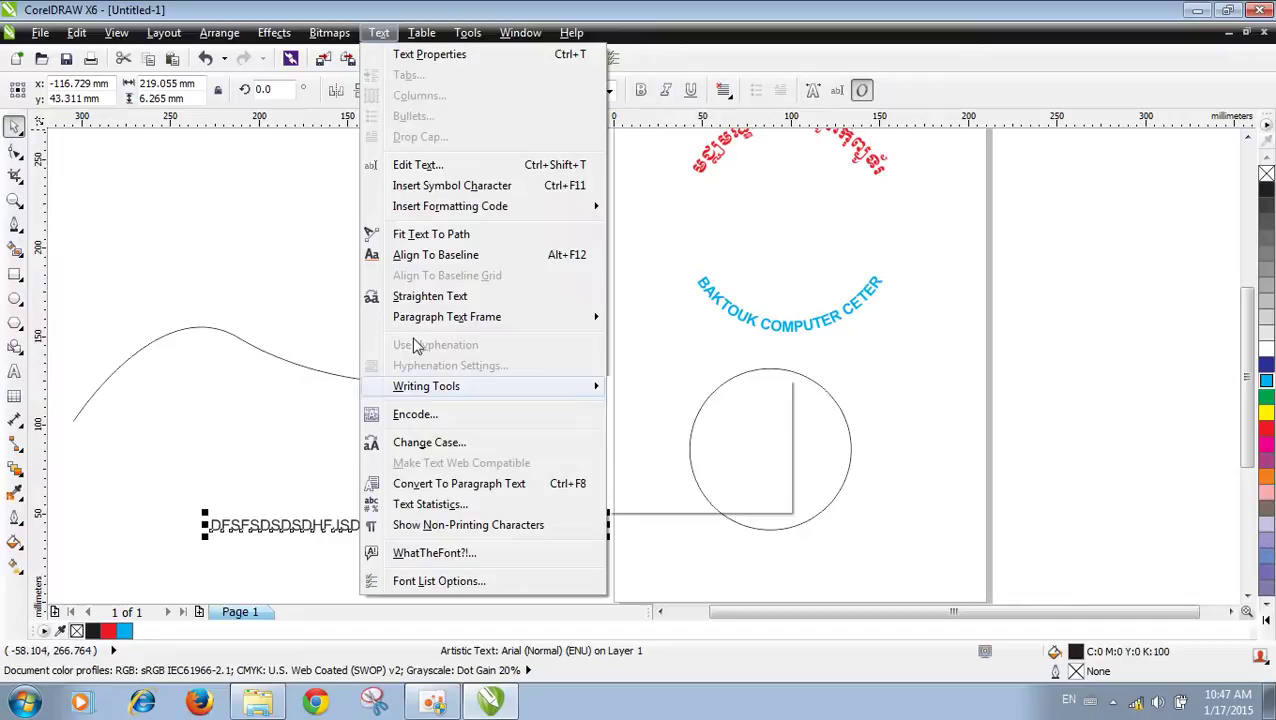
{"action": "left_click", "coordinate": [410, 236]}
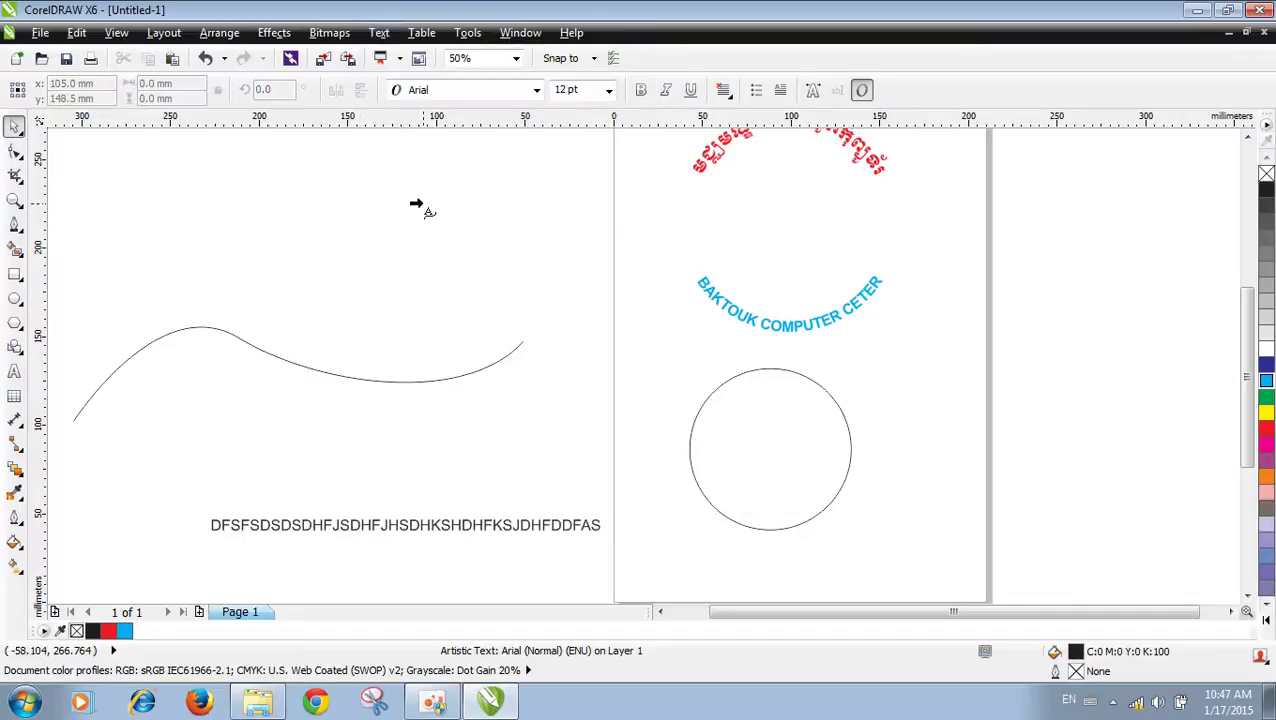
{"action": "left_click", "coordinate": [111, 373]}
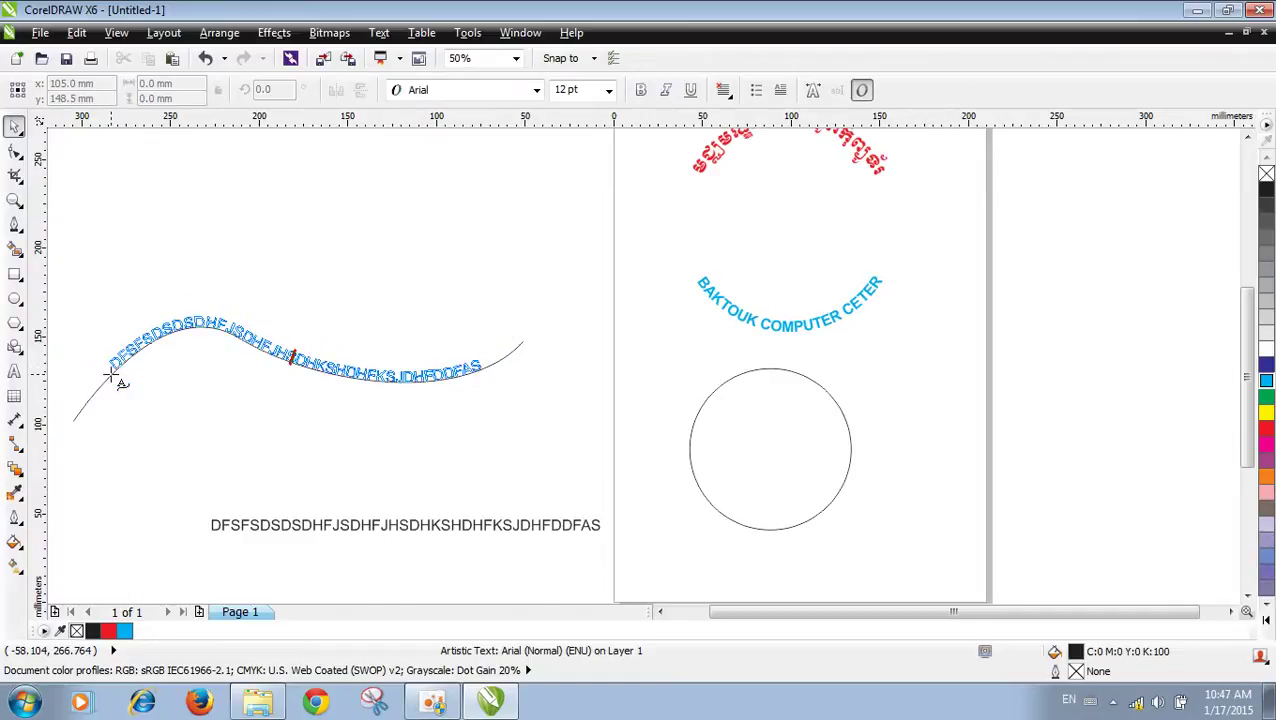
{"action": "left_click", "coordinate": [111, 373]}
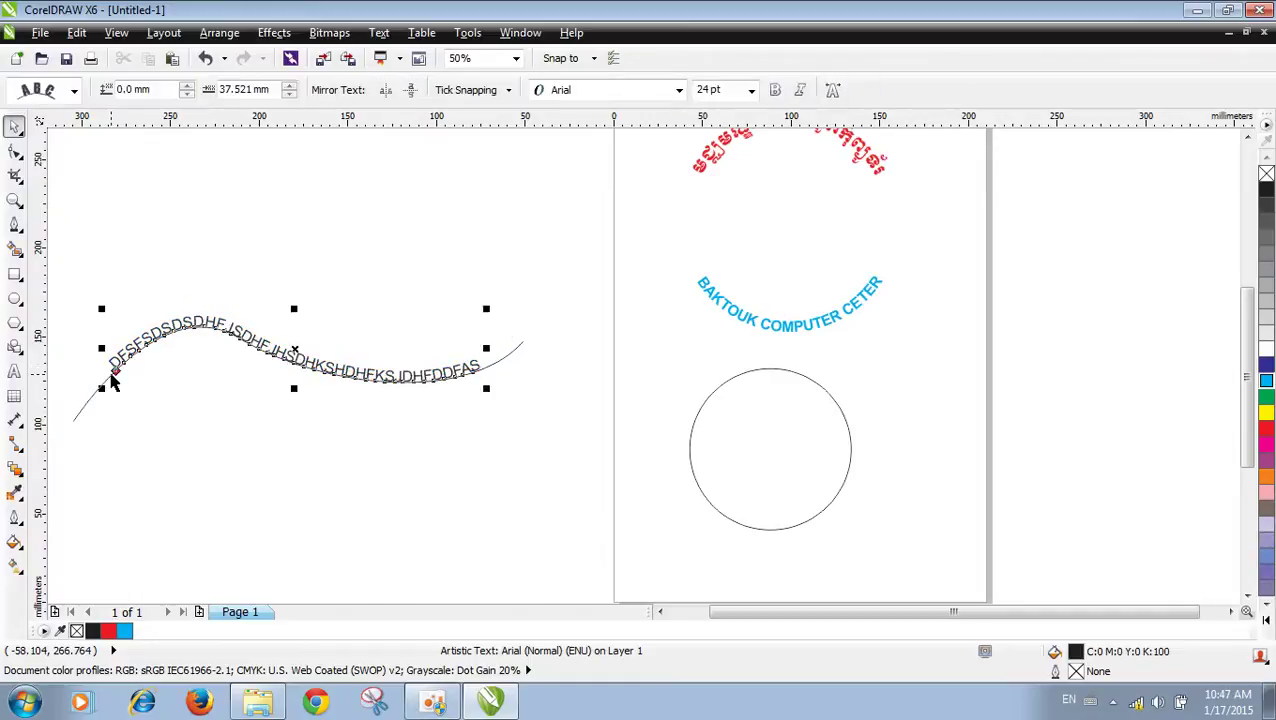
Step: Slide the fitted sample text back along the wavy curve toward its start, to a 15.414 mm offset
{"action": "left_click", "coordinate": [147, 411]}
{"action": "left_click", "coordinate": [110, 371]}
{"action": "left_click_drag", "start_coordinate": [113, 373], "coordinate": [87, 399]}
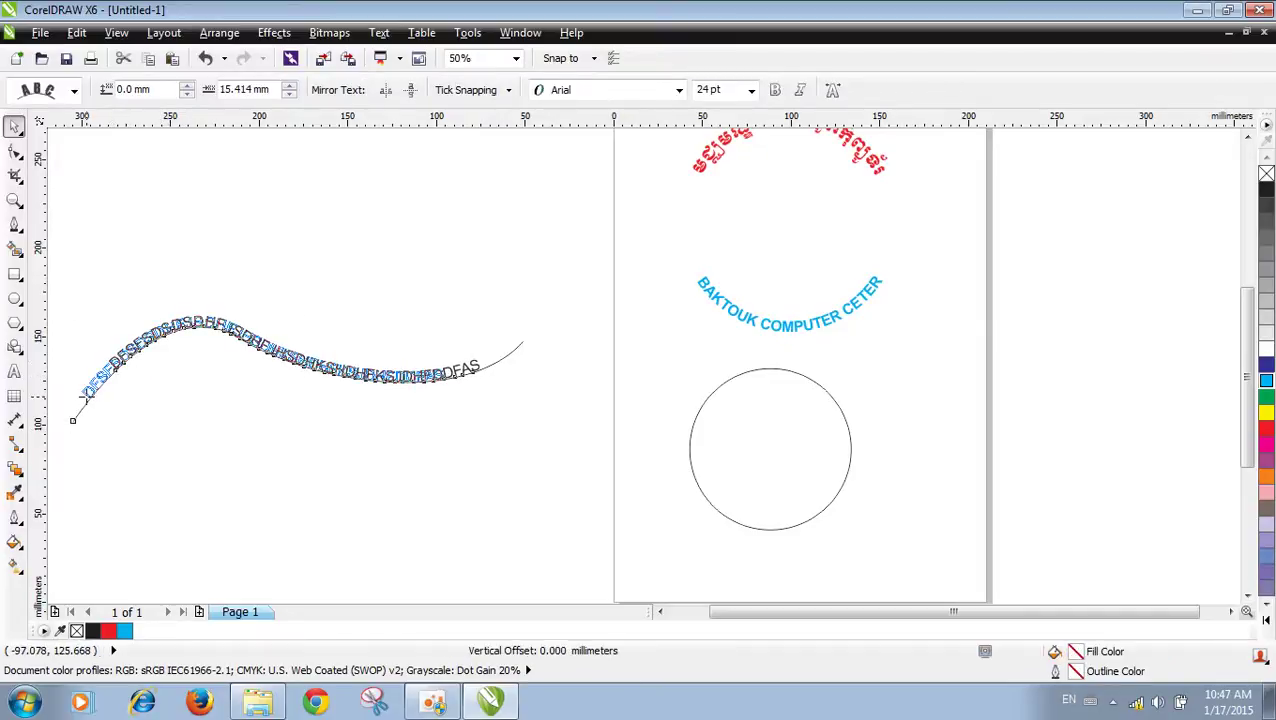
{"action": "left_click", "coordinate": [245, 459]}
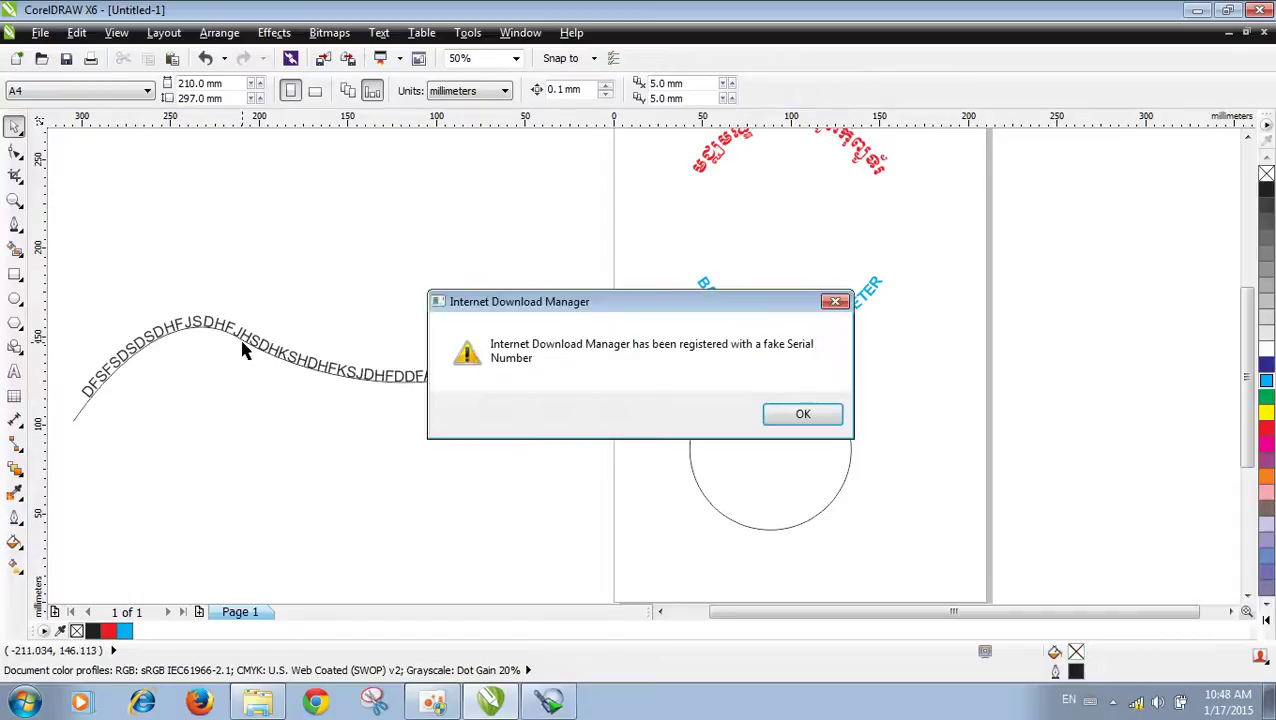
Step: Break the fitted sample text apart from the wavy curve, move the curve below the text and delete it
{"action": "left_click", "coordinate": [245, 347]}
{"action": "key", "text": "Return"}
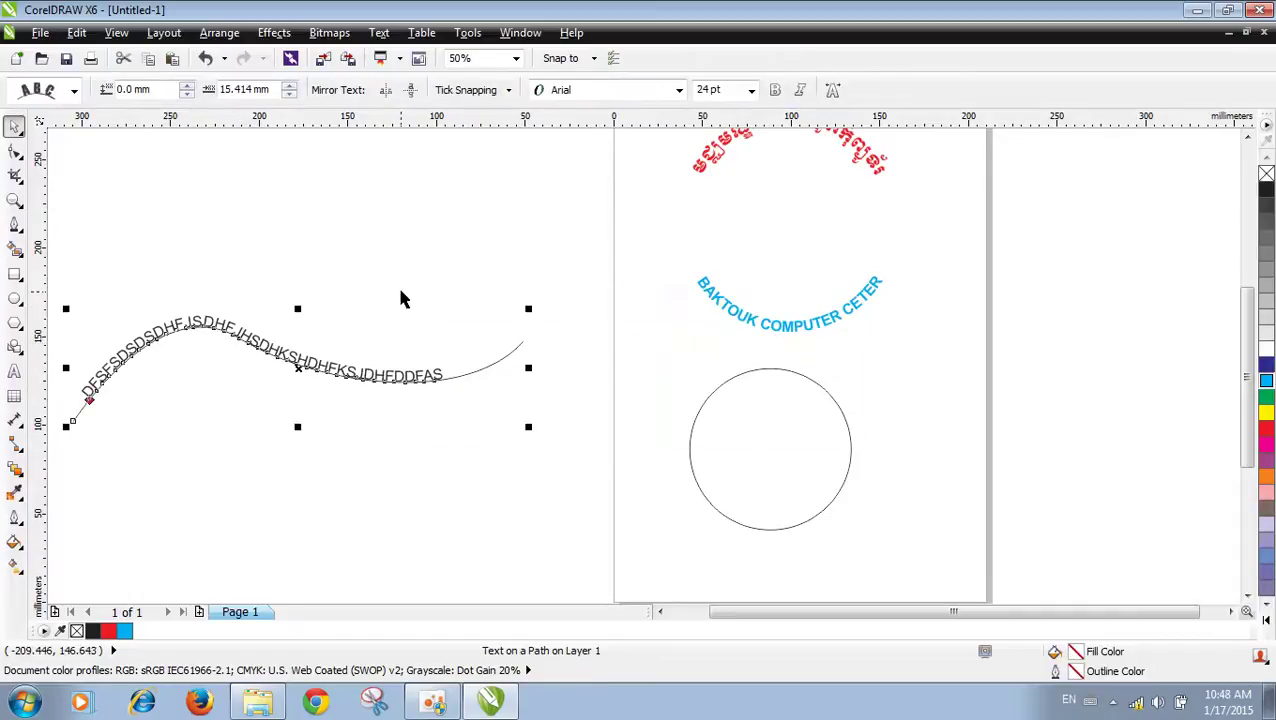
{"action": "left_click", "coordinate": [221, 36]}
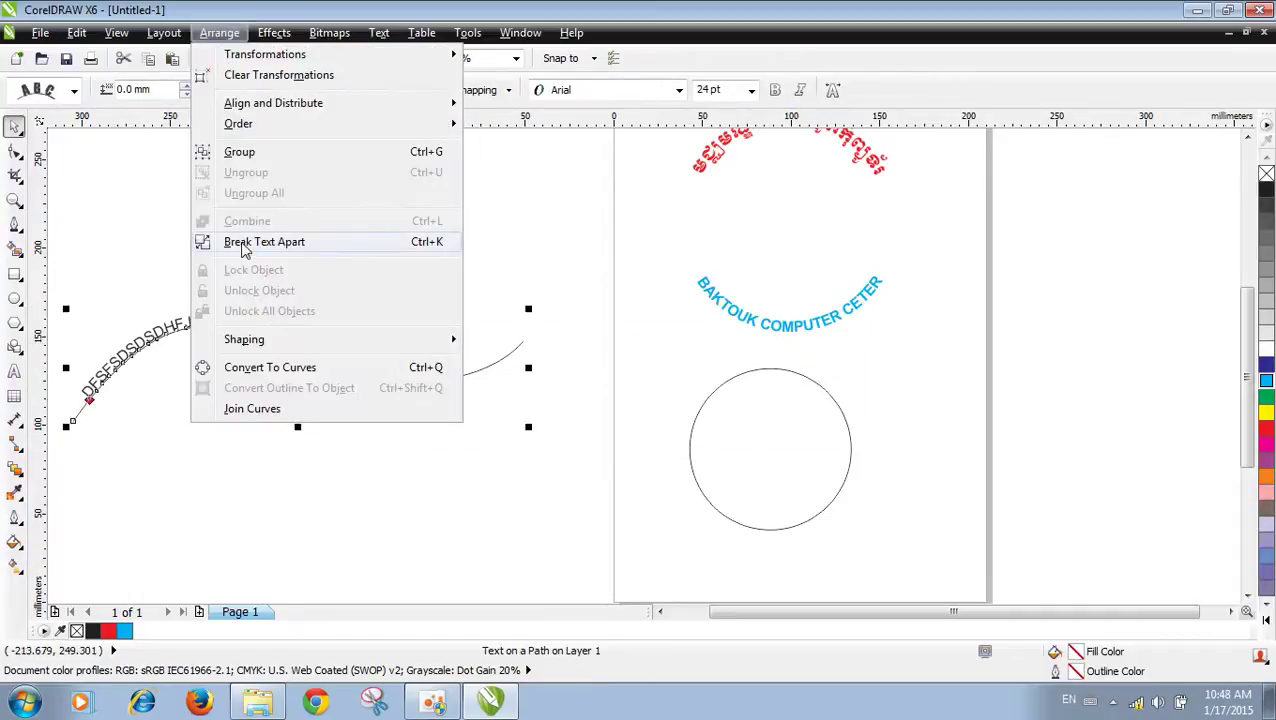
{"action": "left_click", "coordinate": [240, 240]}
{"action": "left_click", "coordinate": [216, 258]}
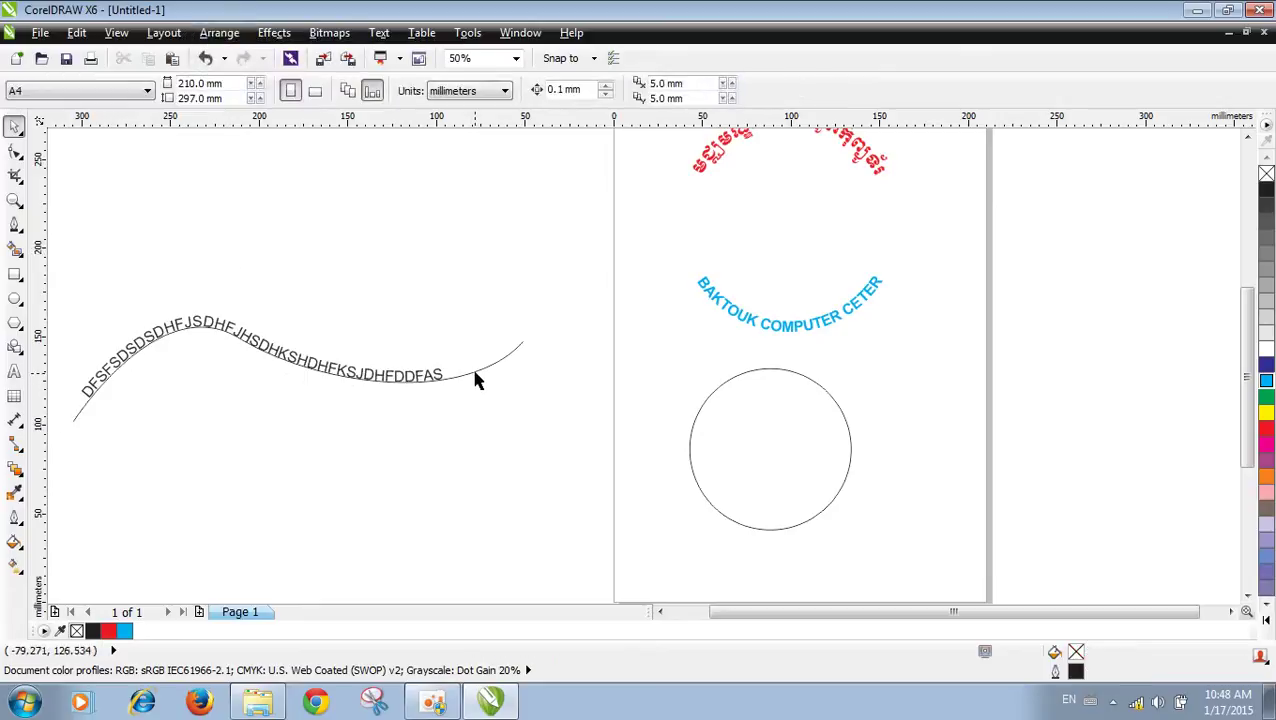
{"action": "left_click_drag", "start_coordinate": [471, 365], "coordinate": [301, 367]}
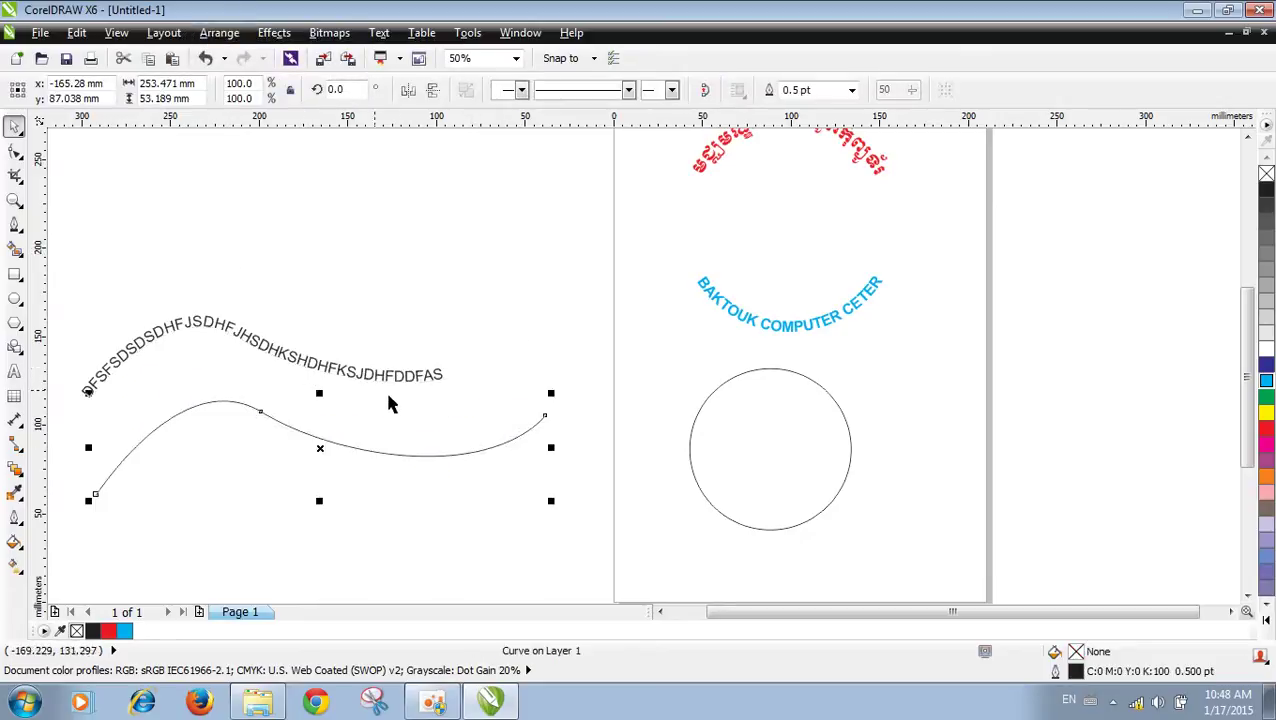
{"action": "key", "text": "Delete"}
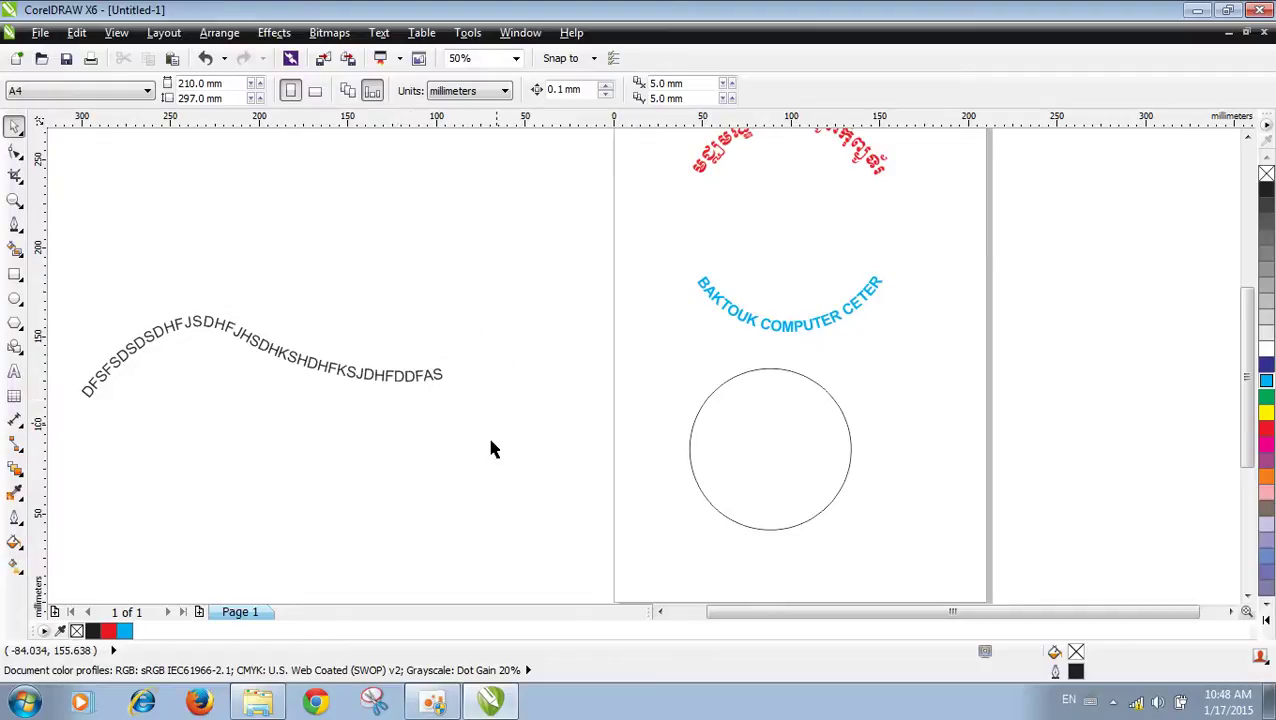
{"action": "left_click", "coordinate": [432, 703]}
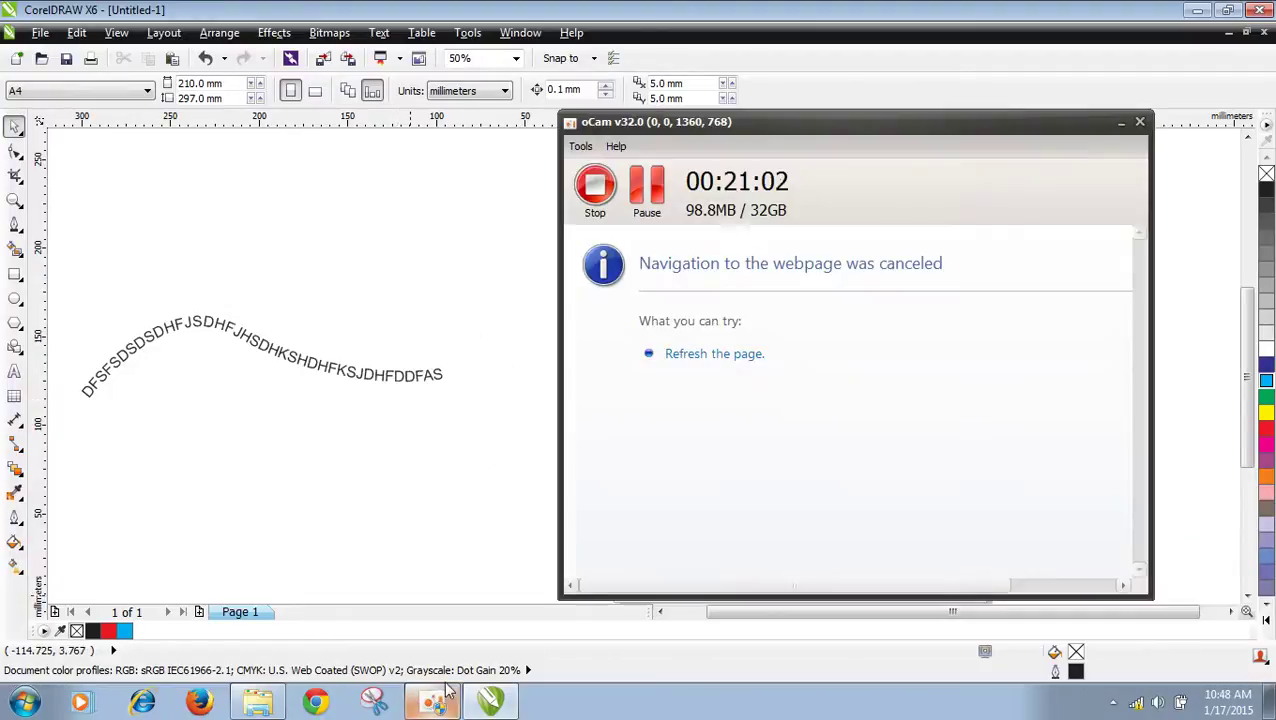